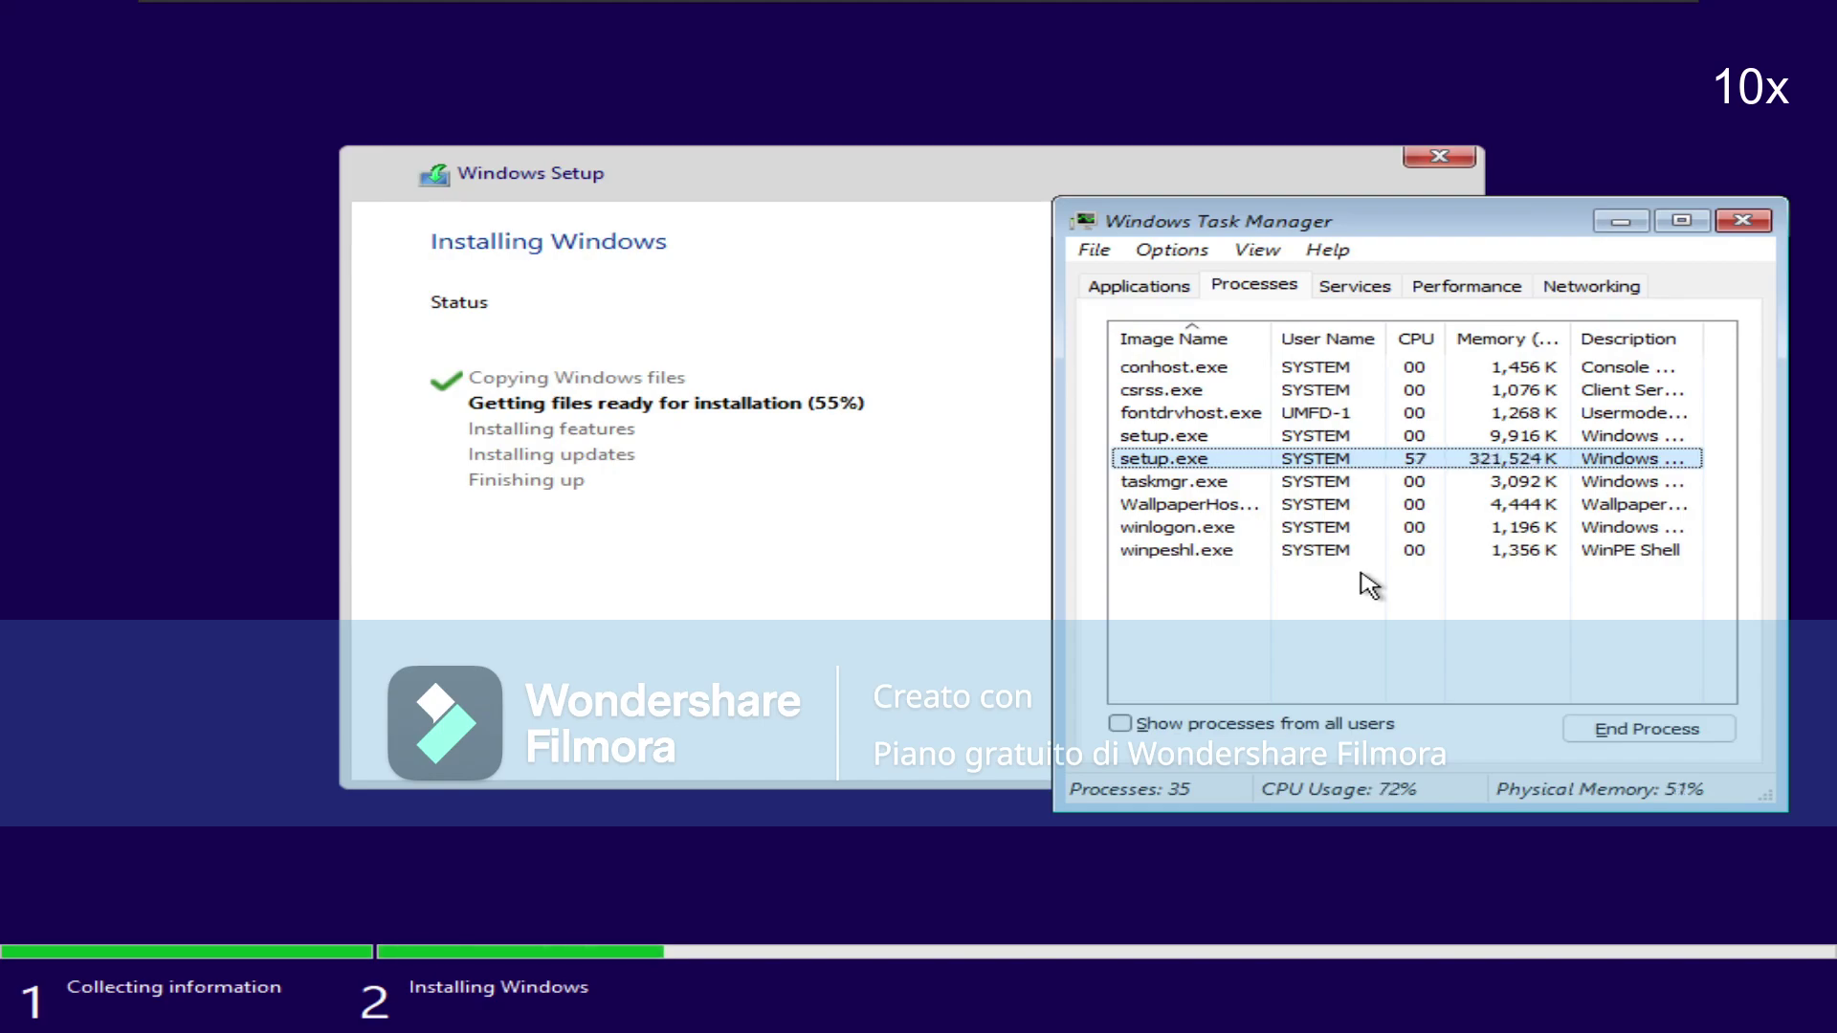
Close Task Manager with Alt+F4 while Windows Setup keeps installing.
click(287, 20)
click(1100, 237)
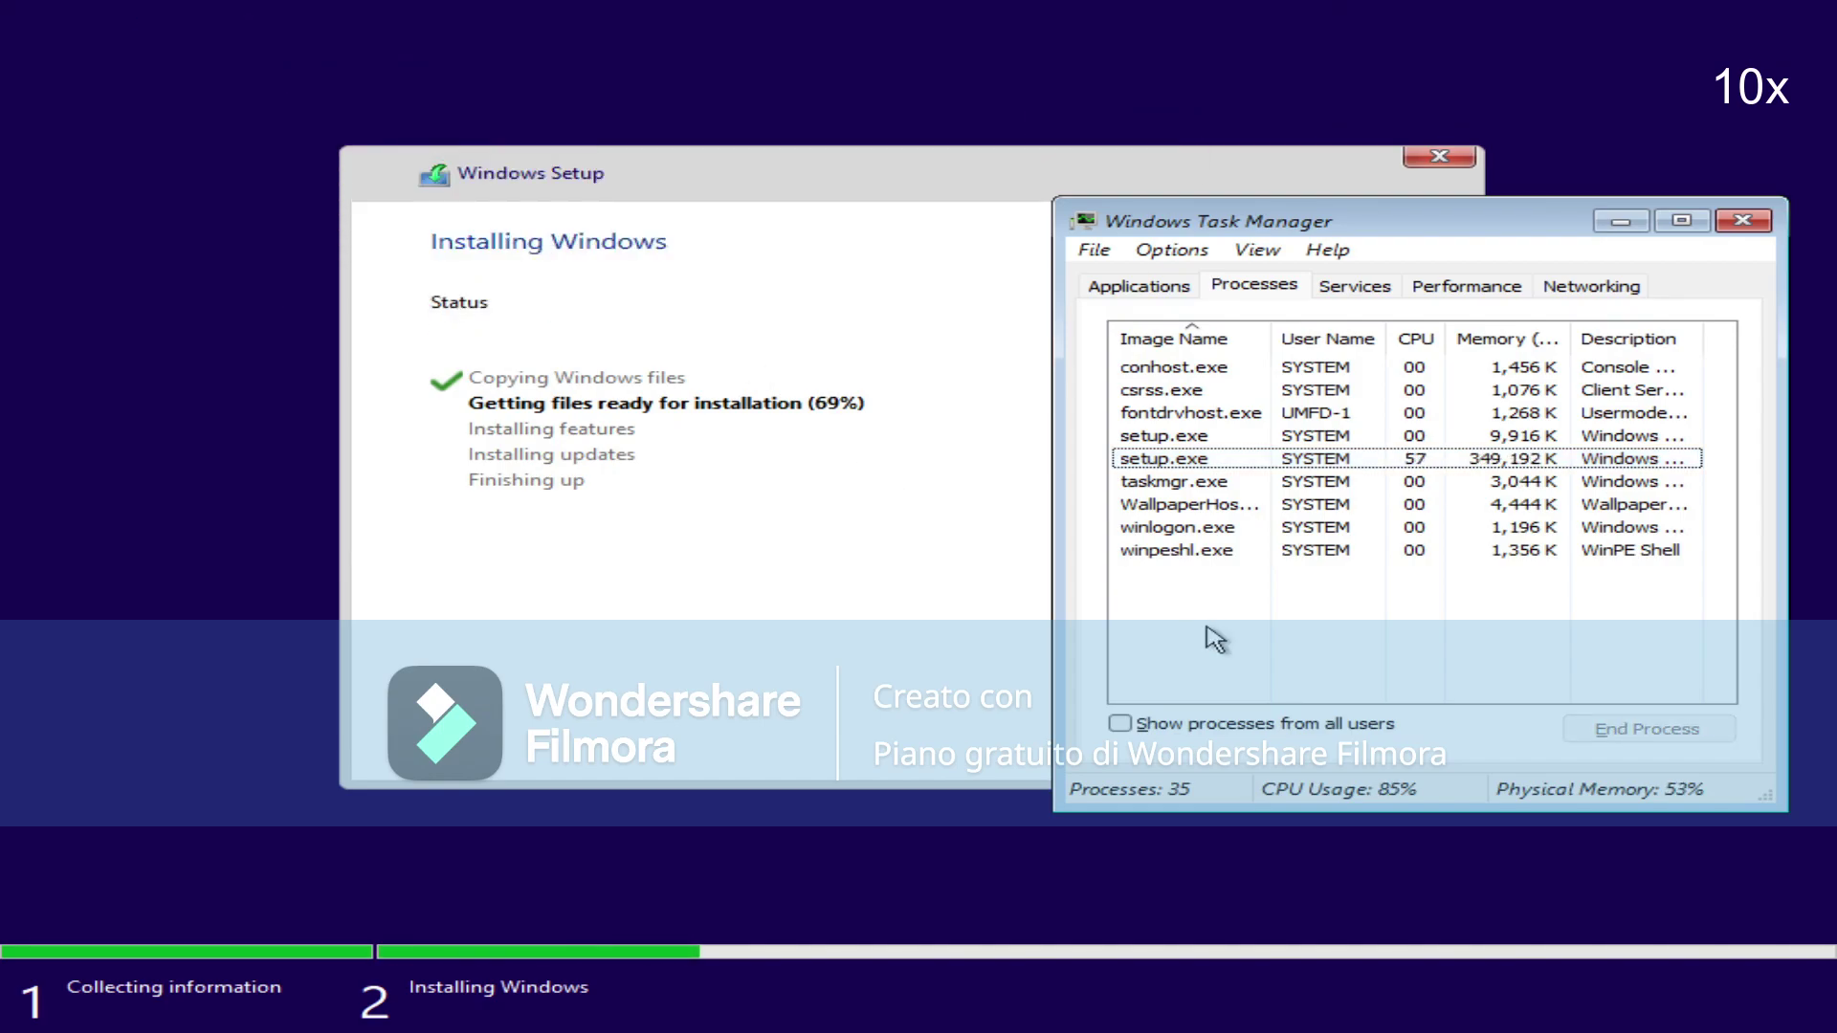
key(alt+F4)
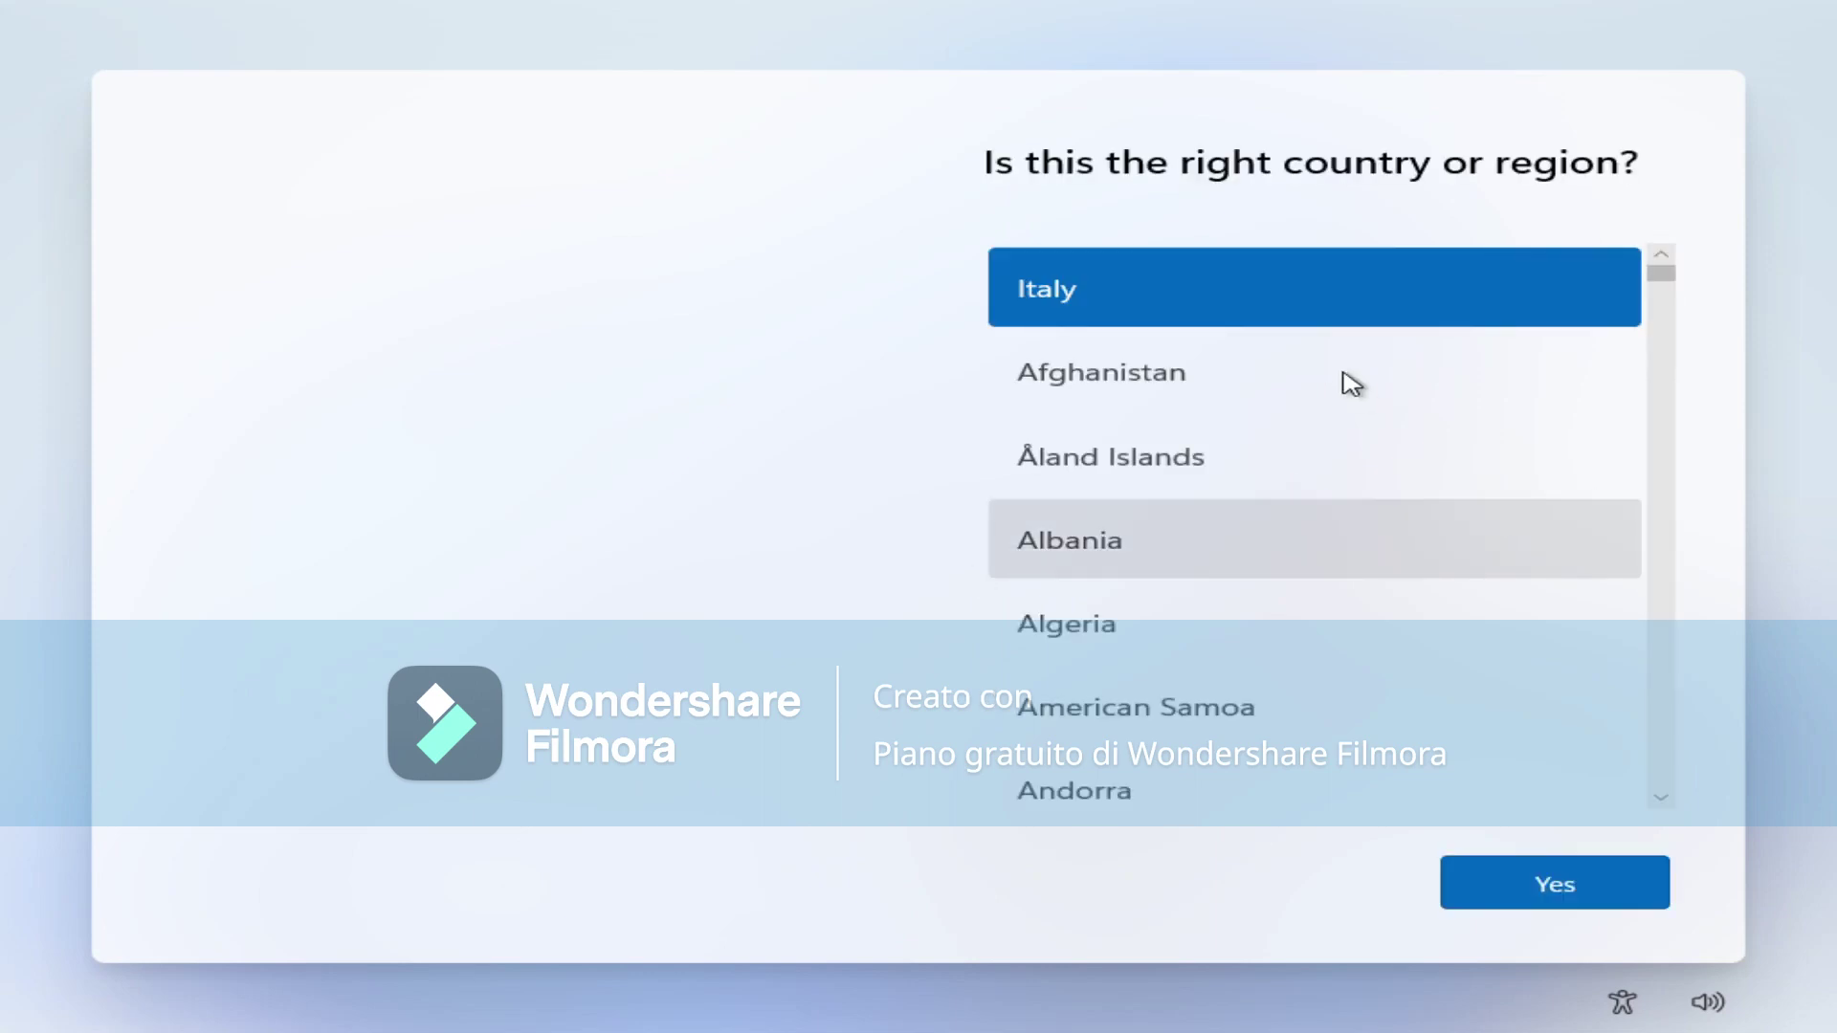
Confirm Italy as the region, select the Italian keyboard layout and skip adding a second layout.
click(1550, 881)
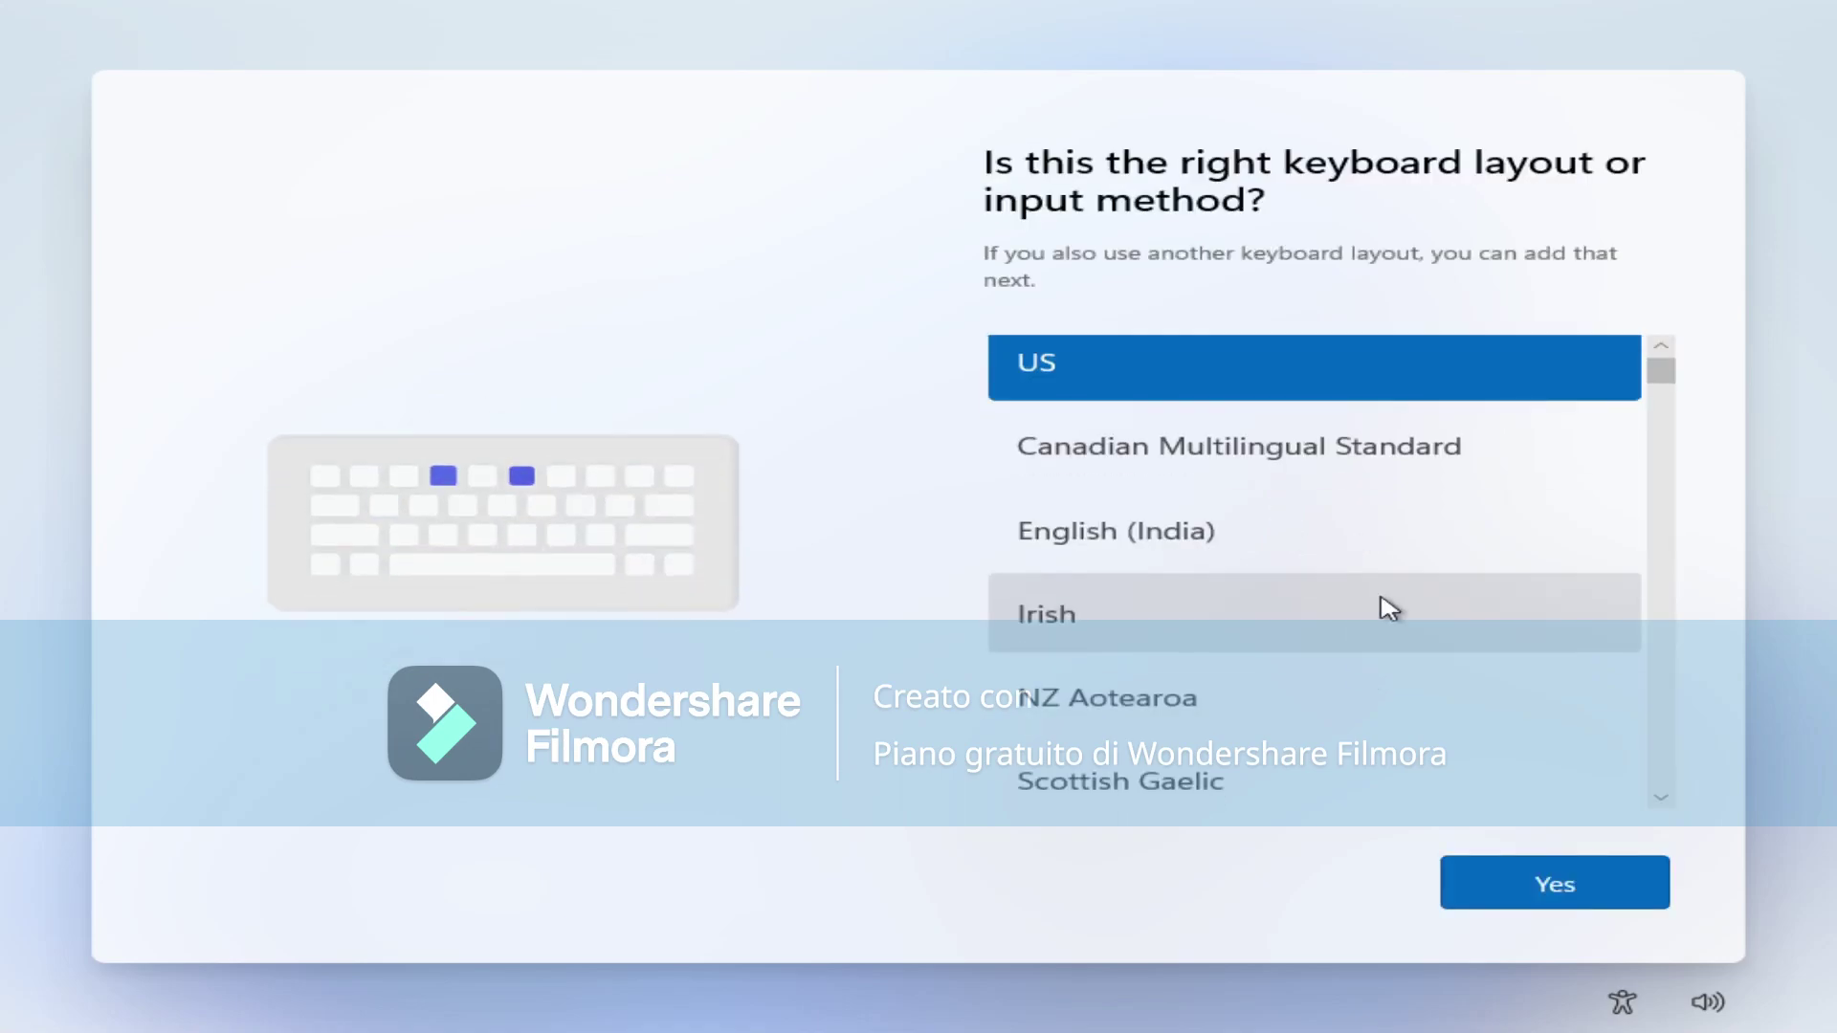
scroll(1389, 610, down, 15)
scroll(1384, 622, down, 10)
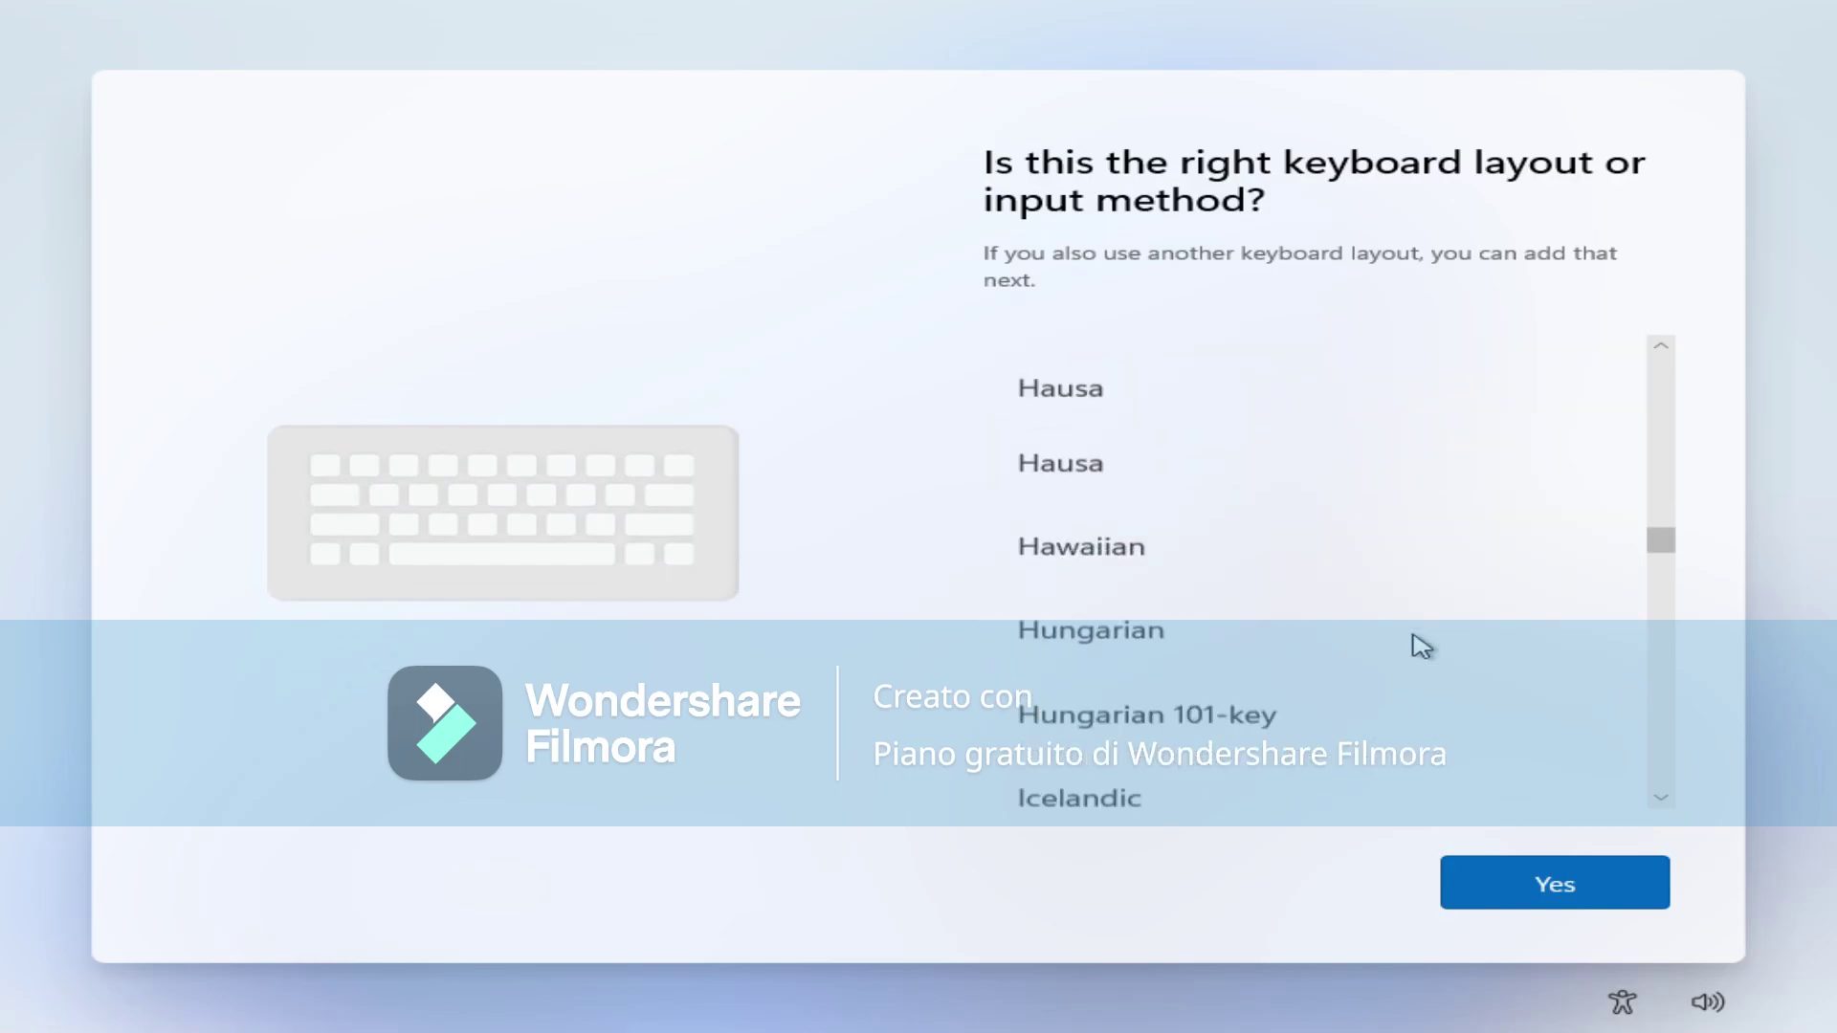
scroll(1420, 646, down, 5)
click(1393, 668)
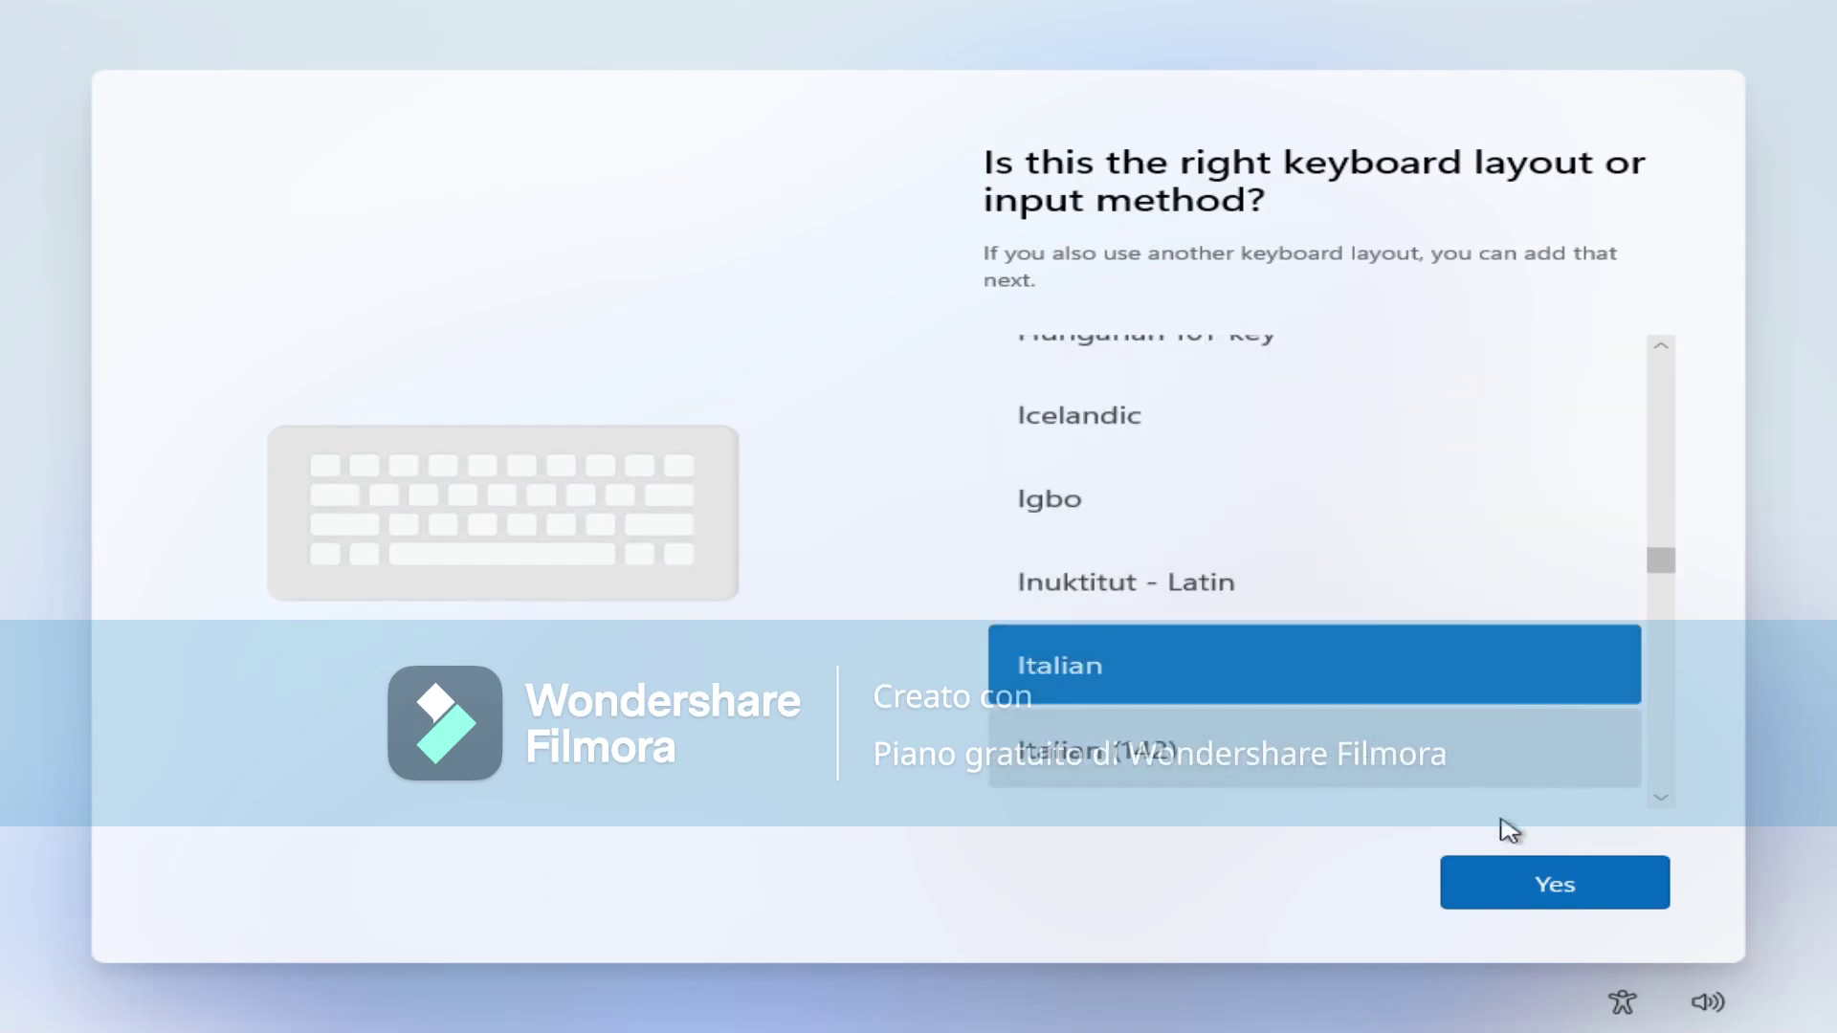
click(1528, 882)
click(1523, 880)
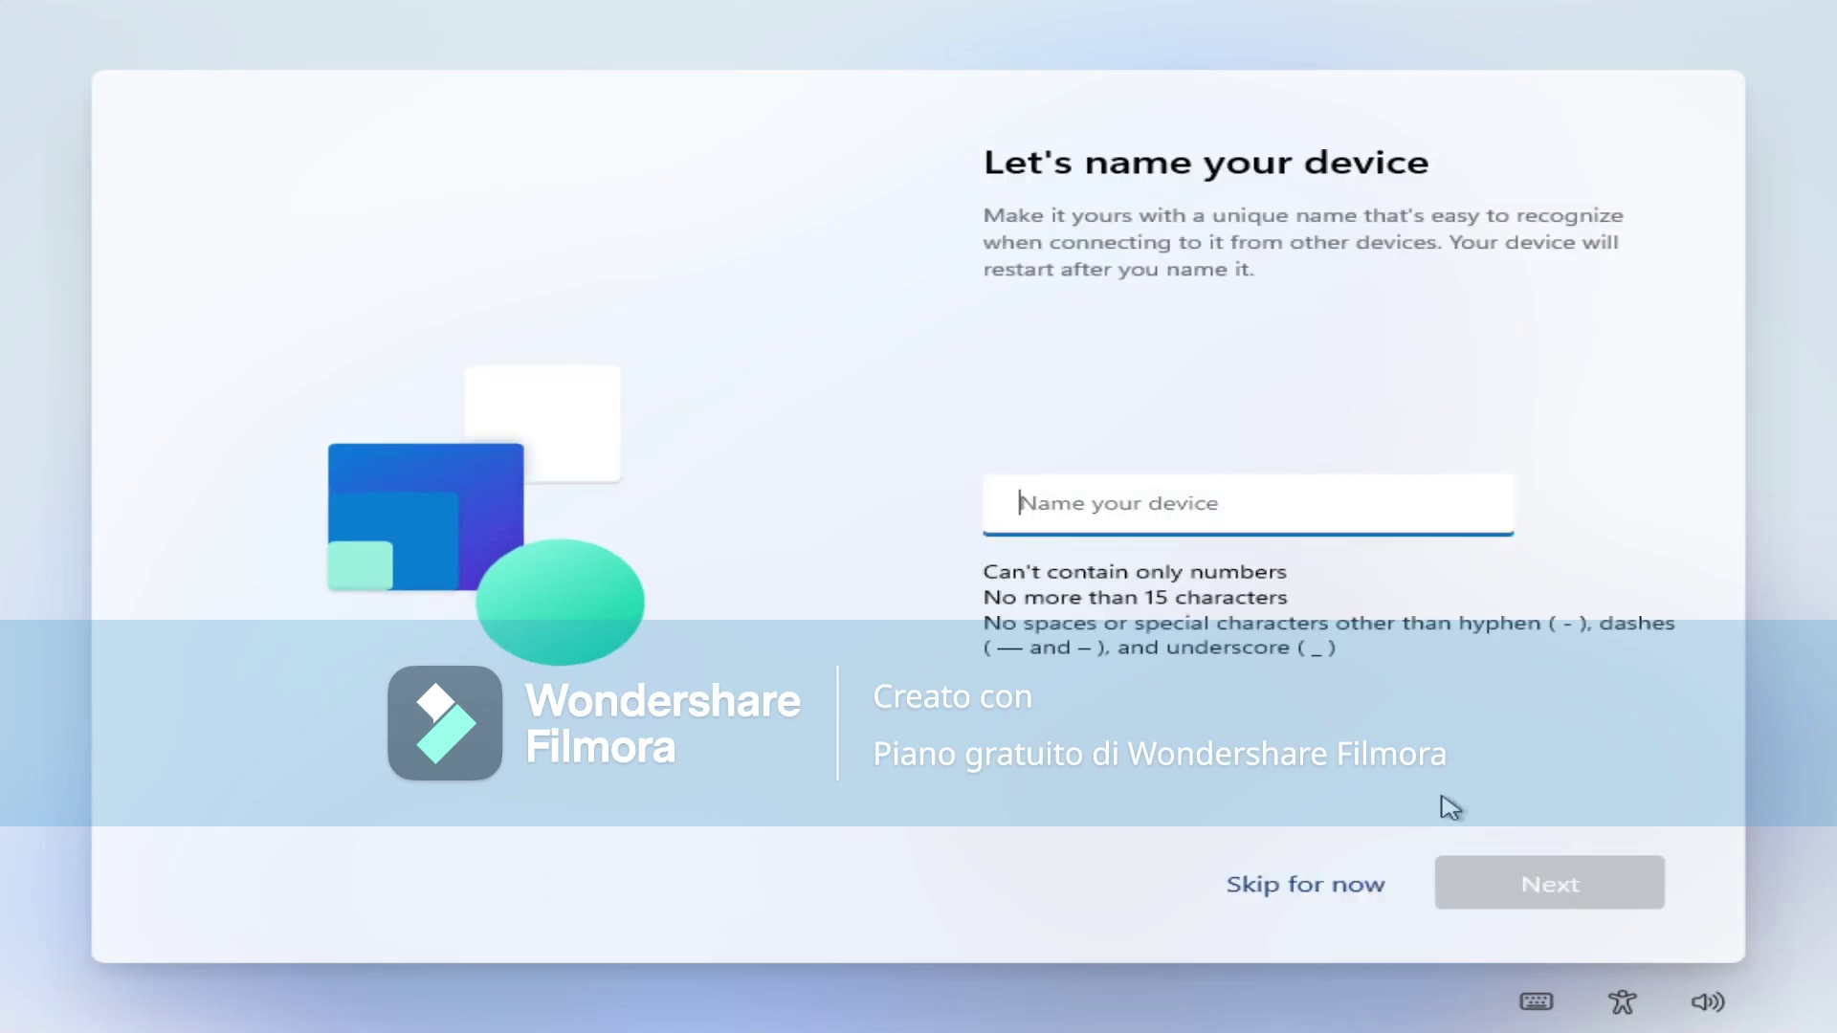
Skip naming the device and choose Set up for work or school.
click(1291, 903)
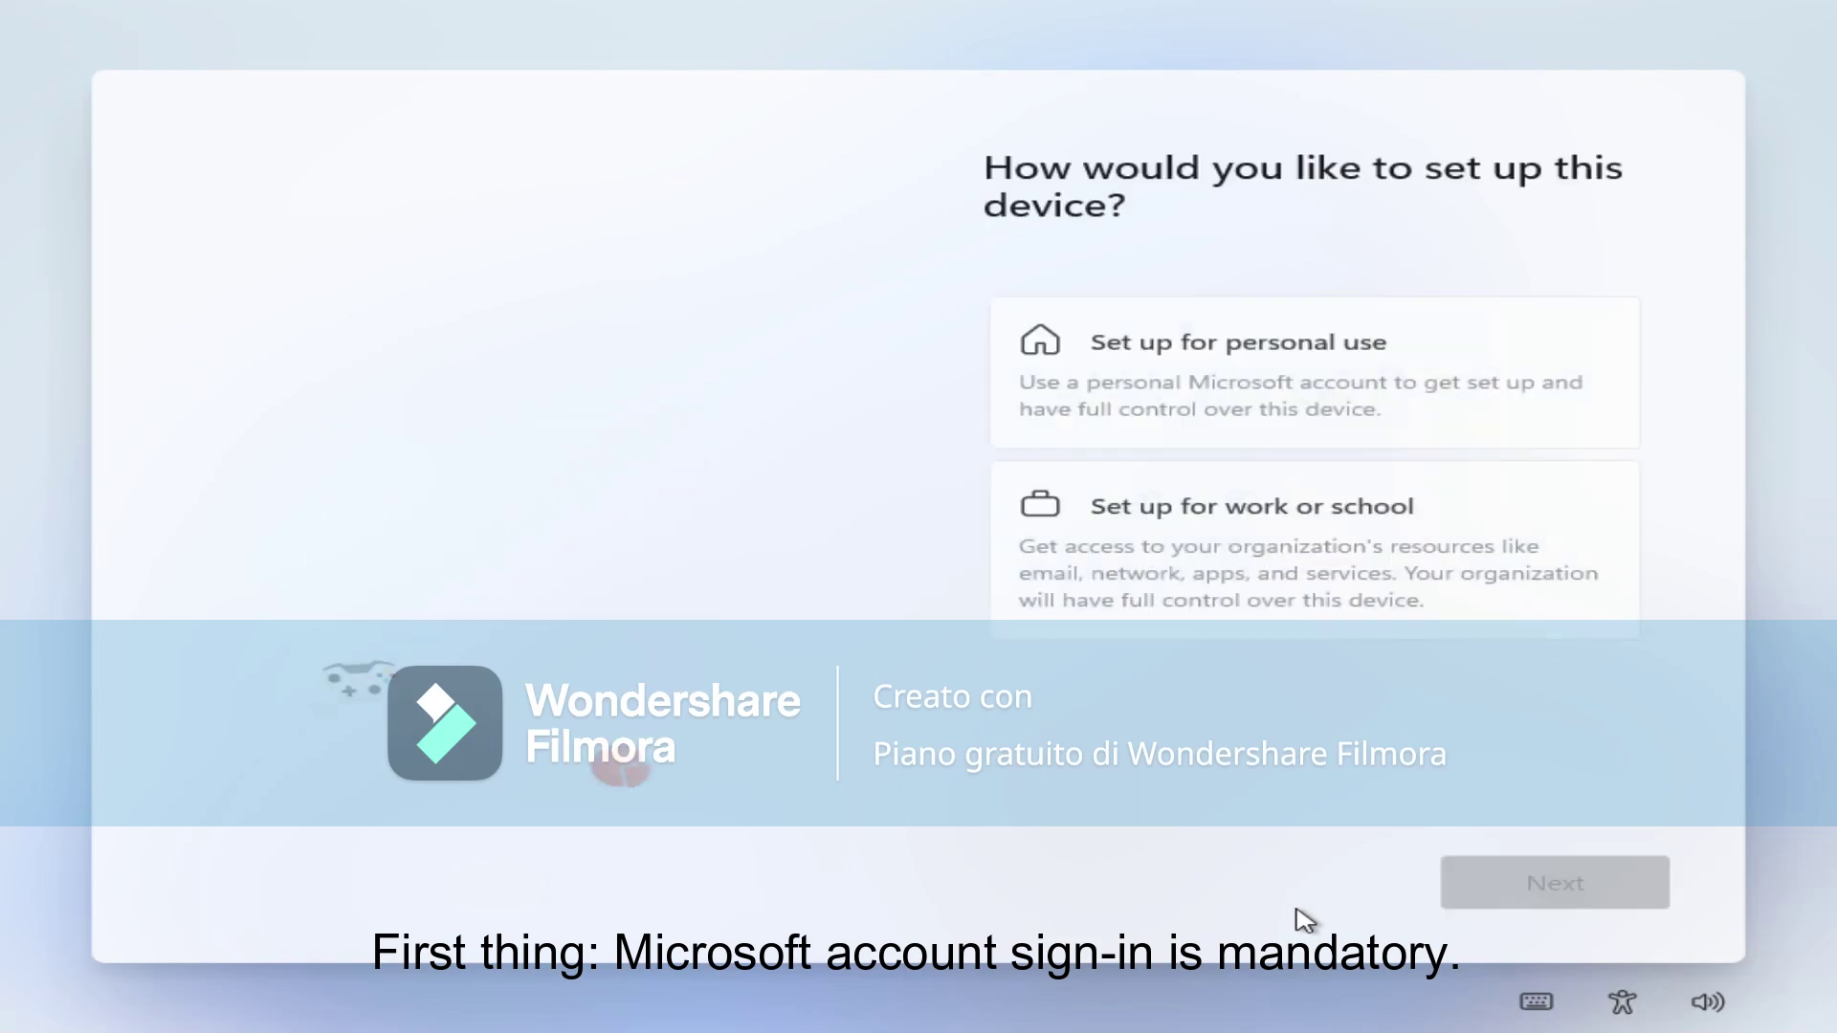
click(1243, 560)
click(1550, 886)
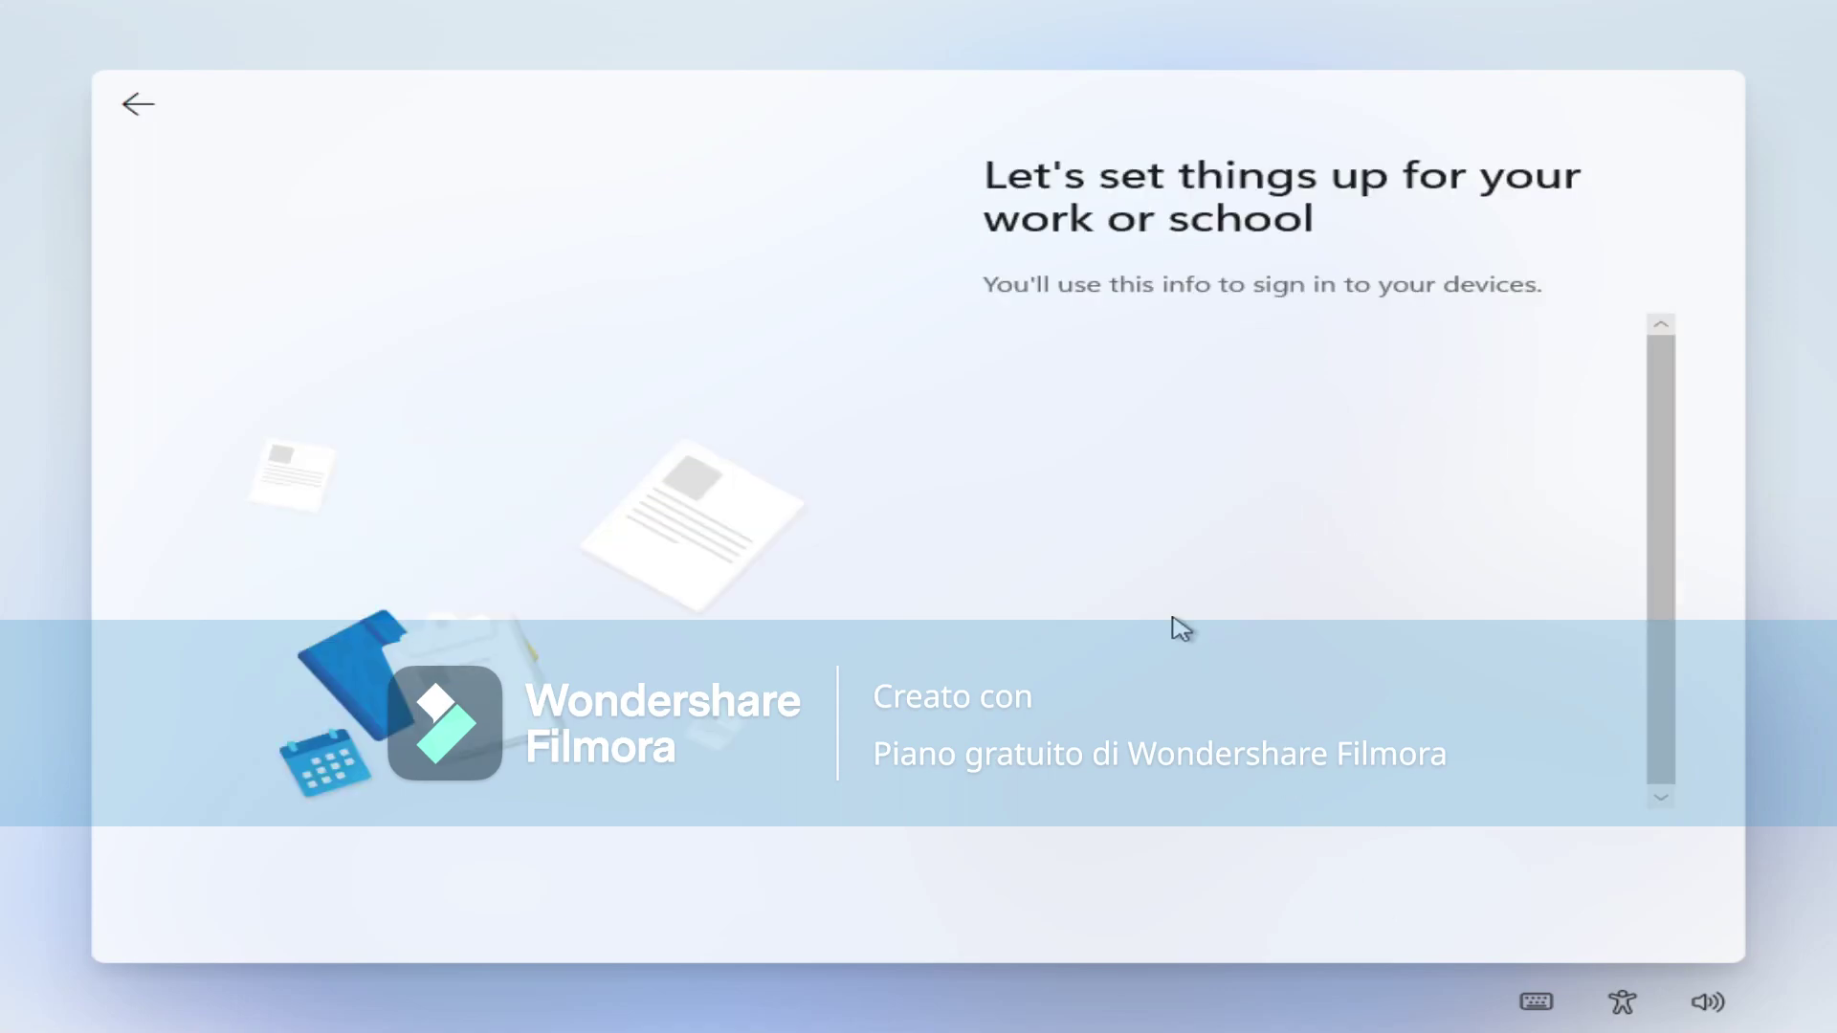
Try Sign-in options > Domain join, then reselect work or school setup and continue.
click(1091, 598)
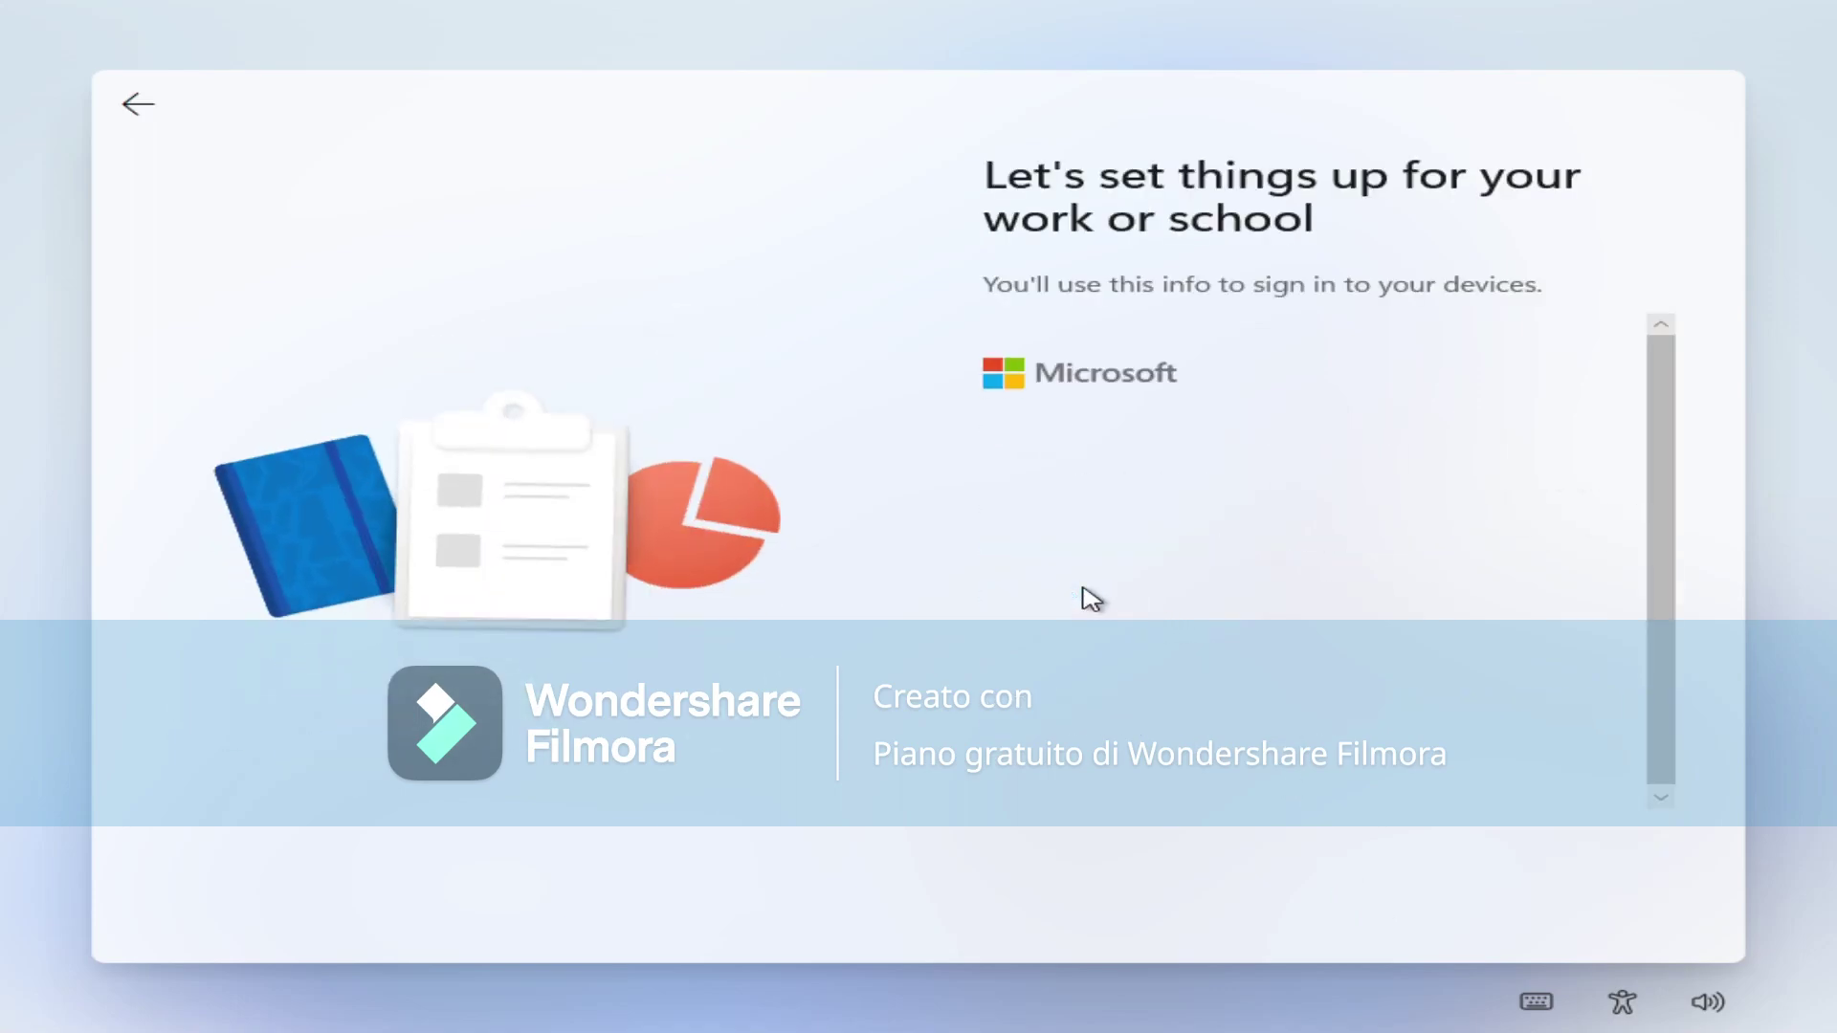
click(1161, 621)
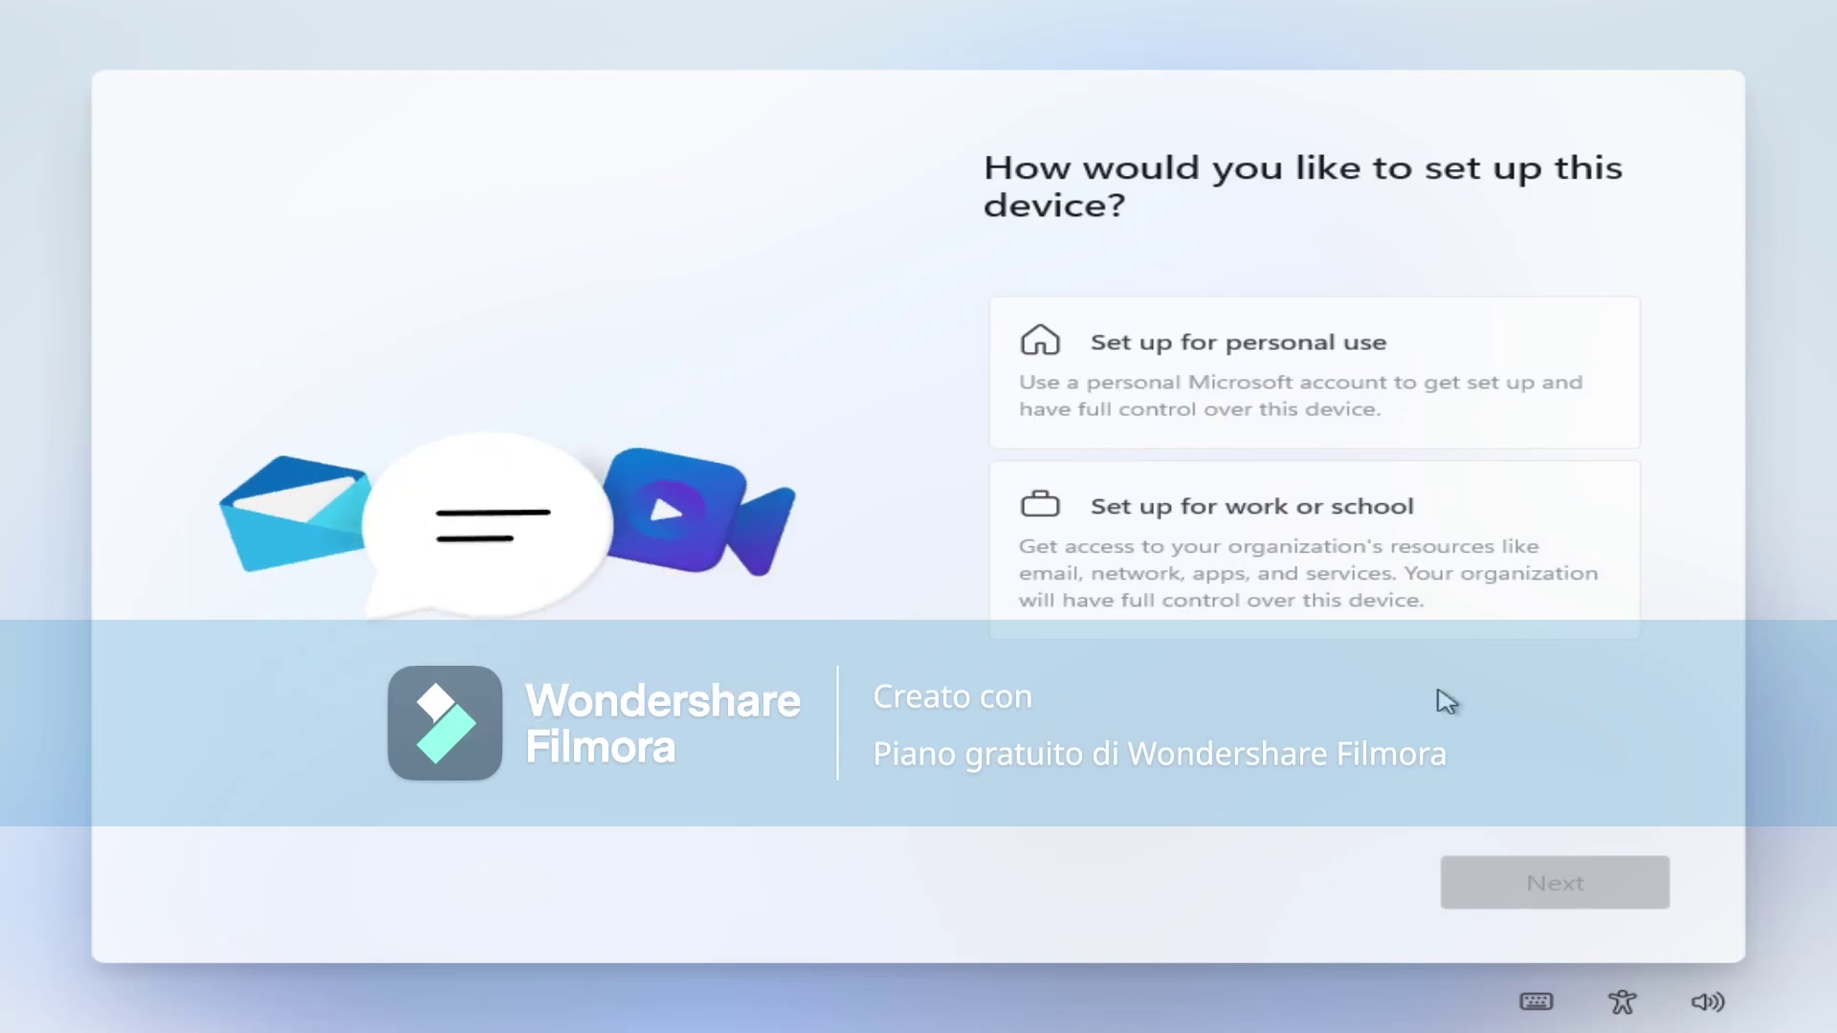
click(1224, 502)
click(1530, 887)
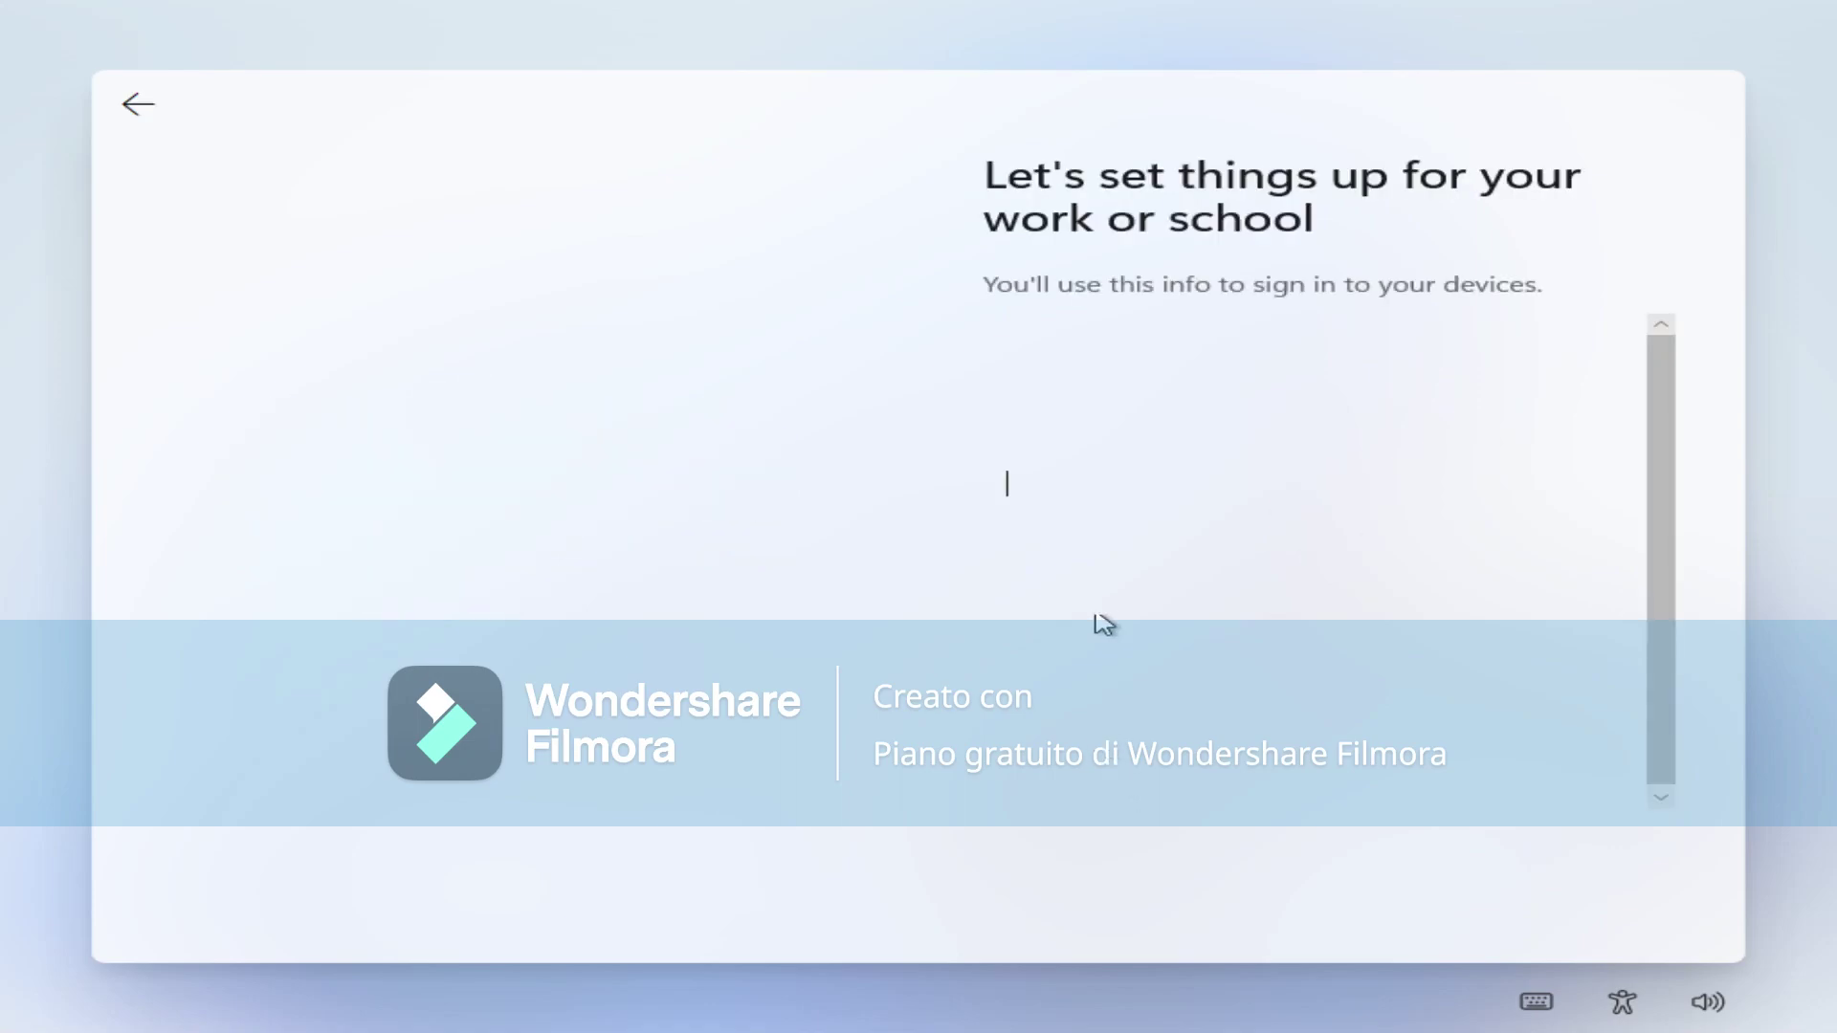
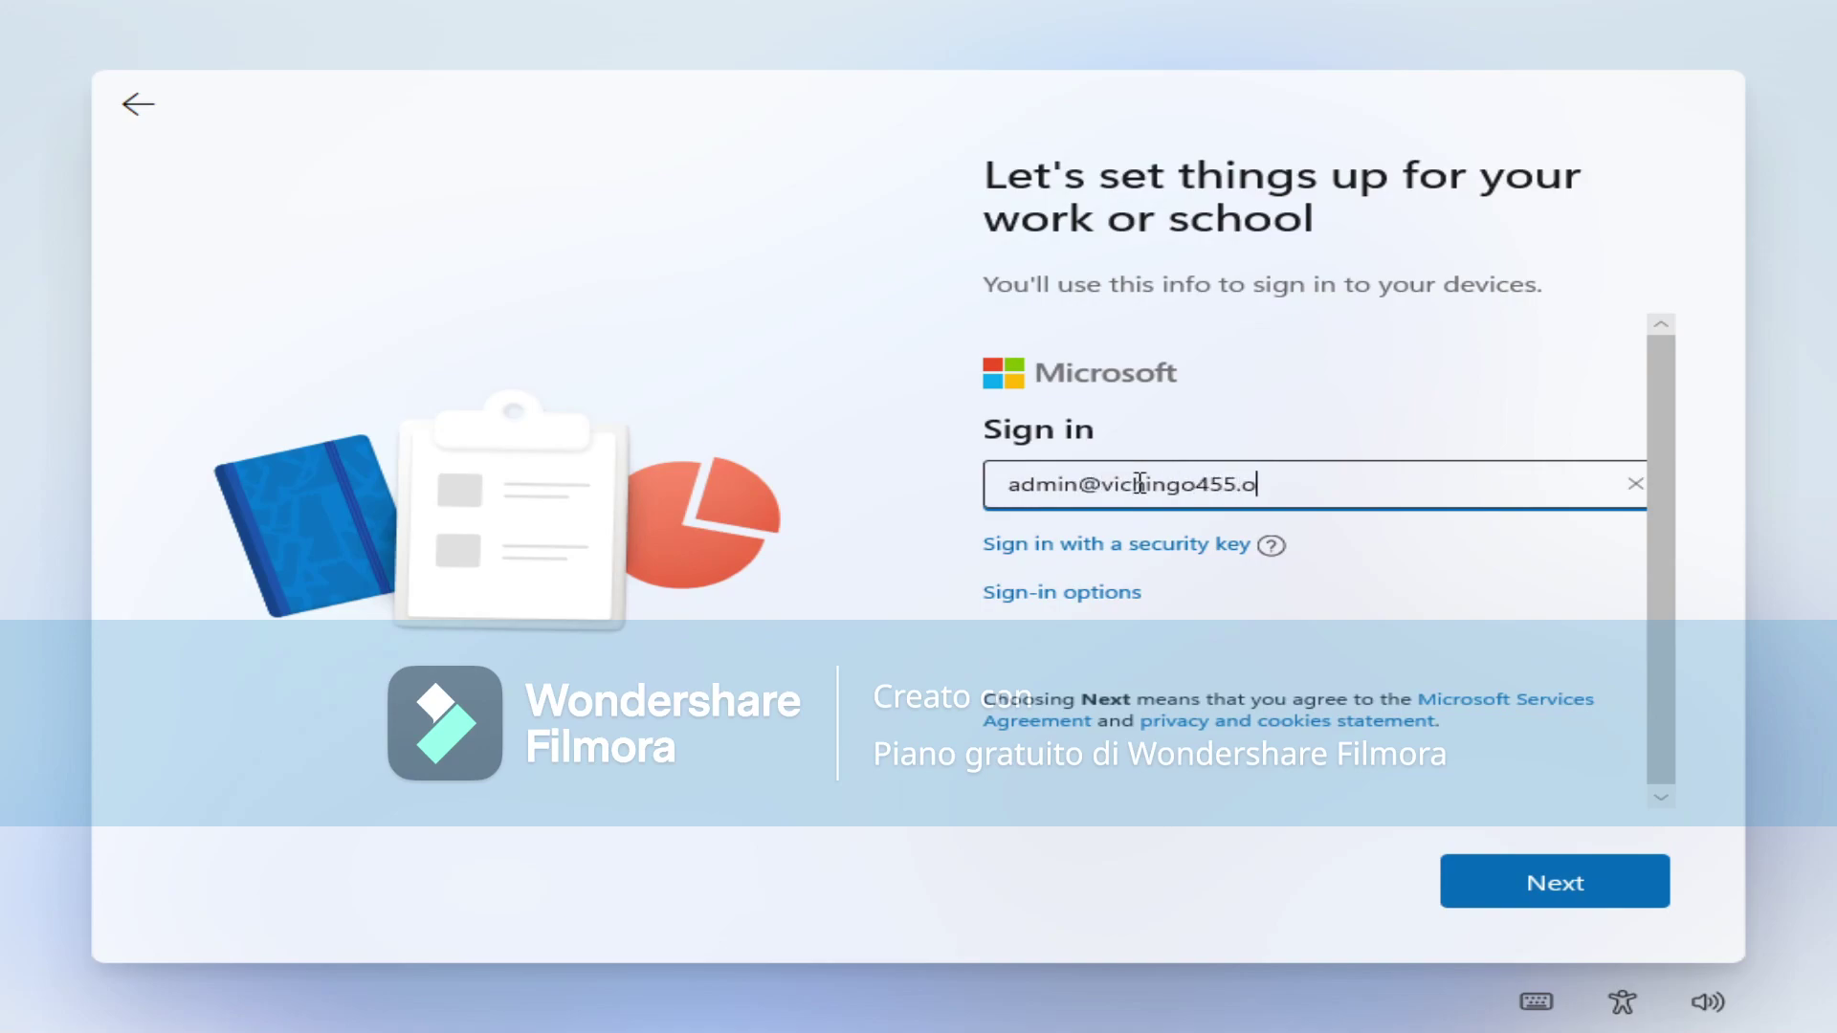
Sign in with the work account's e-mail address and password.
key(Return)
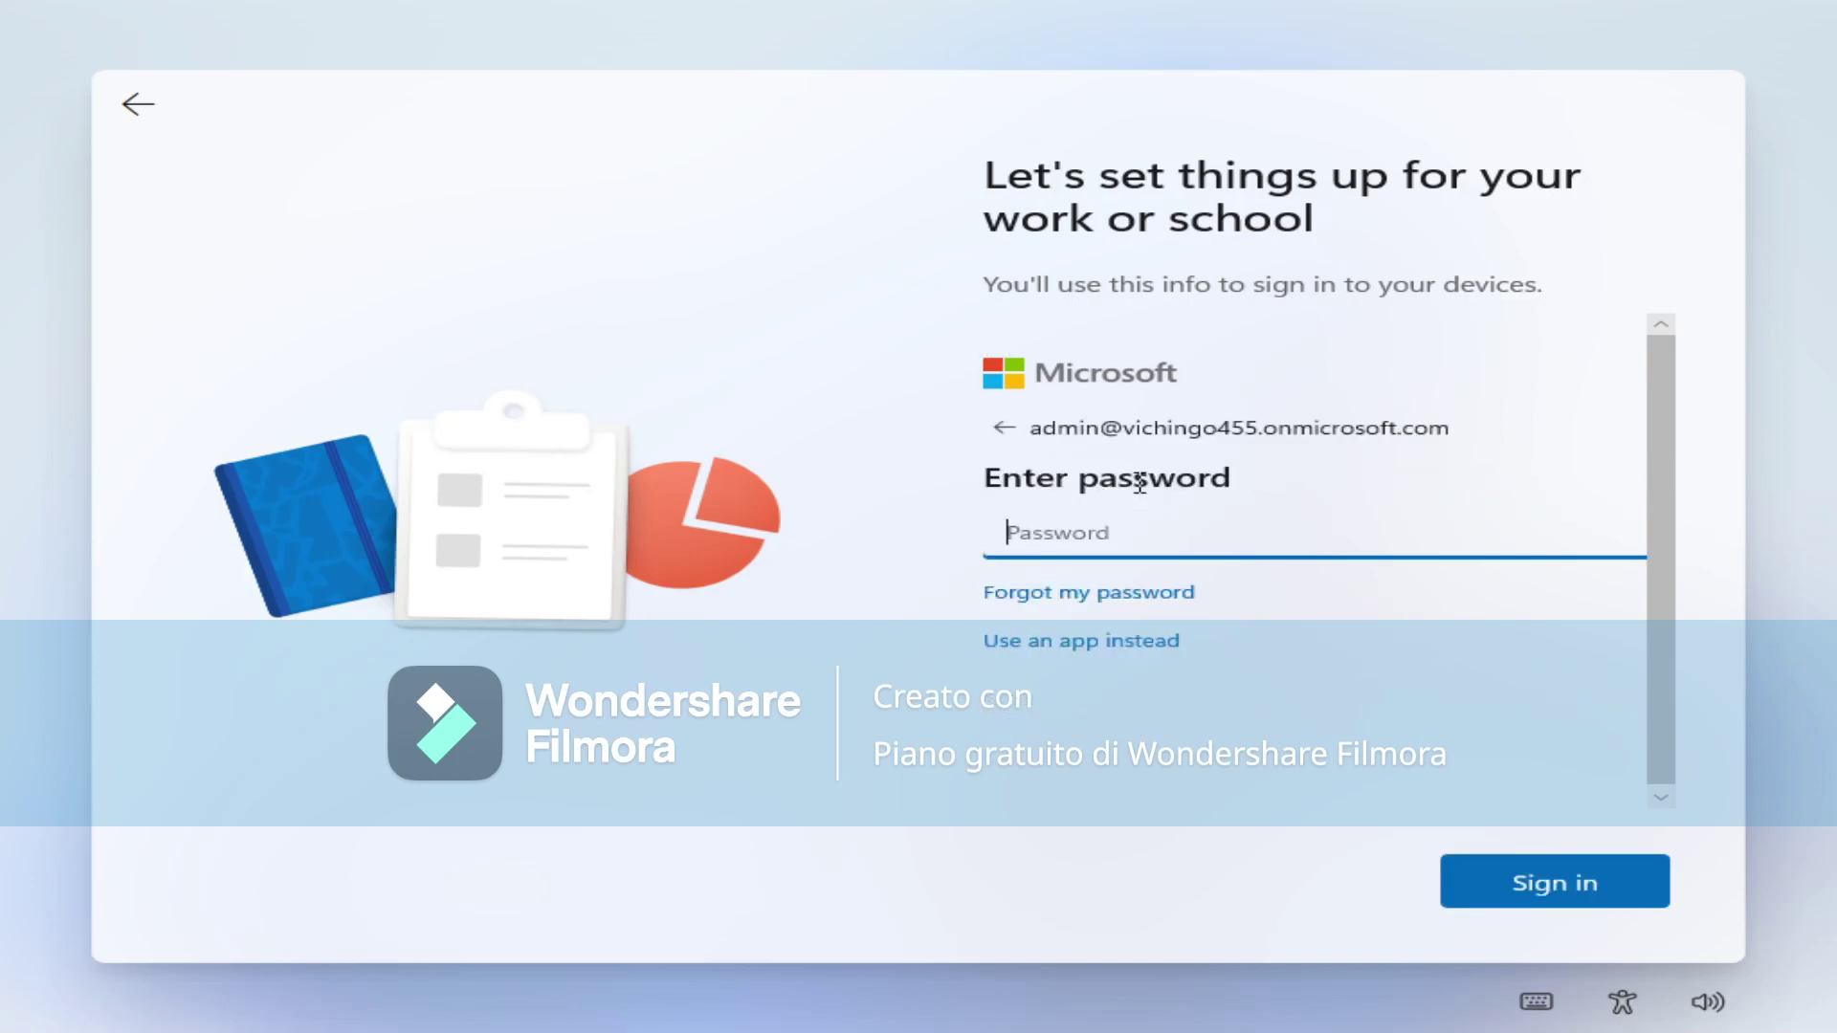
text(•)
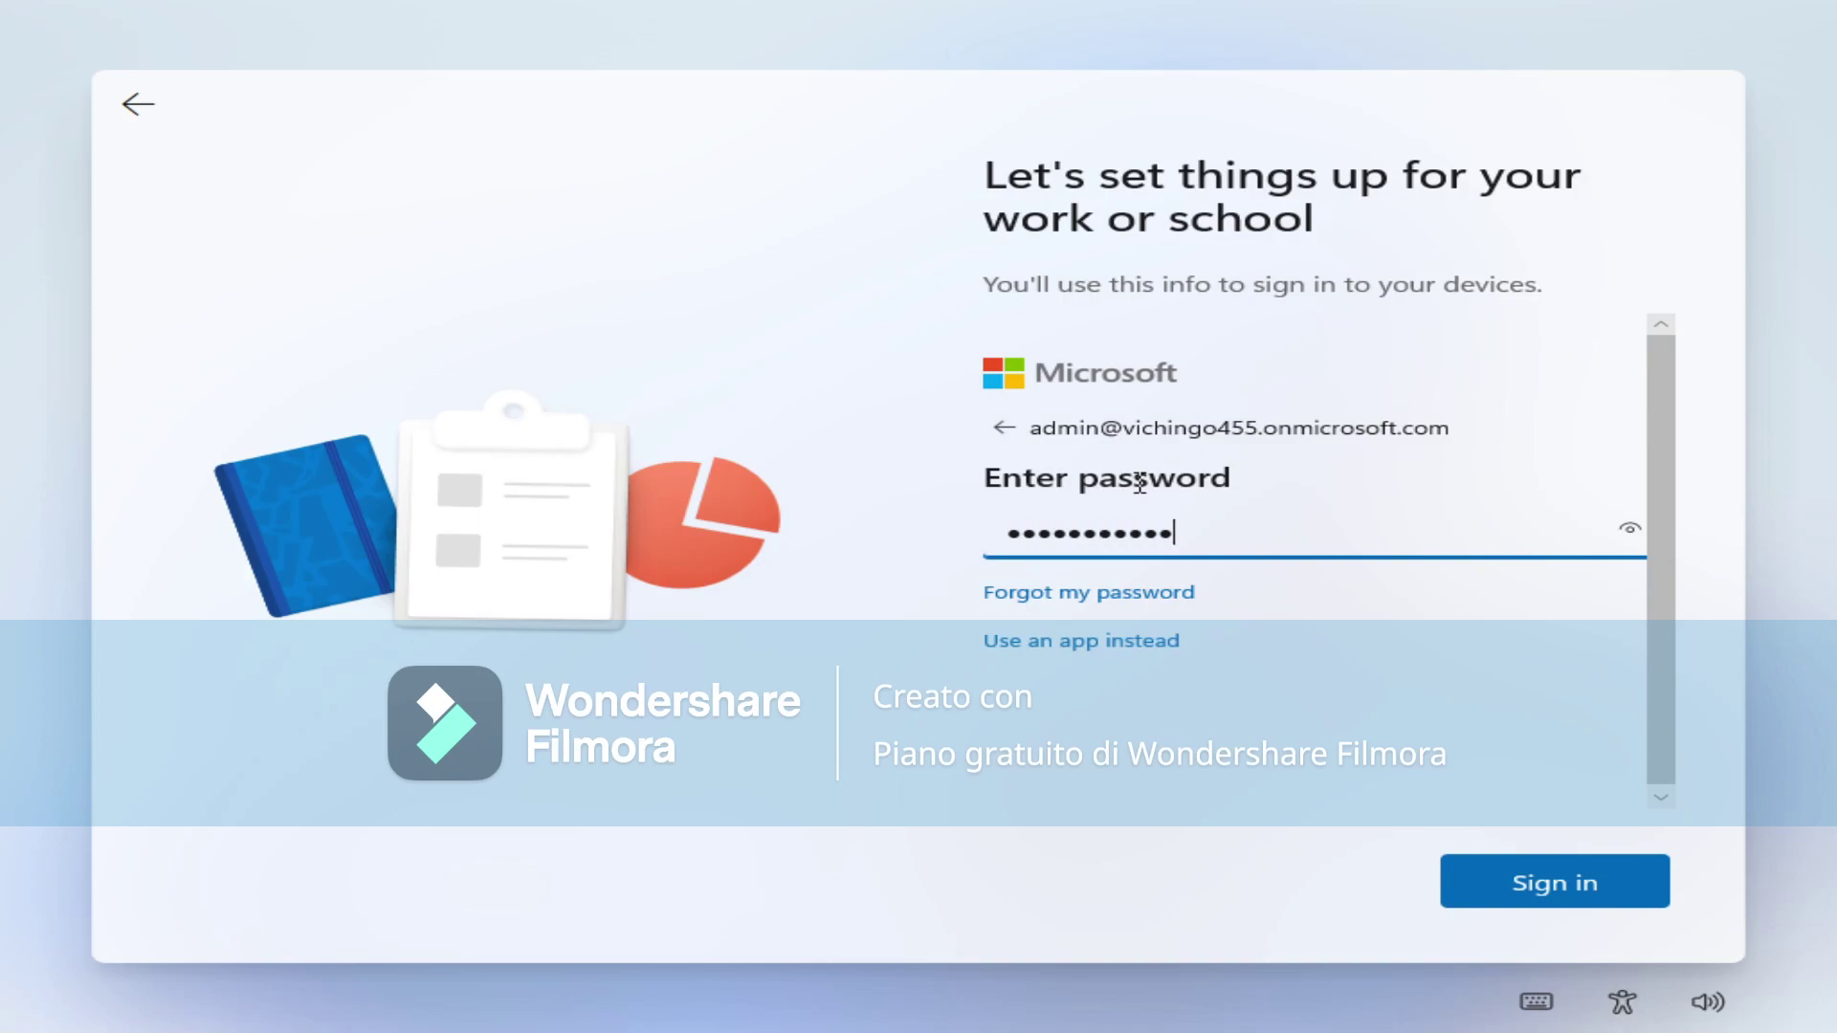
key(Return)
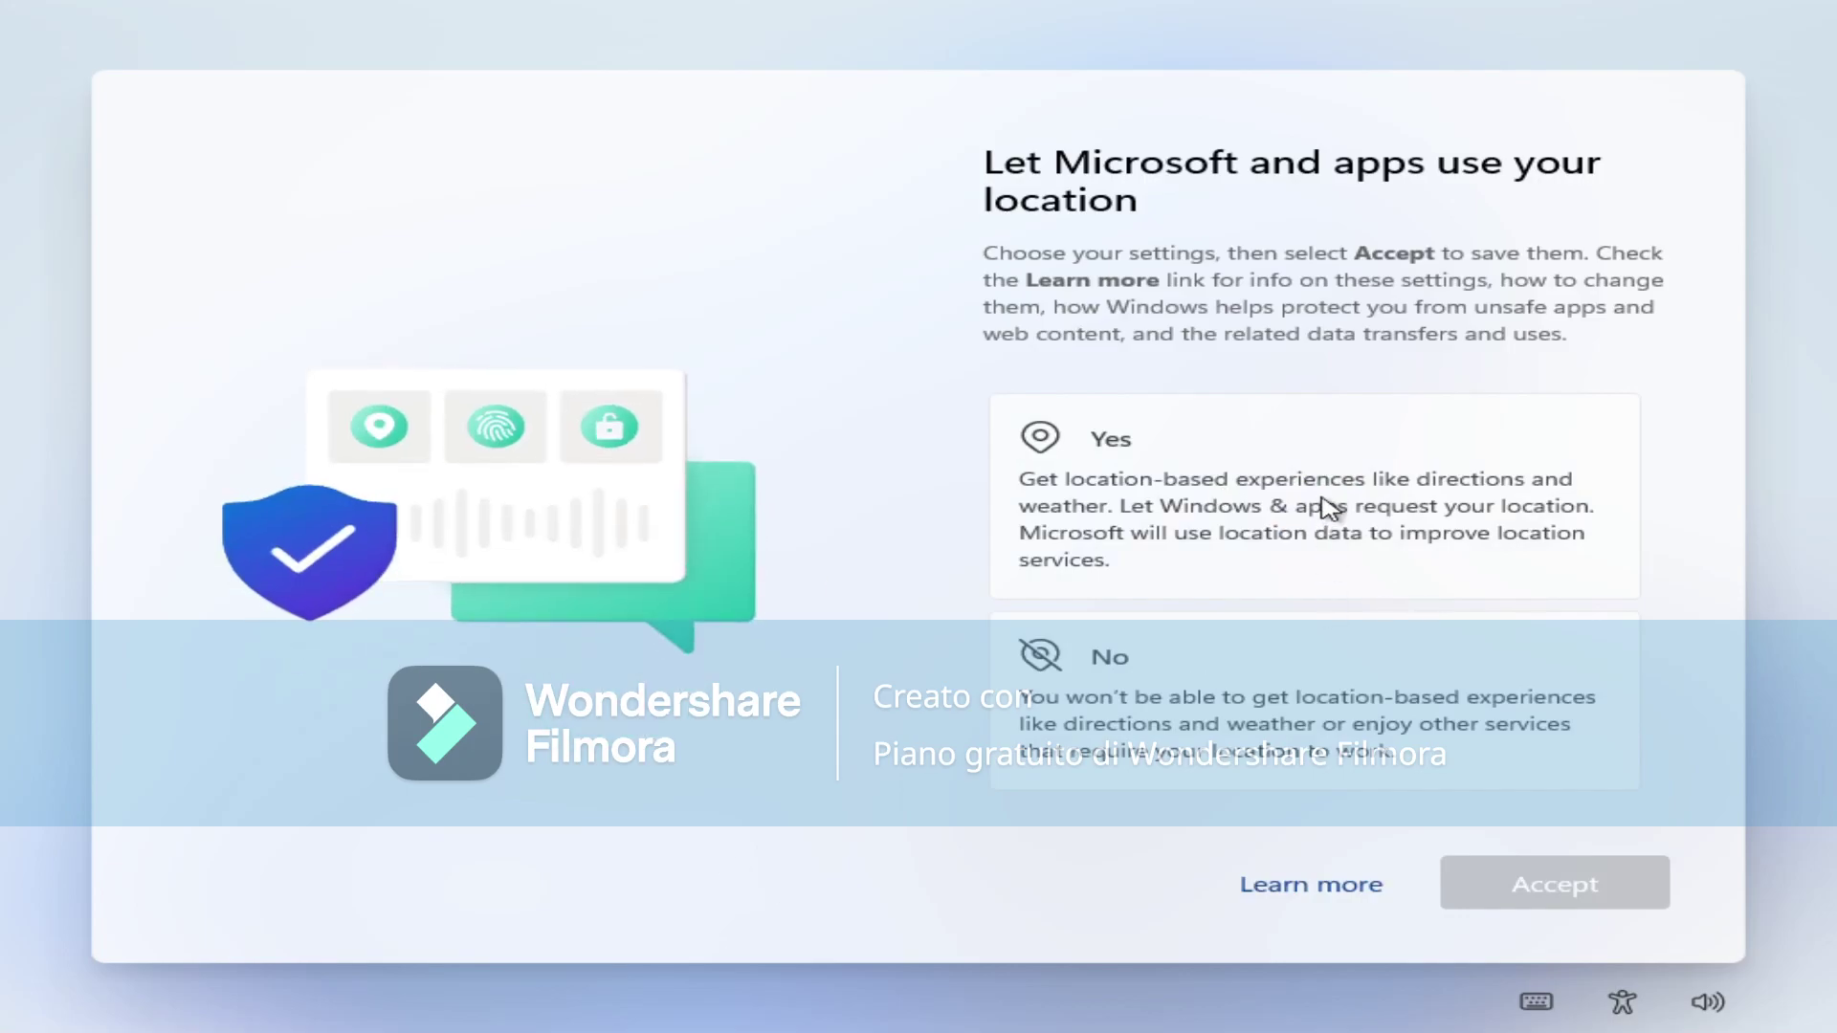
Answer No on the location, Find my device, diagnostics, inking and tailored-experiences privacy pages.
click(1435, 670)
click(1518, 885)
click(1459, 866)
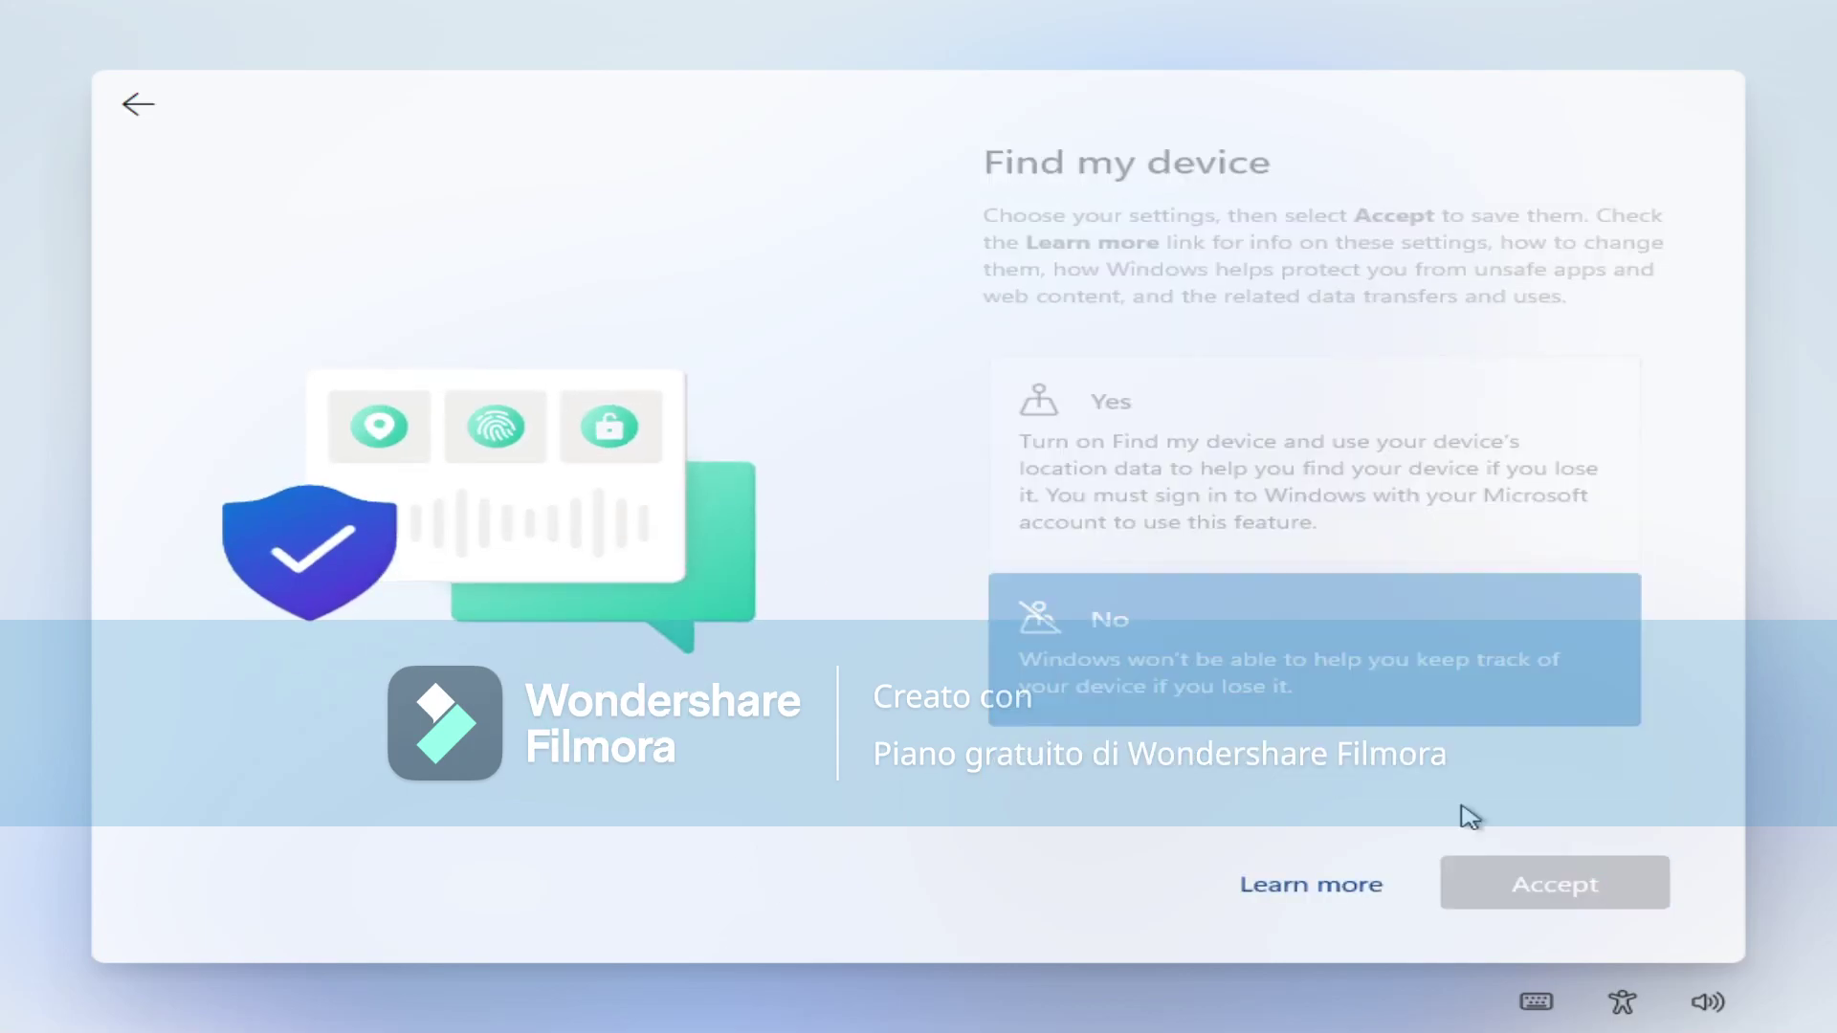
click(1436, 670)
click(1481, 875)
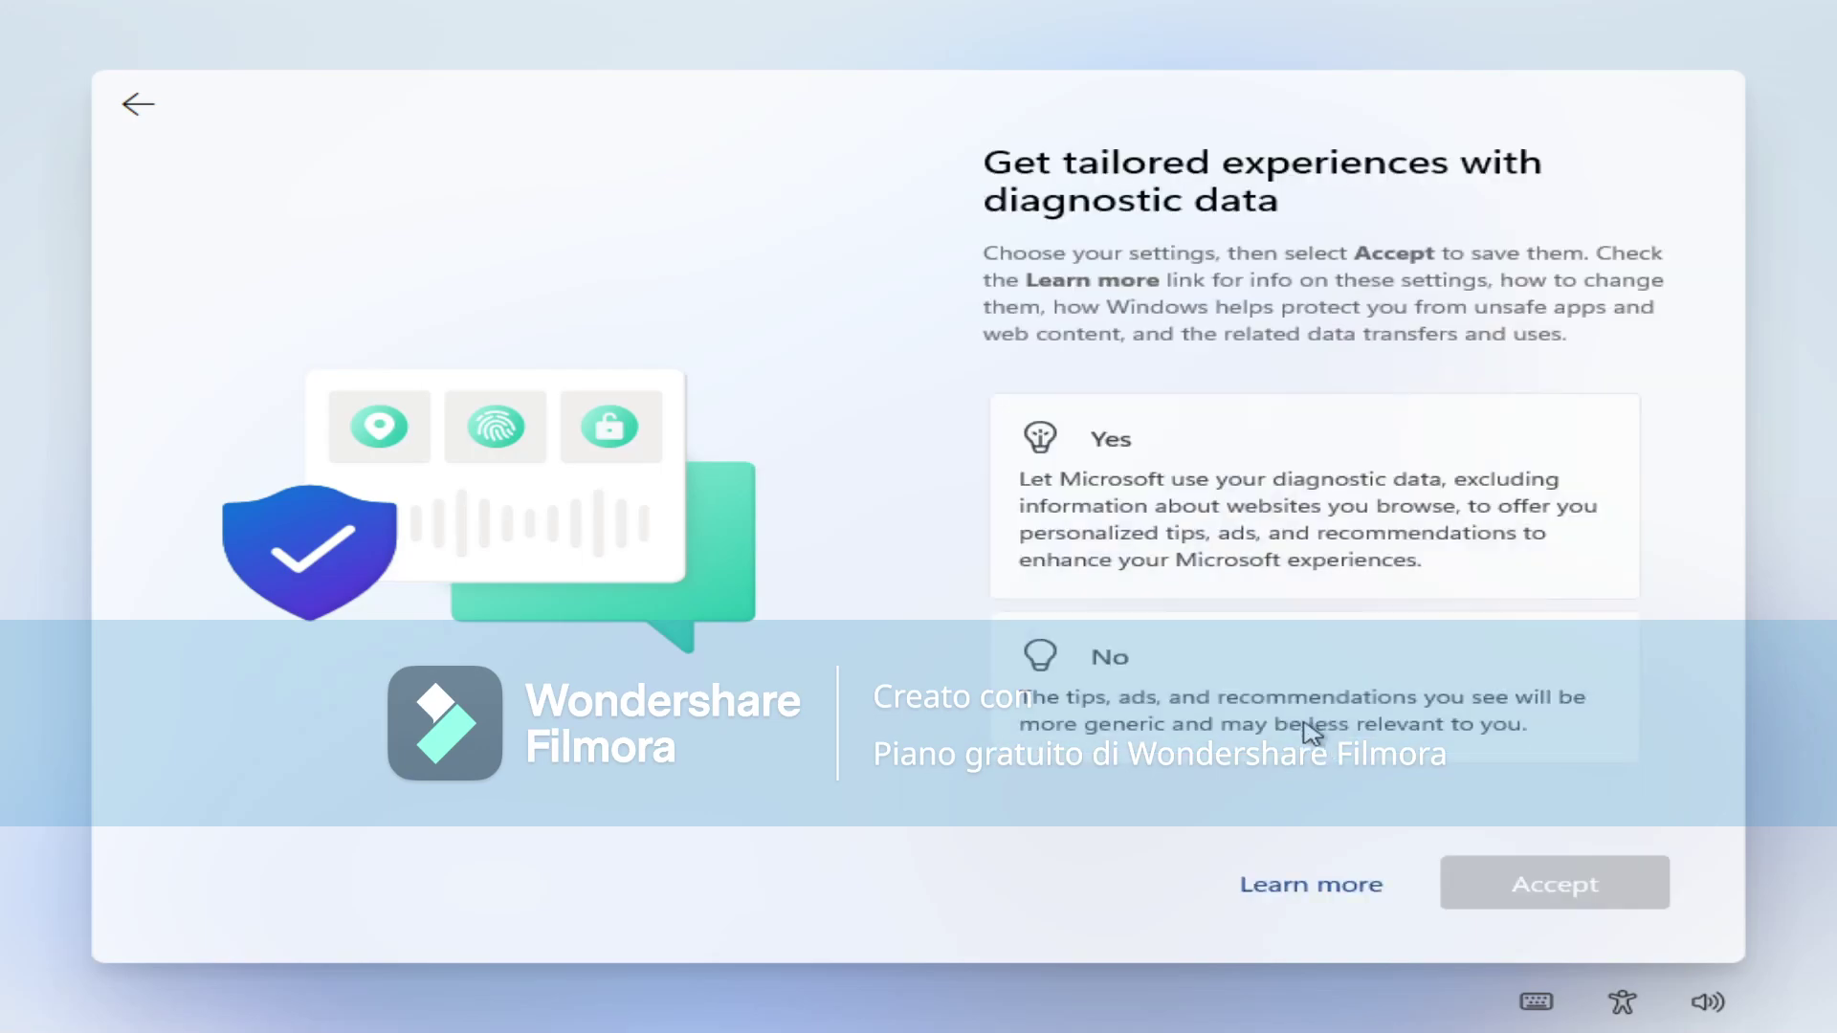
click(1432, 726)
click(1531, 882)
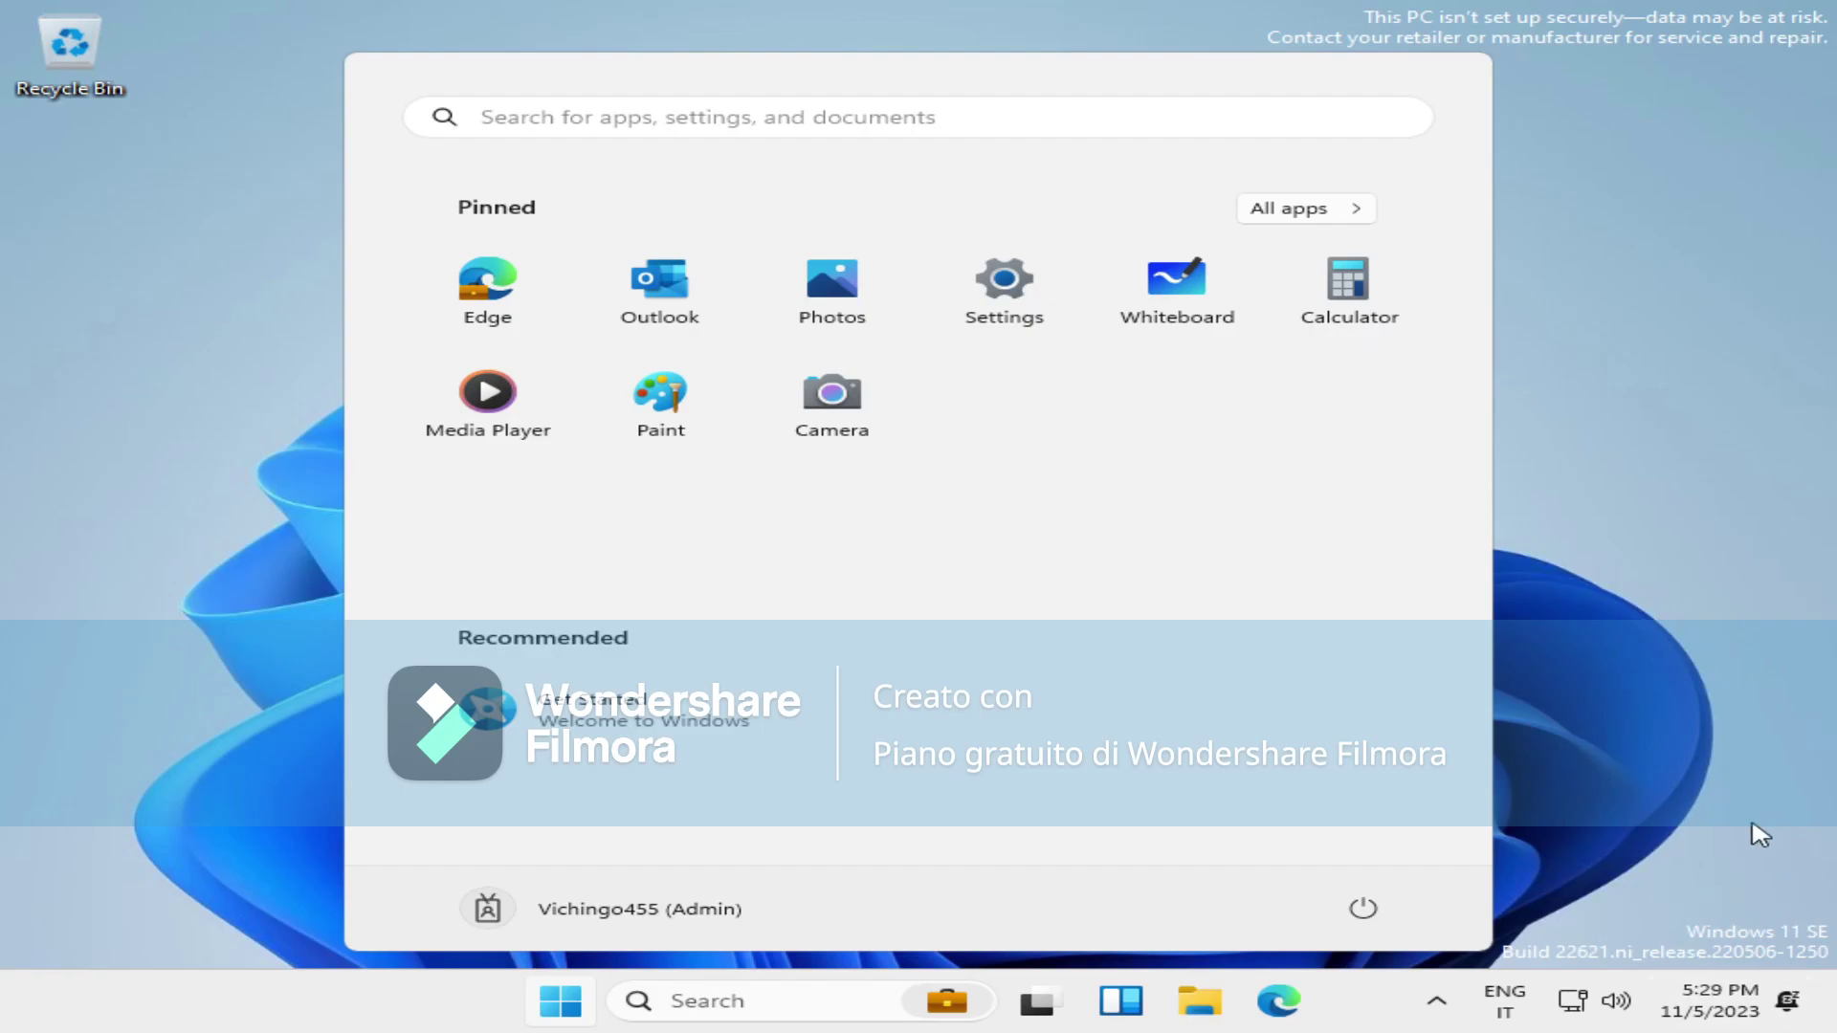
Close the Start menu and open File Explorer from the taskbar.
click(1685, 615)
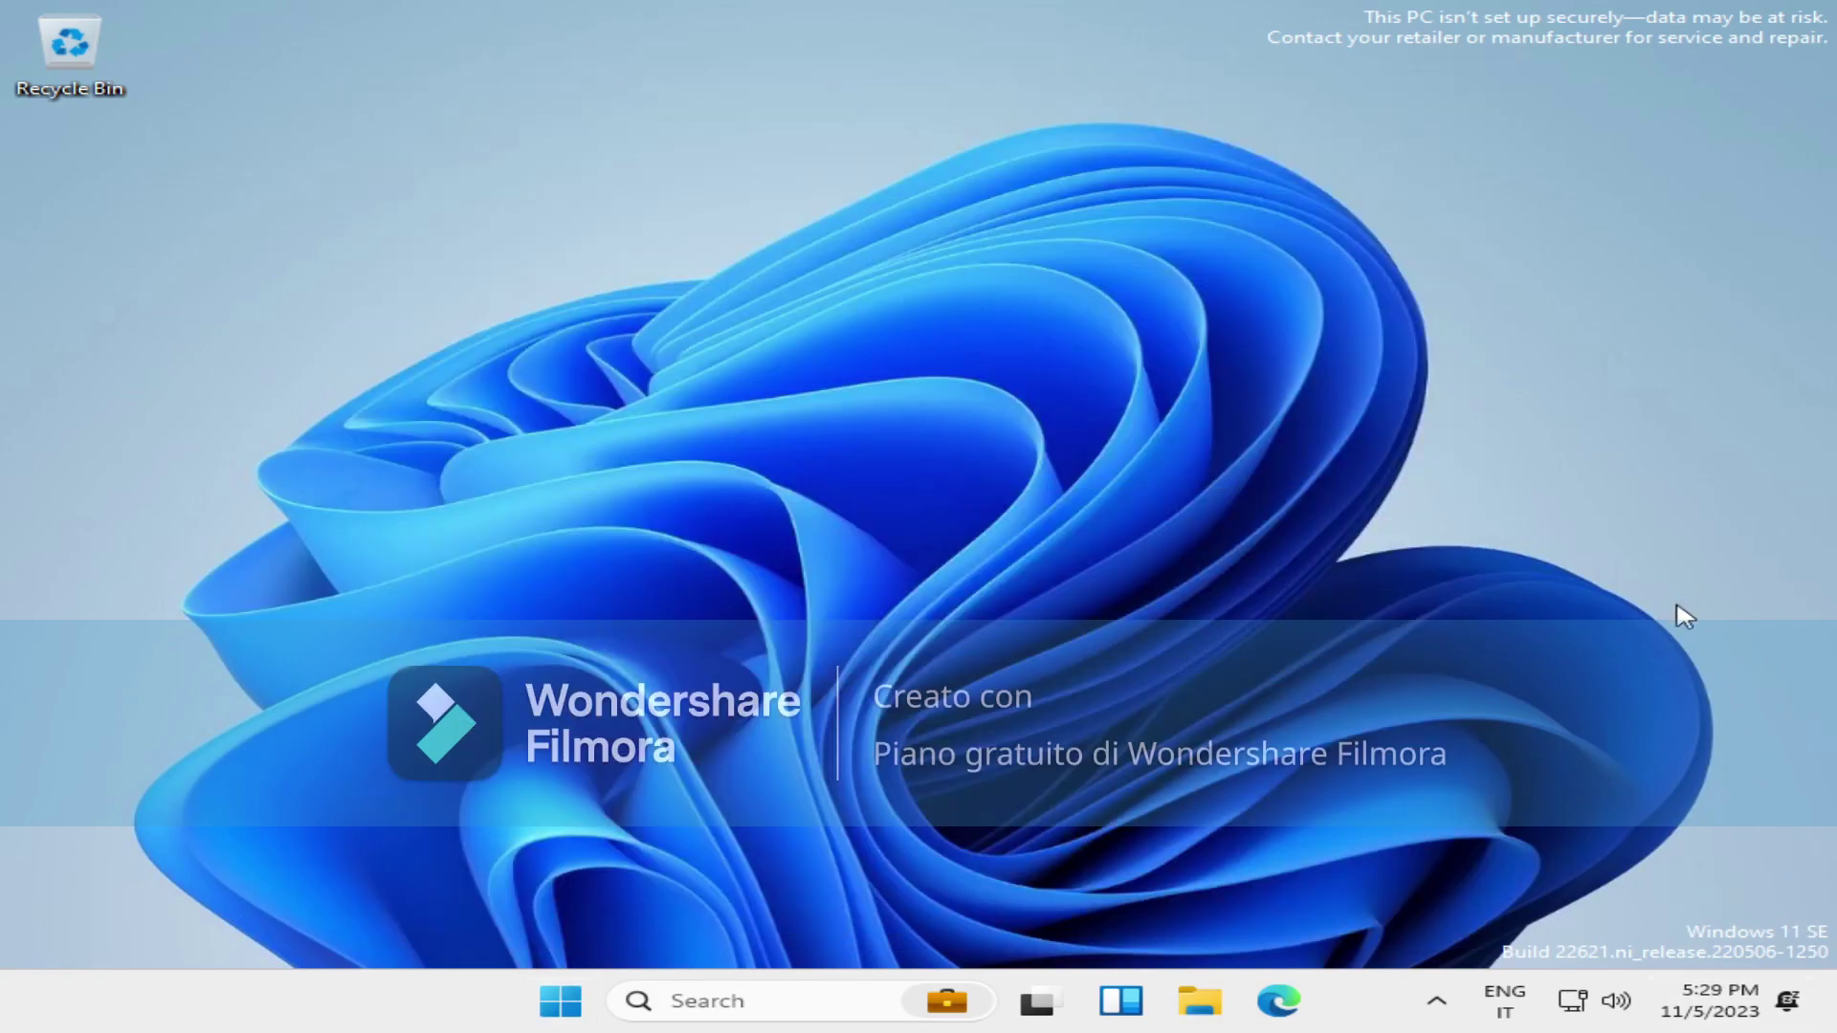
click(1204, 1004)
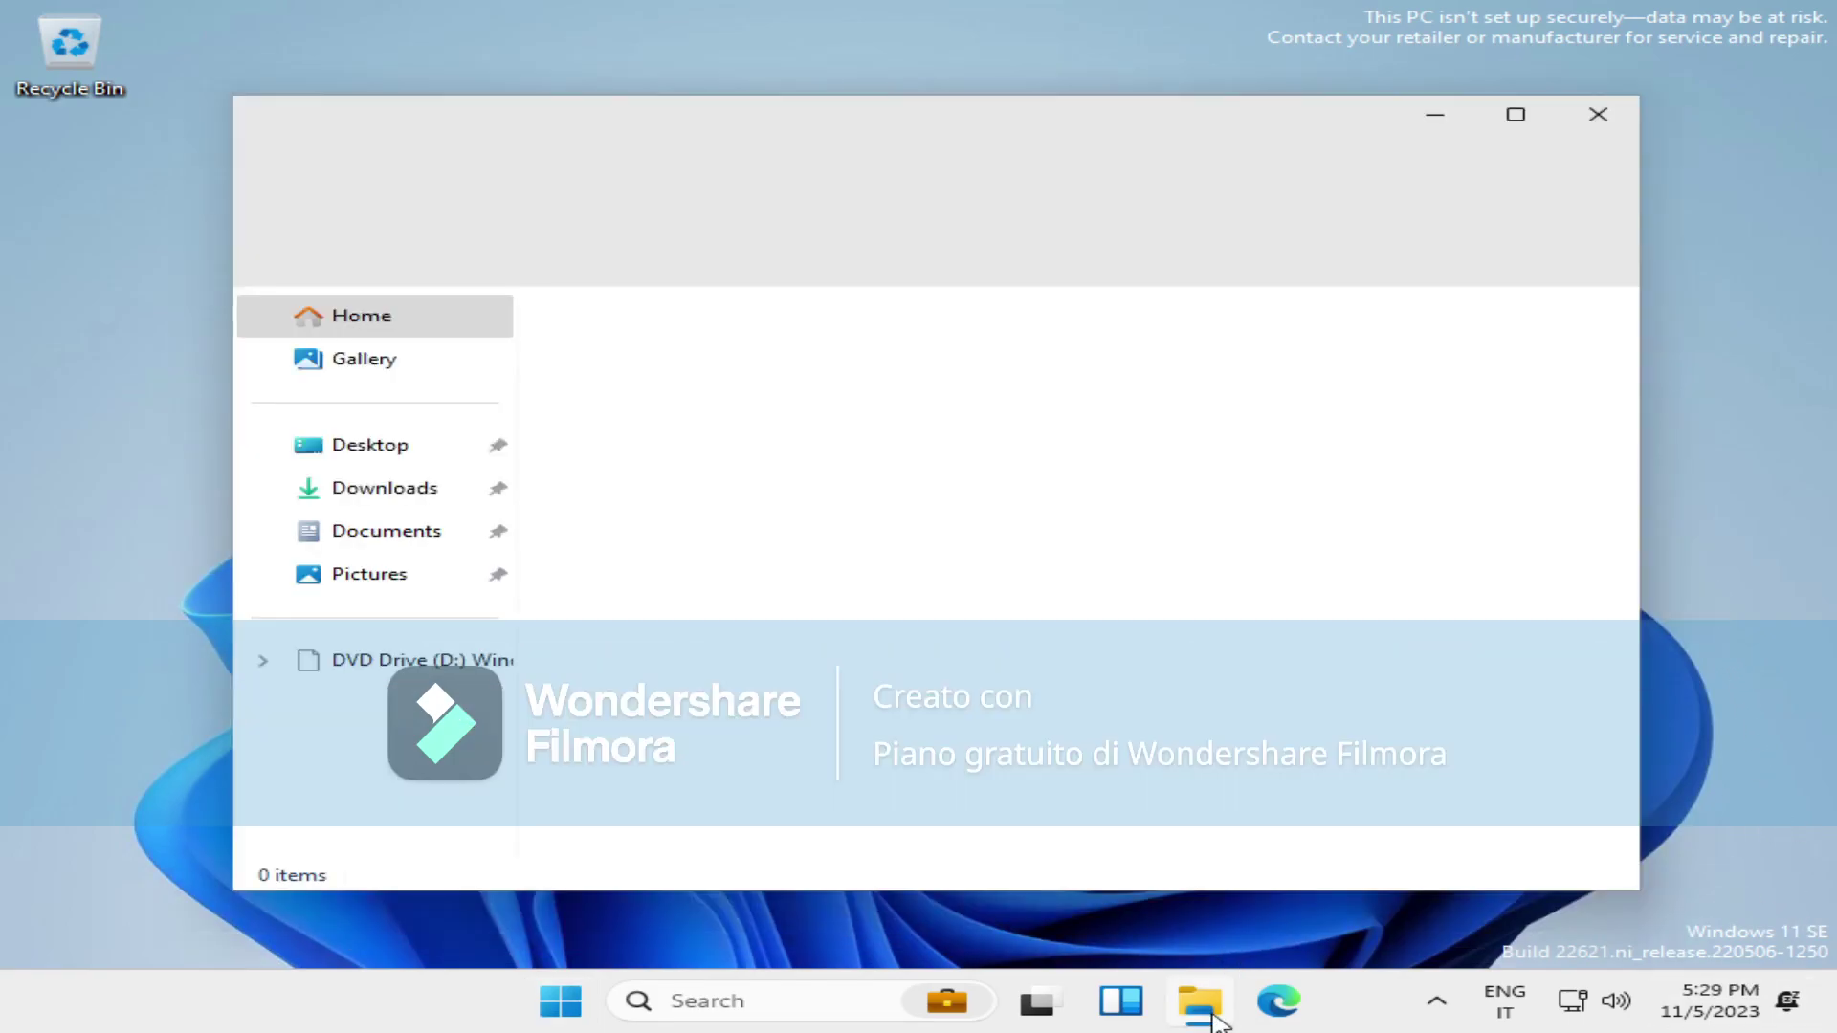
right_click(434, 754)
click(959, 674)
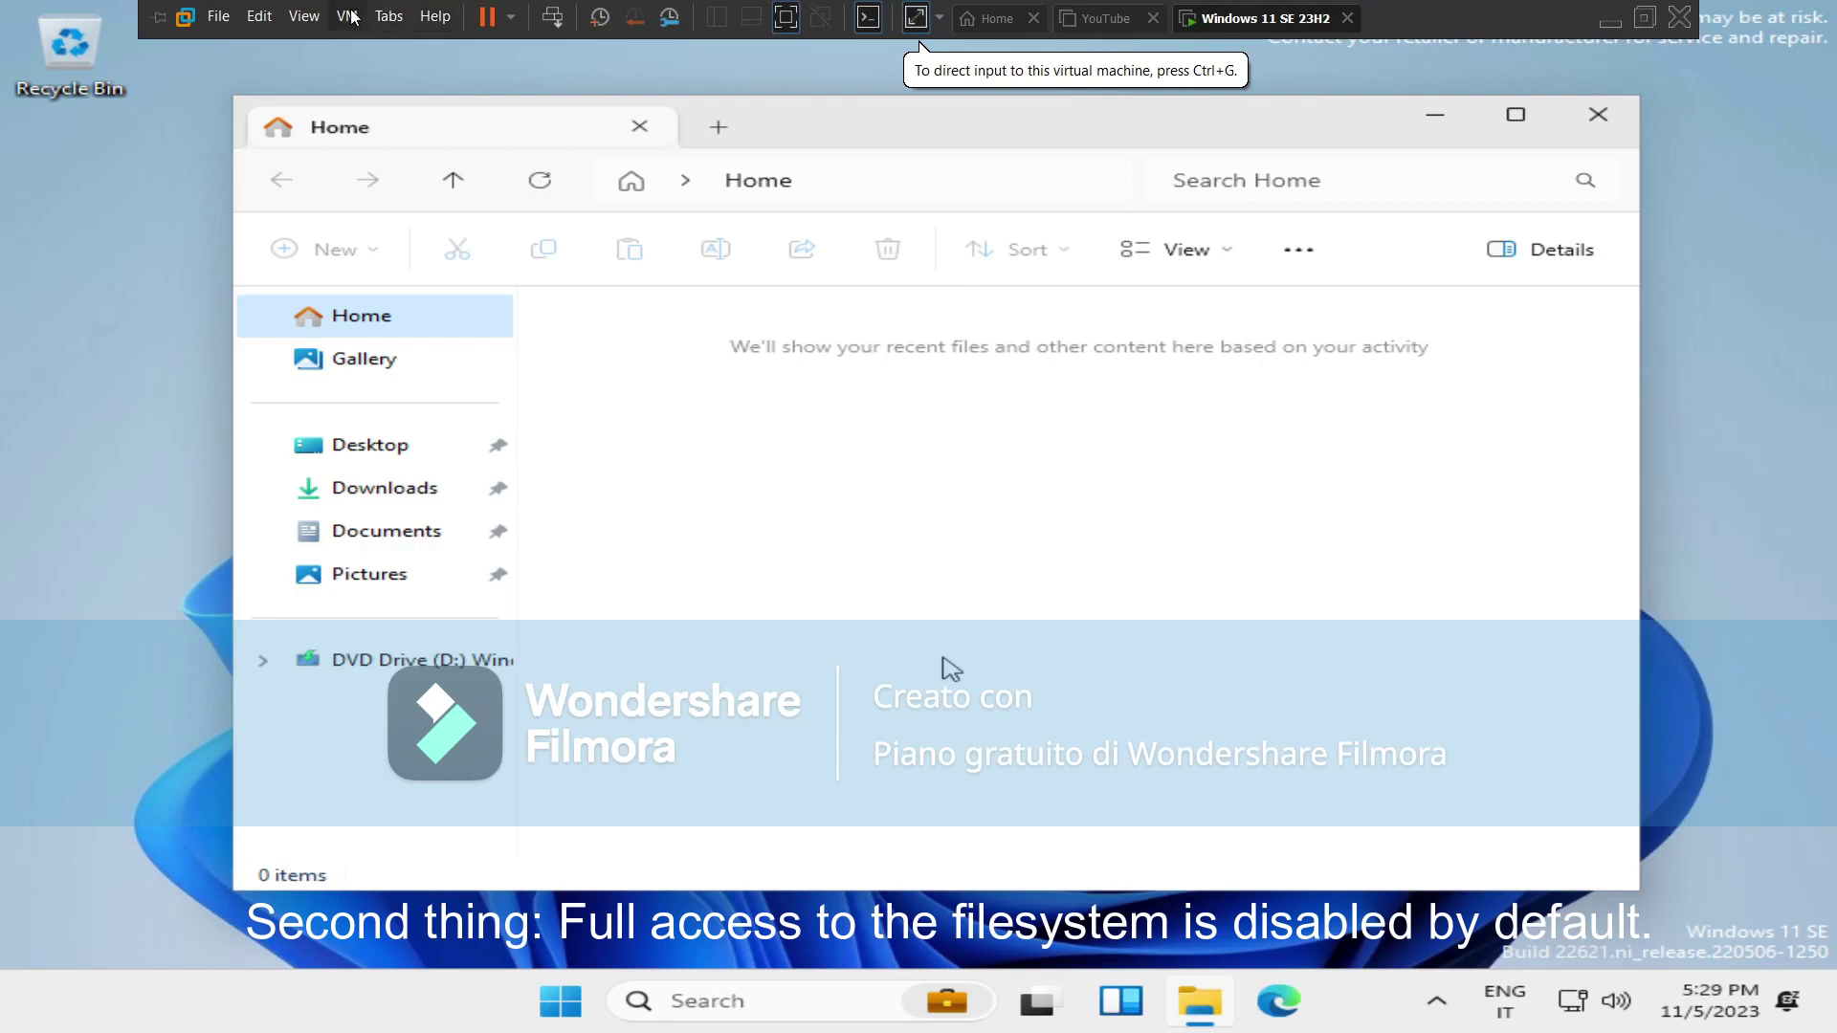
Switch the VMware window to View > Exclusive Mode.
click(348, 16)
click(442, 287)
click(305, 16)
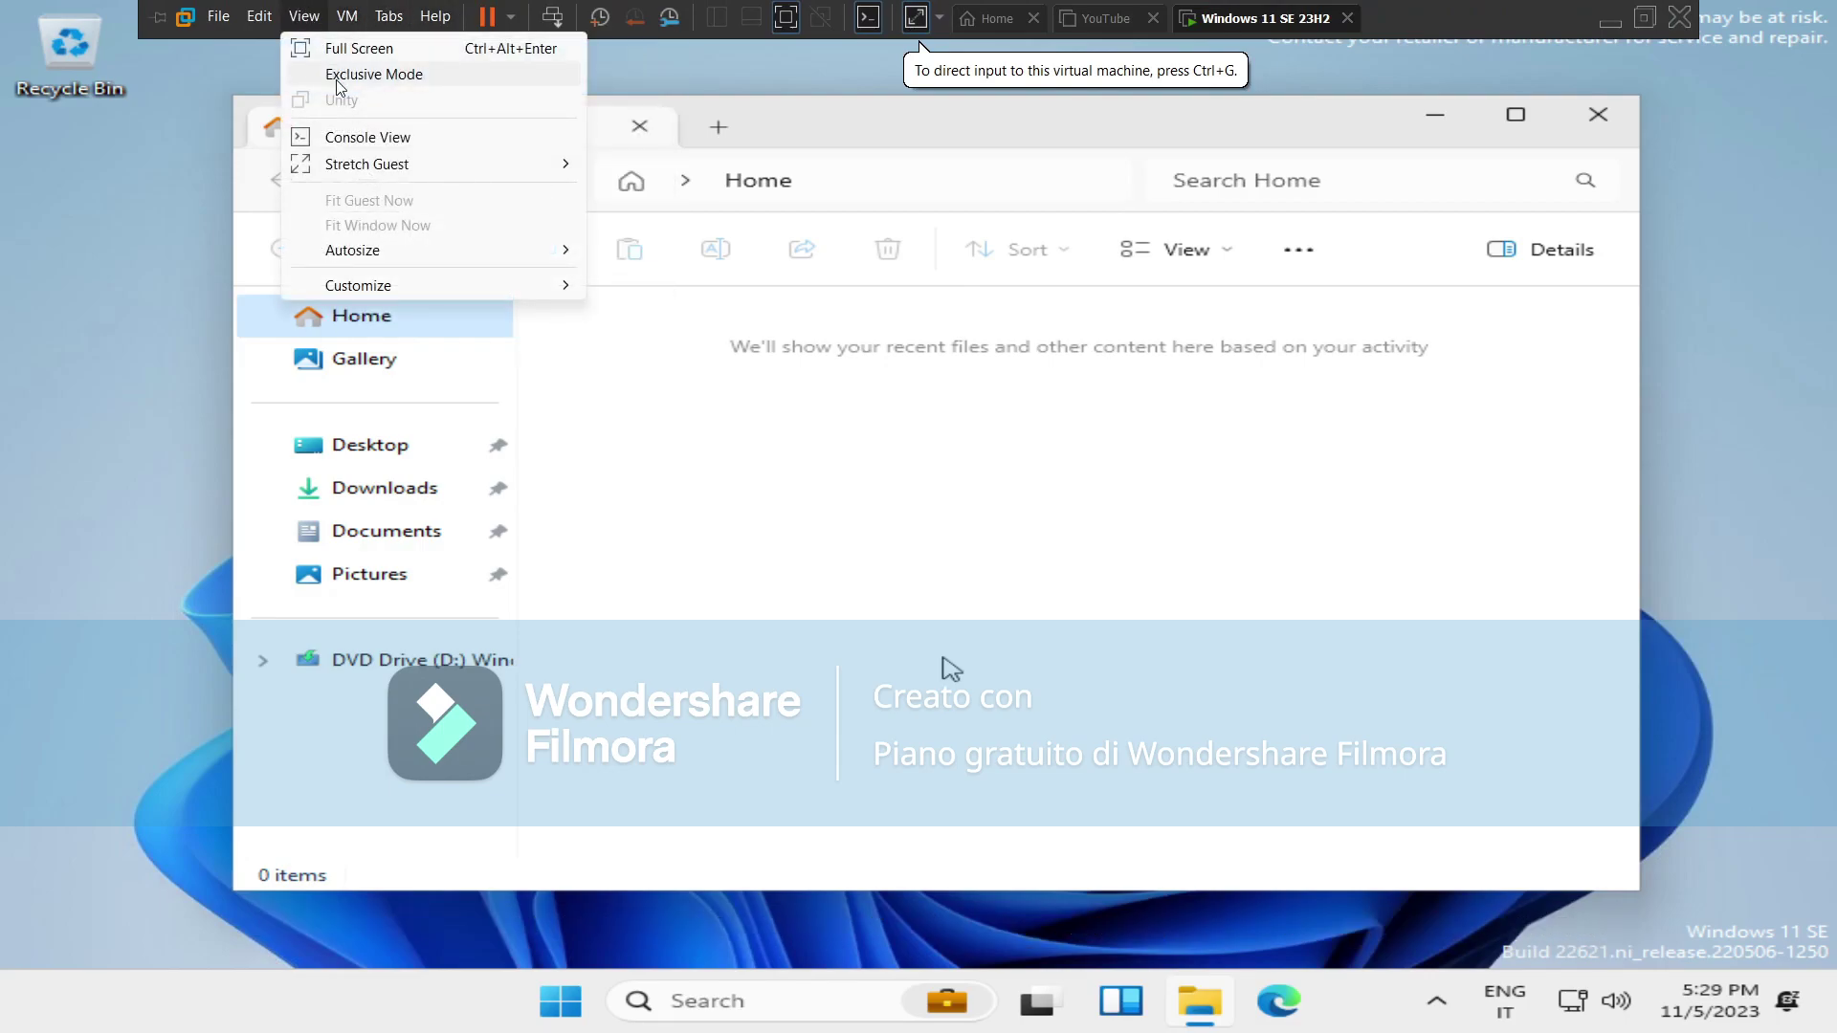
click(373, 73)
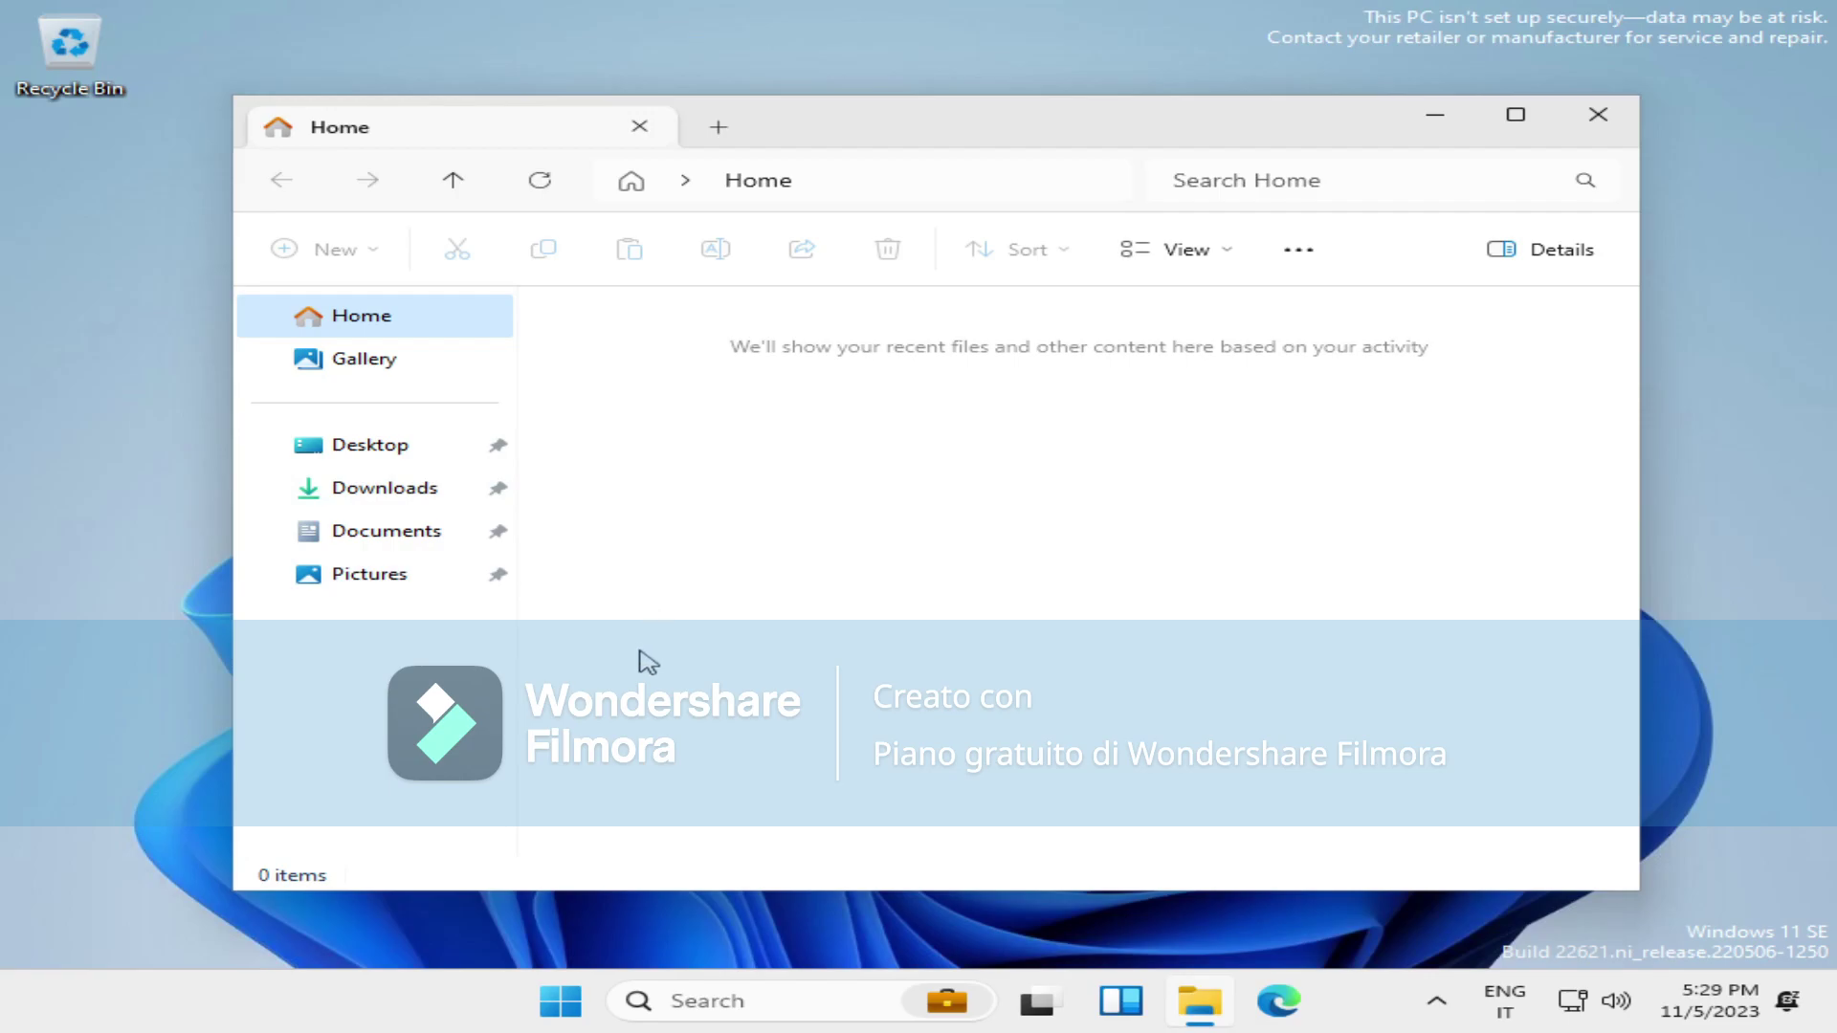
Run setup64 from the VMware Tools DVD drive and approve the installer.
click(483, 673)
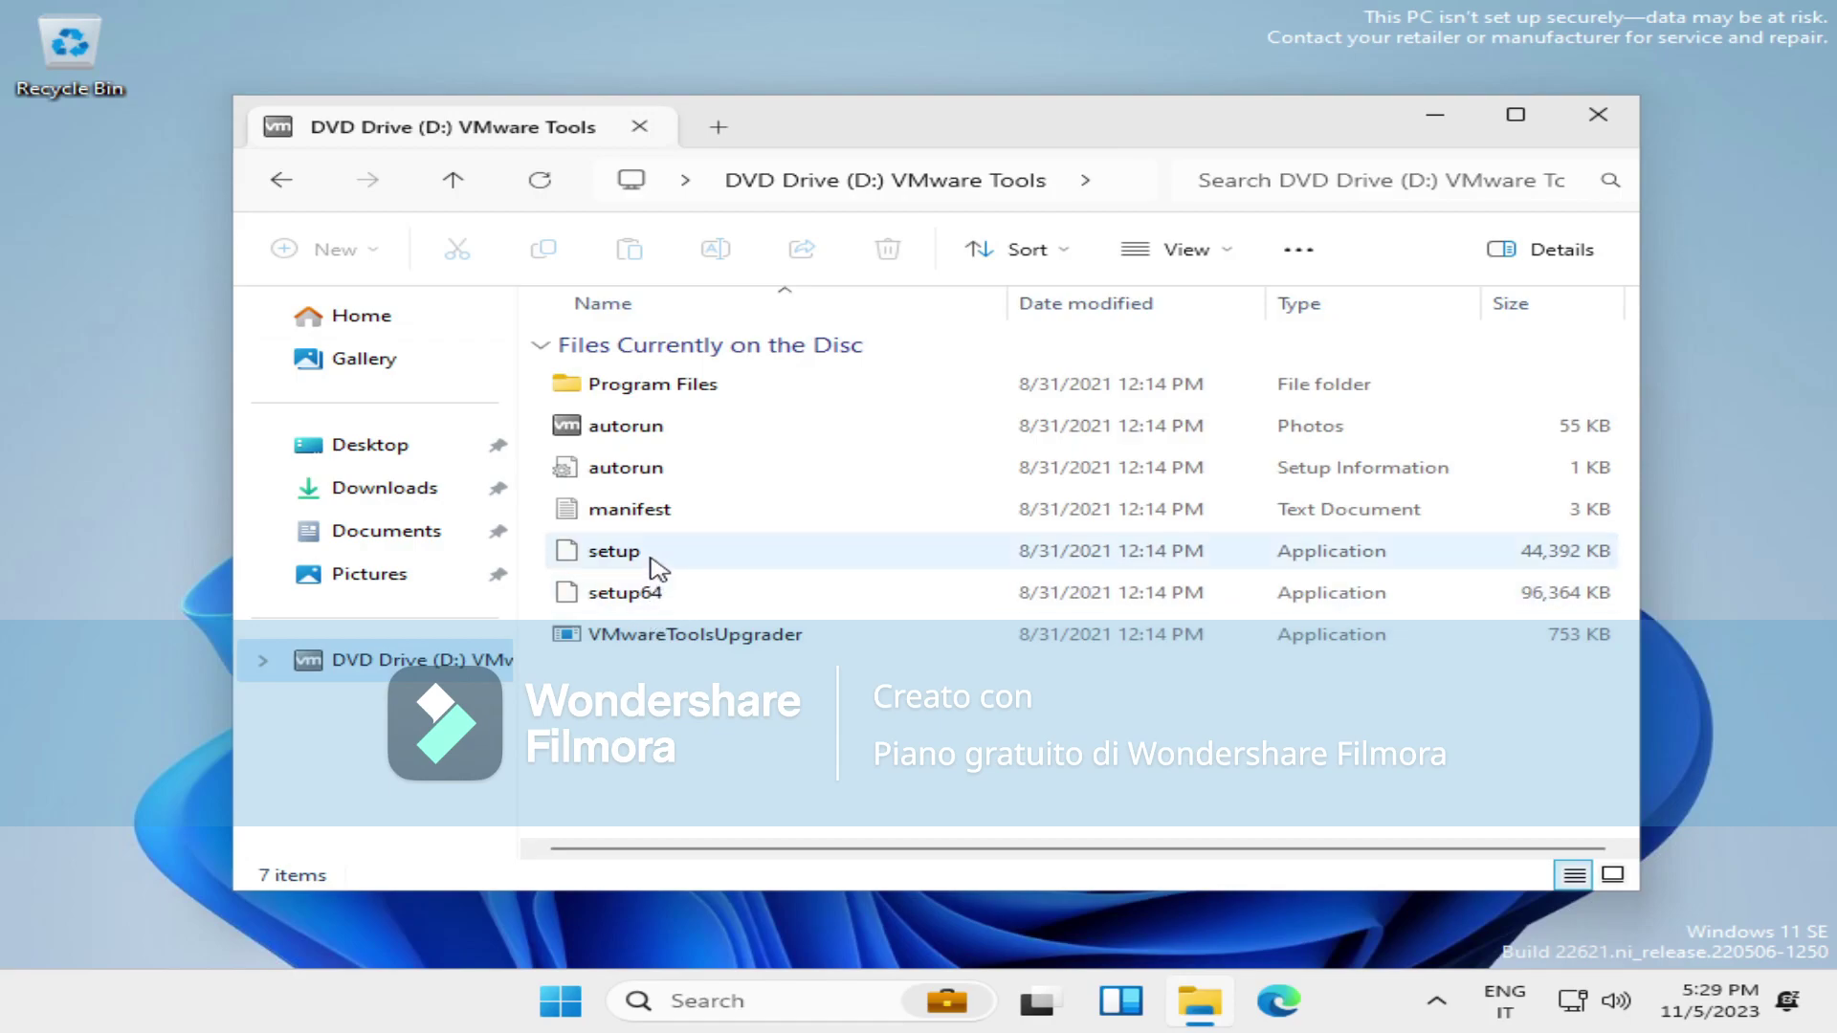
click(668, 605)
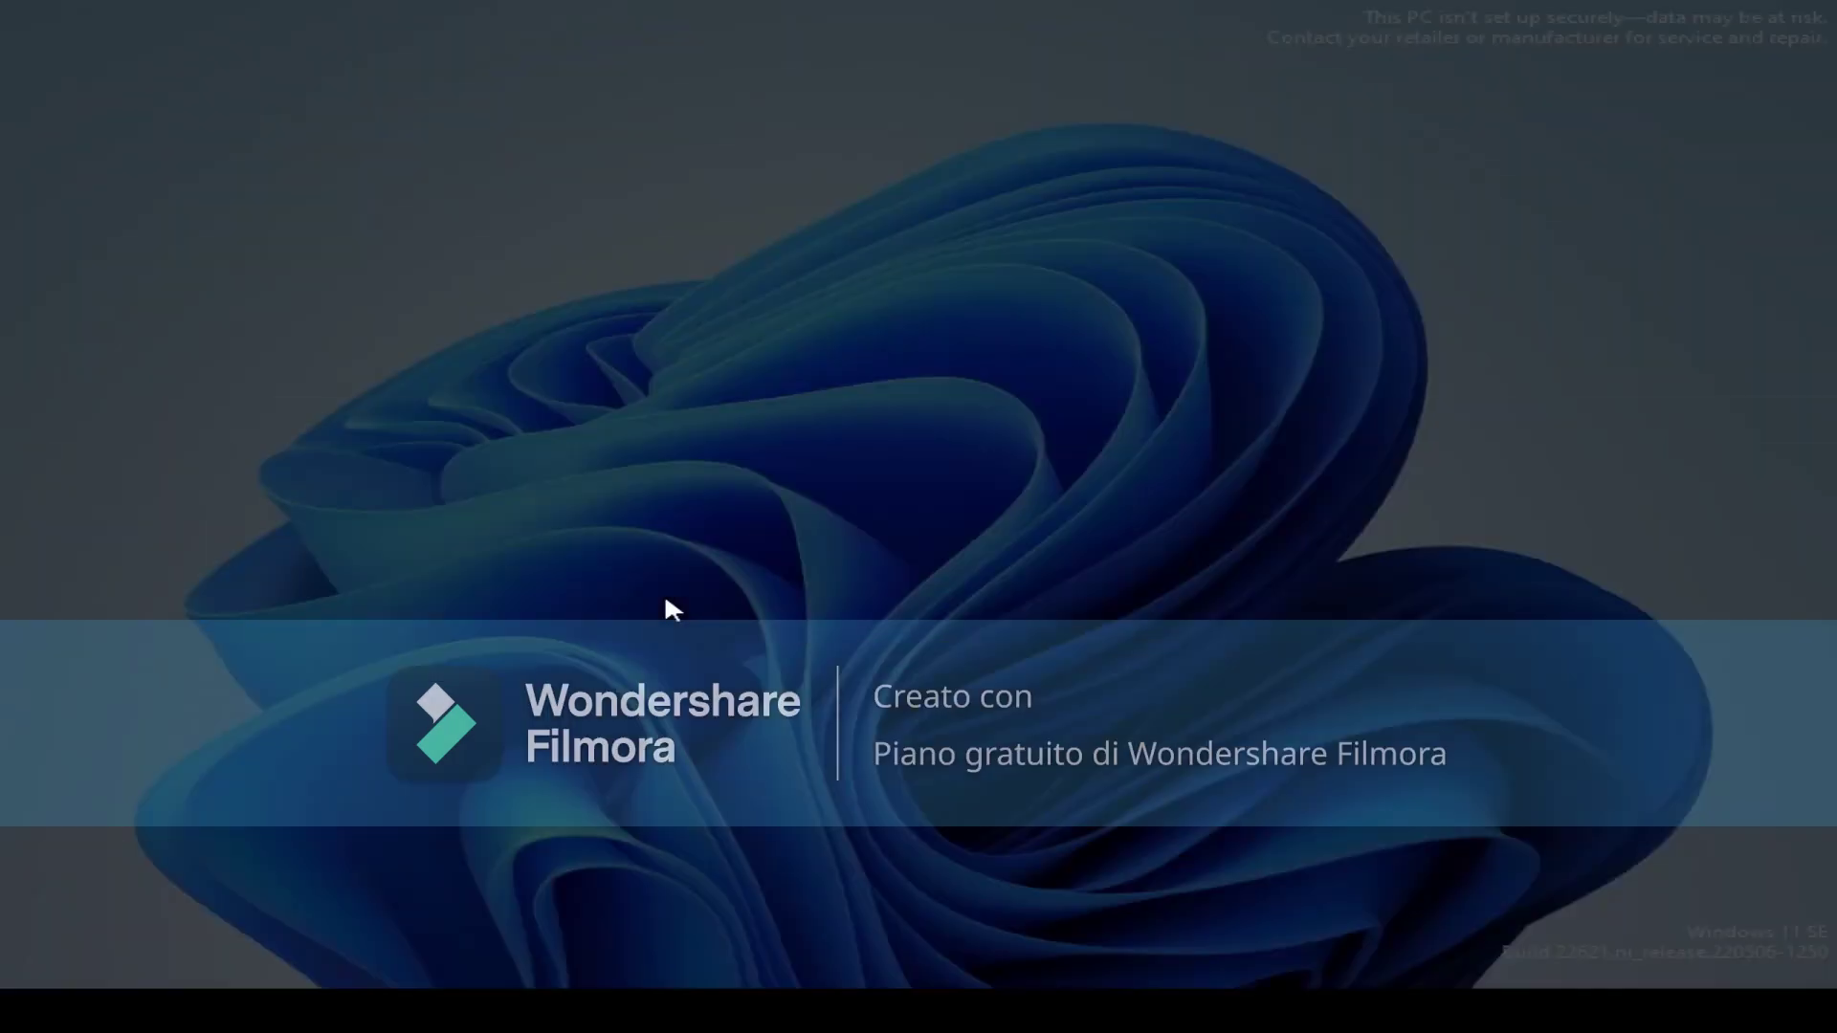
click(796, 731)
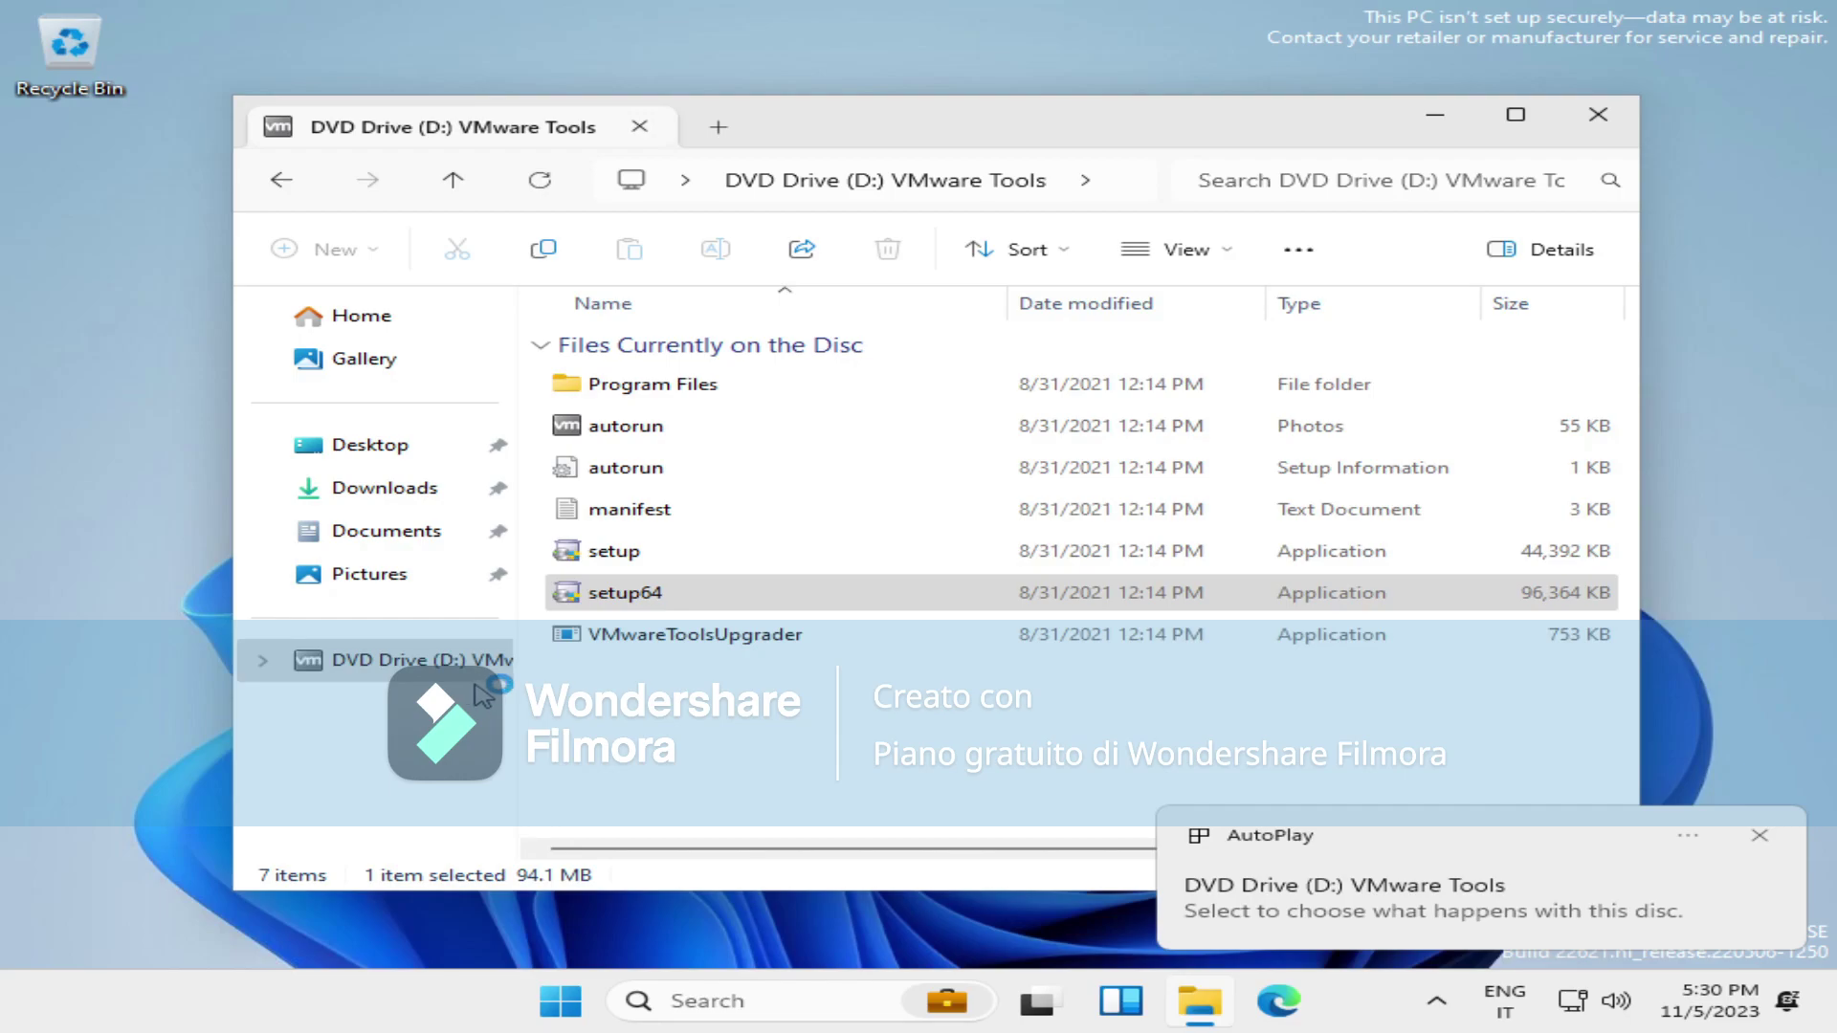
Show This PC in the navigation pane and browse Local Disk (C:) > Program Files.
right_click(469, 735)
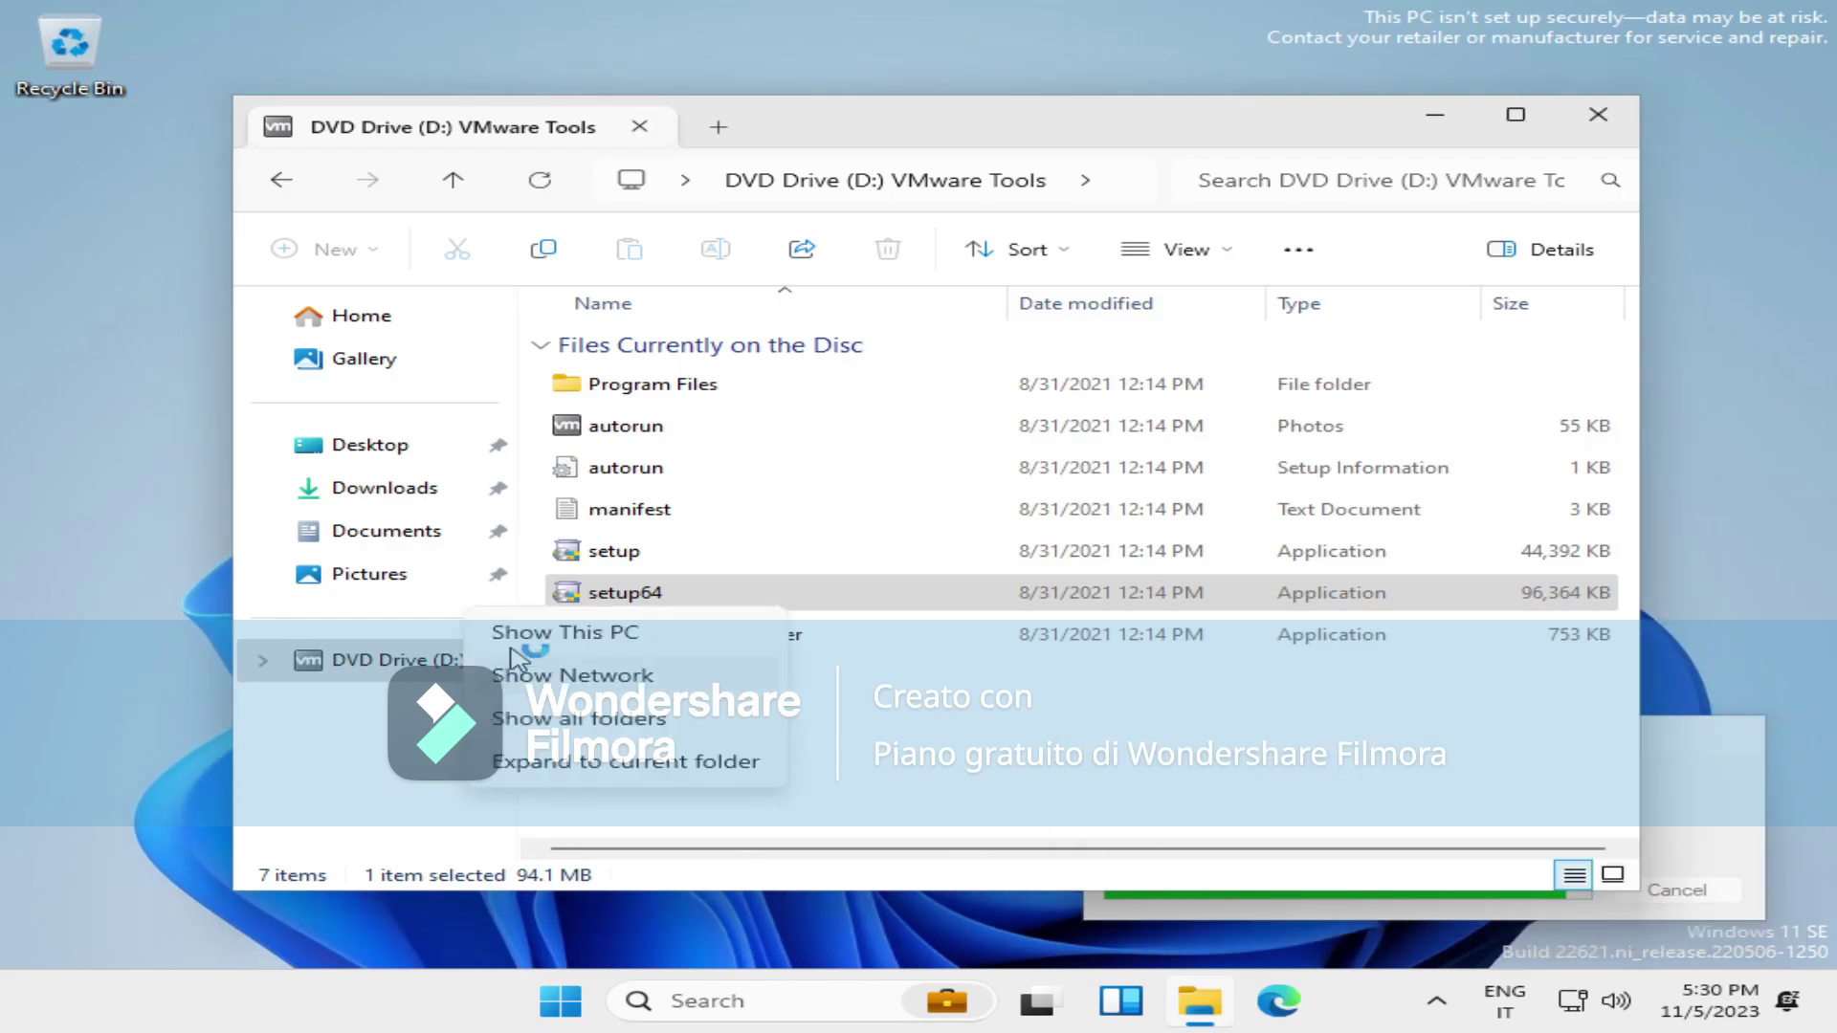
click(528, 628)
click(402, 659)
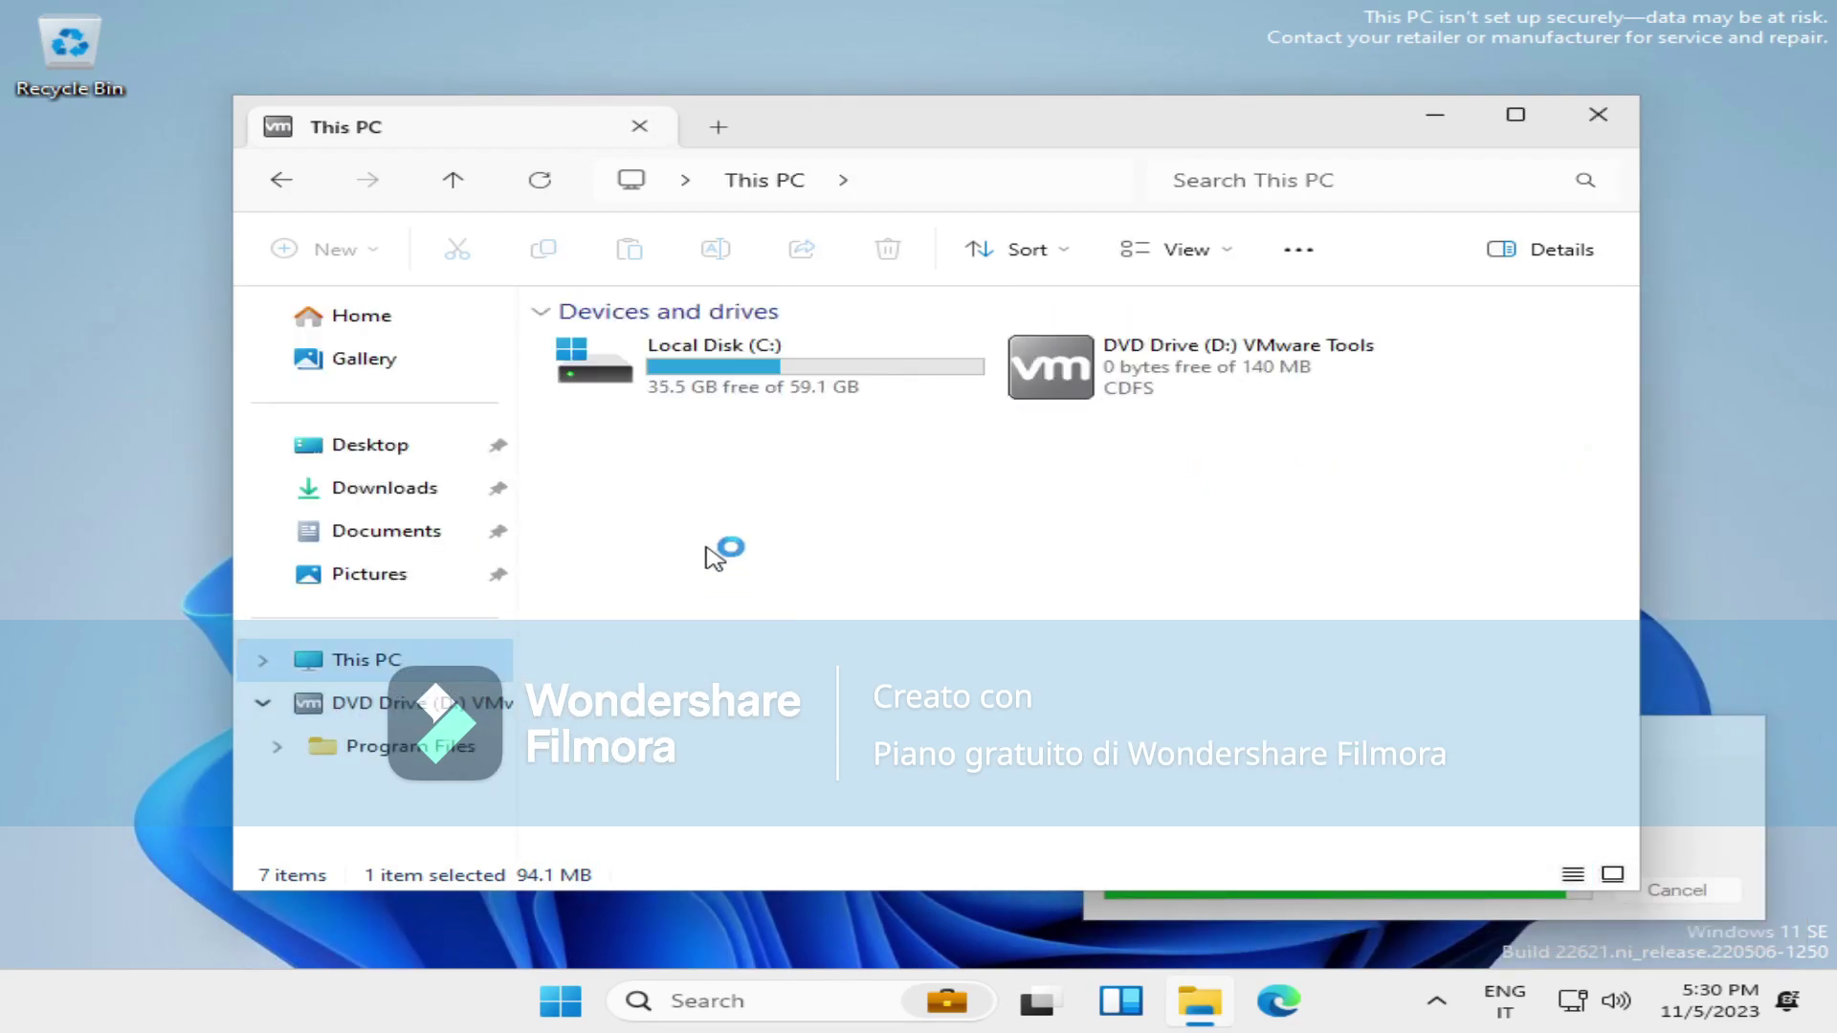
double_click(675, 363)
double_click(685, 387)
click(737, 178)
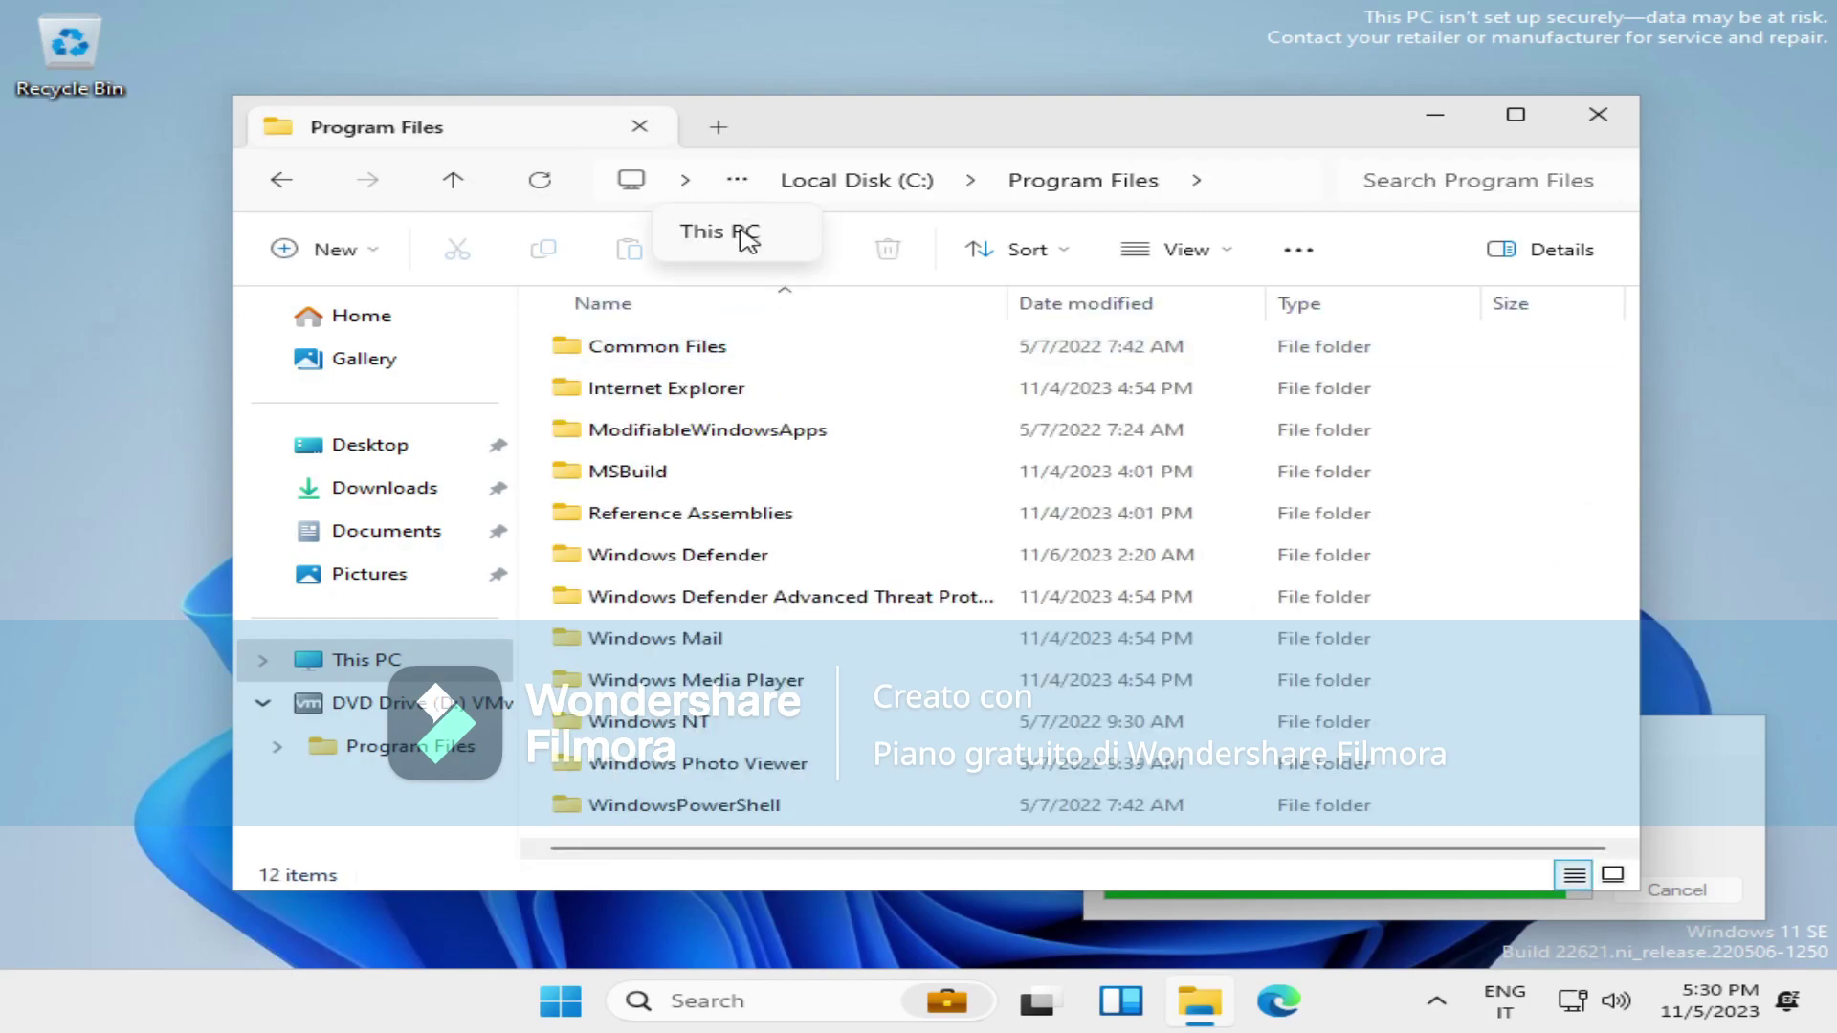
click(748, 241)
Show all folders, try opening Local Disk (C:), dismiss the location error and close This PC.
right_click(402, 727)
click(498, 749)
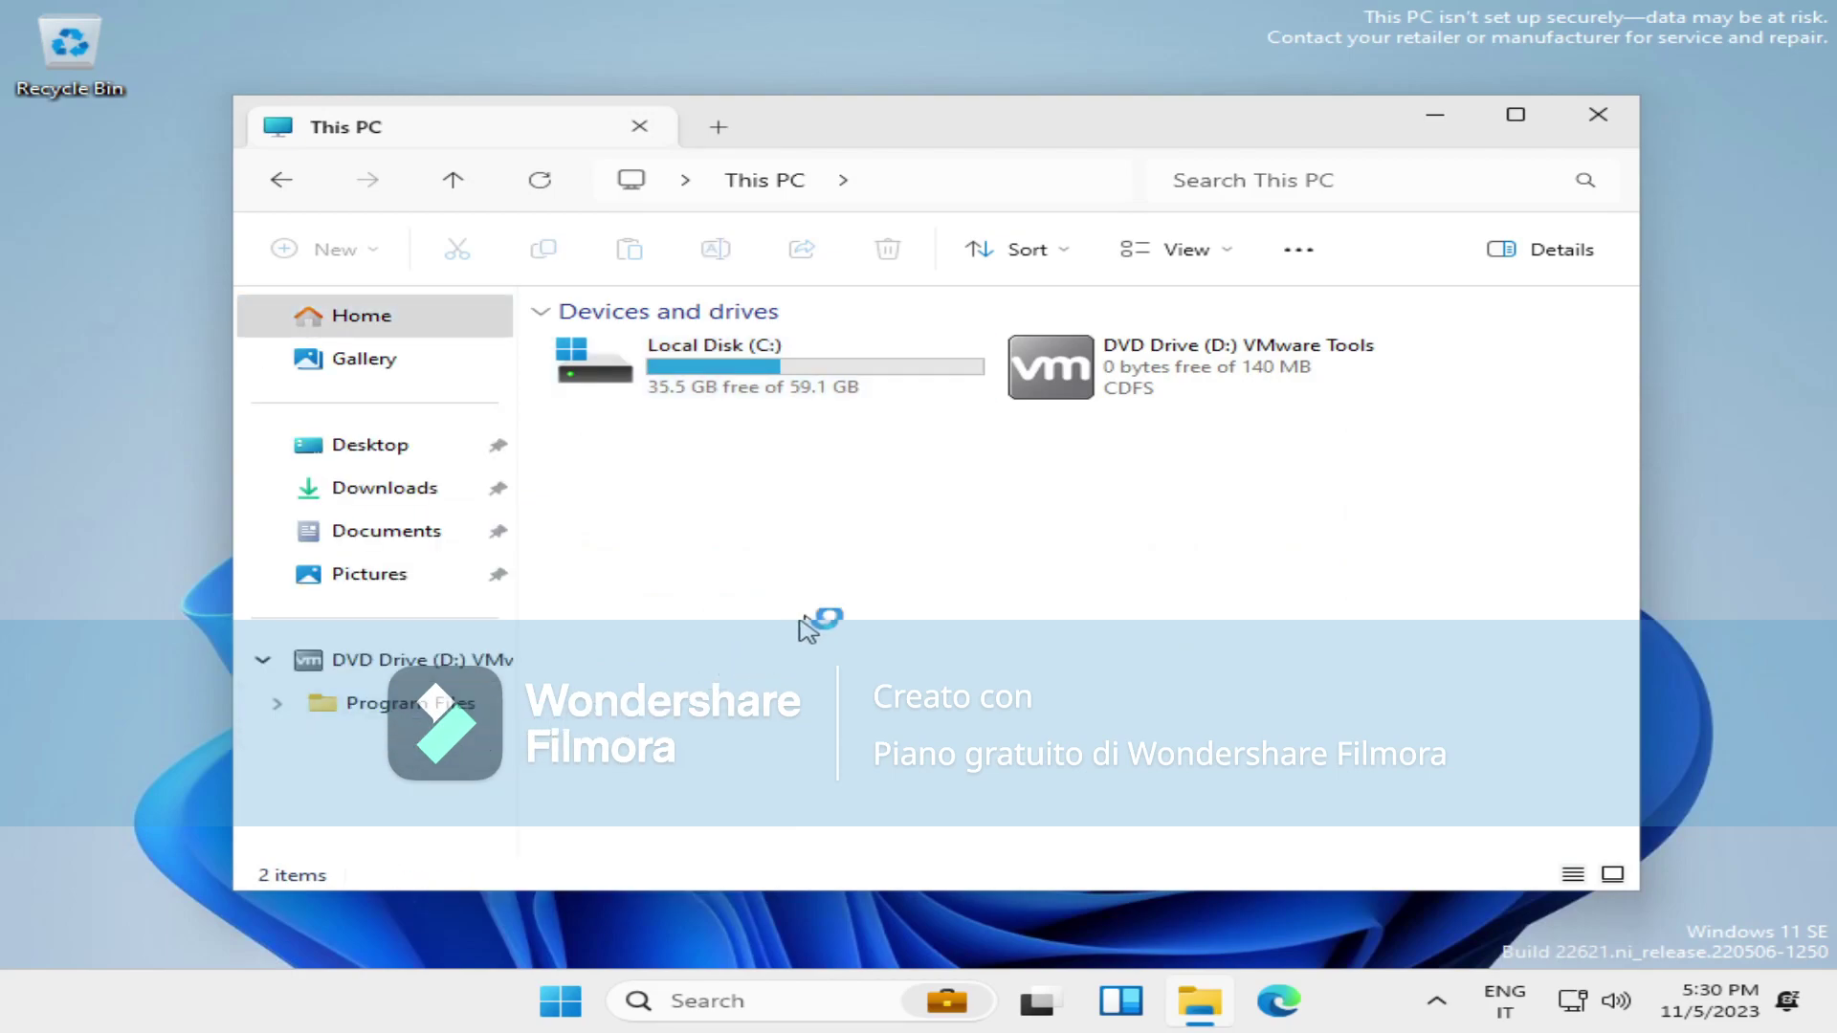
double_click(792, 378)
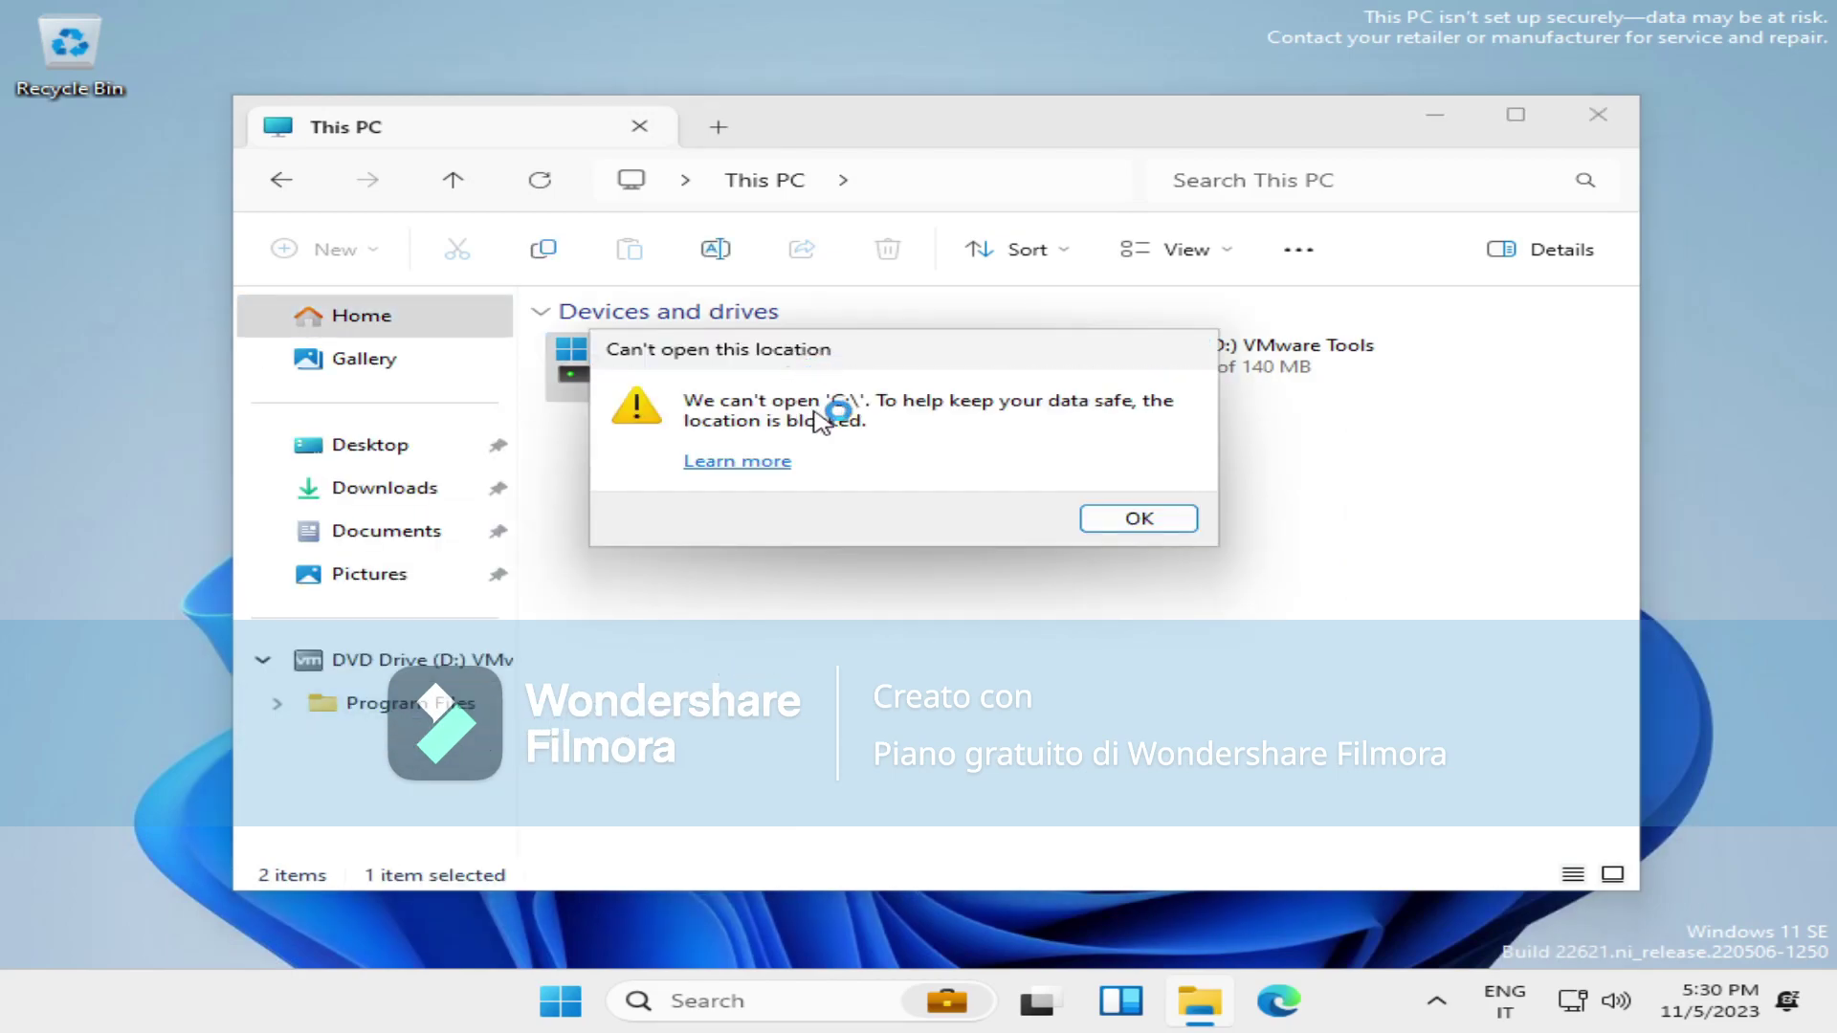
click(1158, 522)
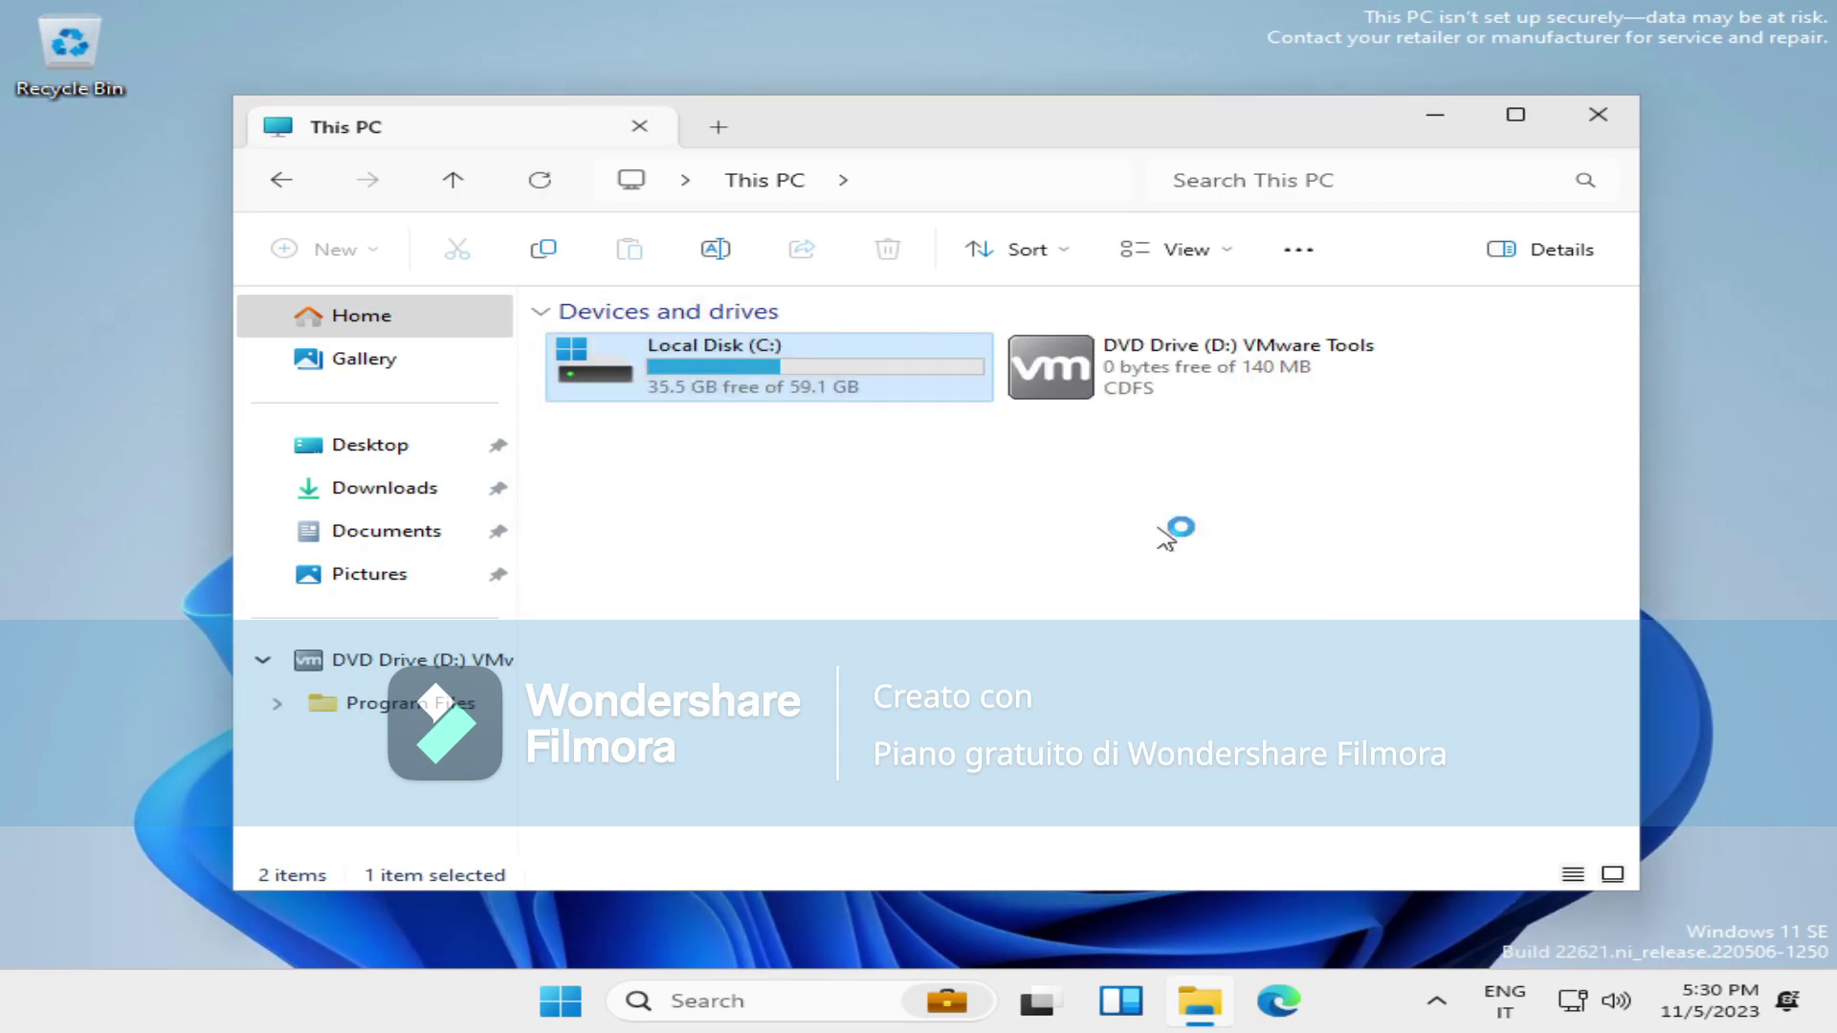
click(919, 718)
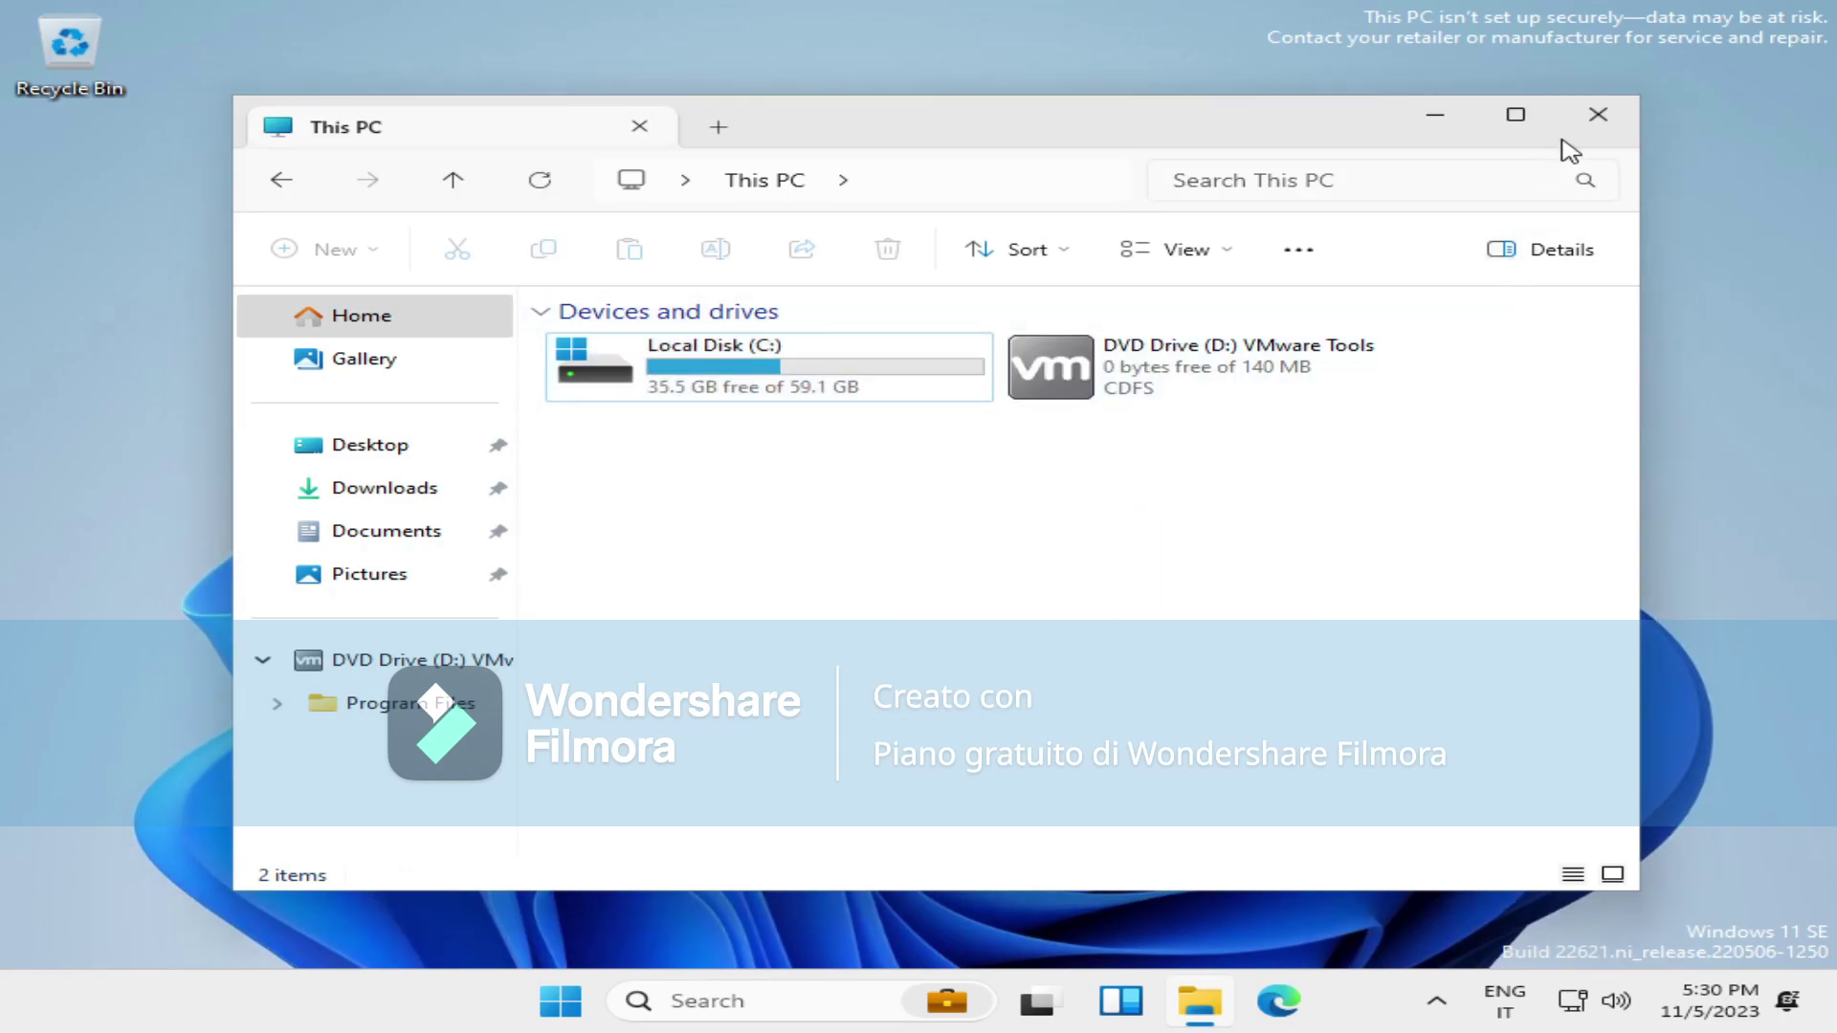
click(1598, 115)
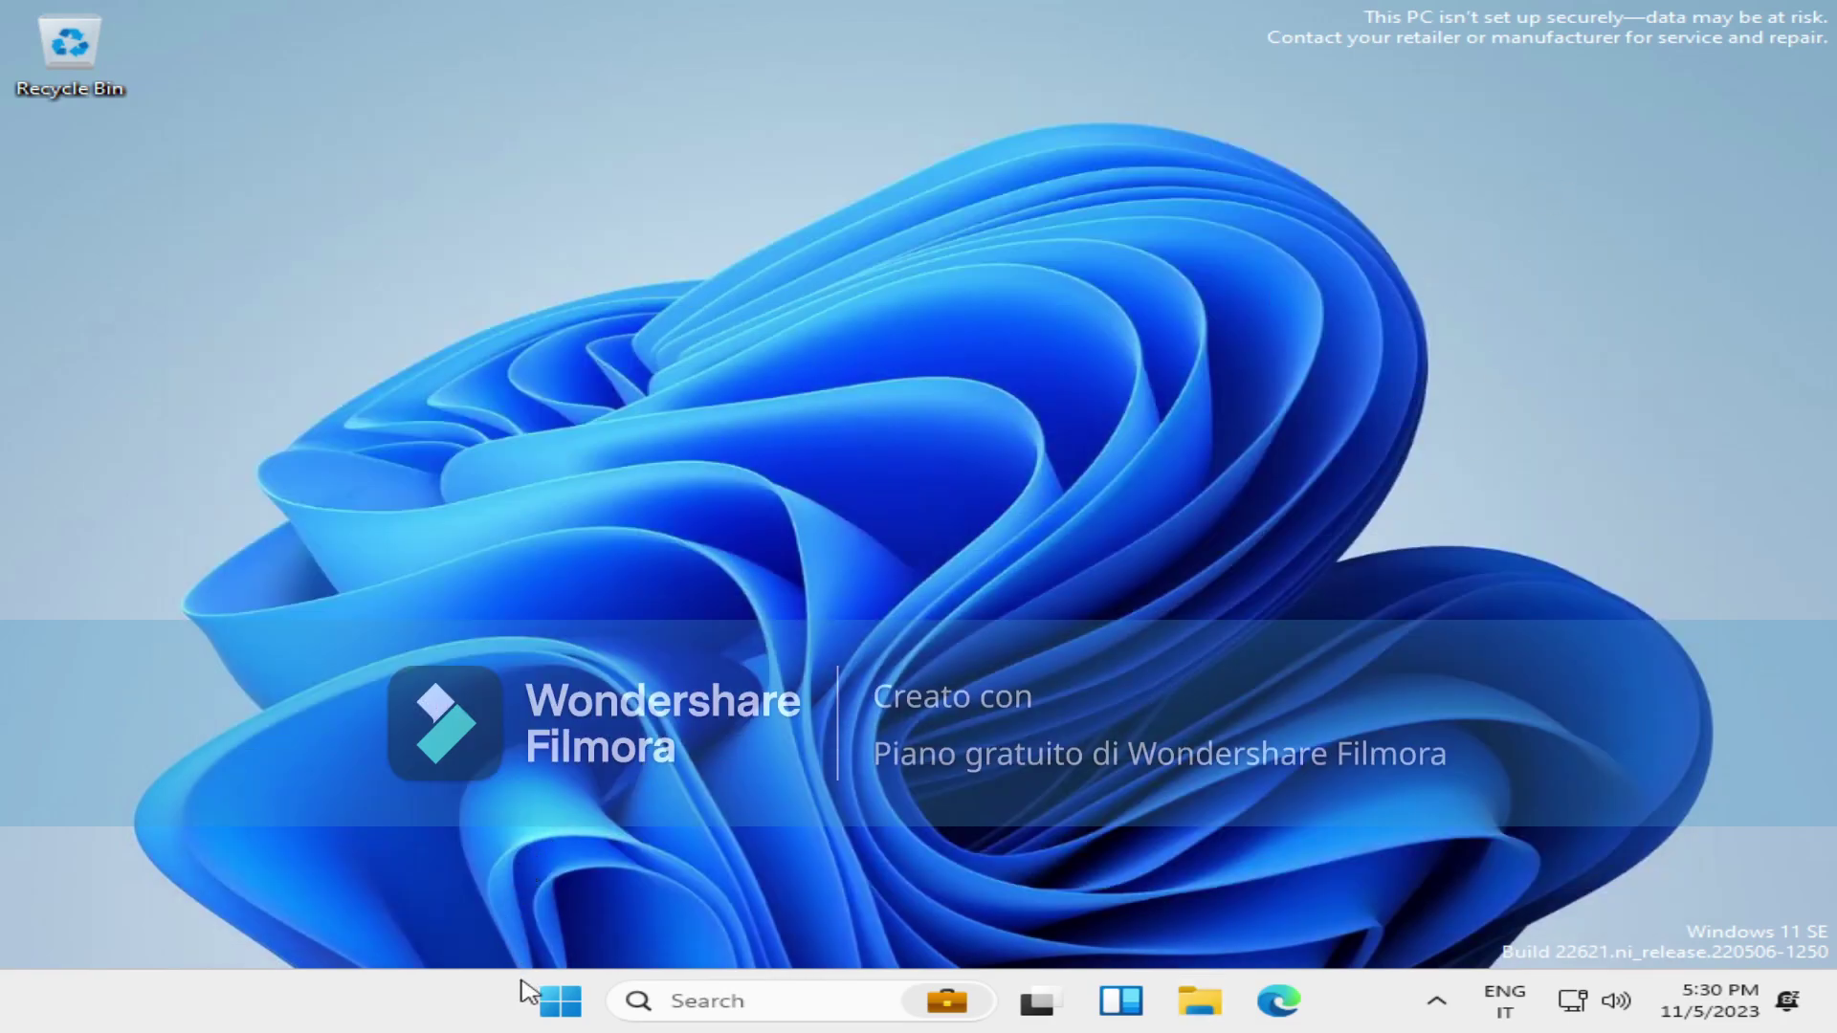
Bring the Windows Installer dialog forward and check the Windows version with winver.
right_click(415, 1026)
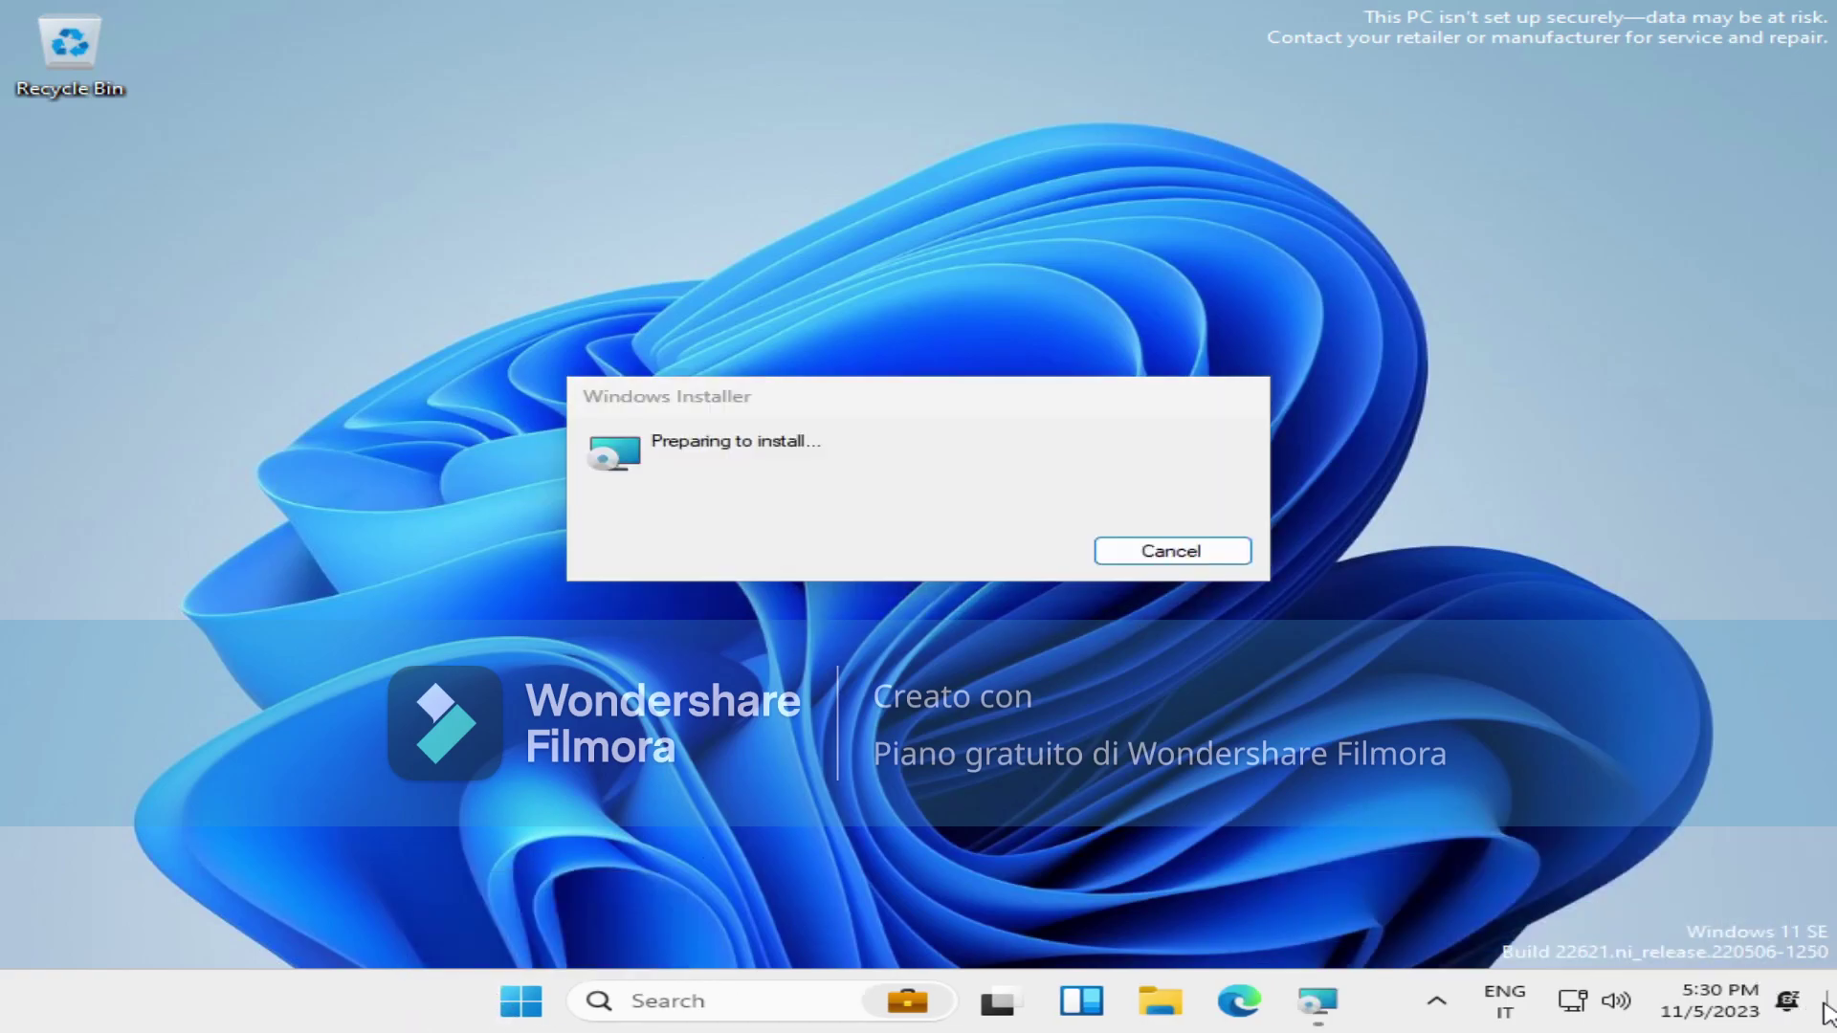
click(913, 494)
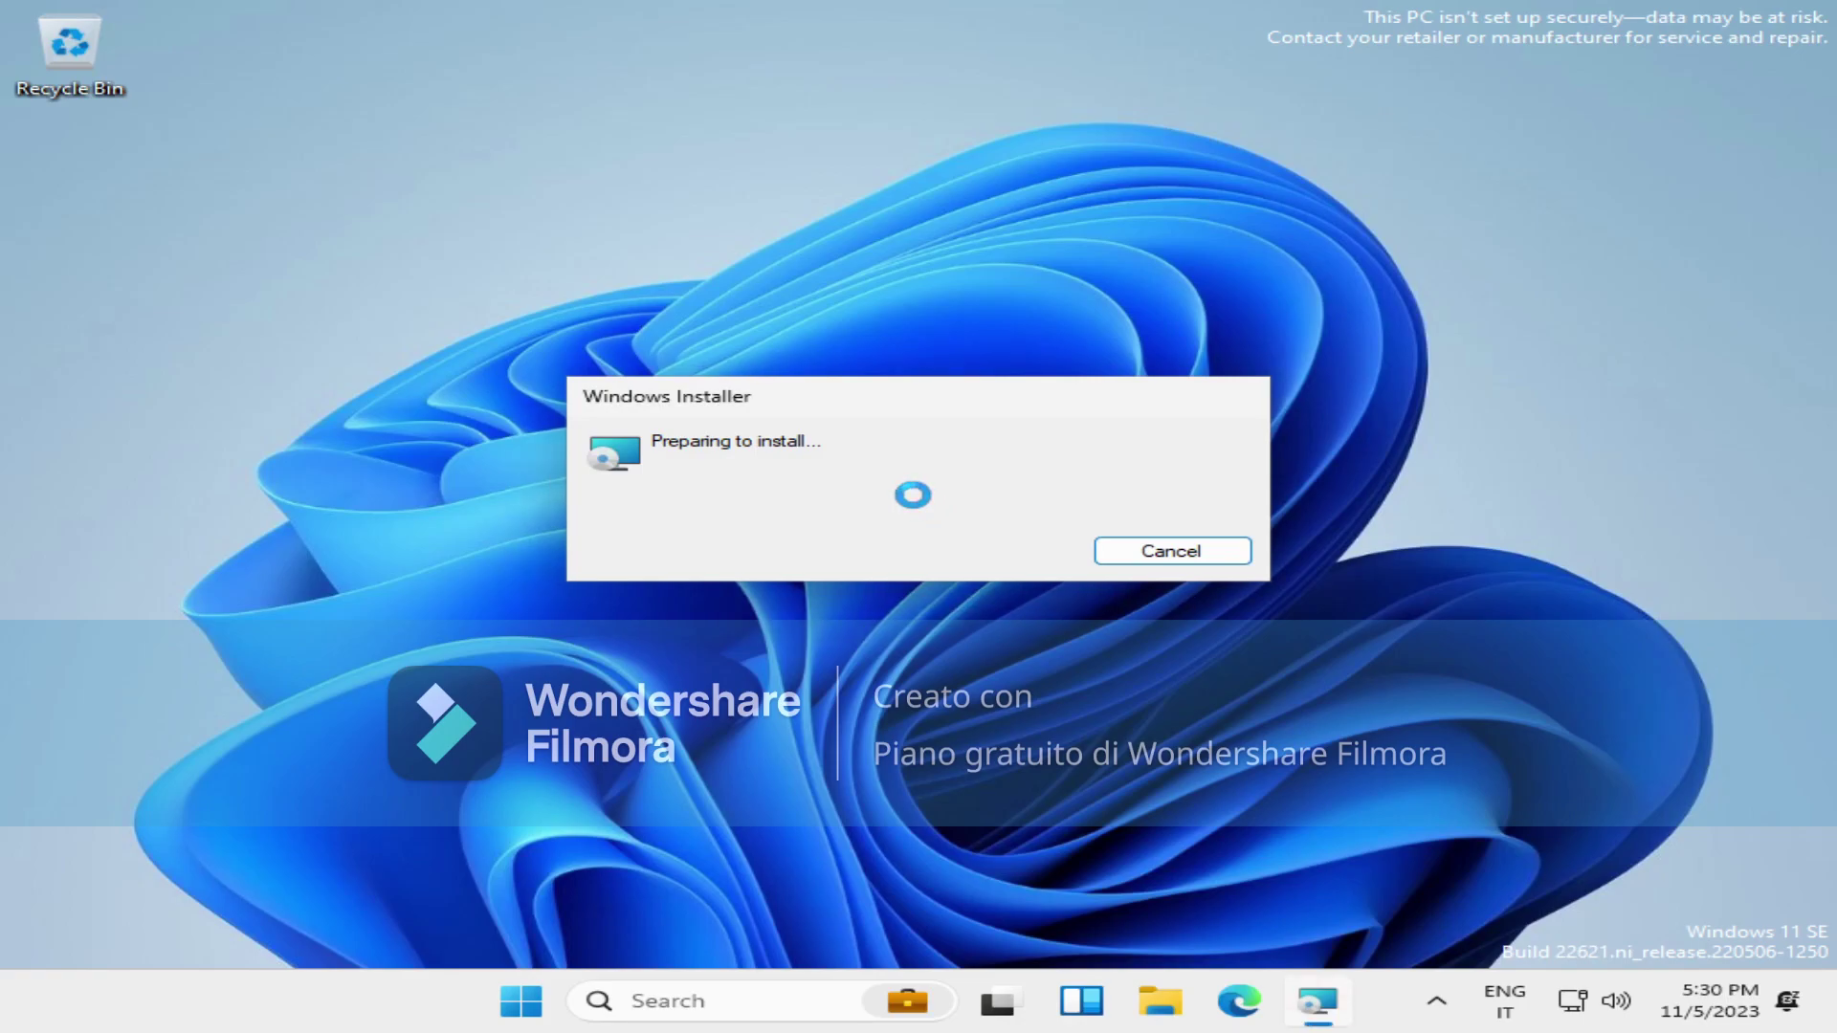
key(super+r)
text(winver)
key(Return)
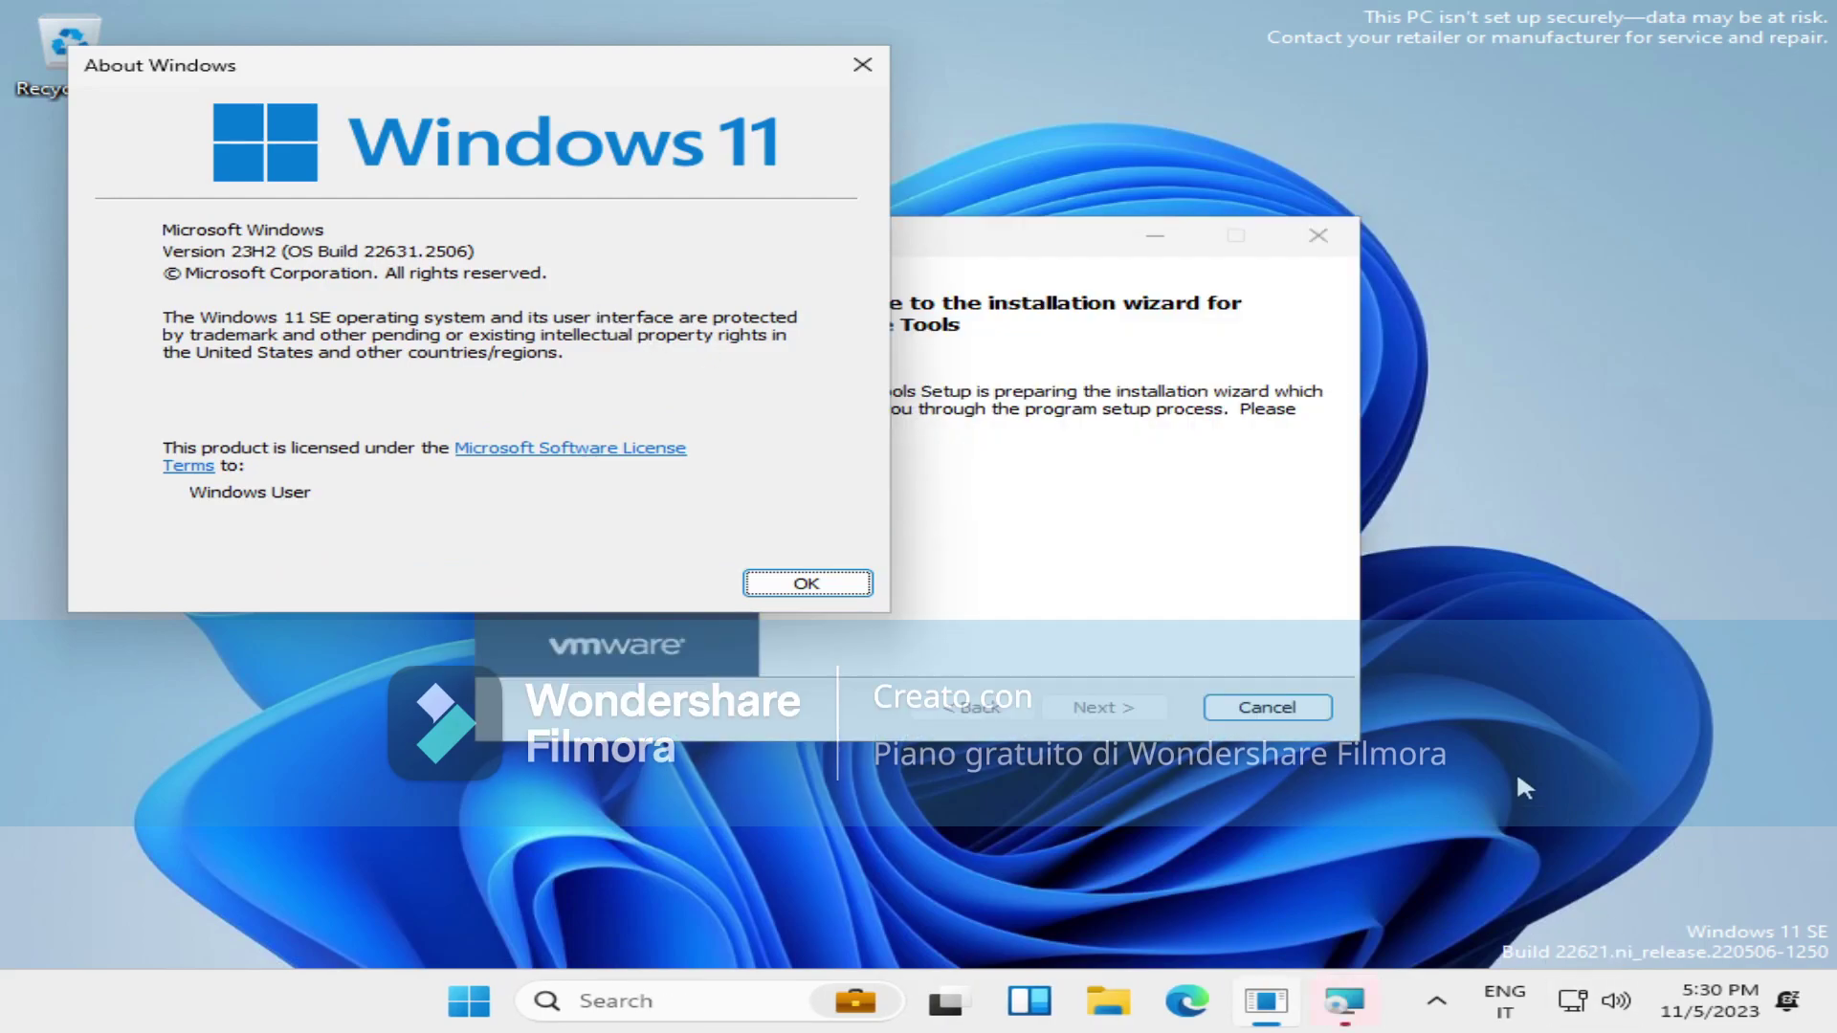
key(Return)
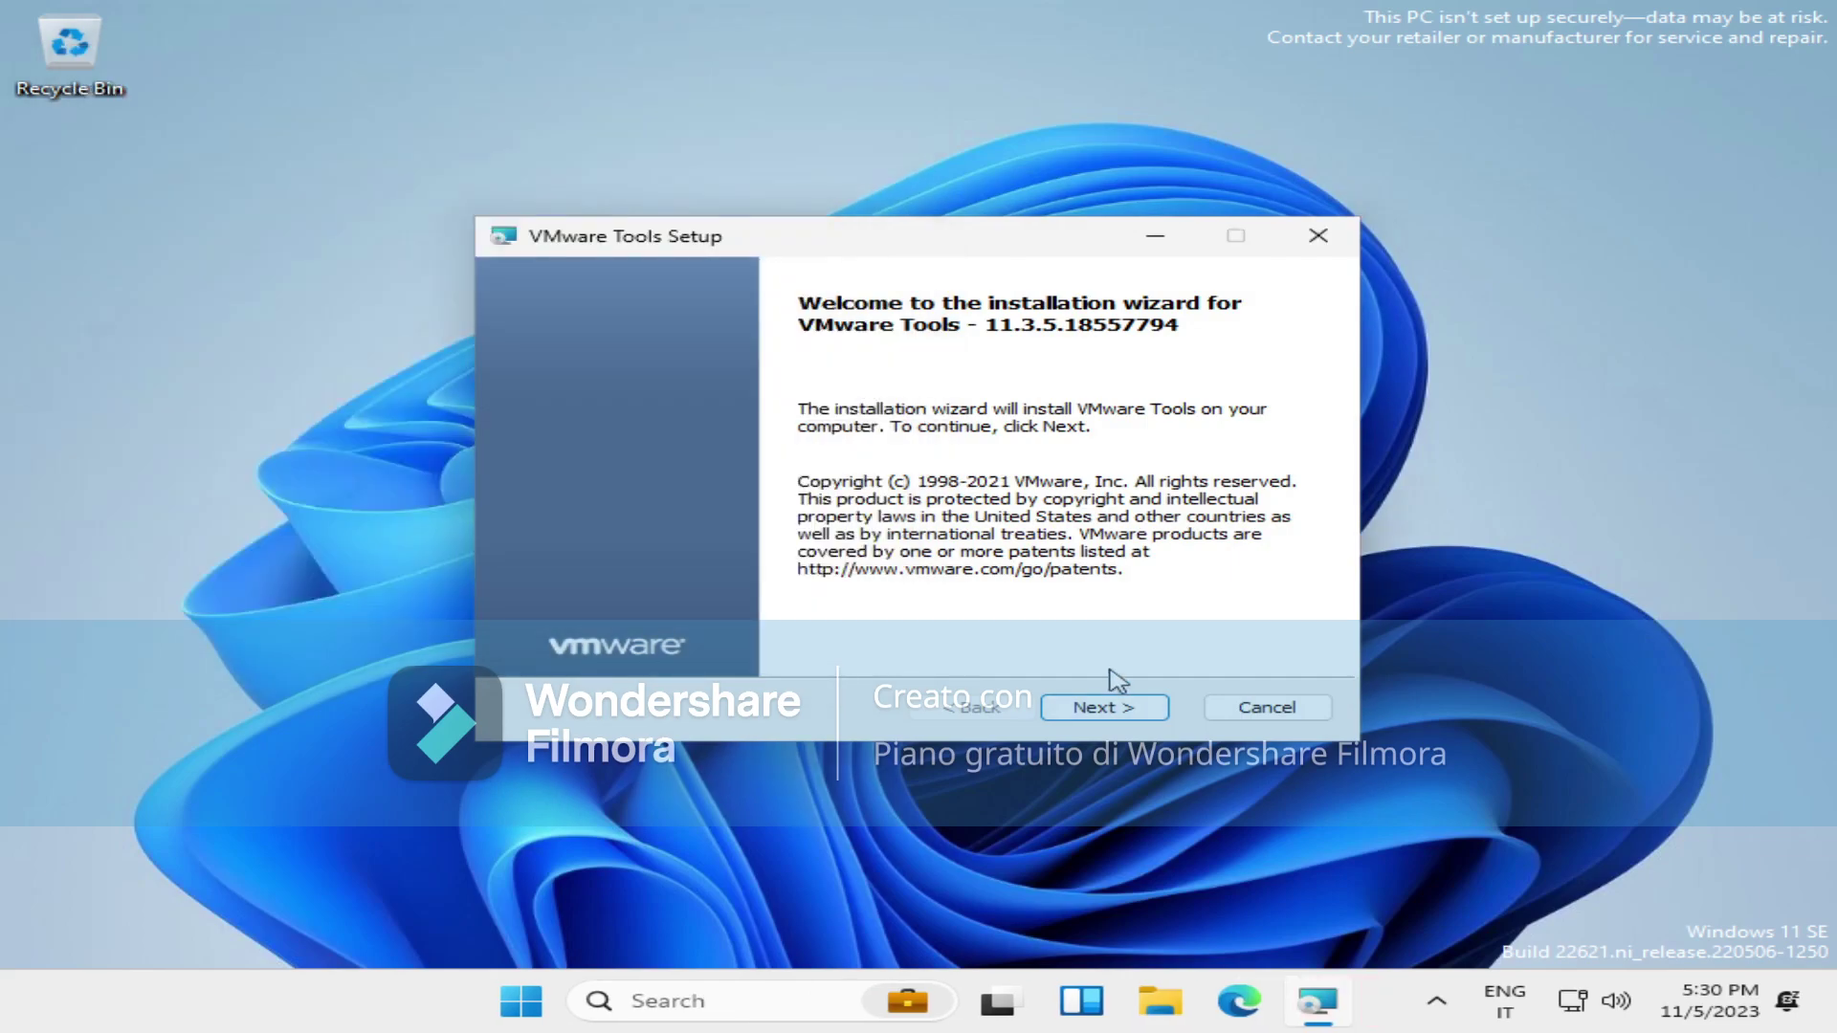
Install VMware Tools using the Complete setup type.
click(1105, 708)
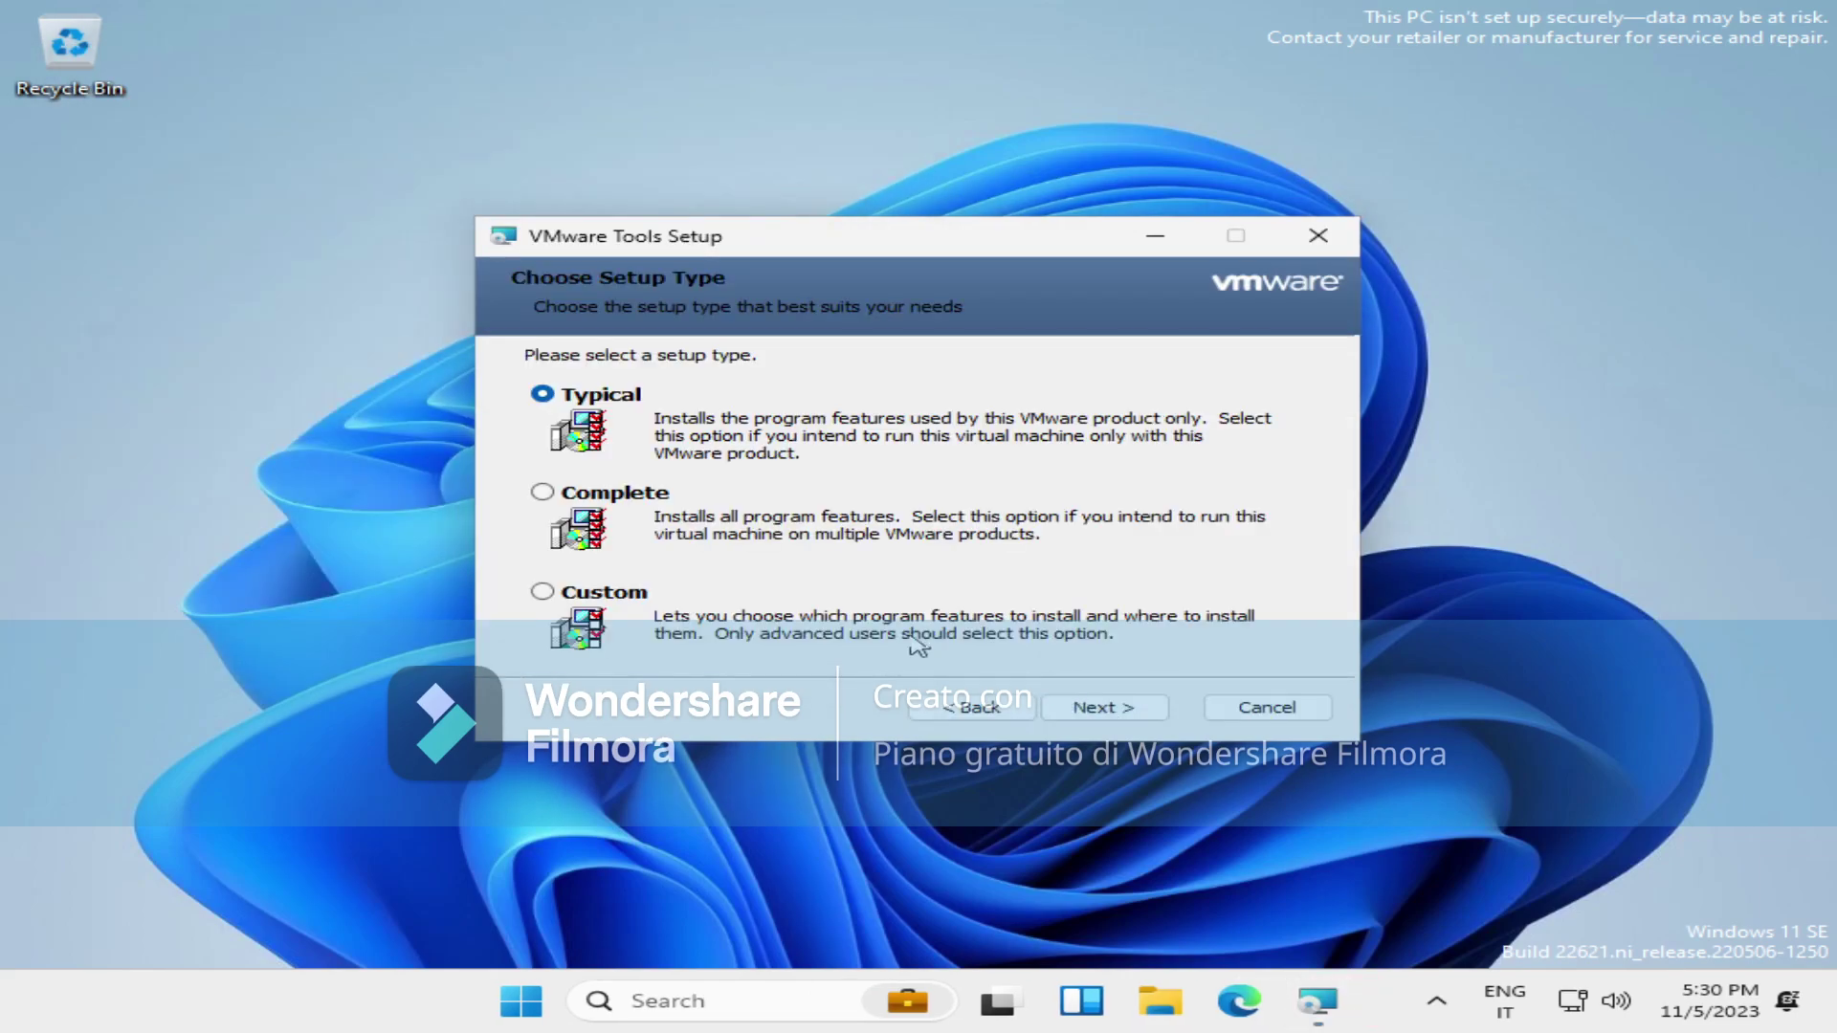
click(632, 495)
click(1115, 709)
click(1129, 708)
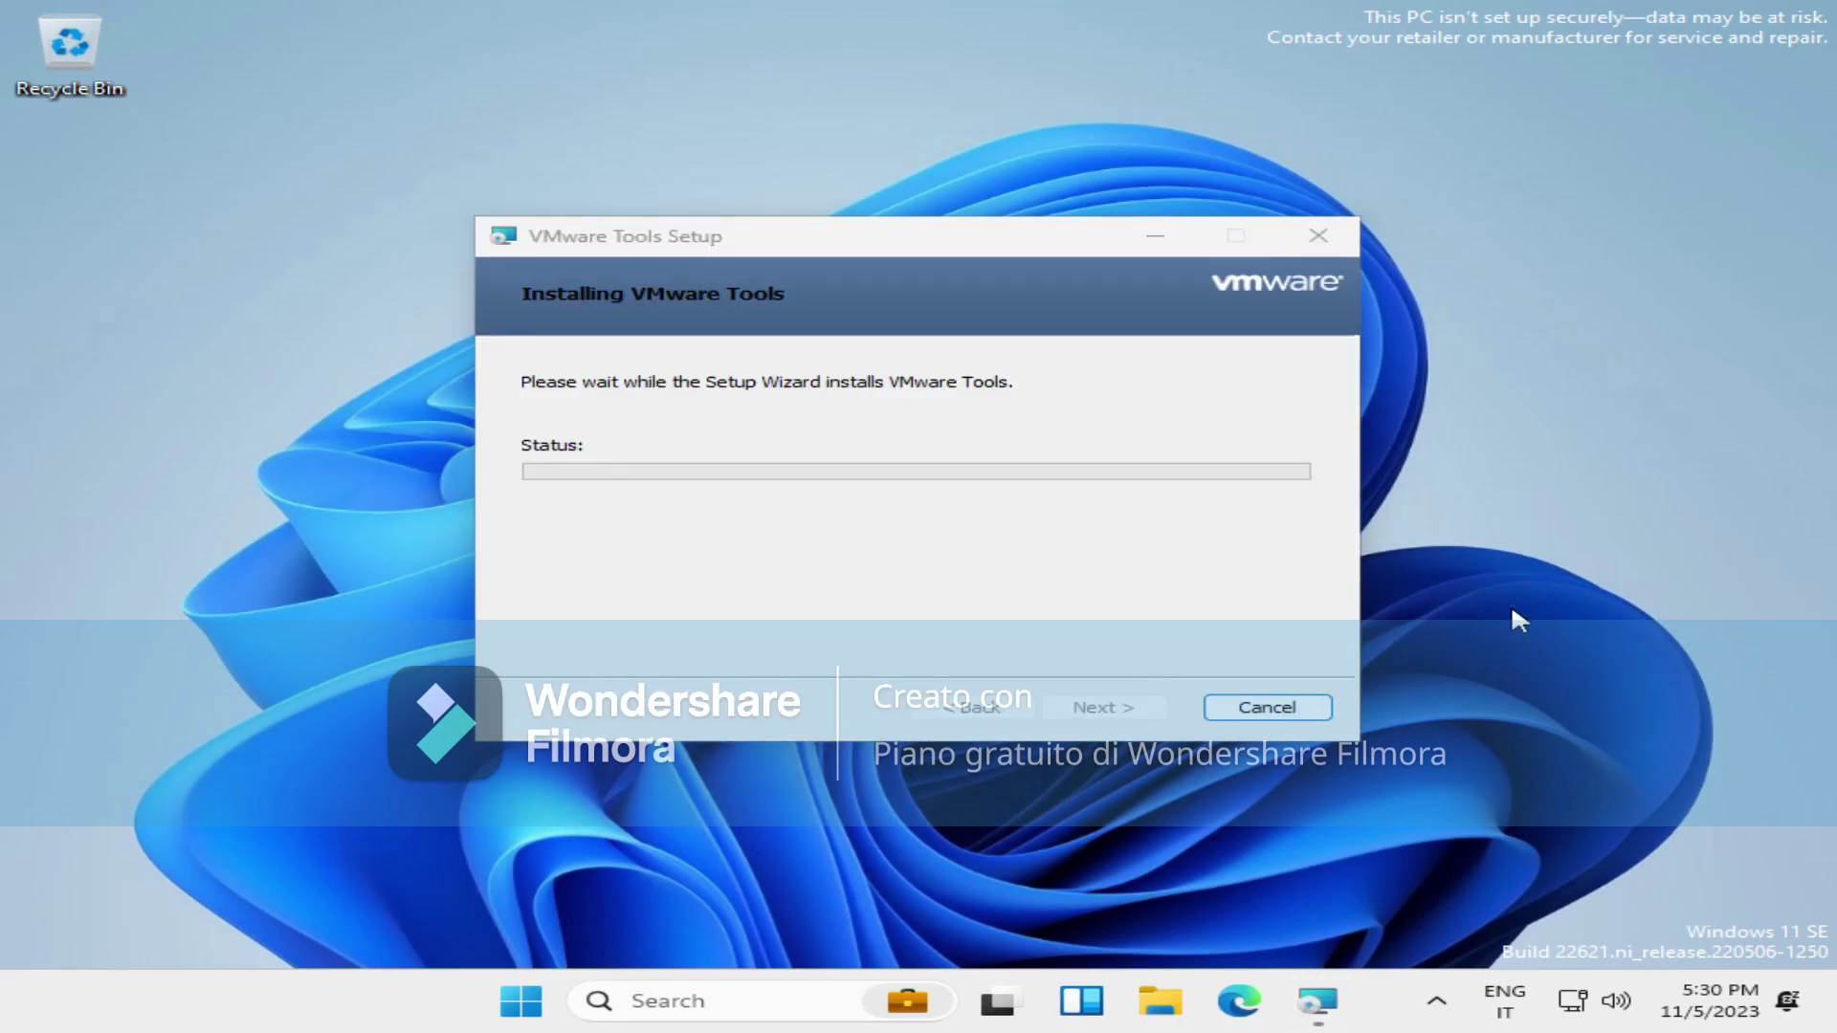
click(1175, 1005)
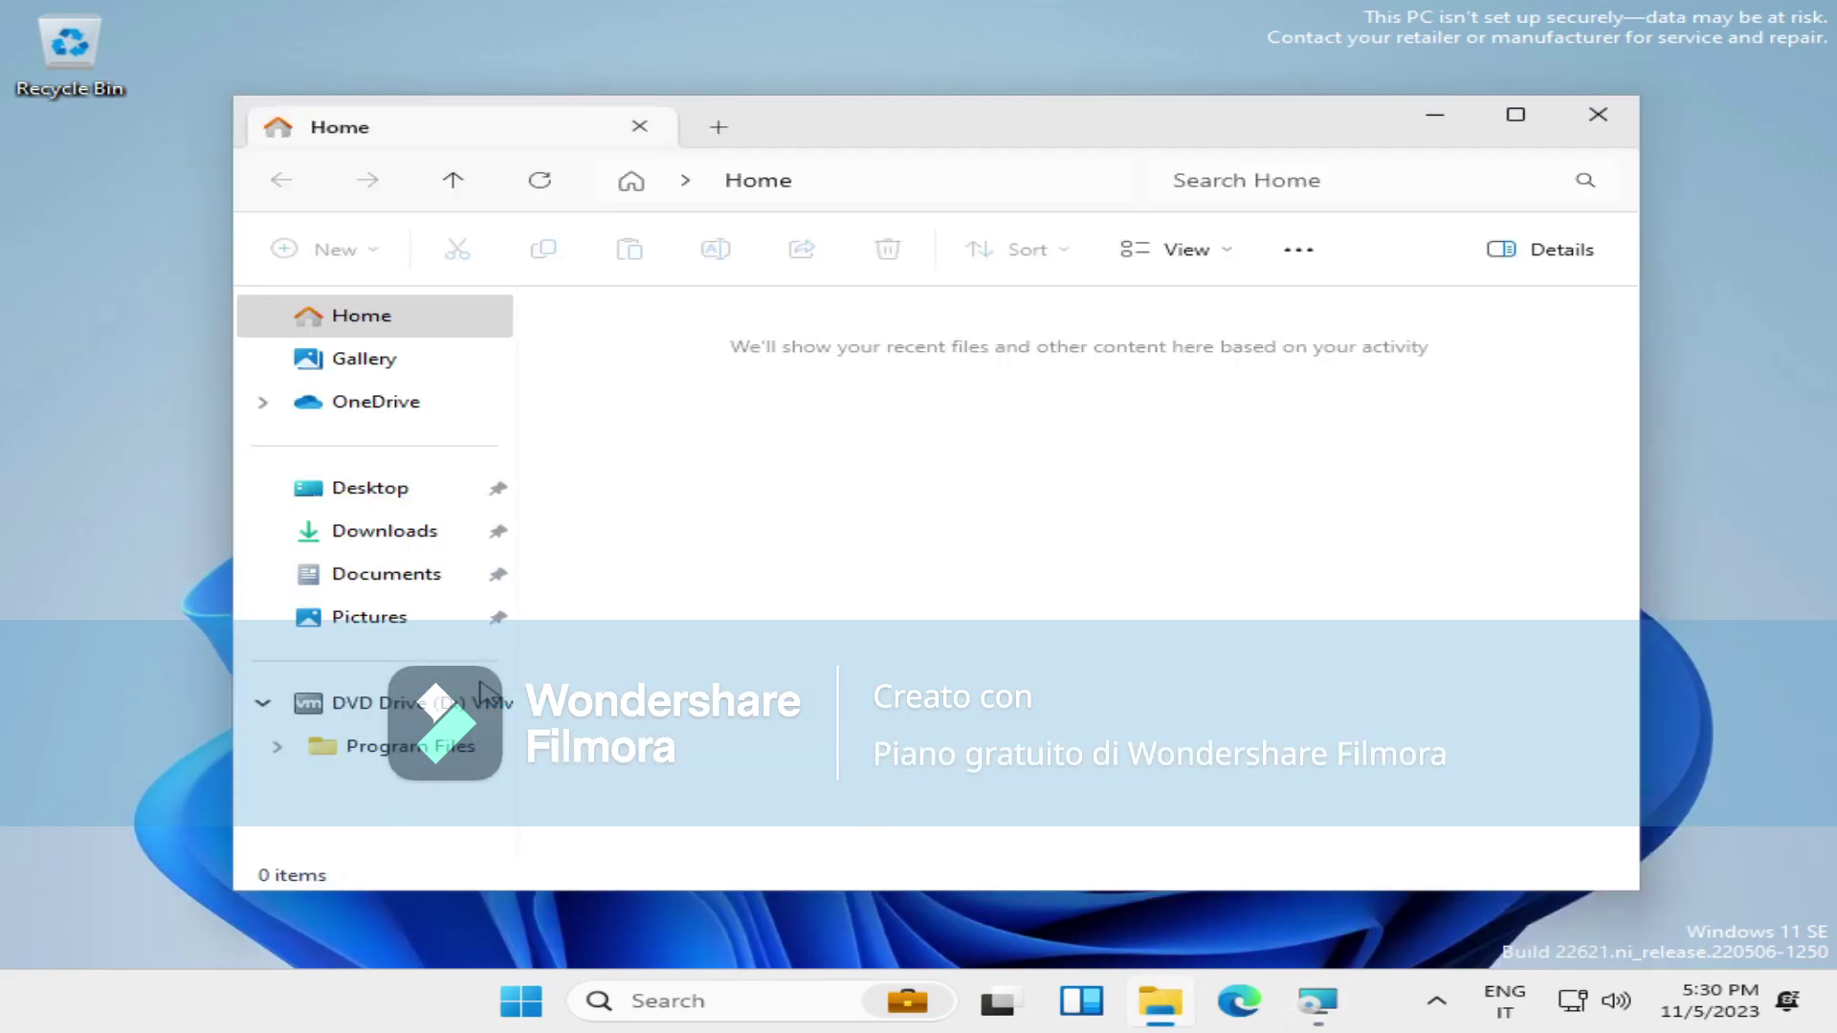
Check the Downloads folder, close File Explorer, then open and close Task Manager.
click(445, 540)
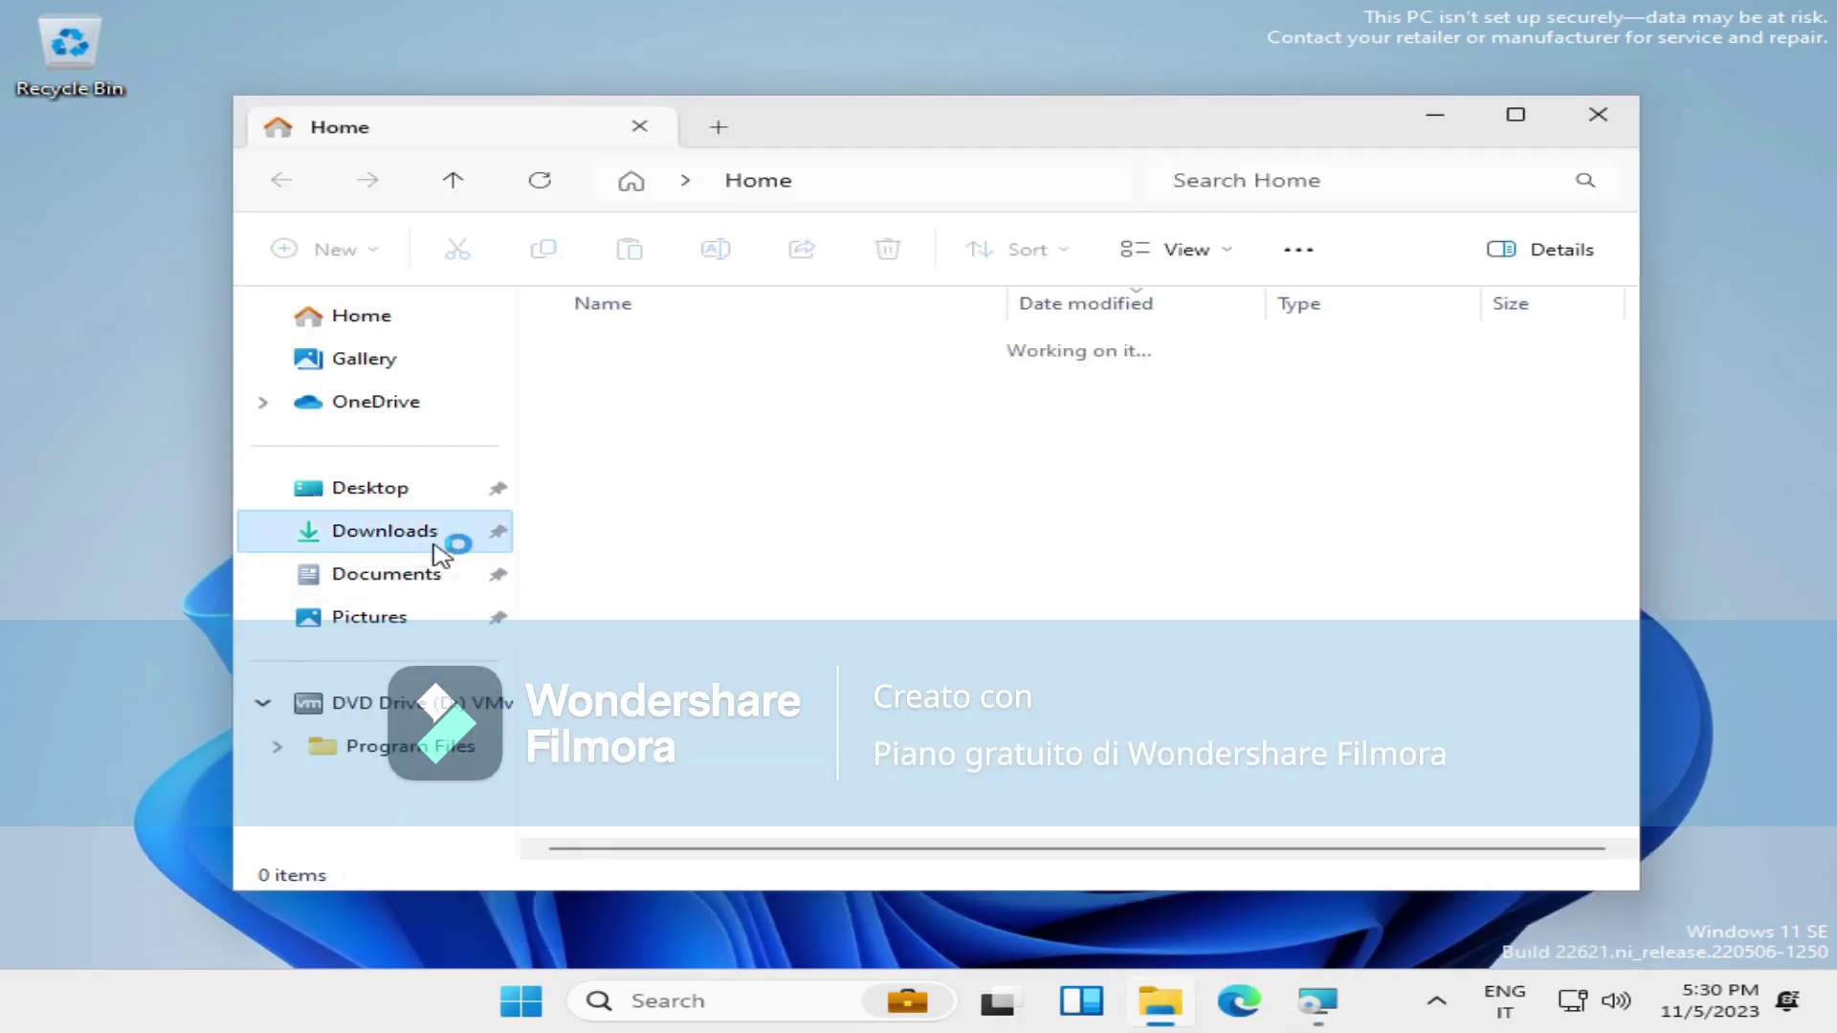
click(1598, 114)
drag(1662, 306, 799, 756)
right_click(409, 1005)
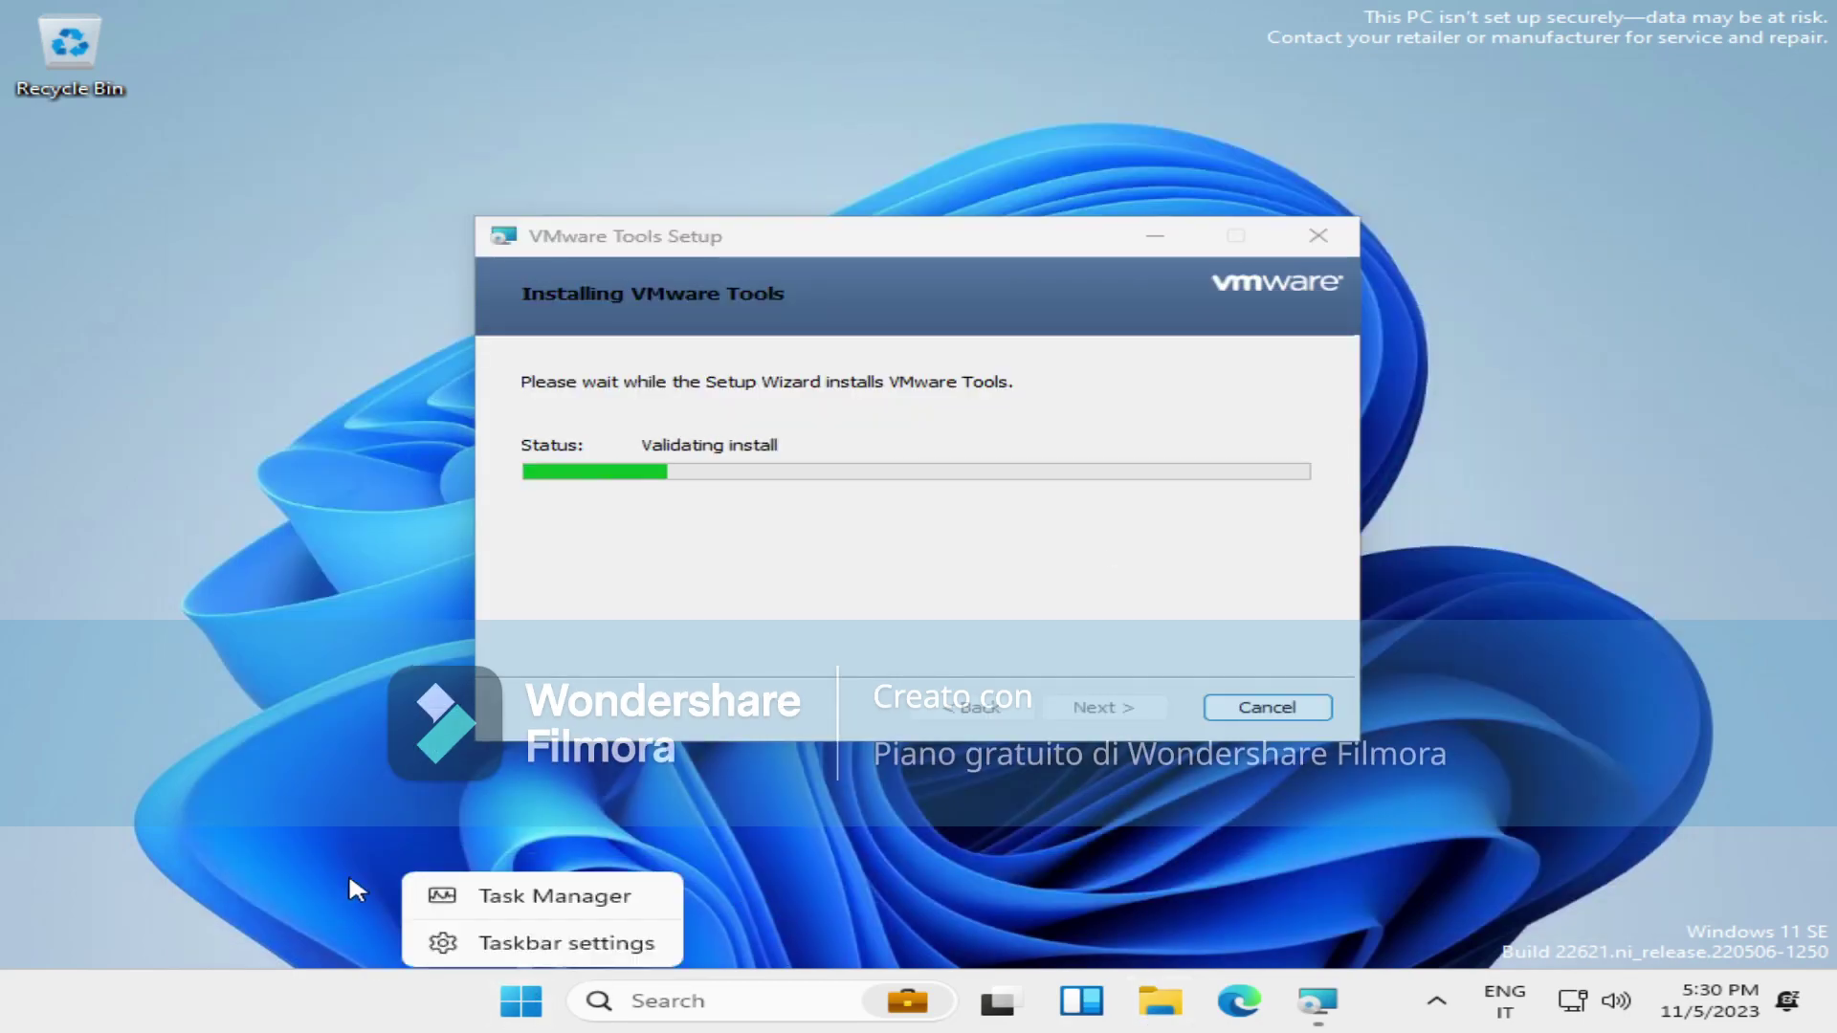
click(584, 474)
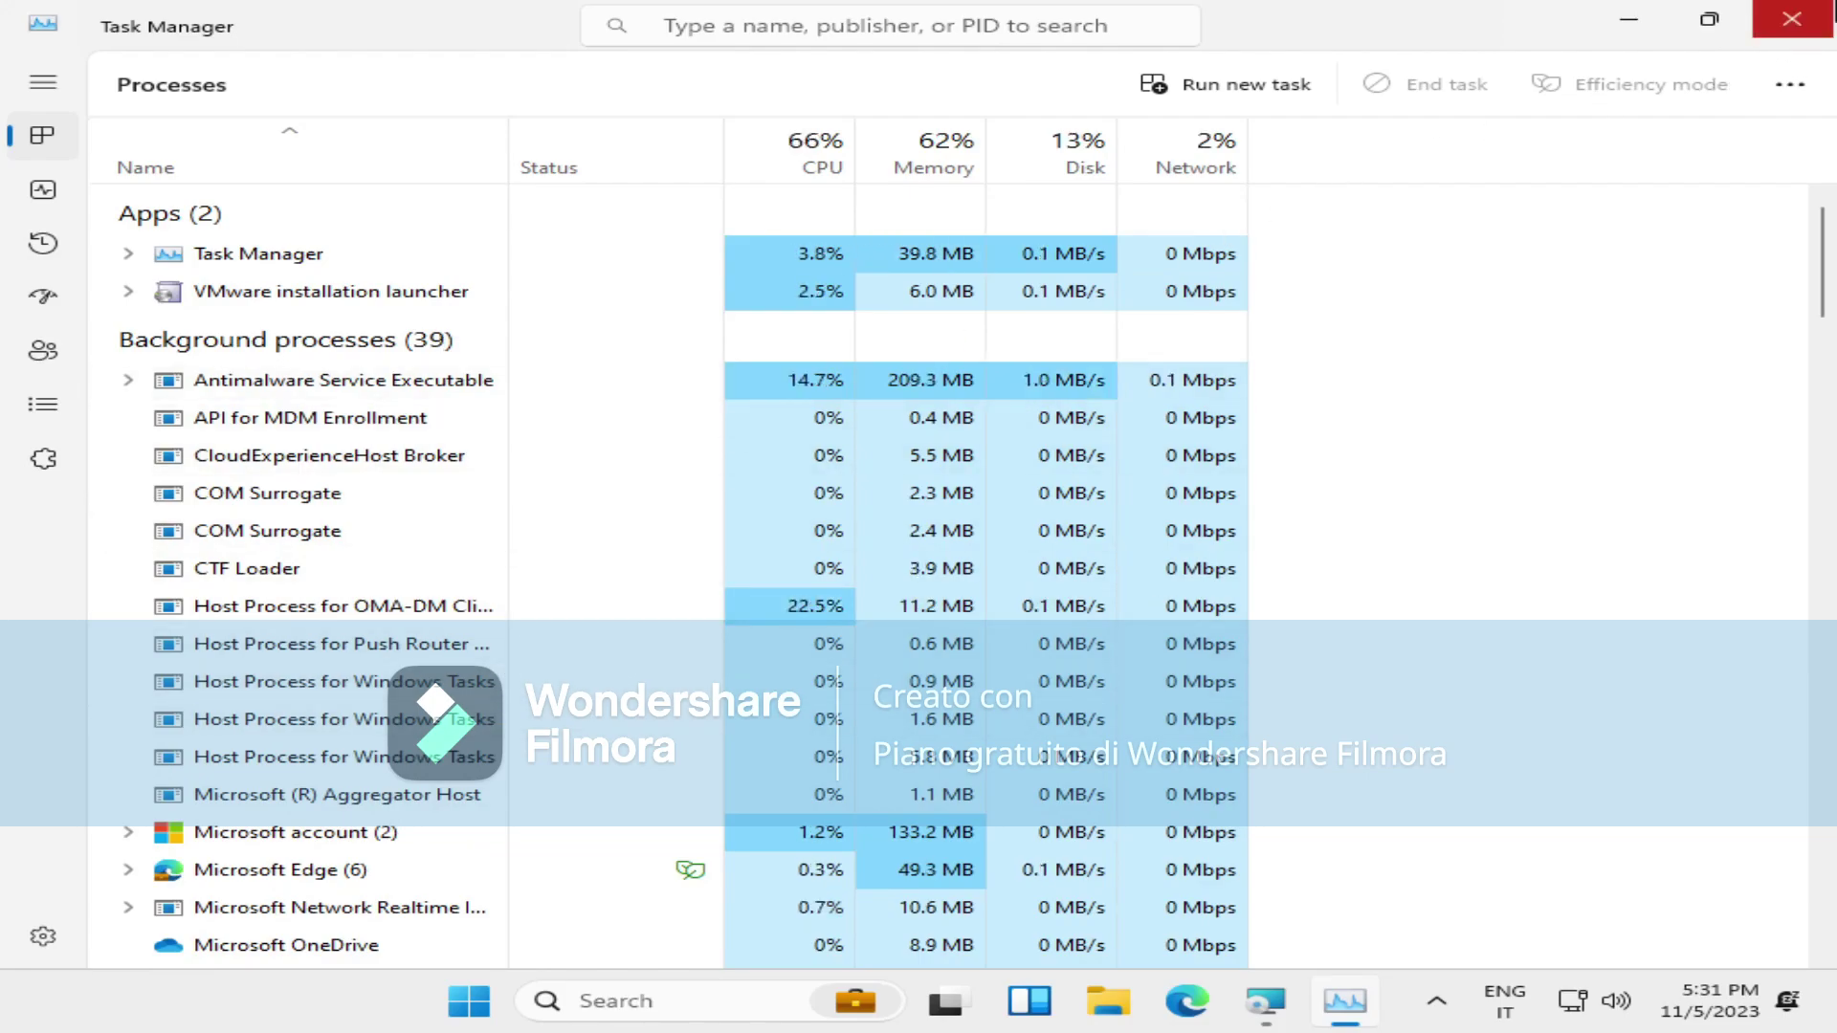
click(1793, 19)
drag(1641, 196, 316, 899)
drag(1349, 466, 1708, 222)
Reopen File Explorer maximized, browse Desktop, Downloads, Gallery and Home, then close it.
click(1163, 1005)
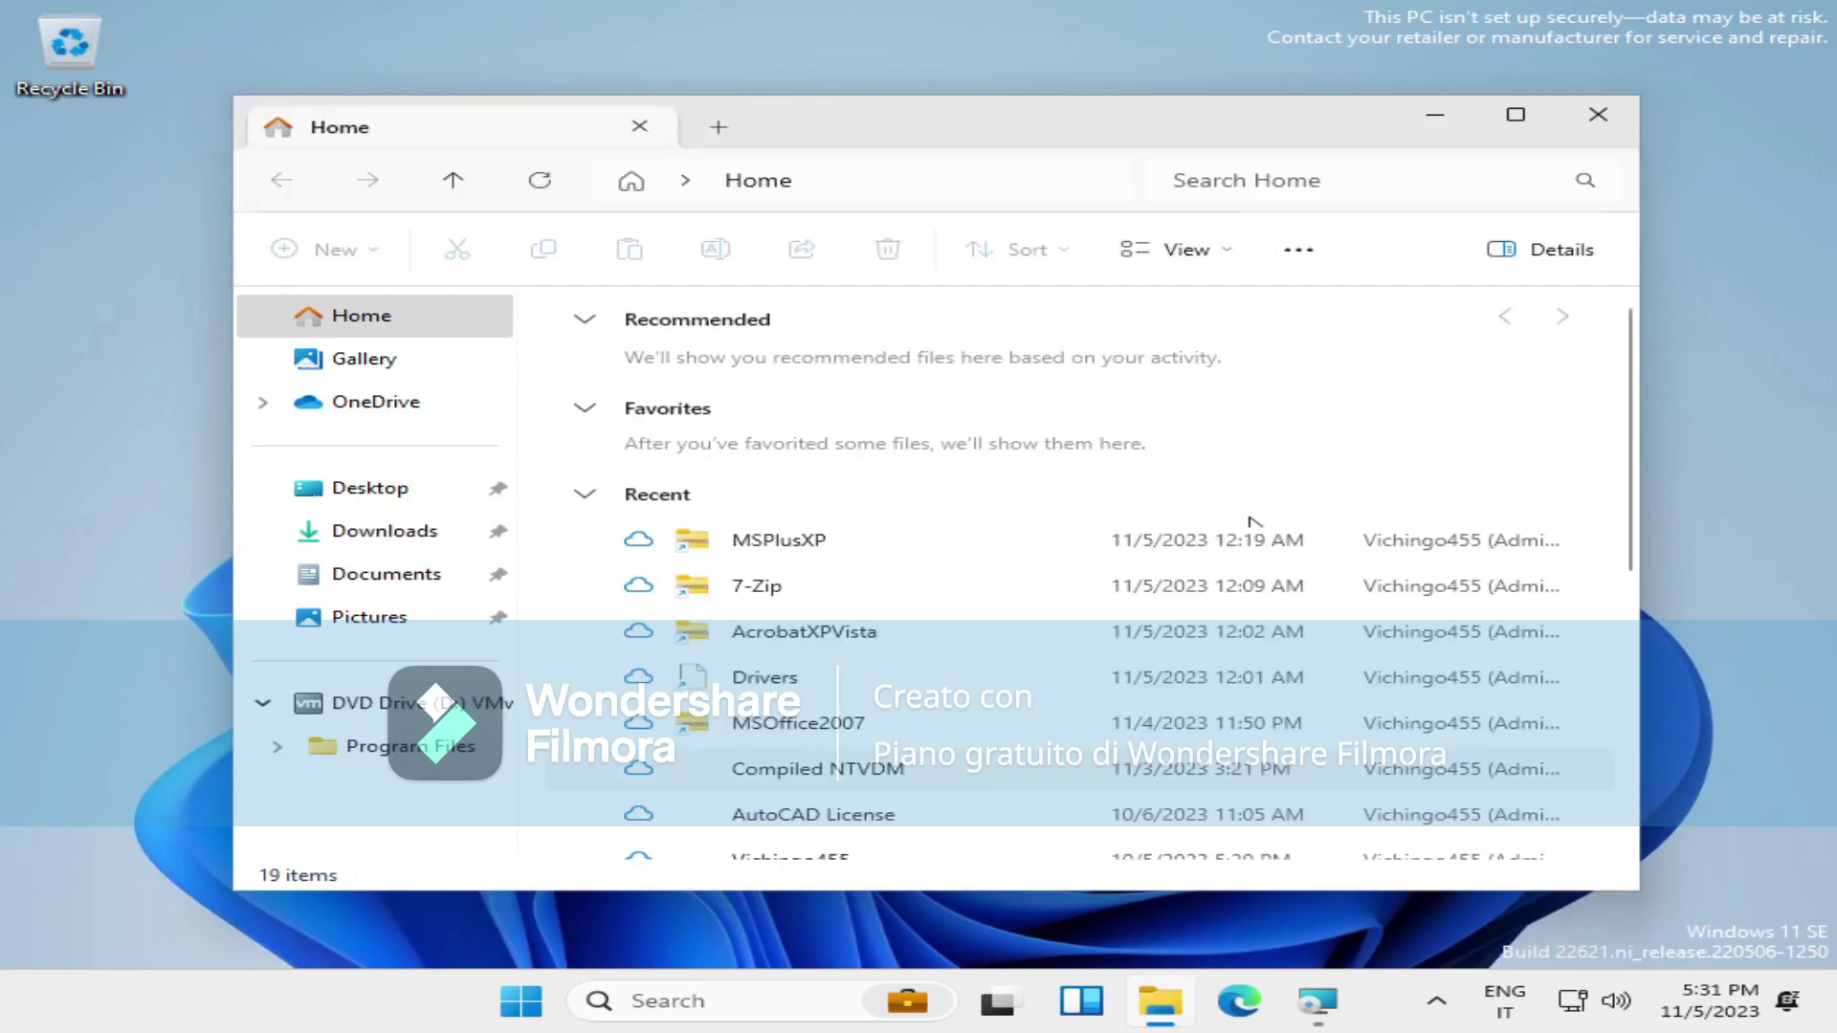
click(1519, 115)
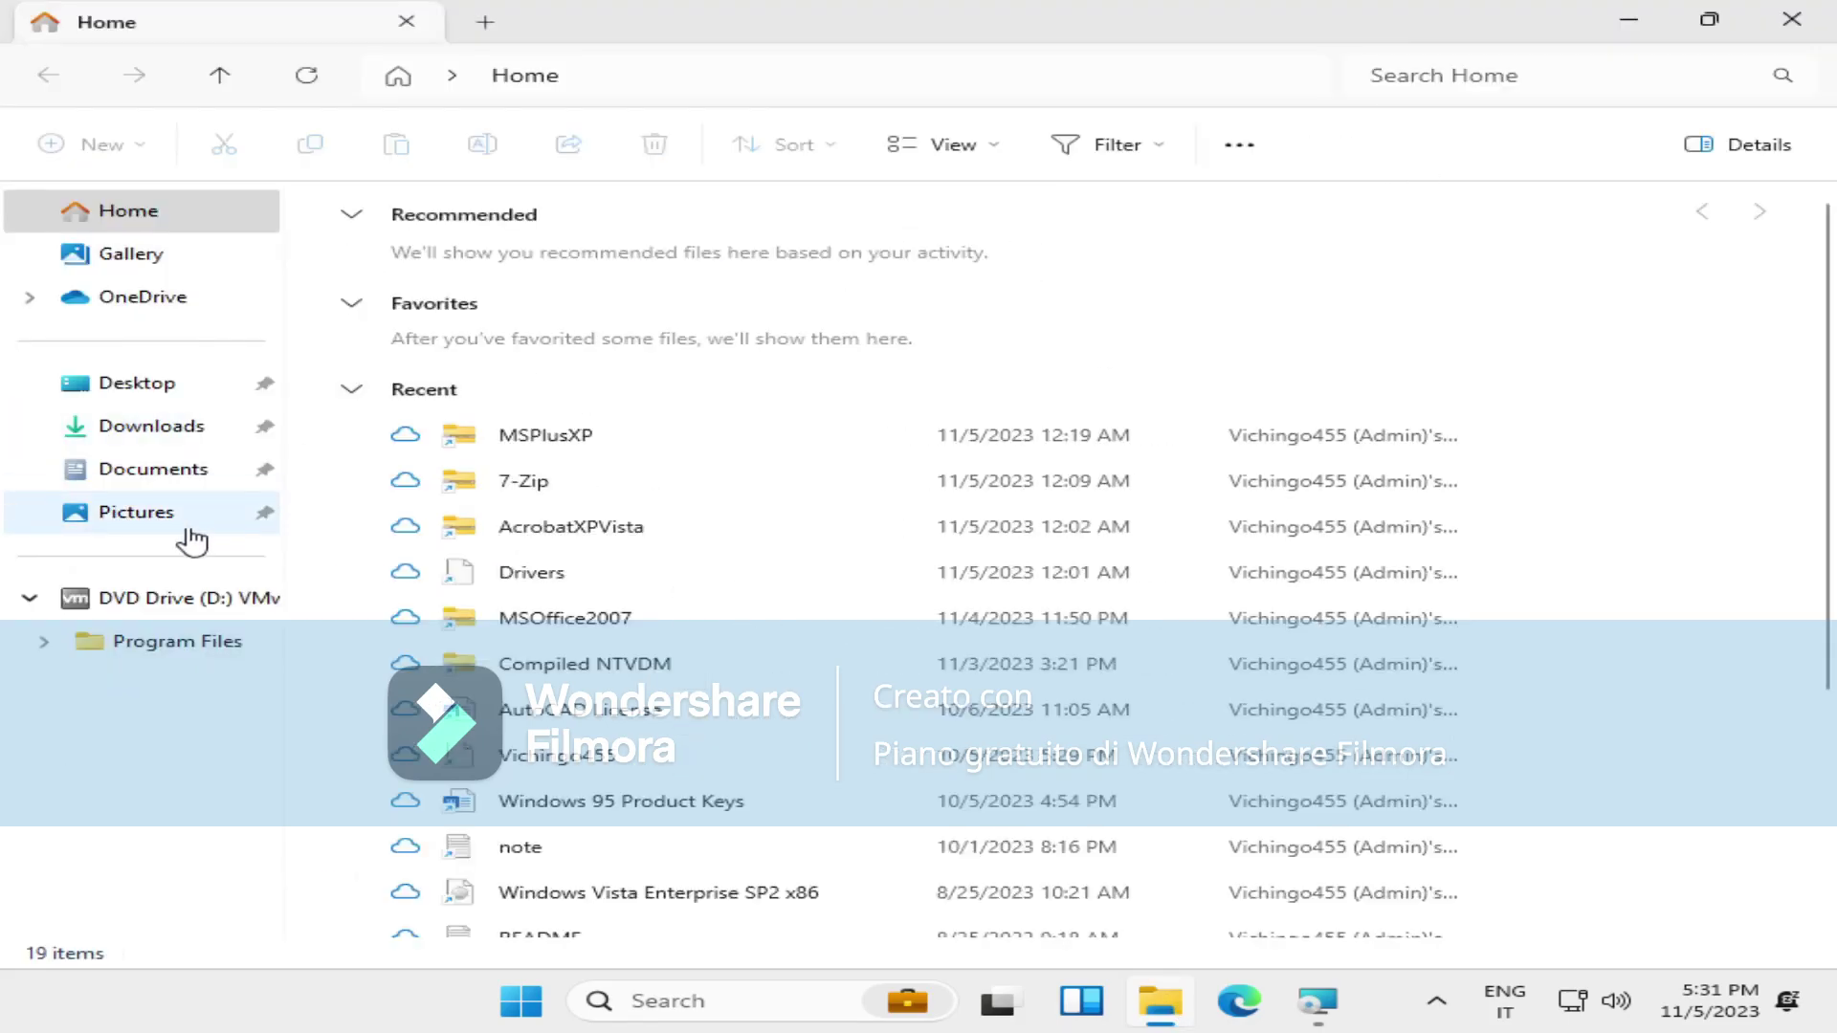
click(137, 383)
click(144, 426)
drag(1013, 441, 1115, 513)
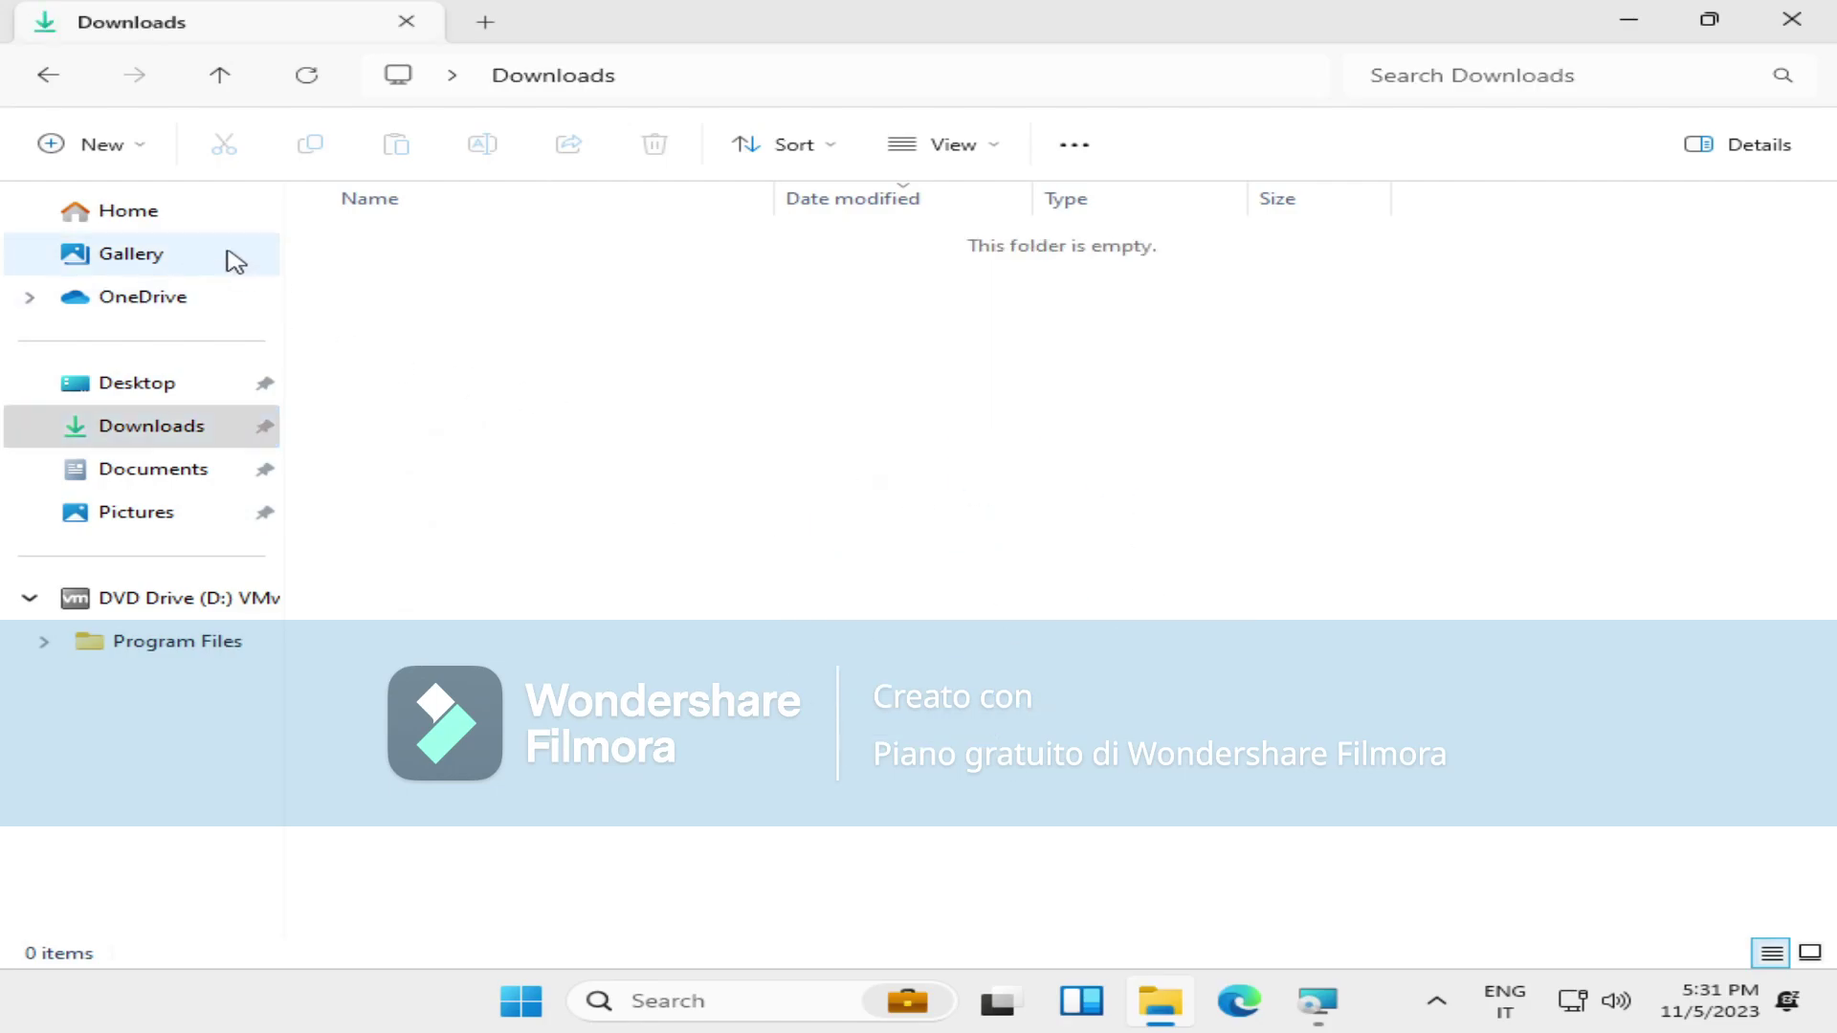
click(234, 256)
click(210, 203)
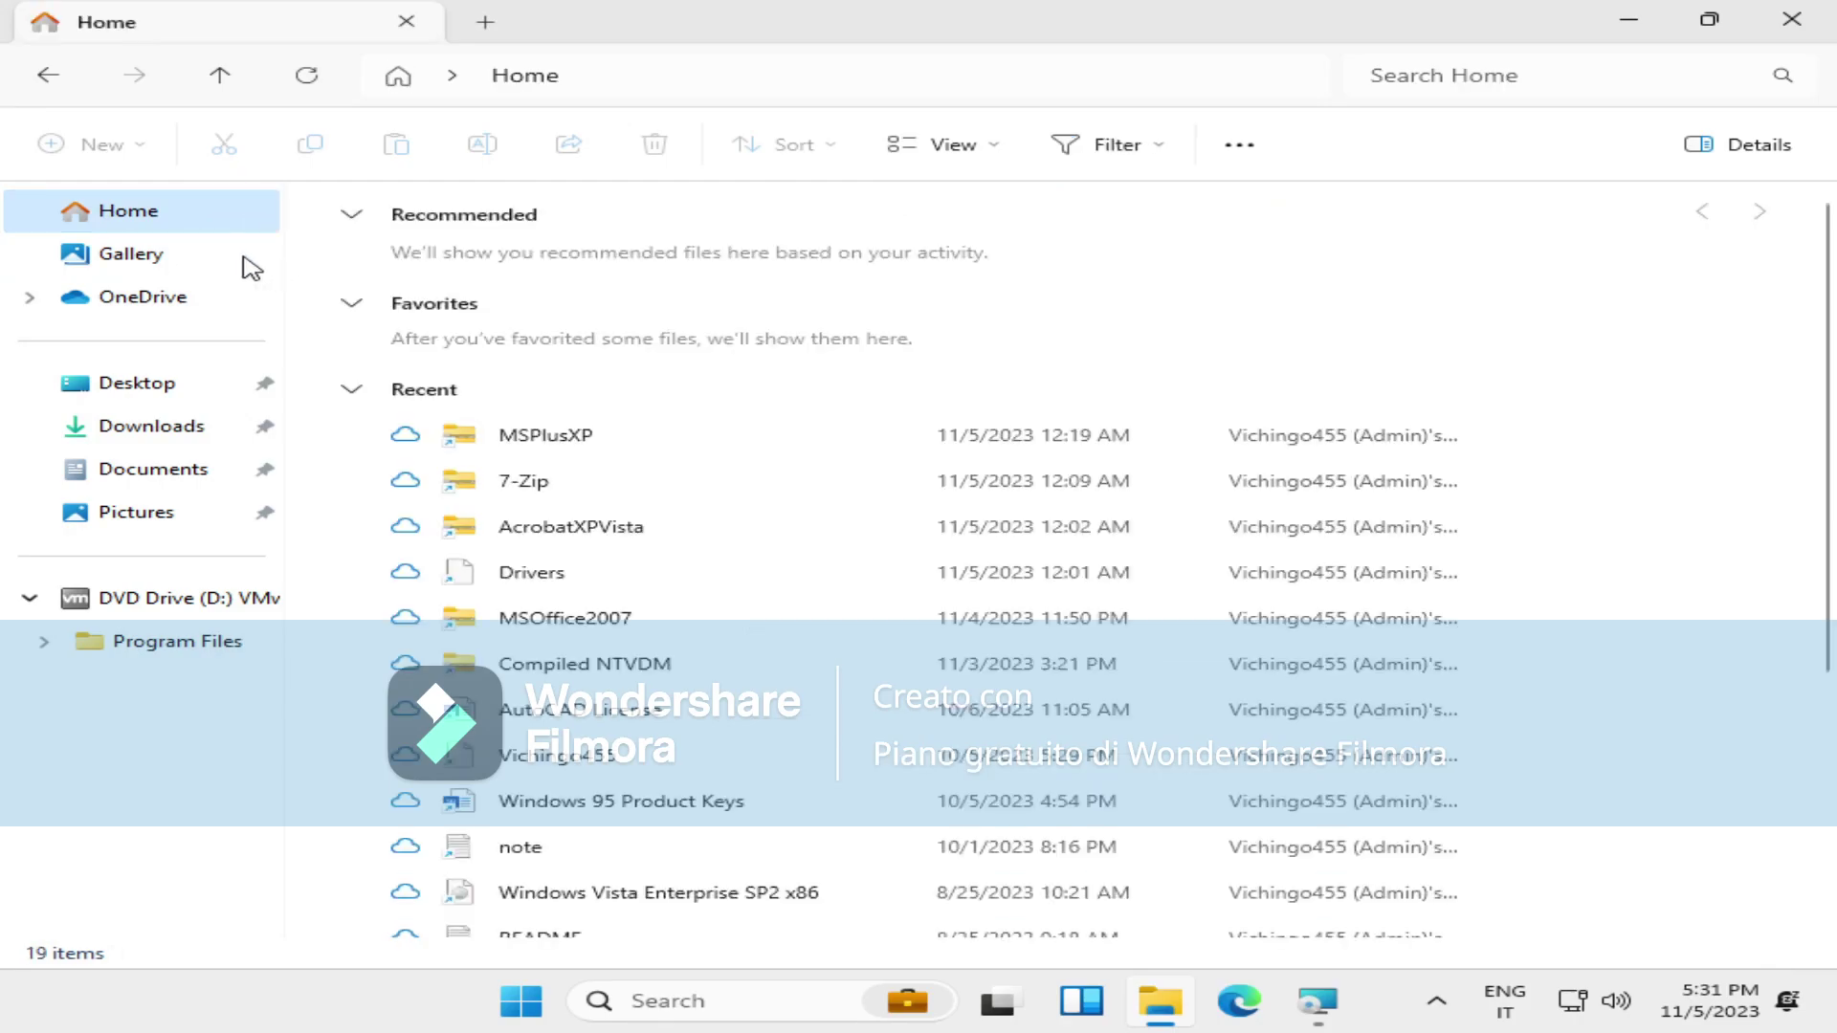
click(244, 260)
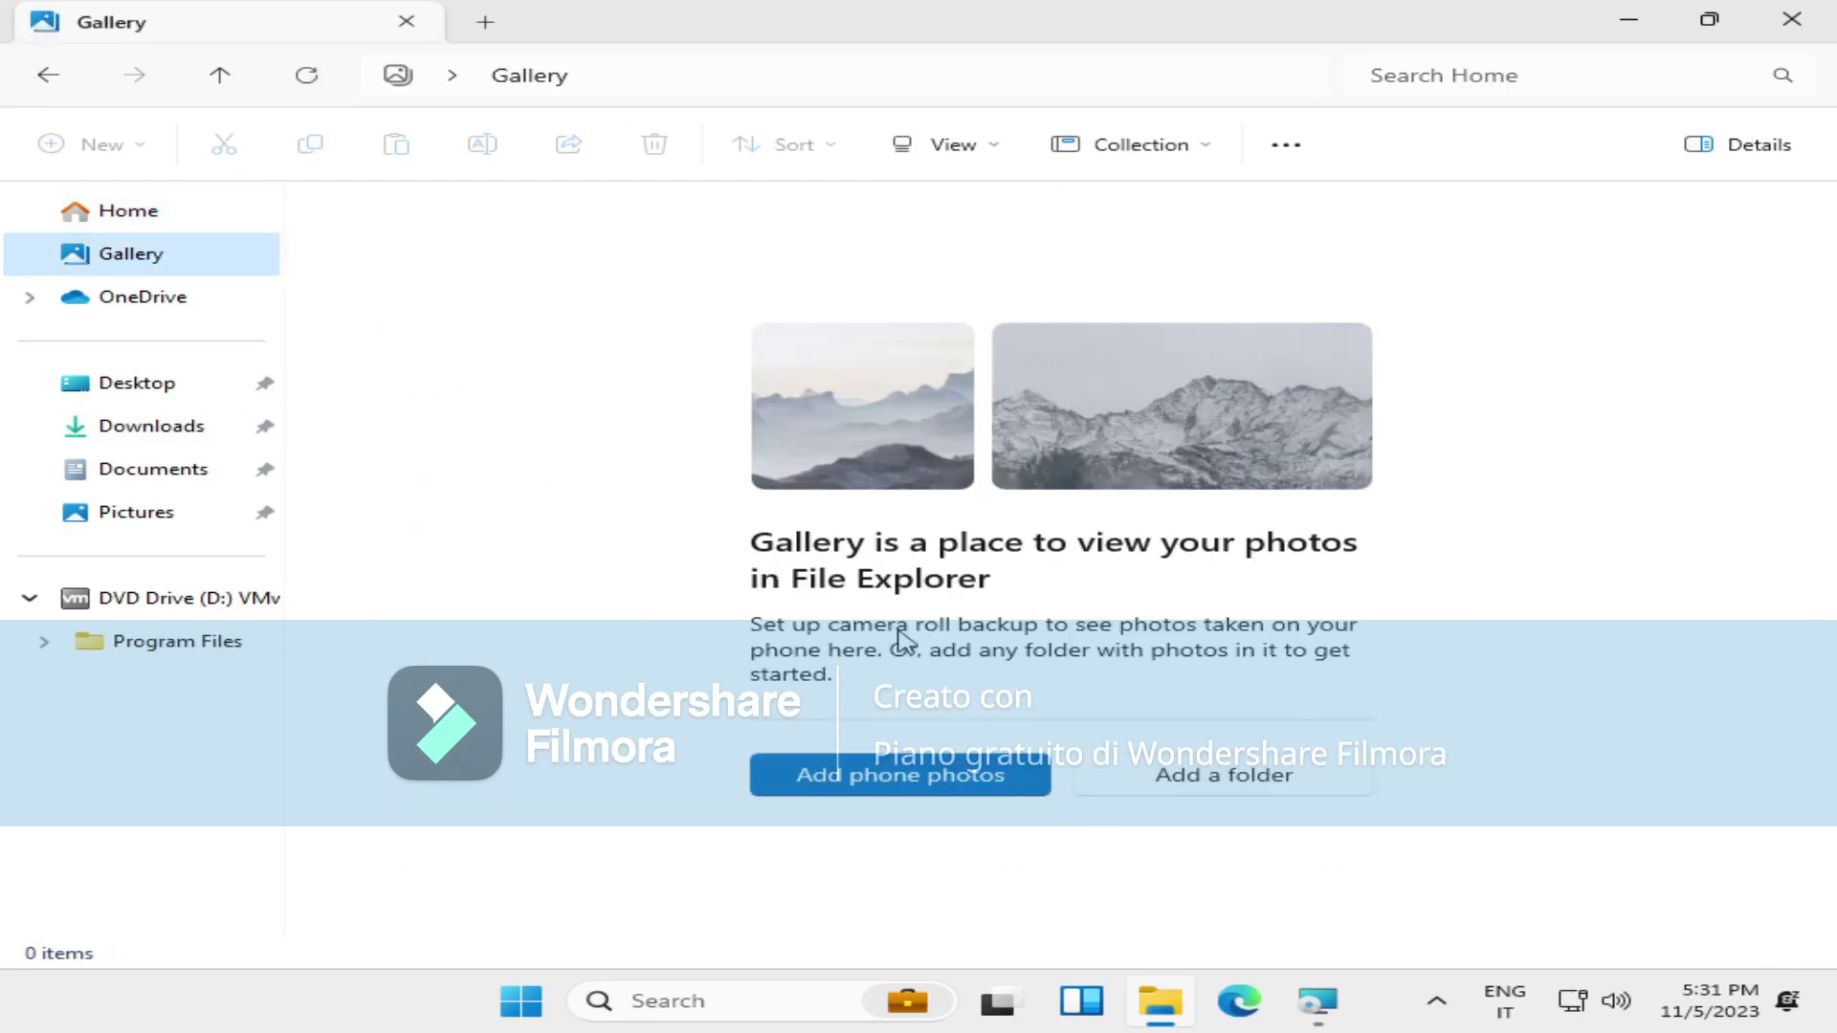
click(1817, 29)
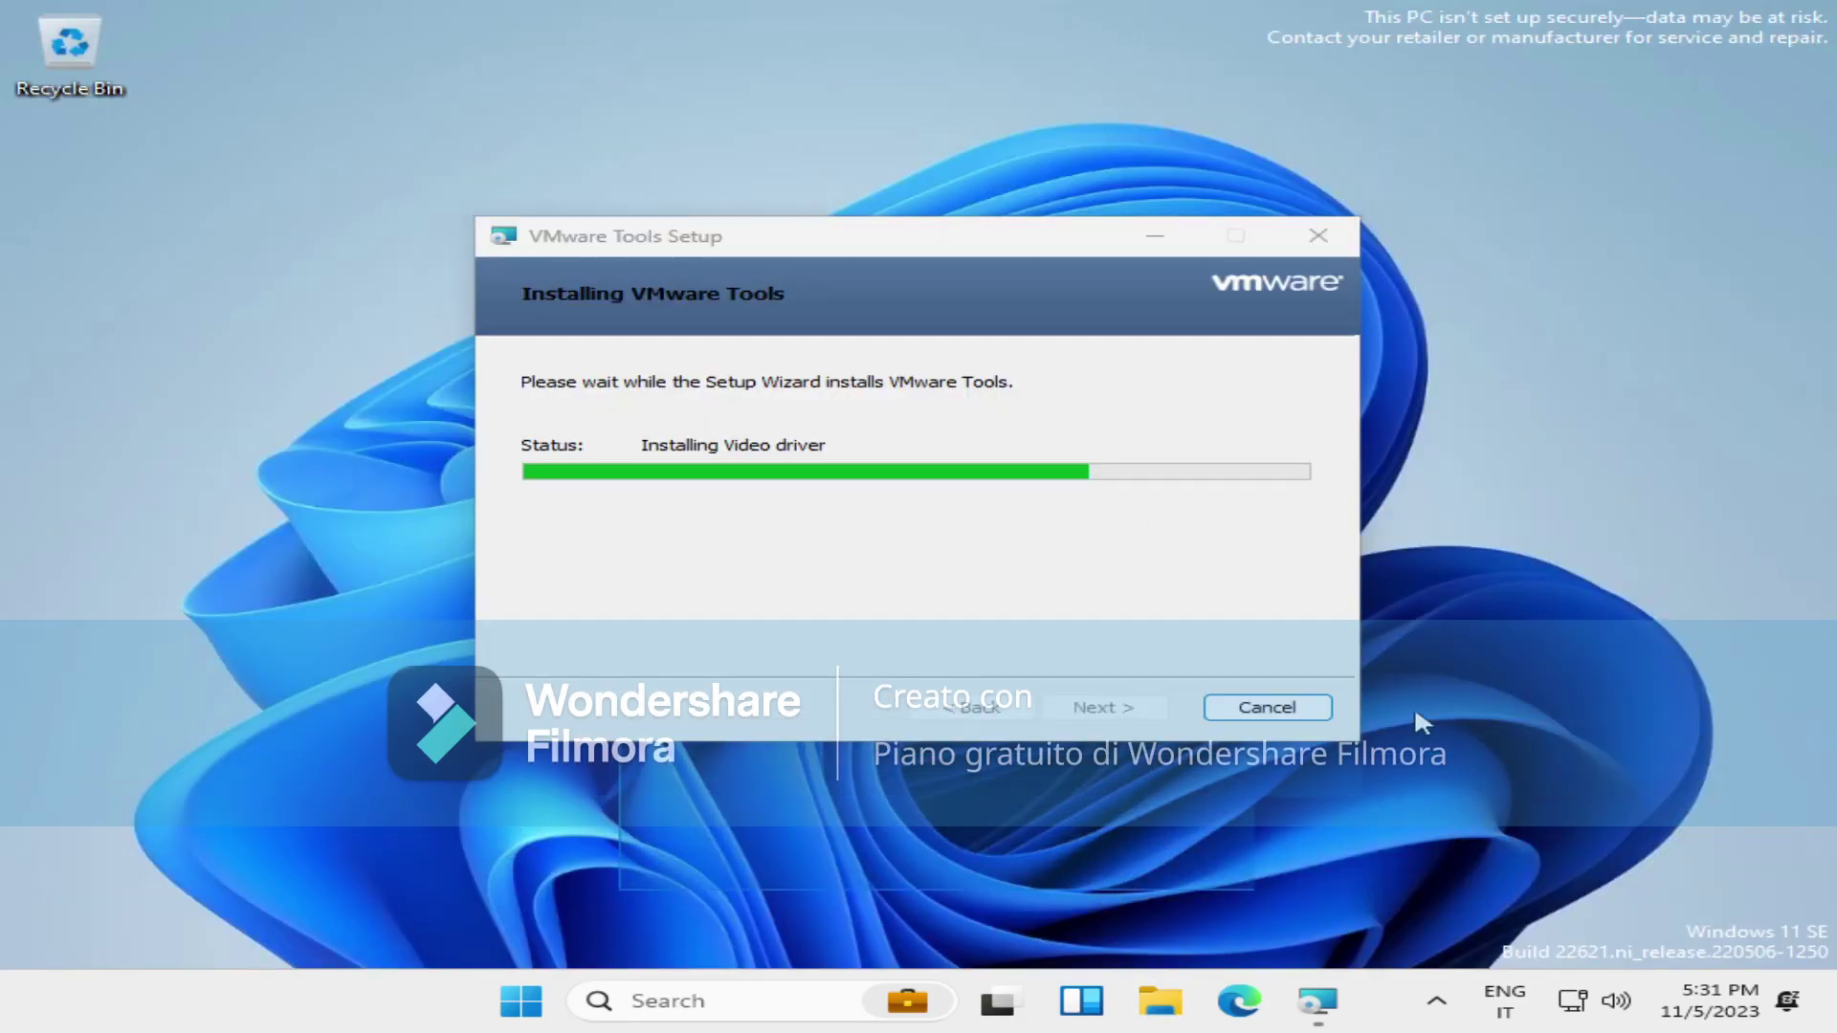
In Windows Security, view the Firewall, App & browser control, Device security and Device performance pages, then close it.
click(1449, 1001)
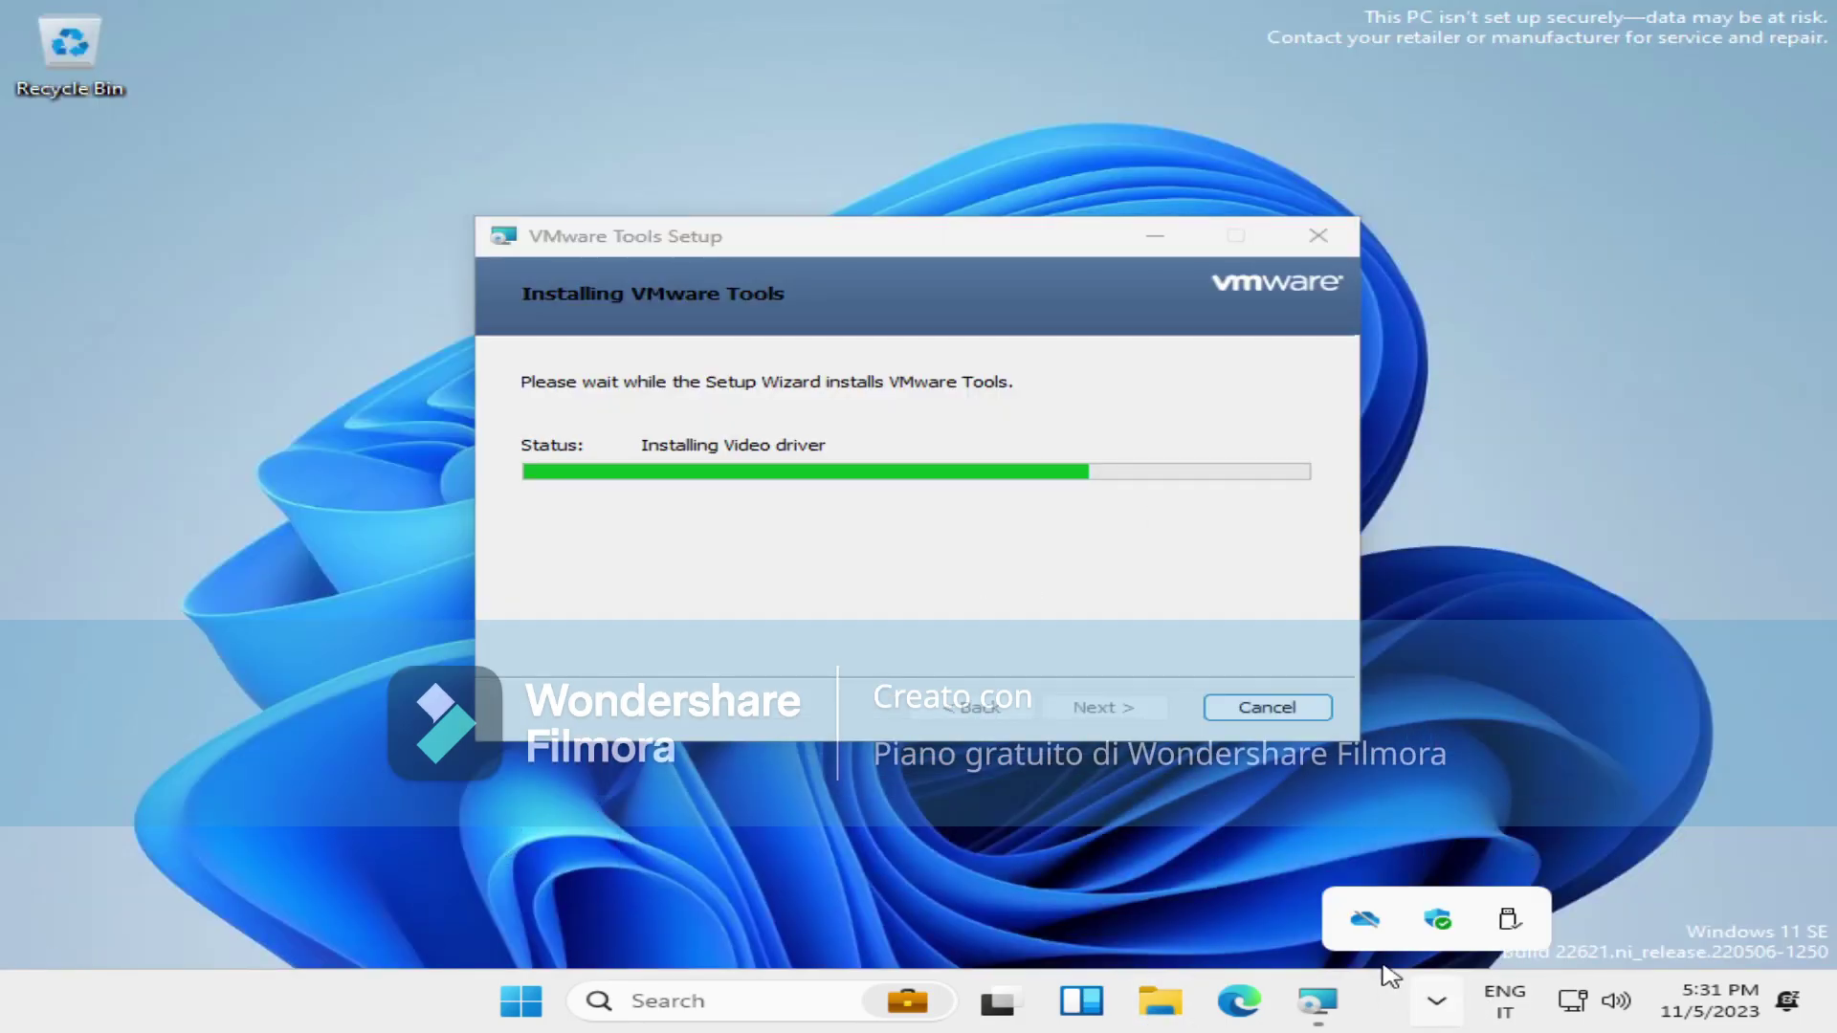
click(1439, 921)
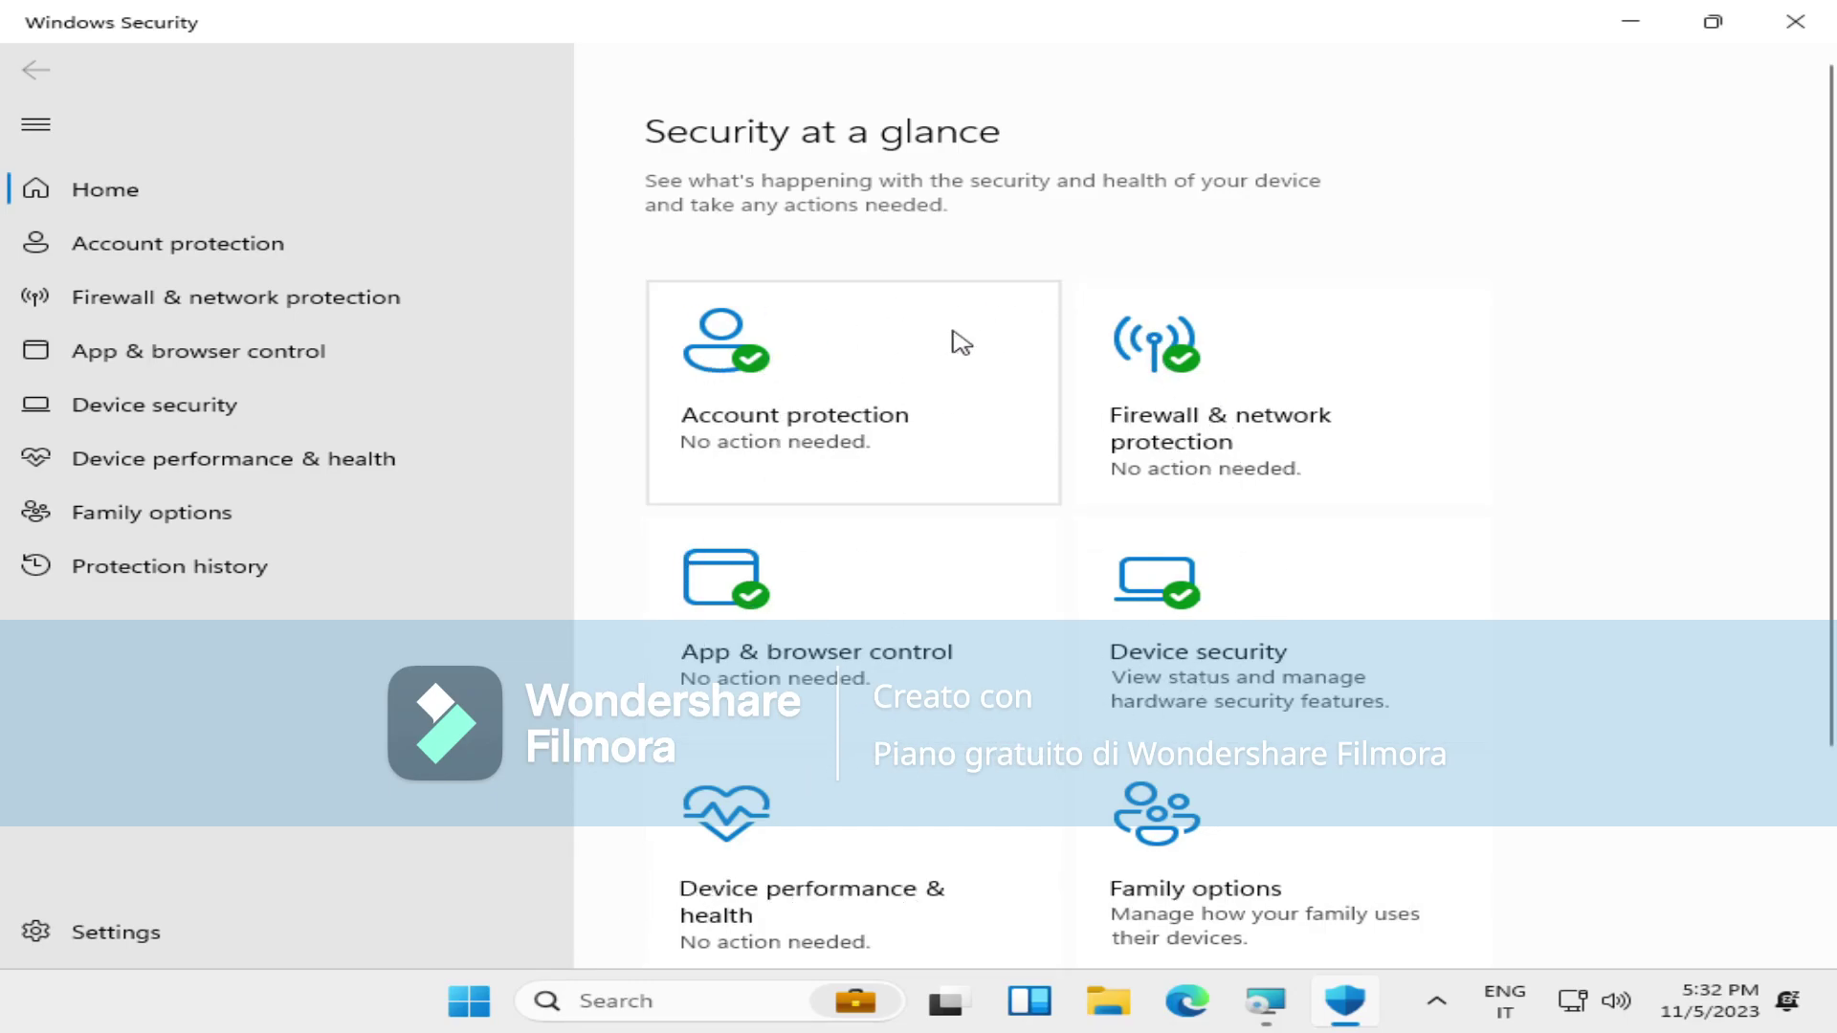
click(279, 290)
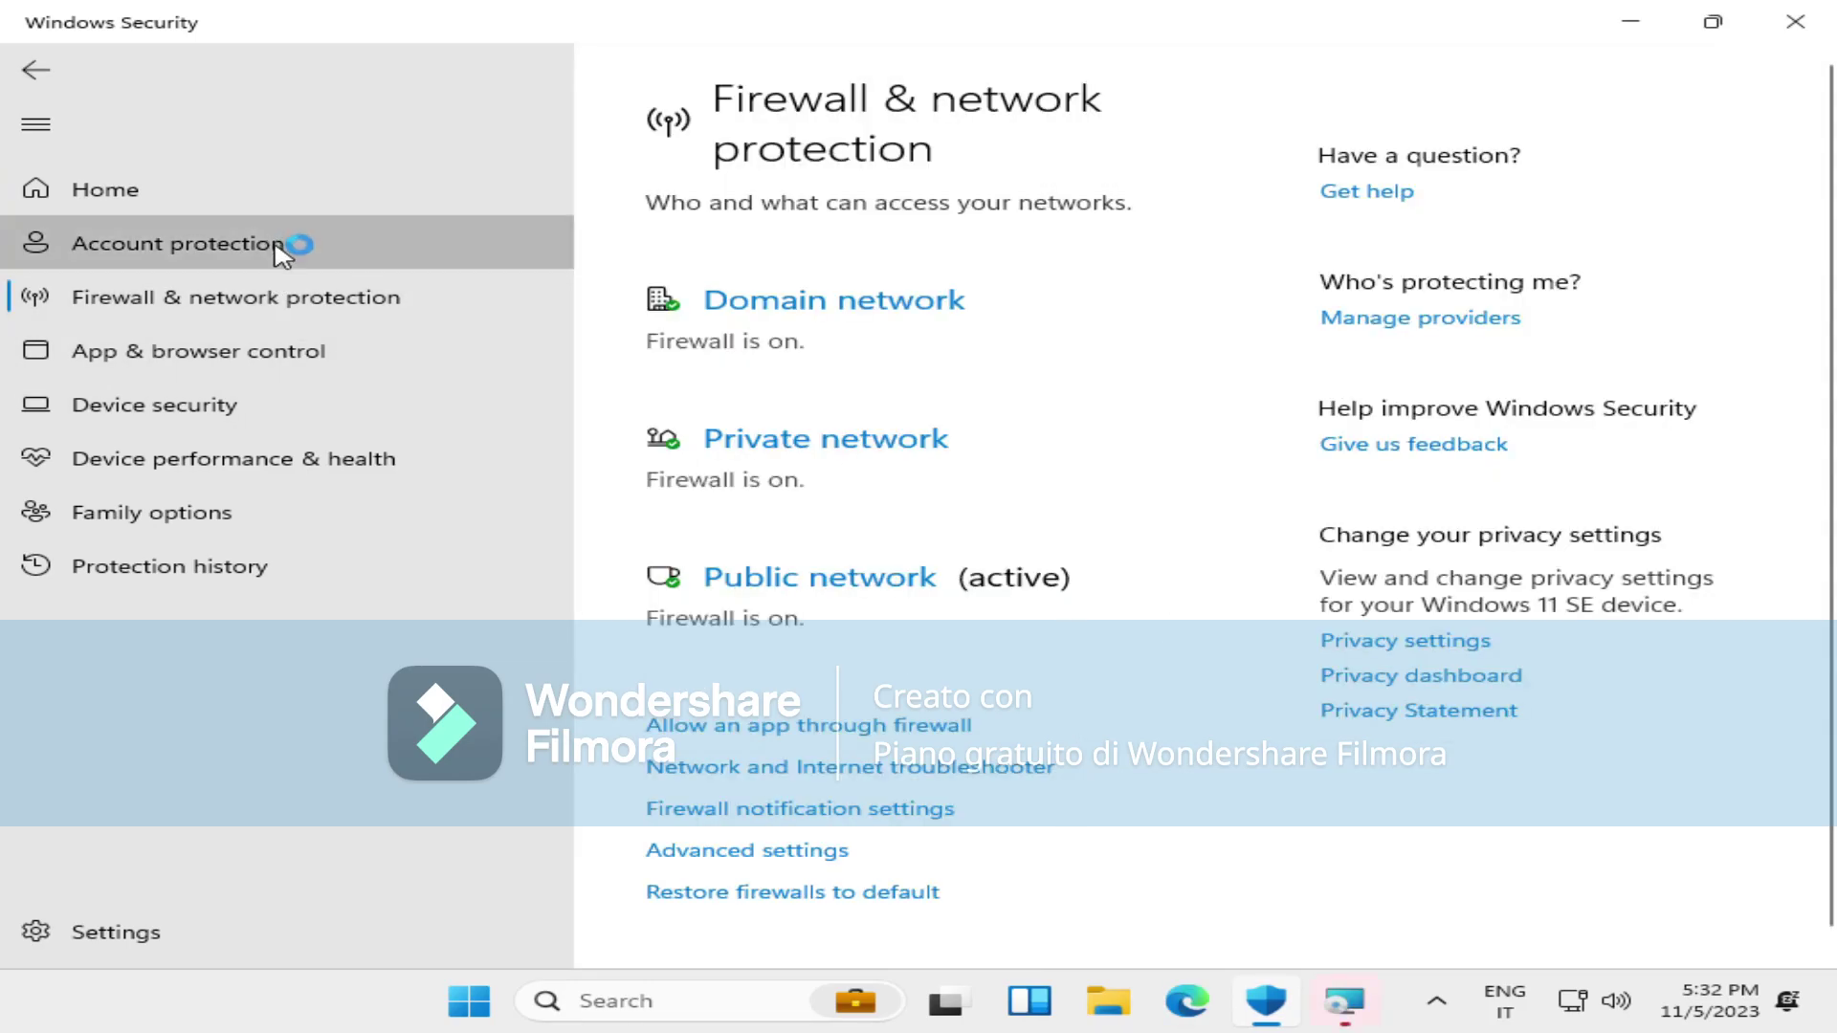
click(278, 350)
click(278, 407)
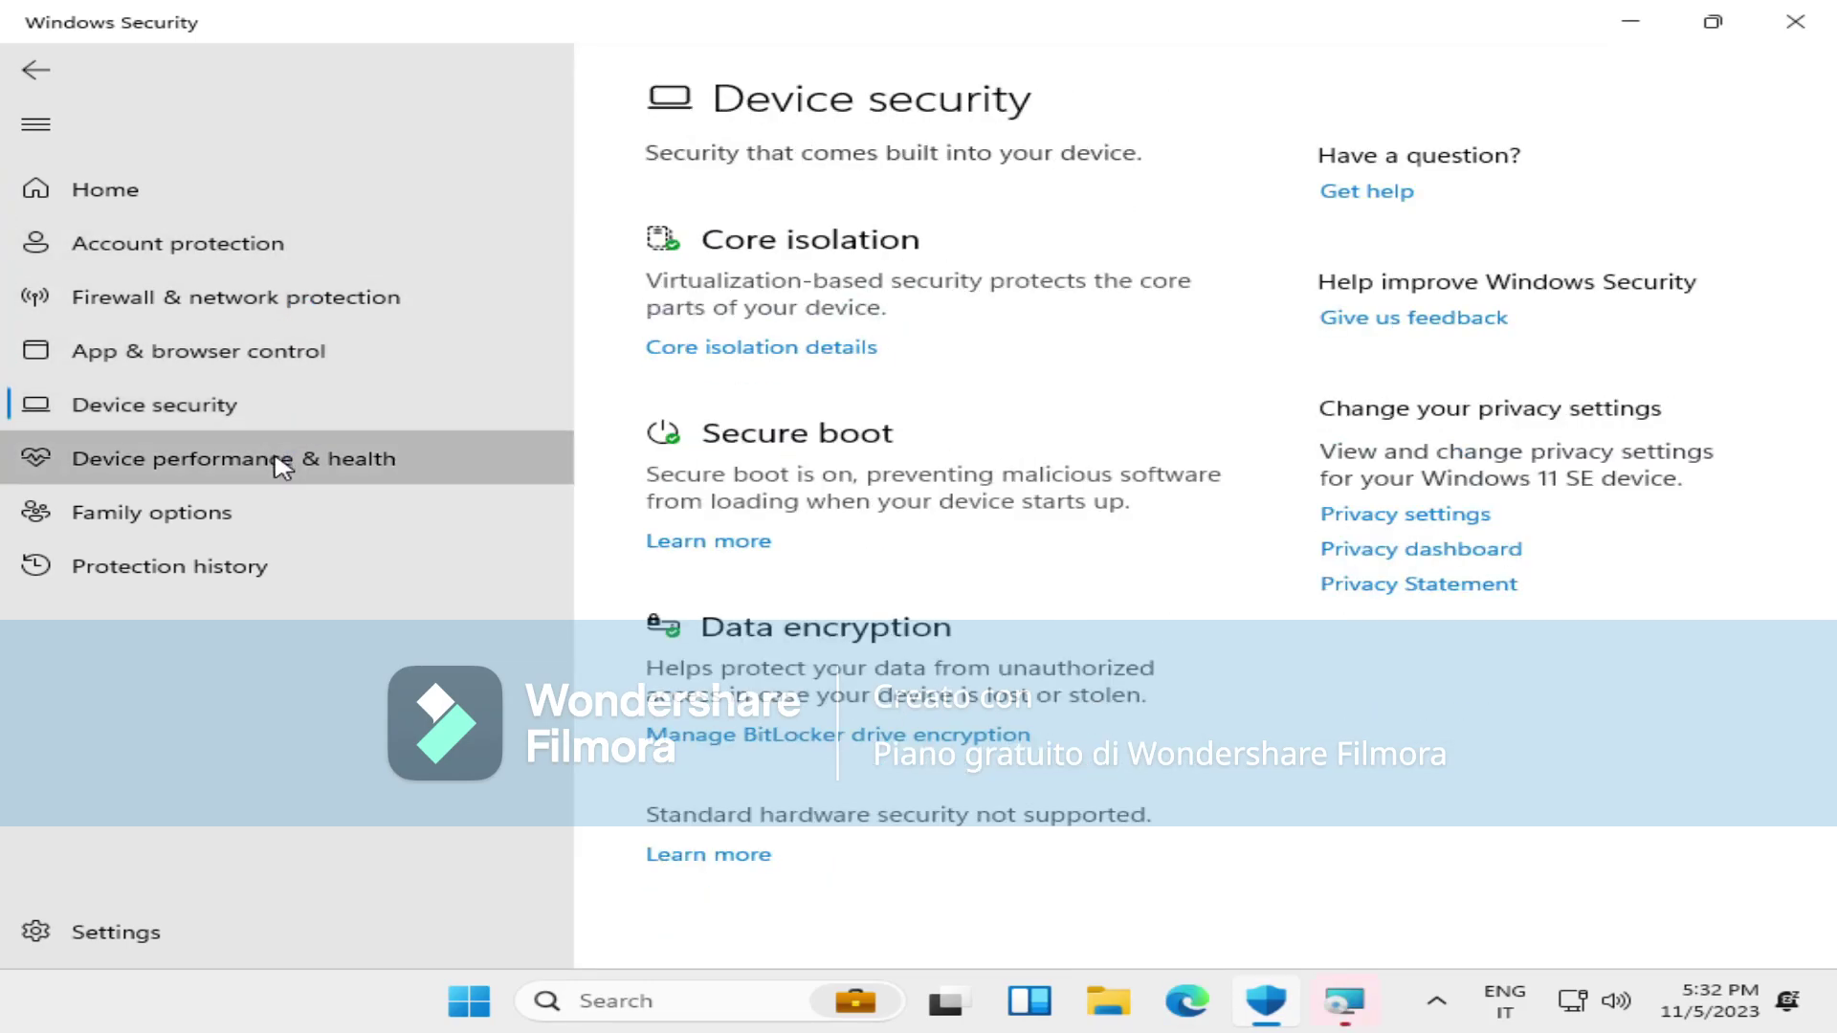
click(279, 463)
click(414, 419)
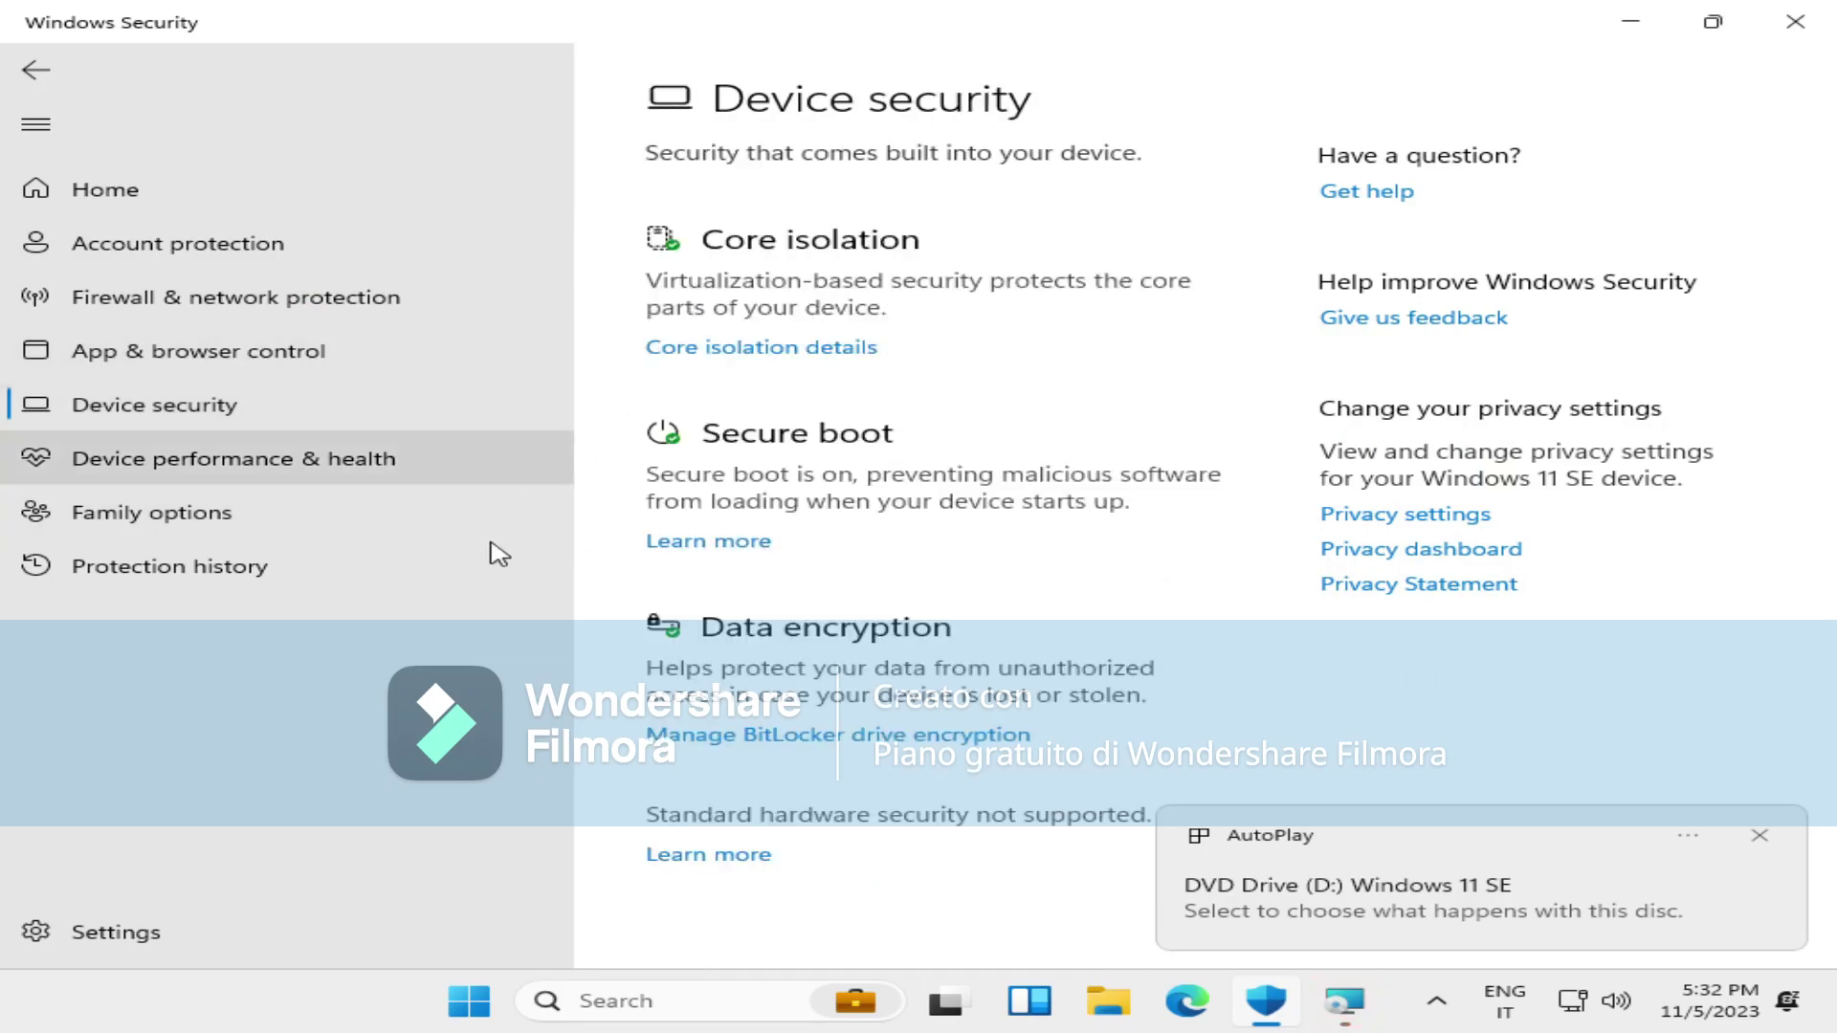
click(1795, 22)
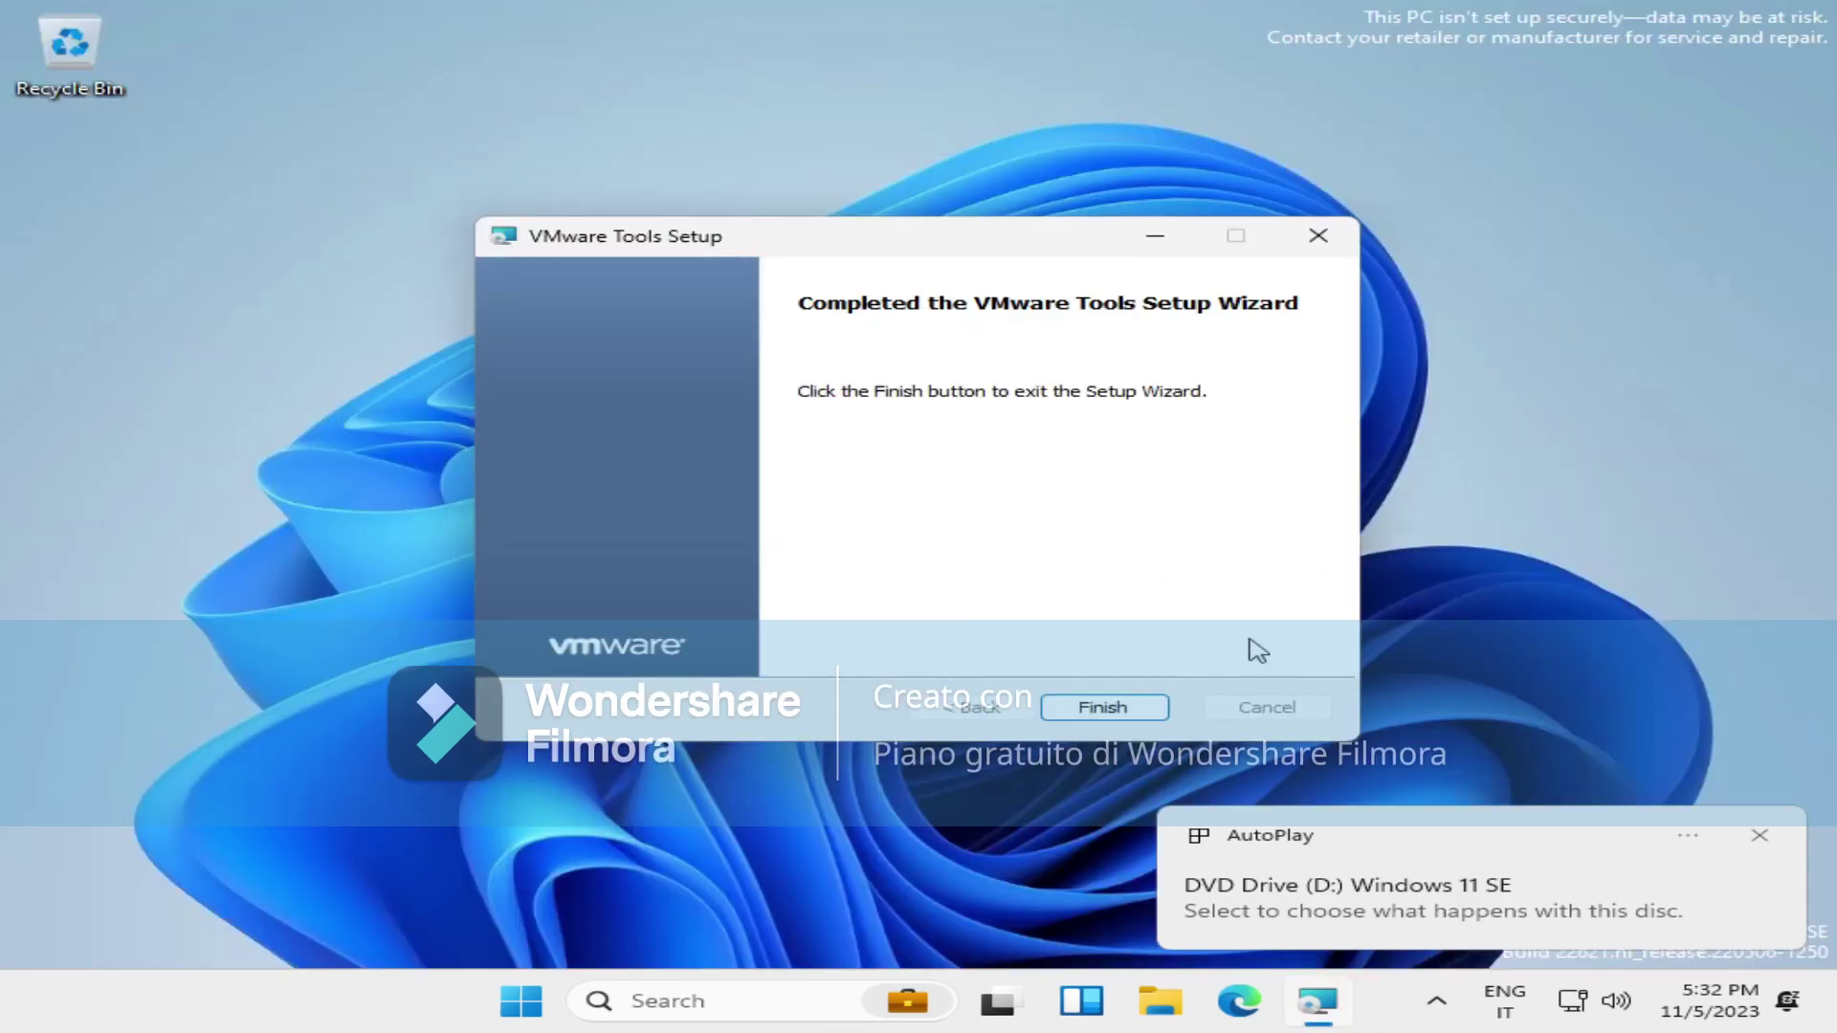
Finish the VMware Tools setup without restarting, then go to Display settings.
click(1064, 701)
click(1064, 563)
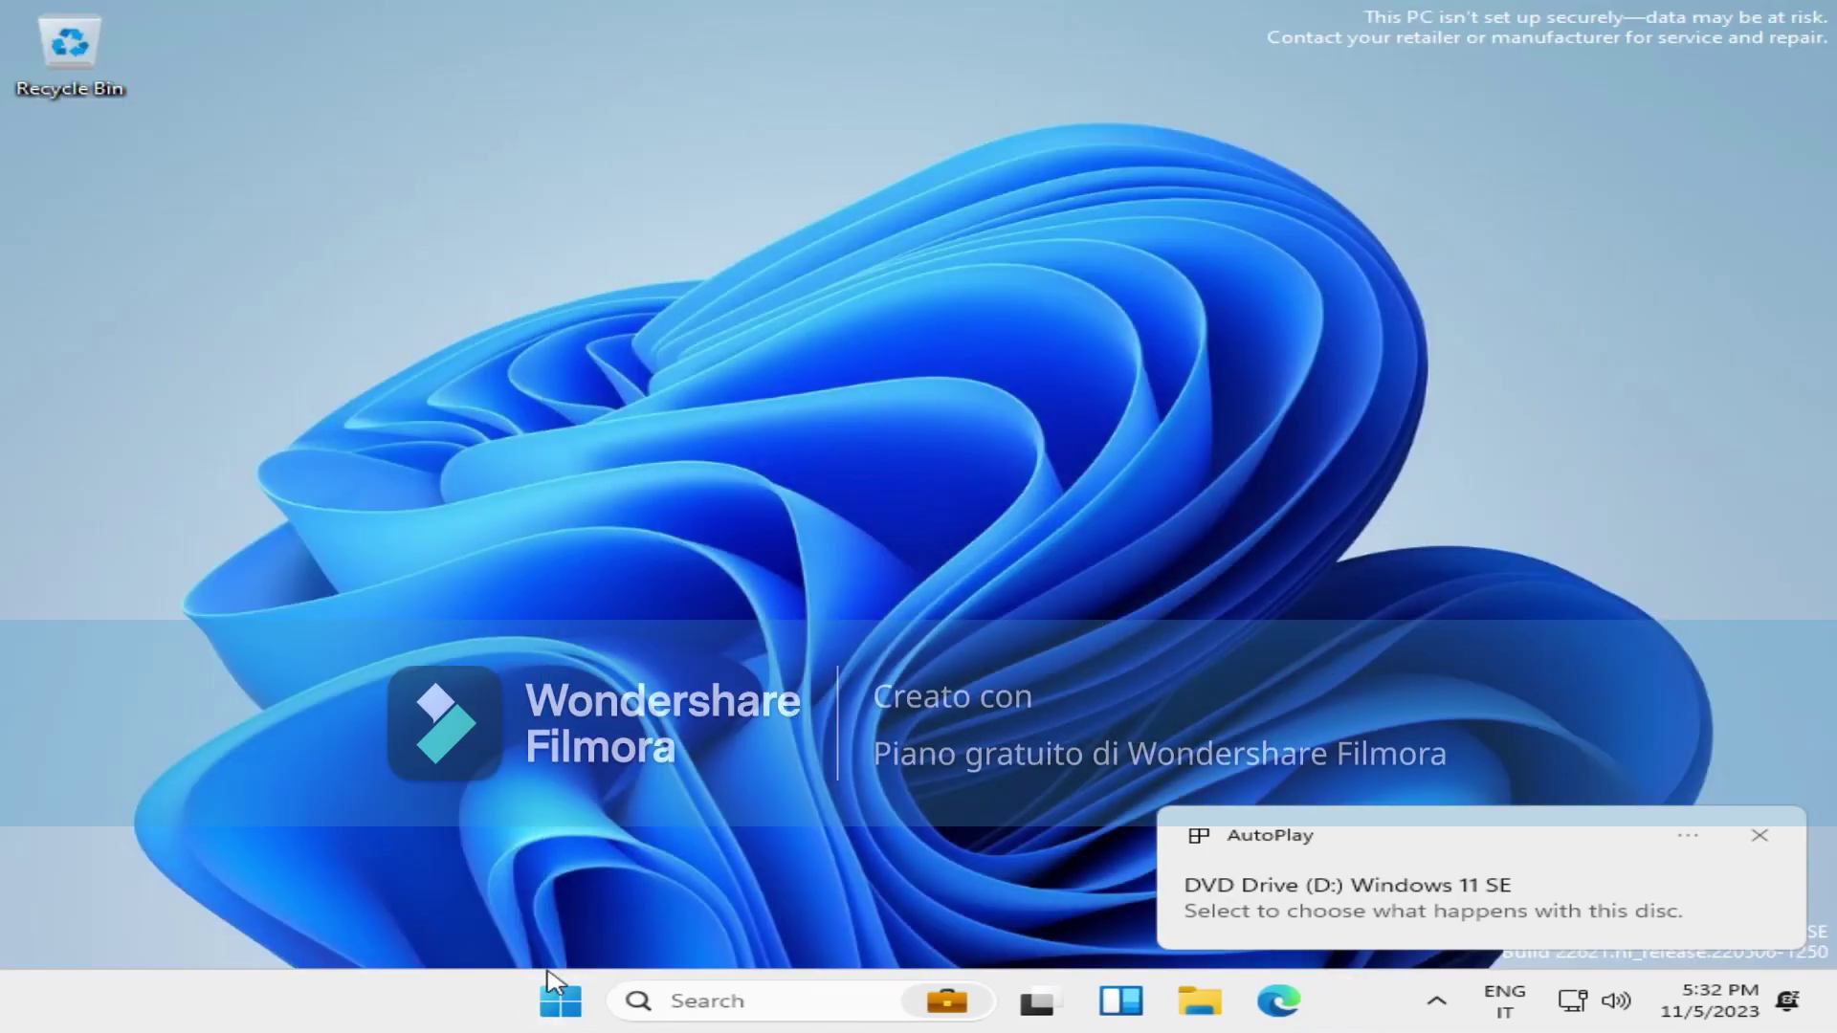
right_click(771, 675)
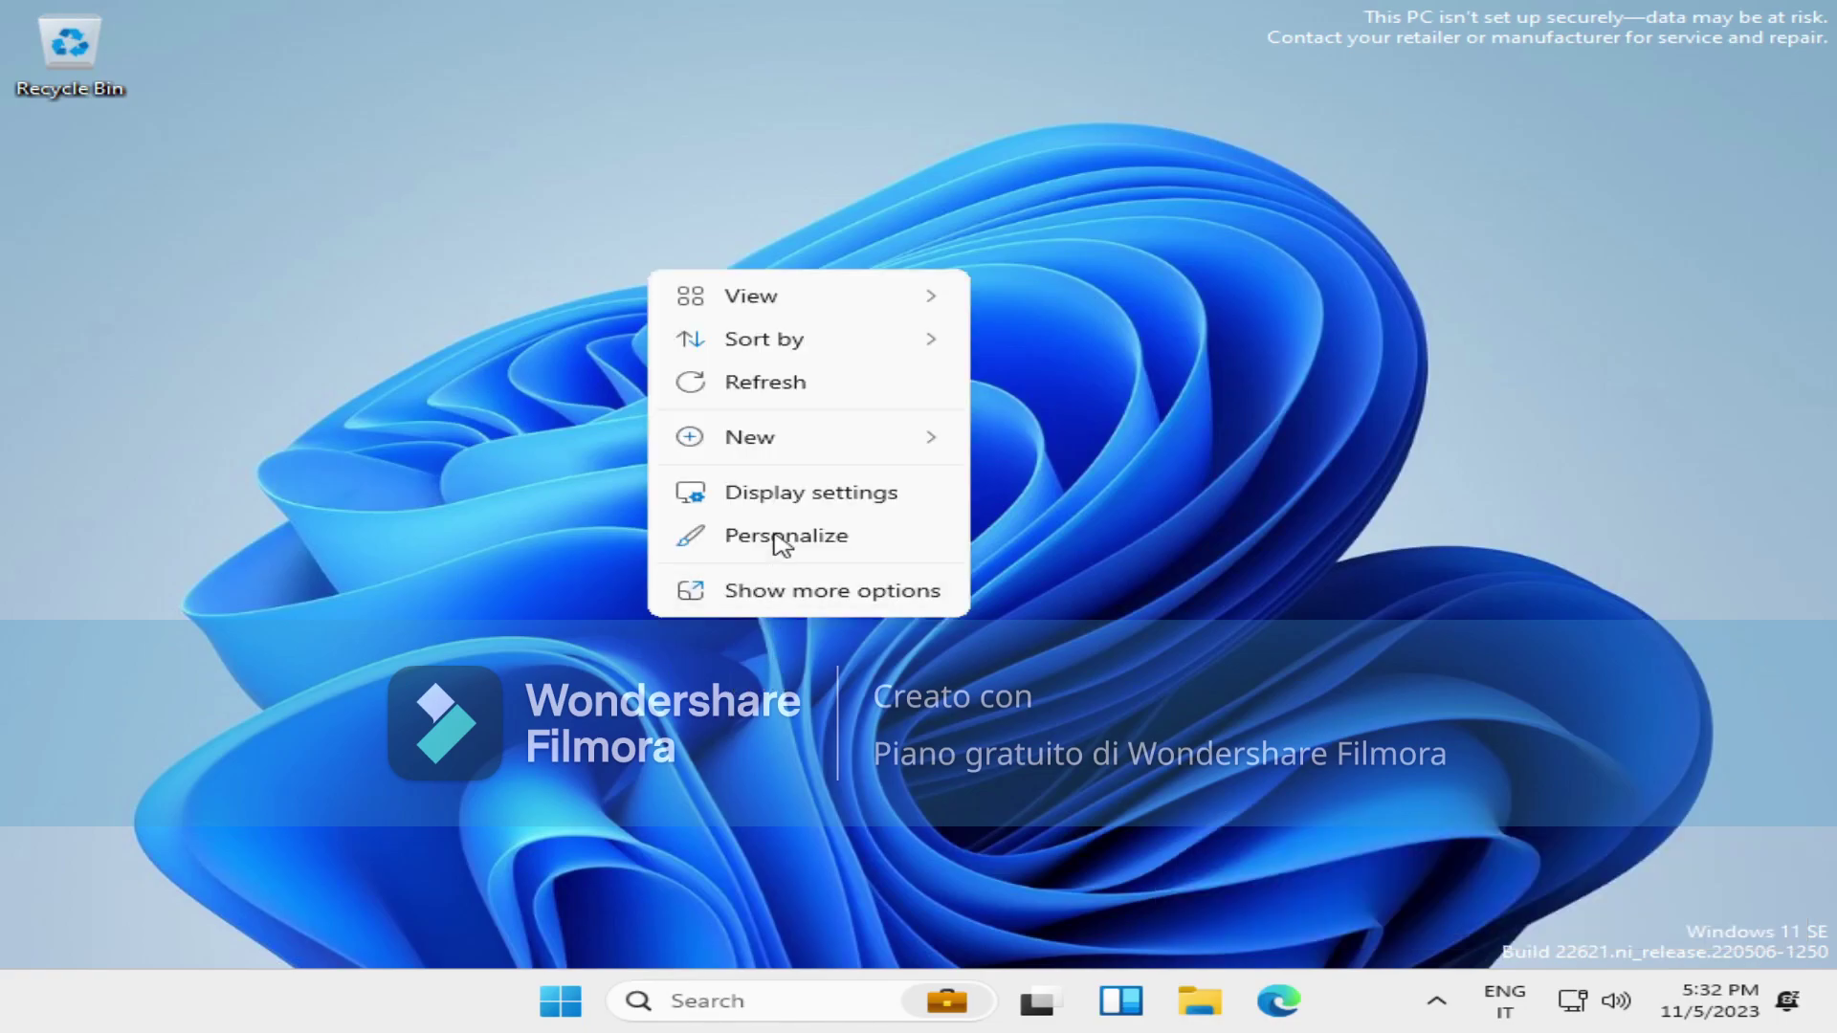
click(781, 493)
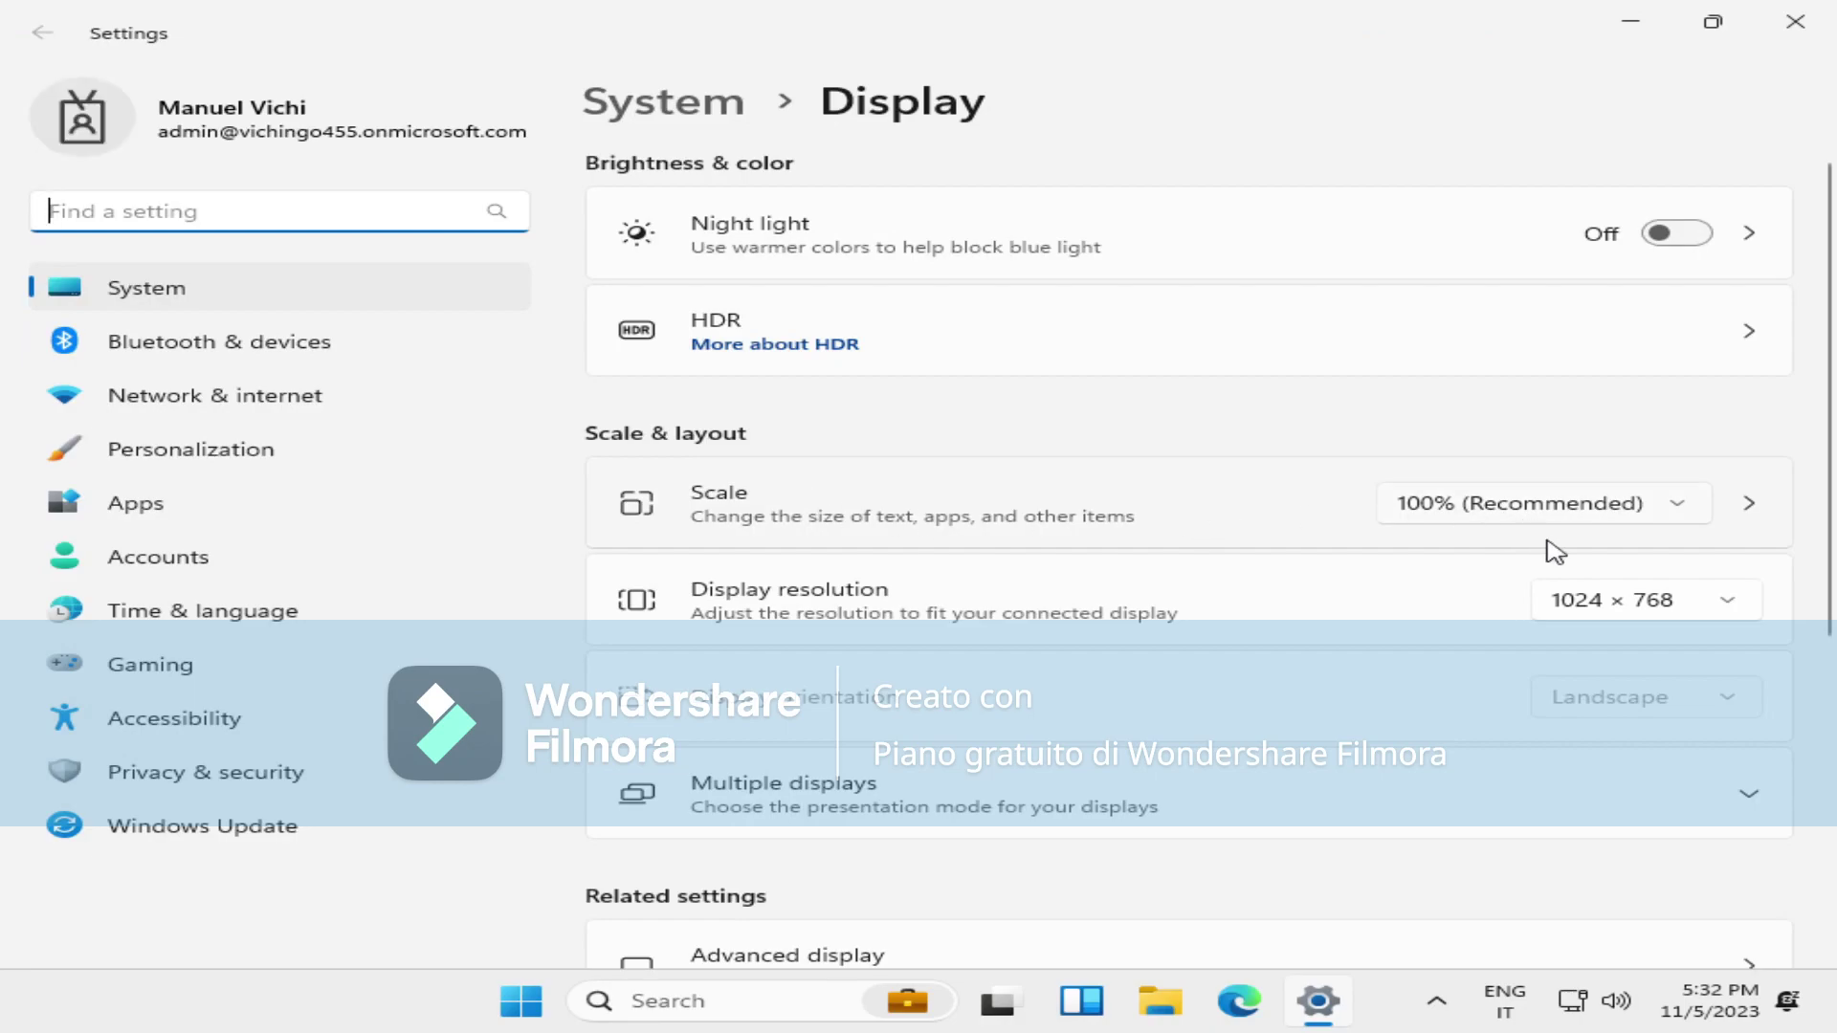
Change the resolution to 1920 × 1080, keep the change, and set scale to 125%.
click(1599, 602)
scroll(1608, 440, up, 4)
click(1634, 547)
click(867, 542)
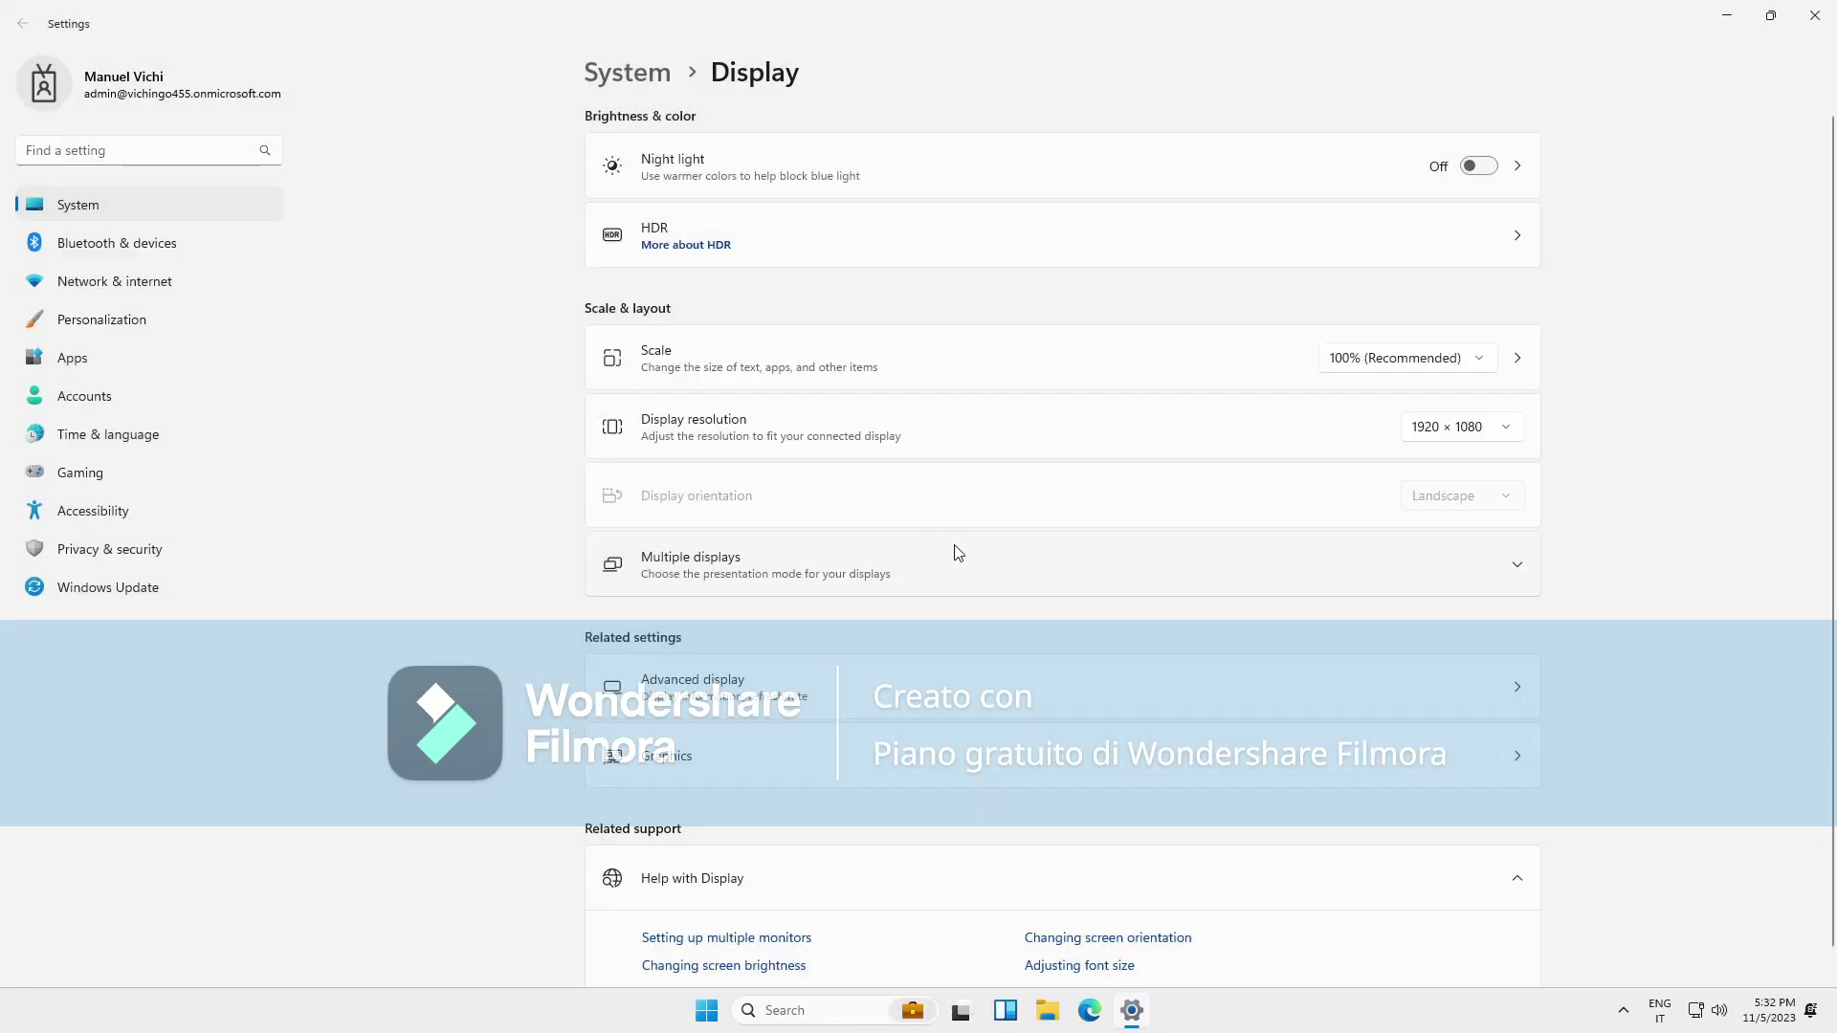
click(1414, 367)
click(1404, 392)
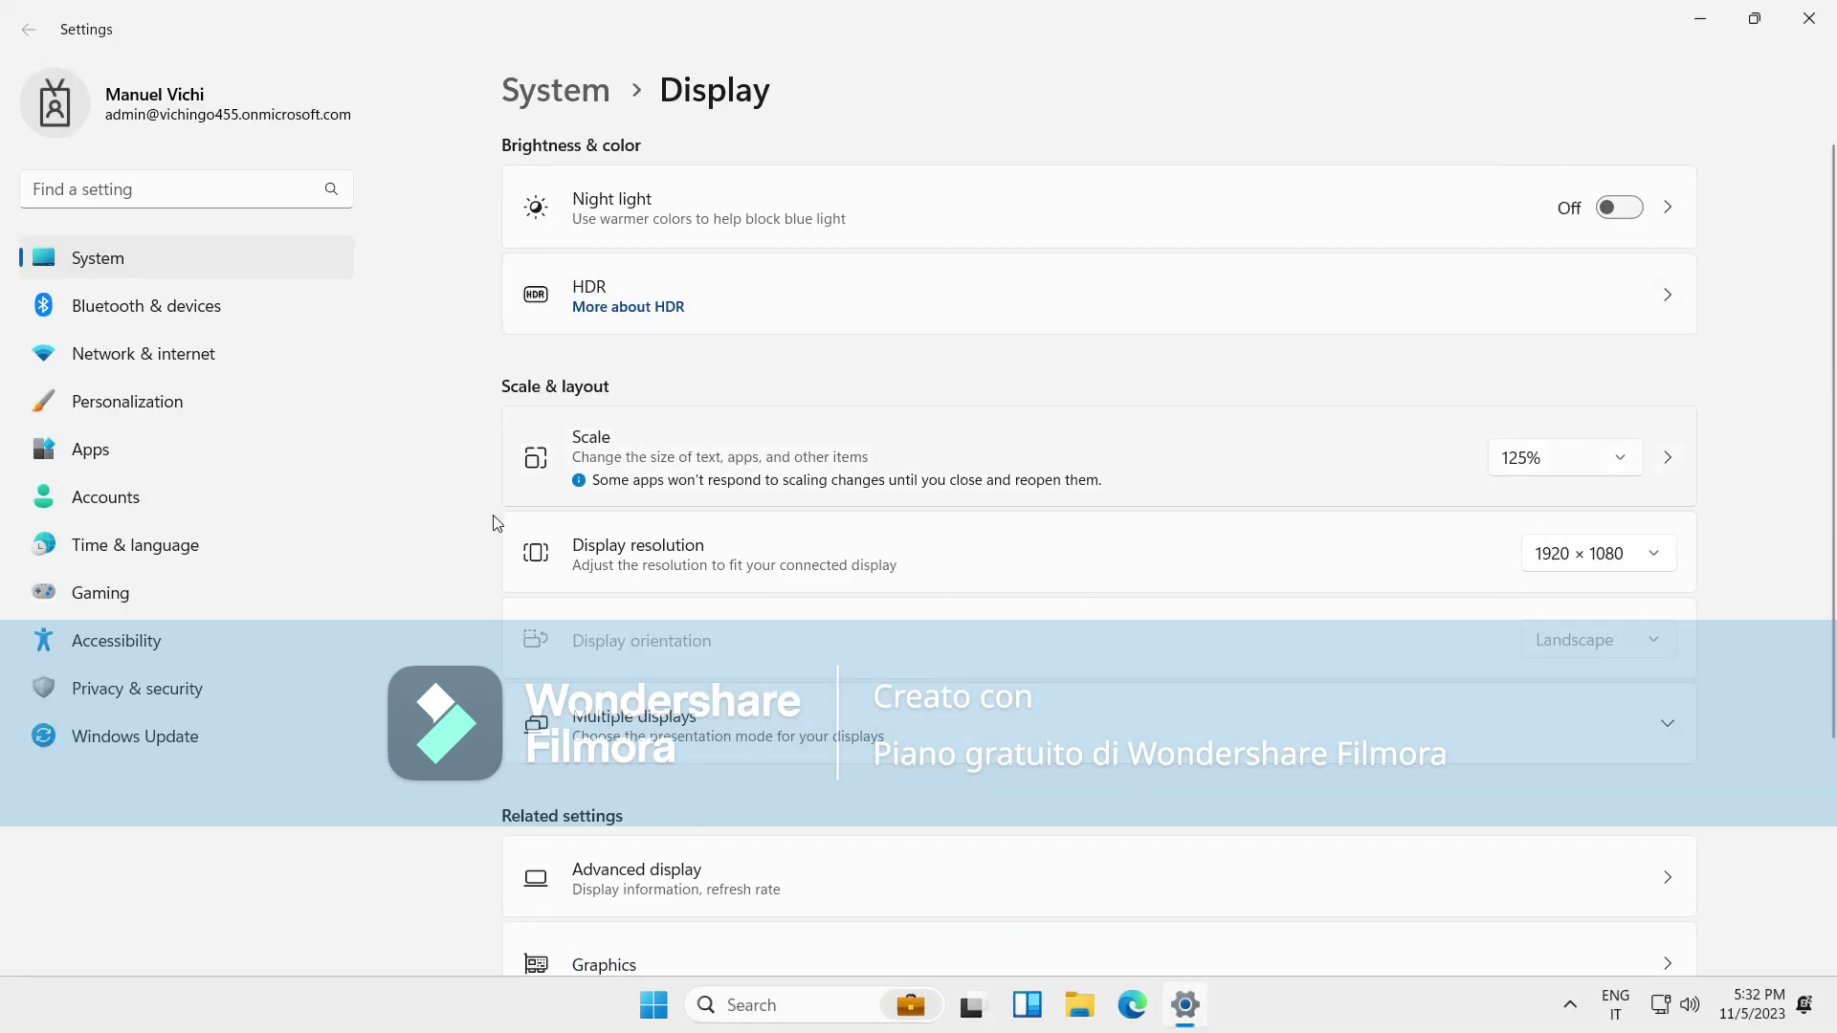
View System > Activation, showing Windows 11 SE not activated with error 0xC004F213.
click(221, 255)
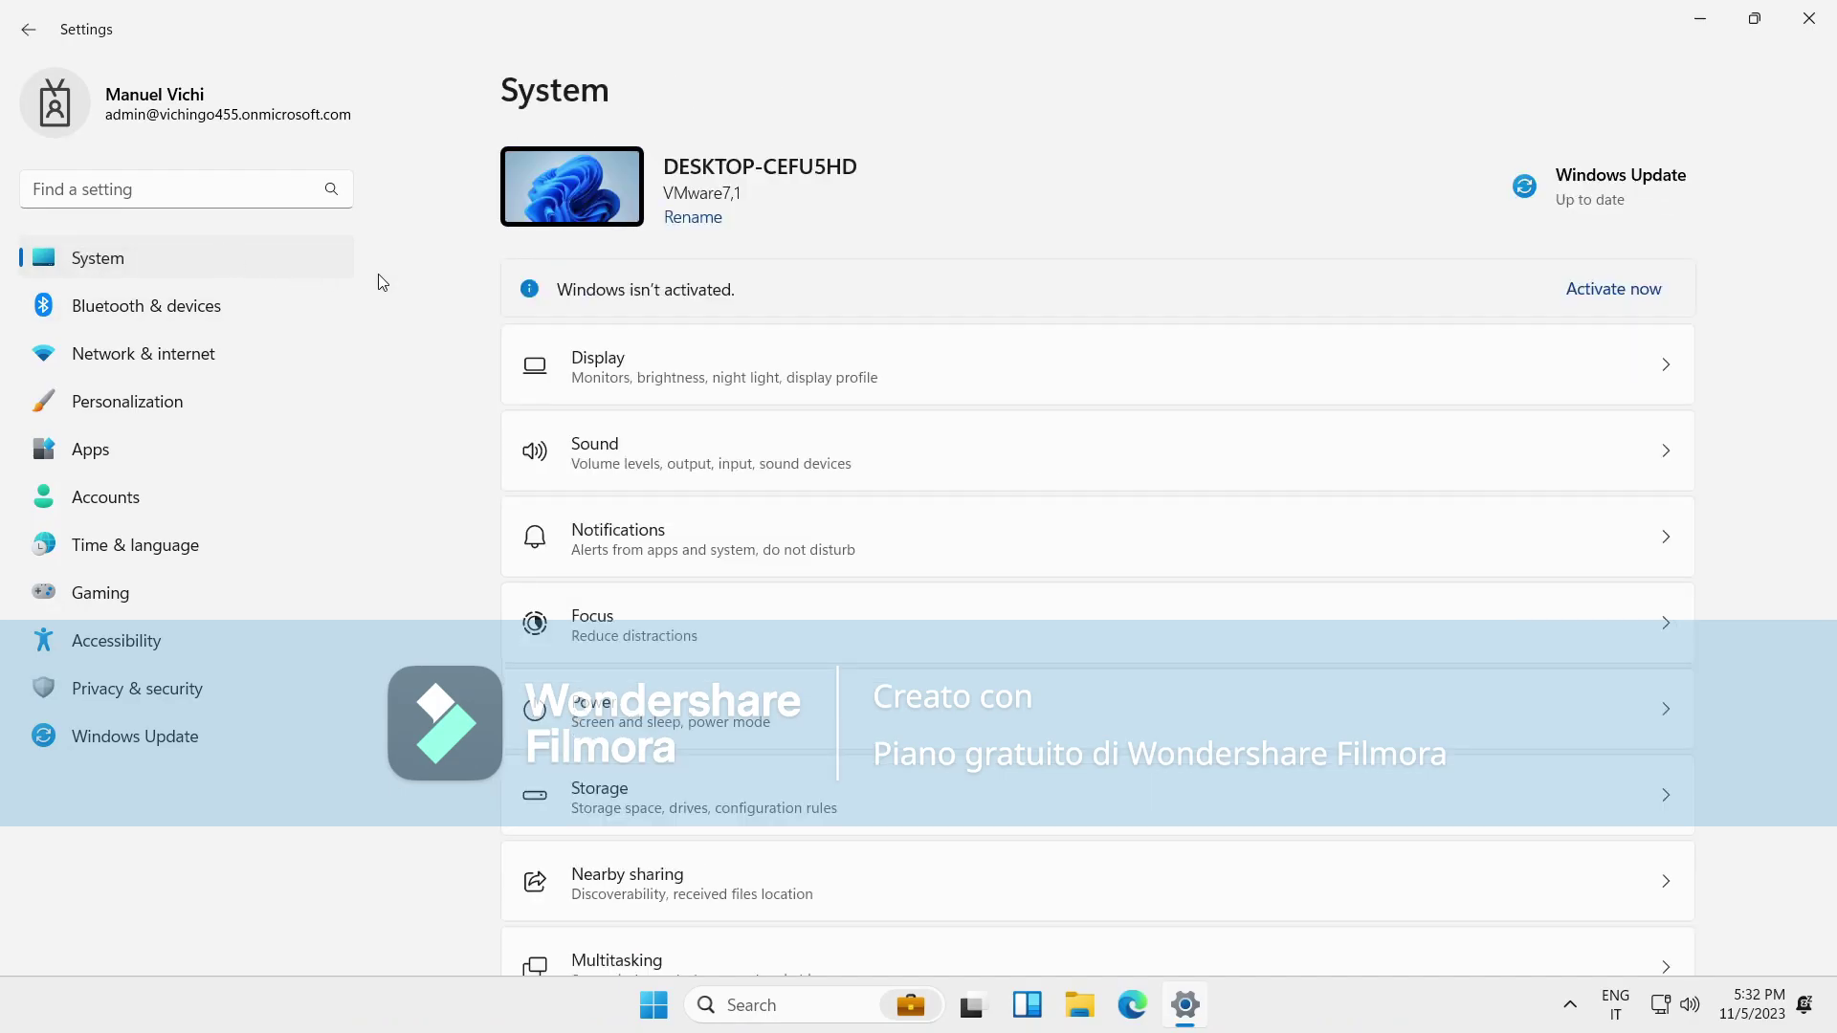
click(1611, 289)
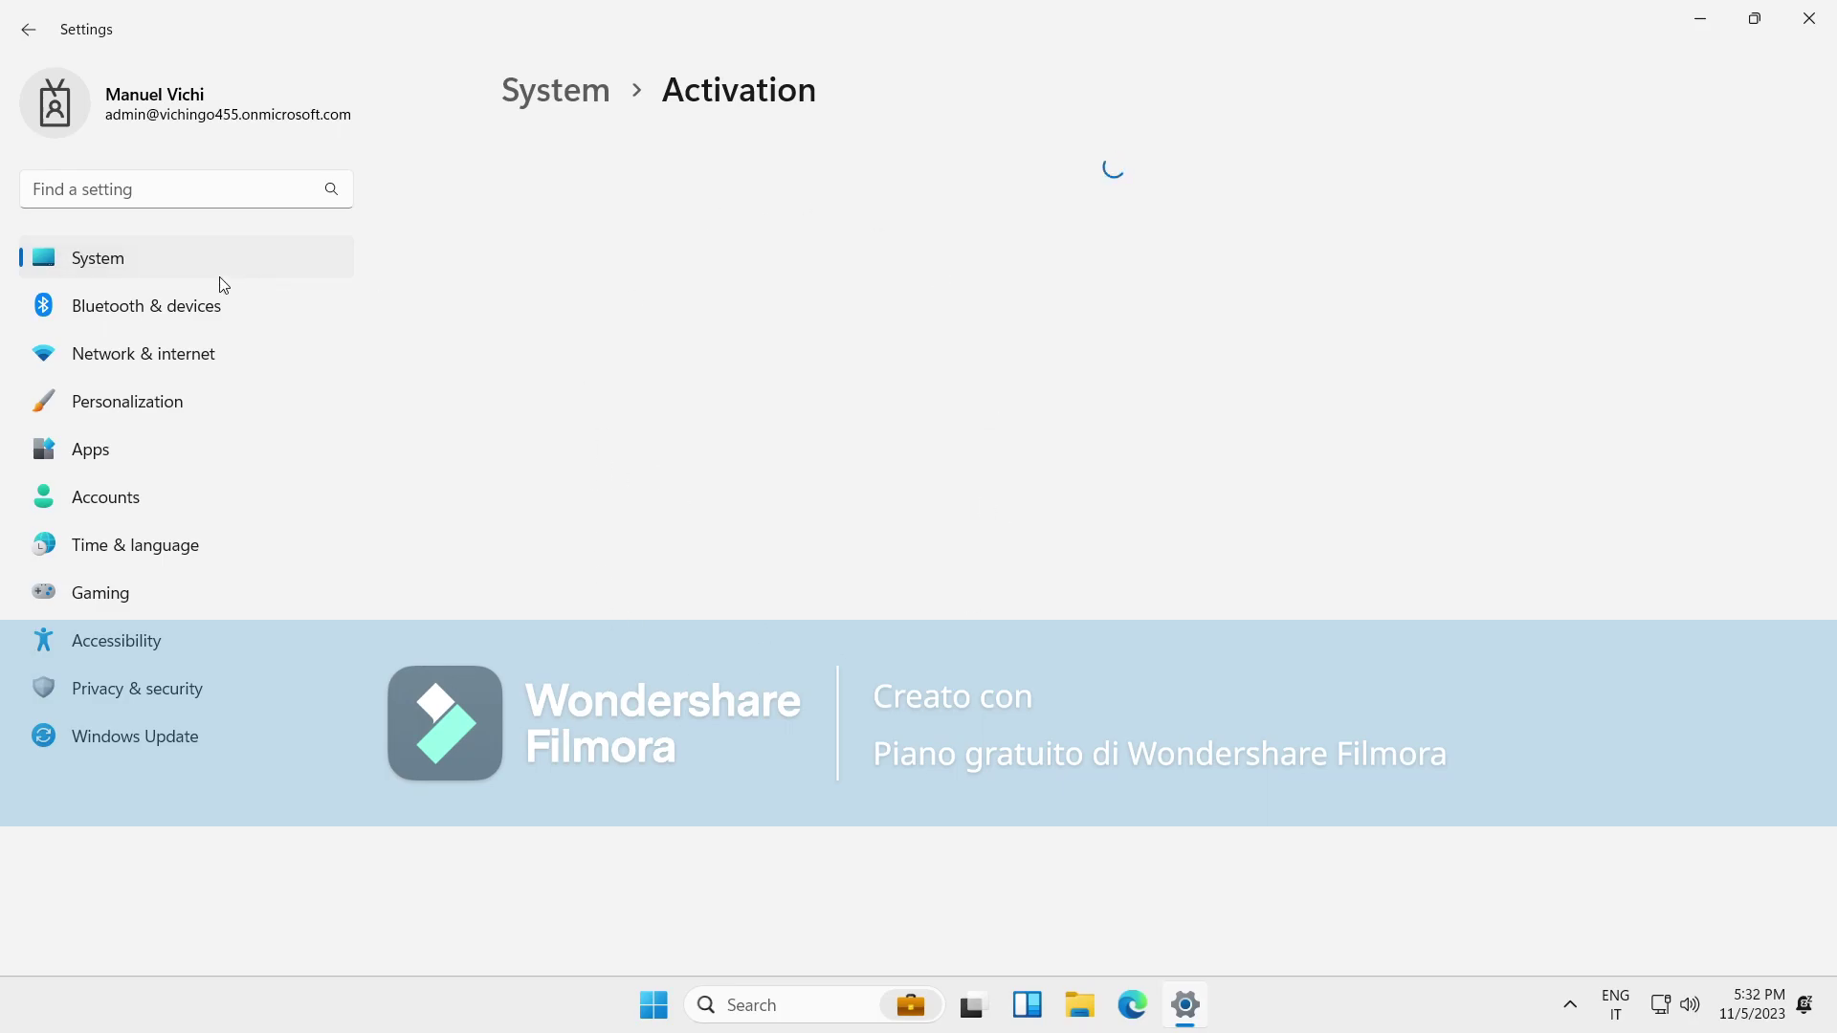
click(174, 273)
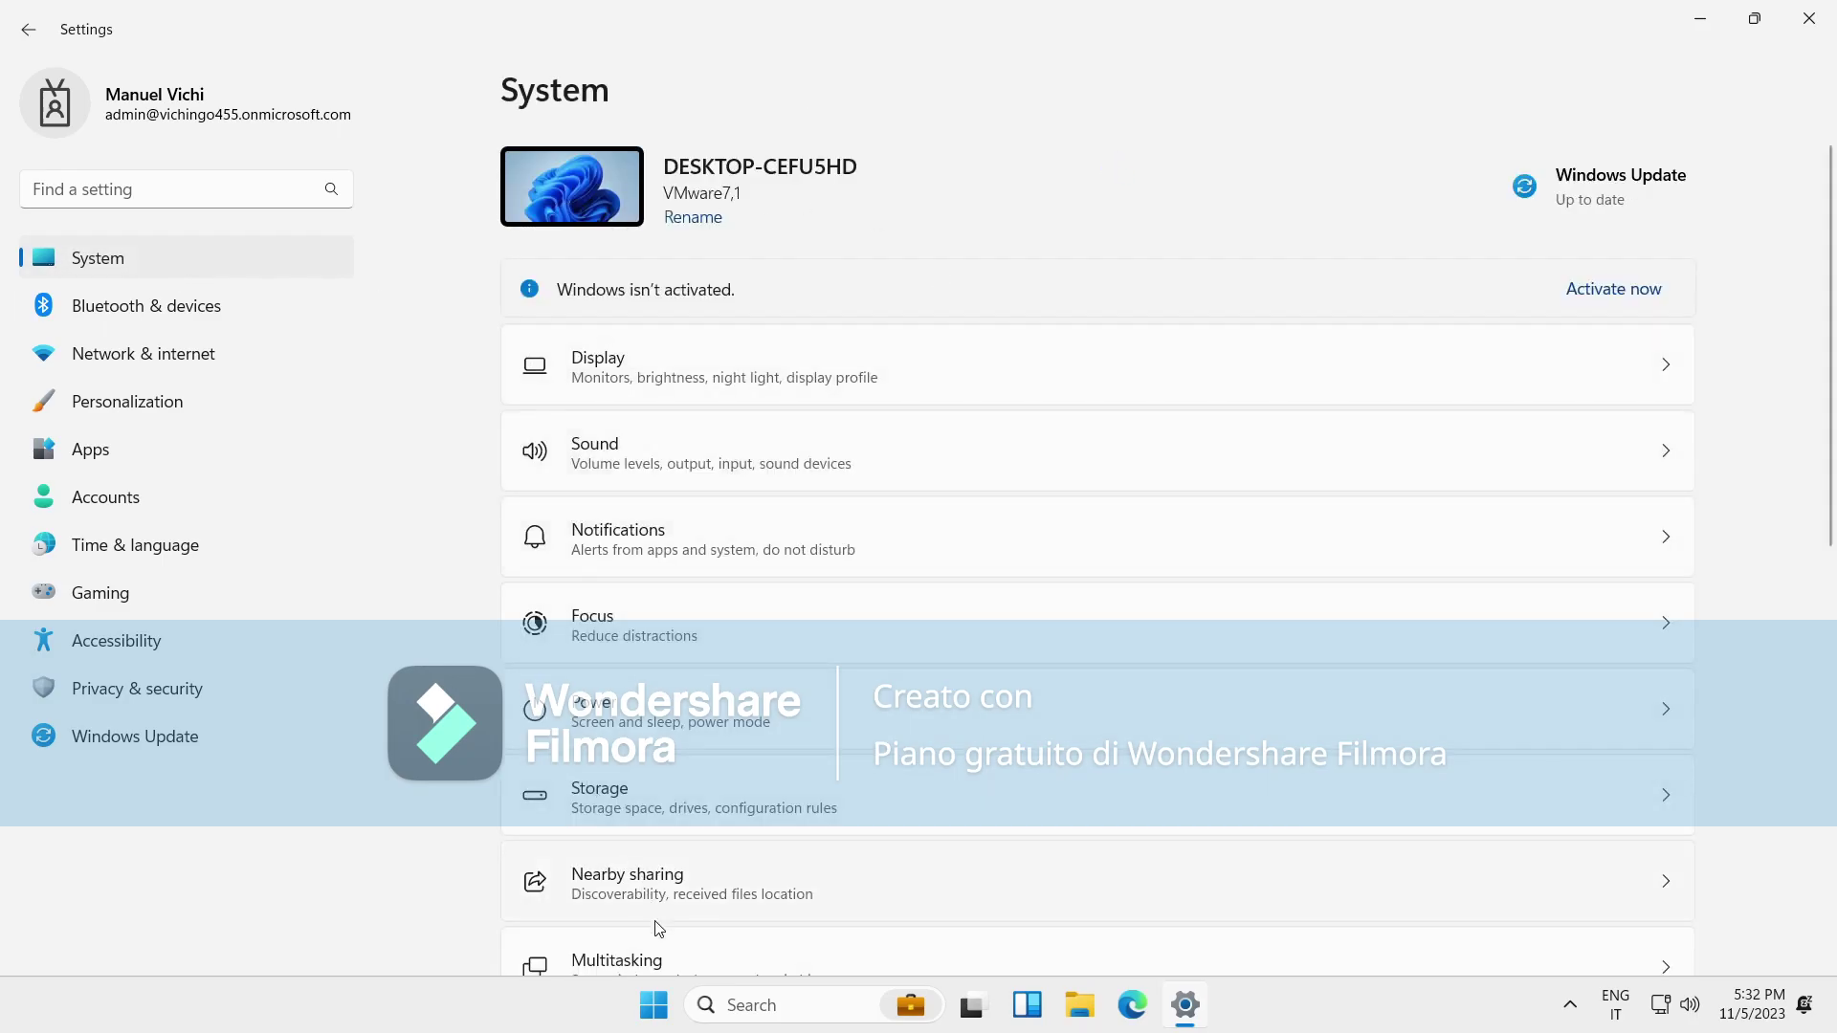
scroll(656, 916, down, 4)
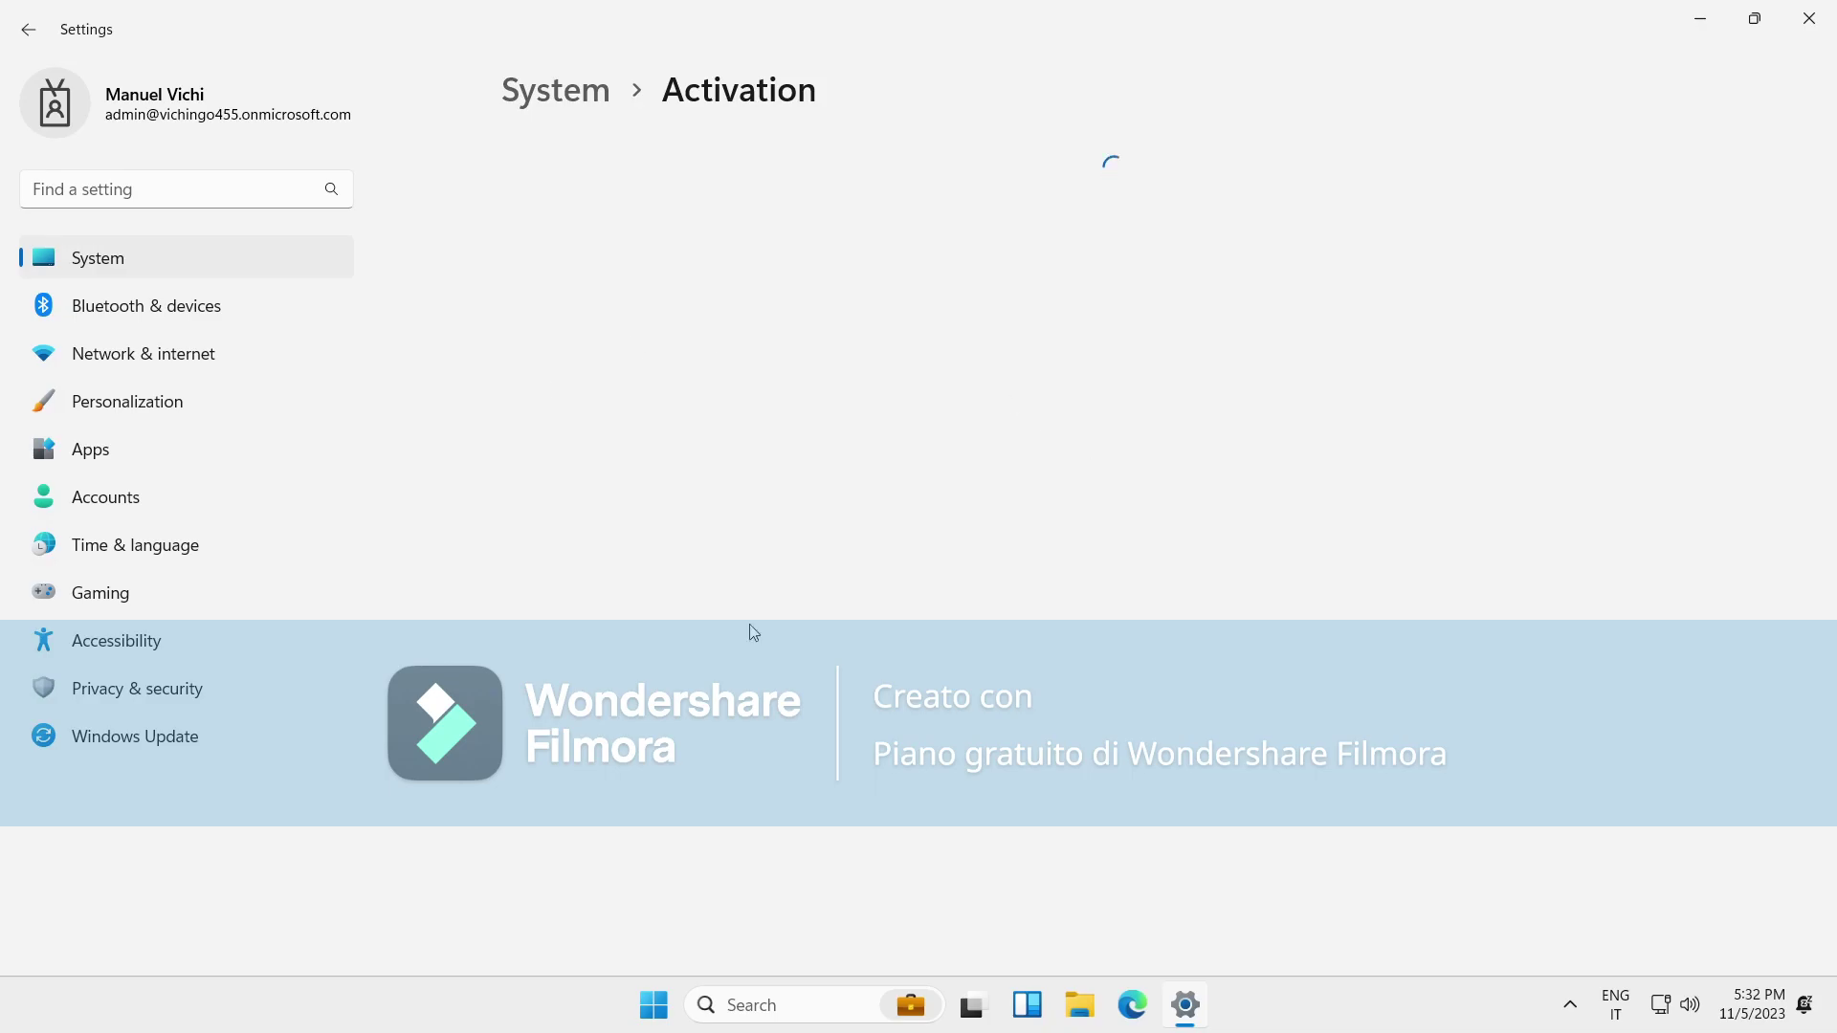
Browse the Start menu's full All apps list, then close it.
click(1268, 1030)
right_click(1268, 1031)
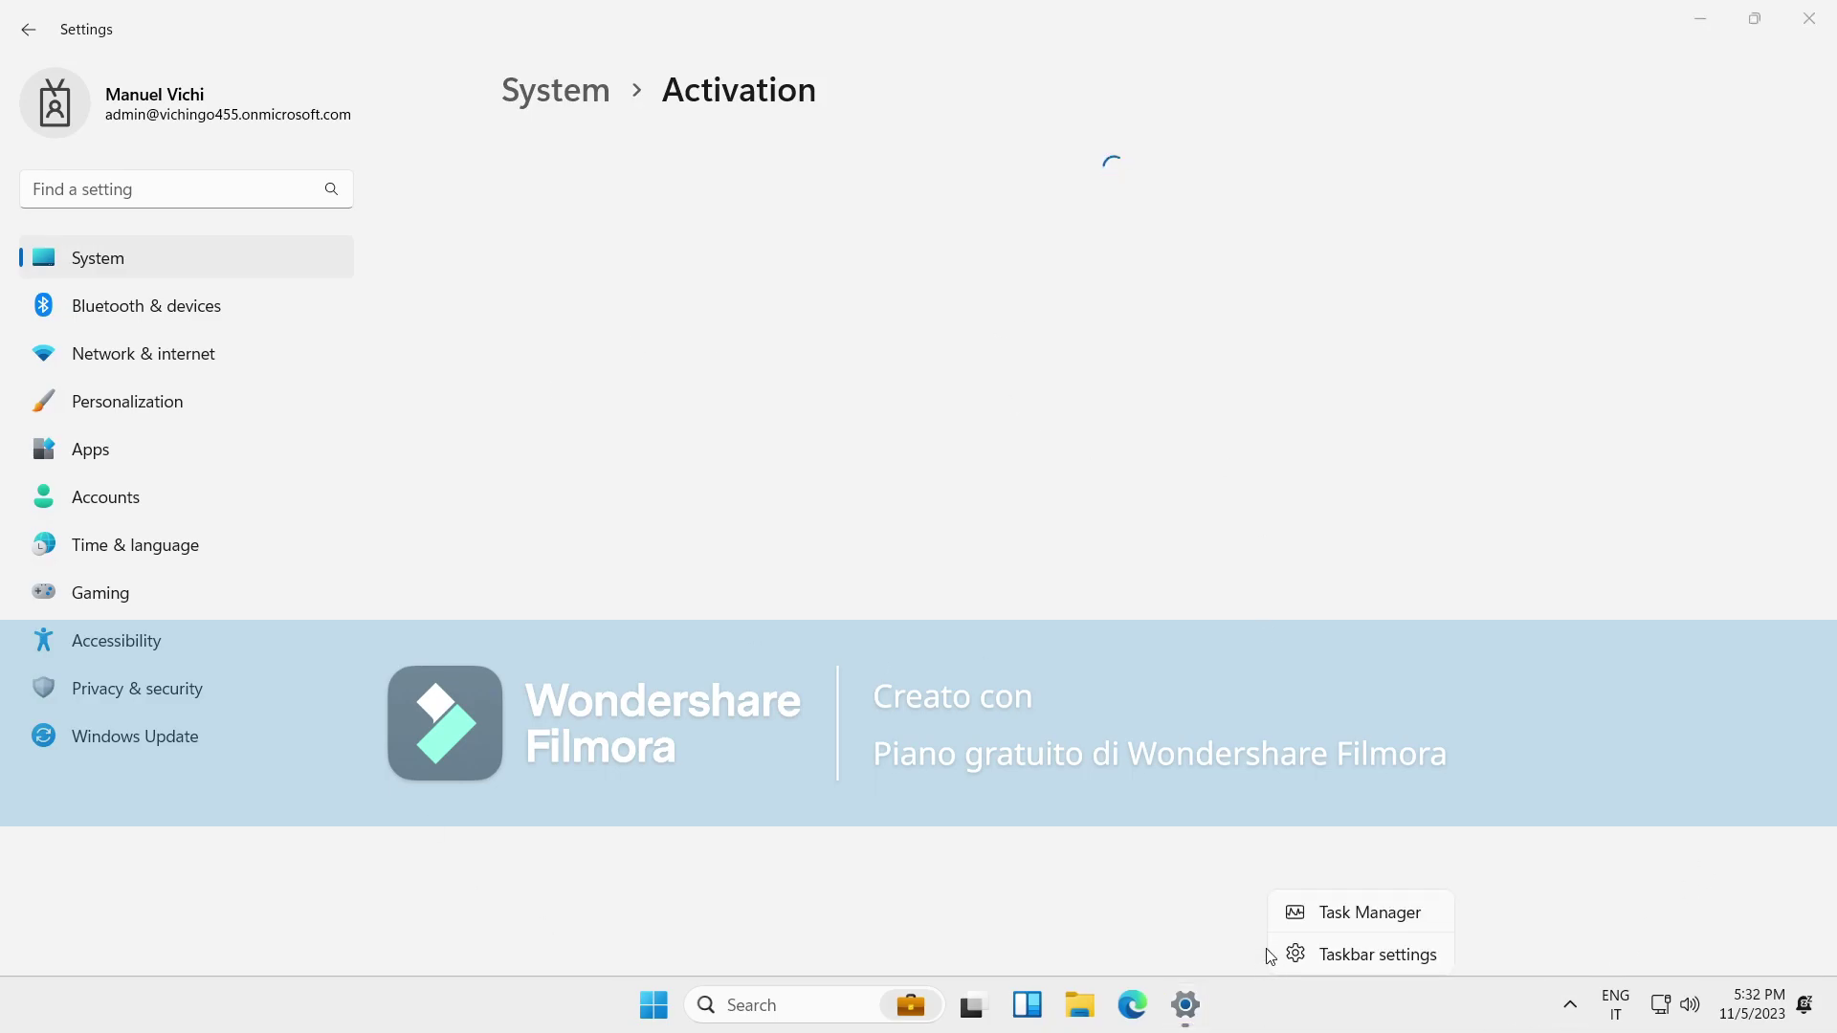
click(624, 1026)
click(653, 1005)
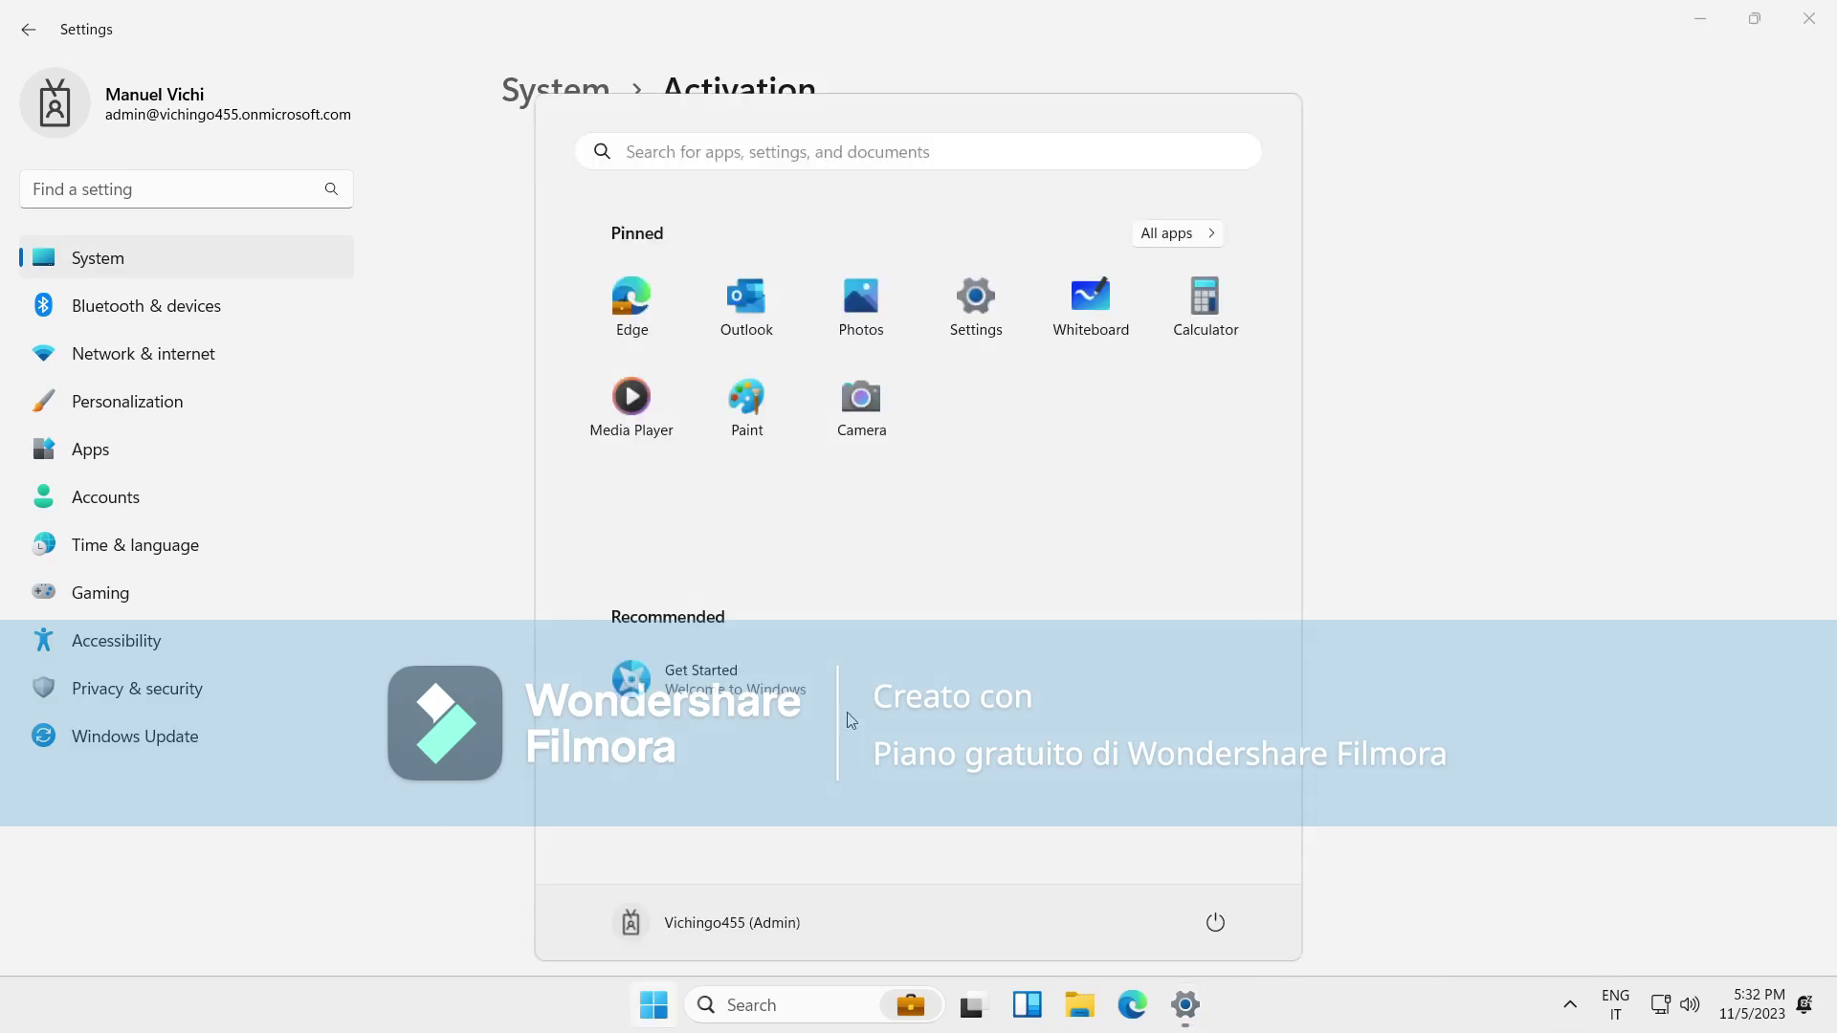
click(1188, 236)
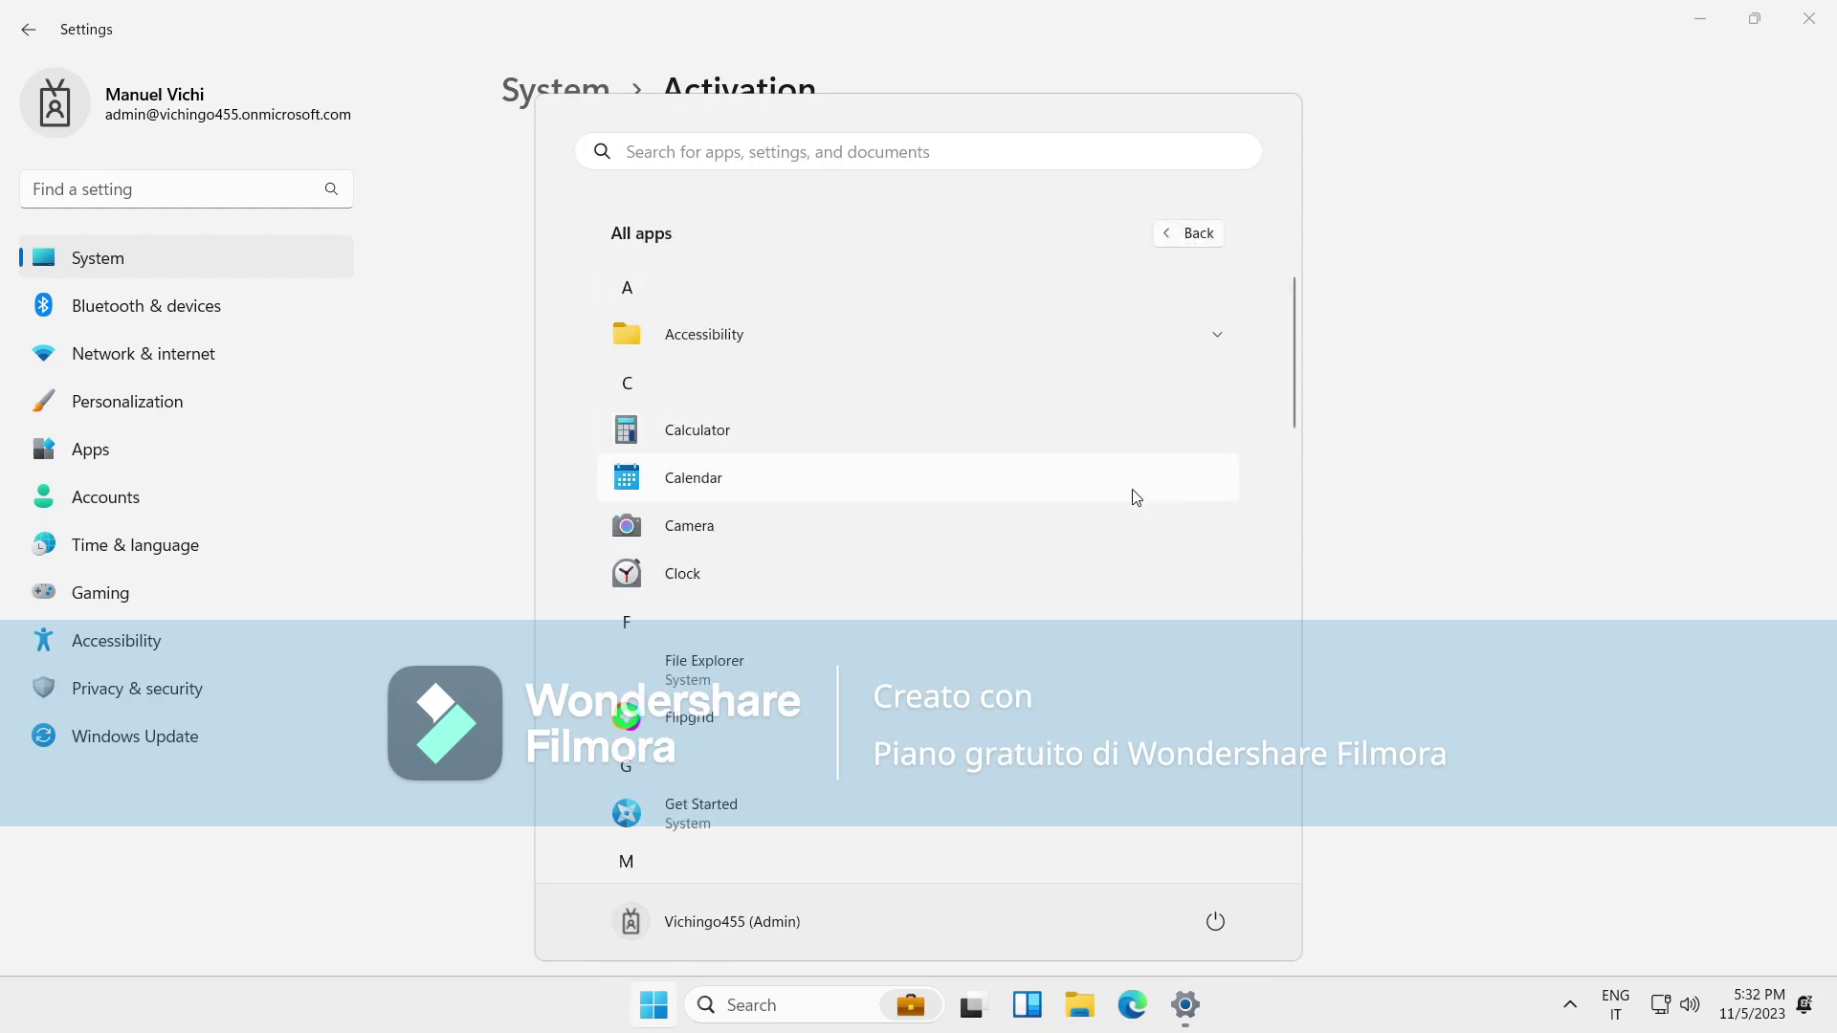
scroll(1143, 526, down, 4)
scroll(1087, 741, down, 10)
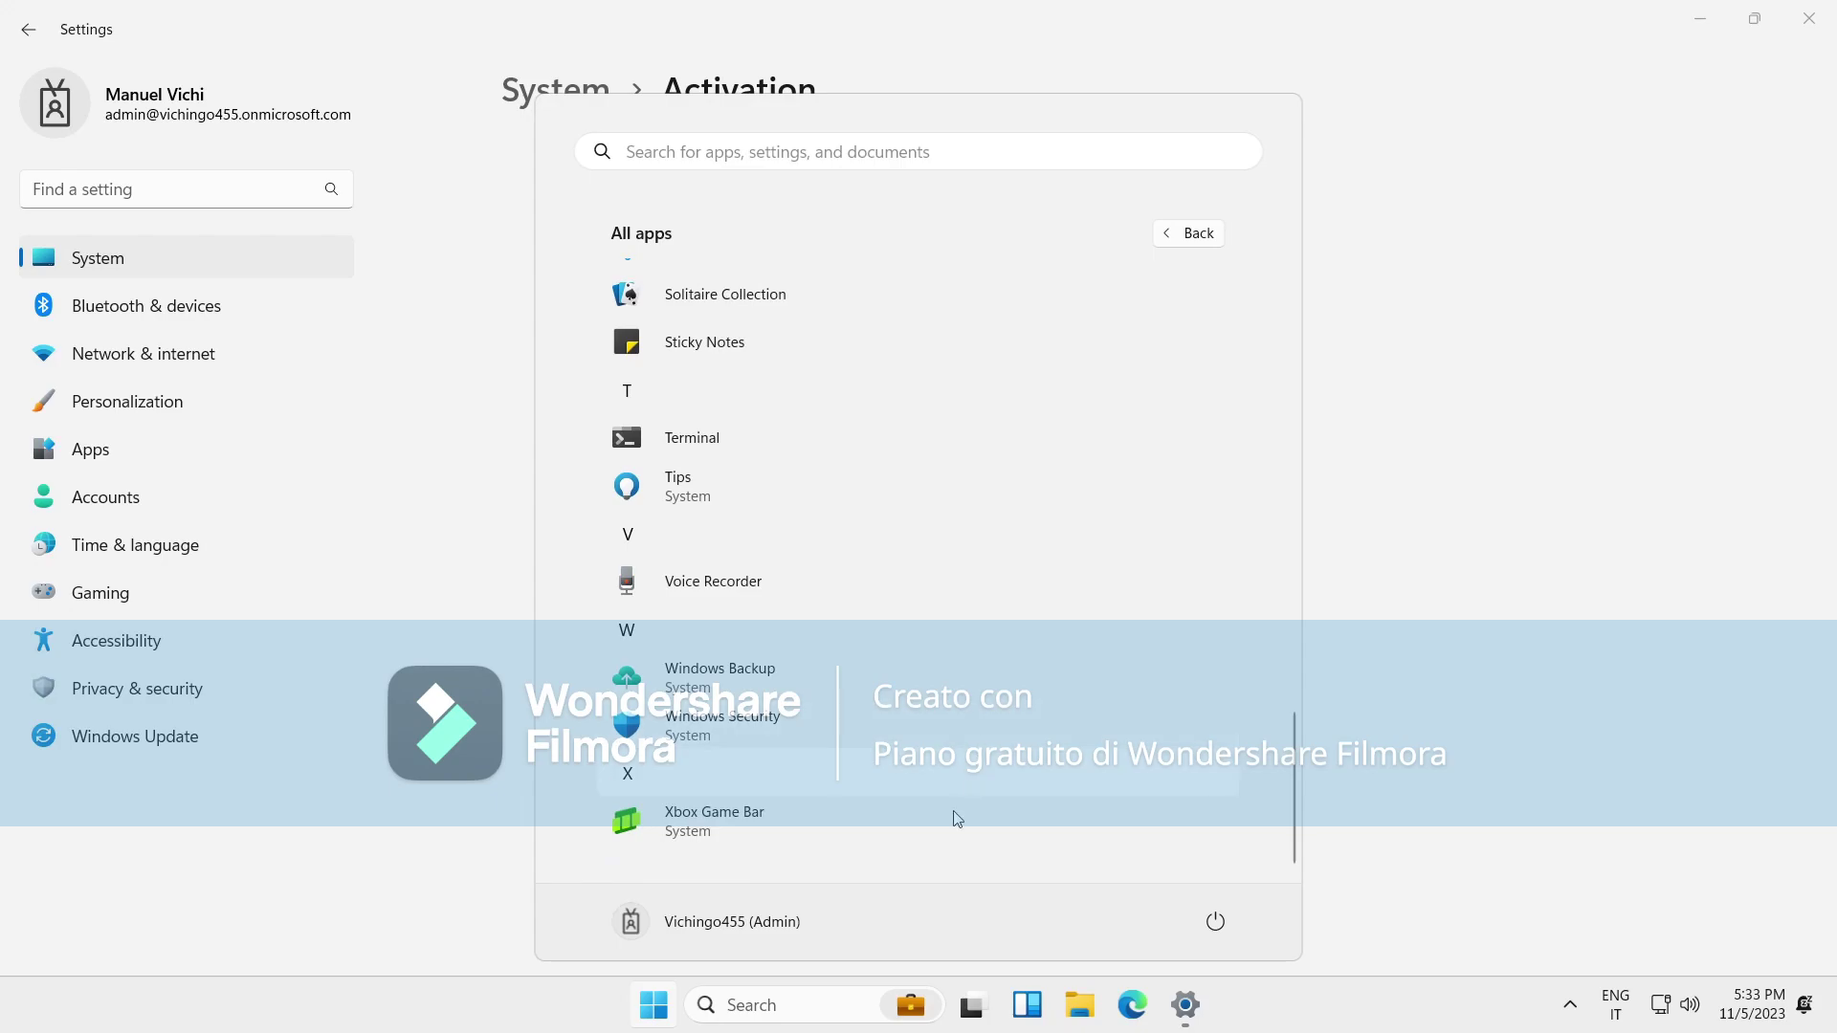
scroll(1022, 579, up, 4)
scroll(1026, 555, up, 5)
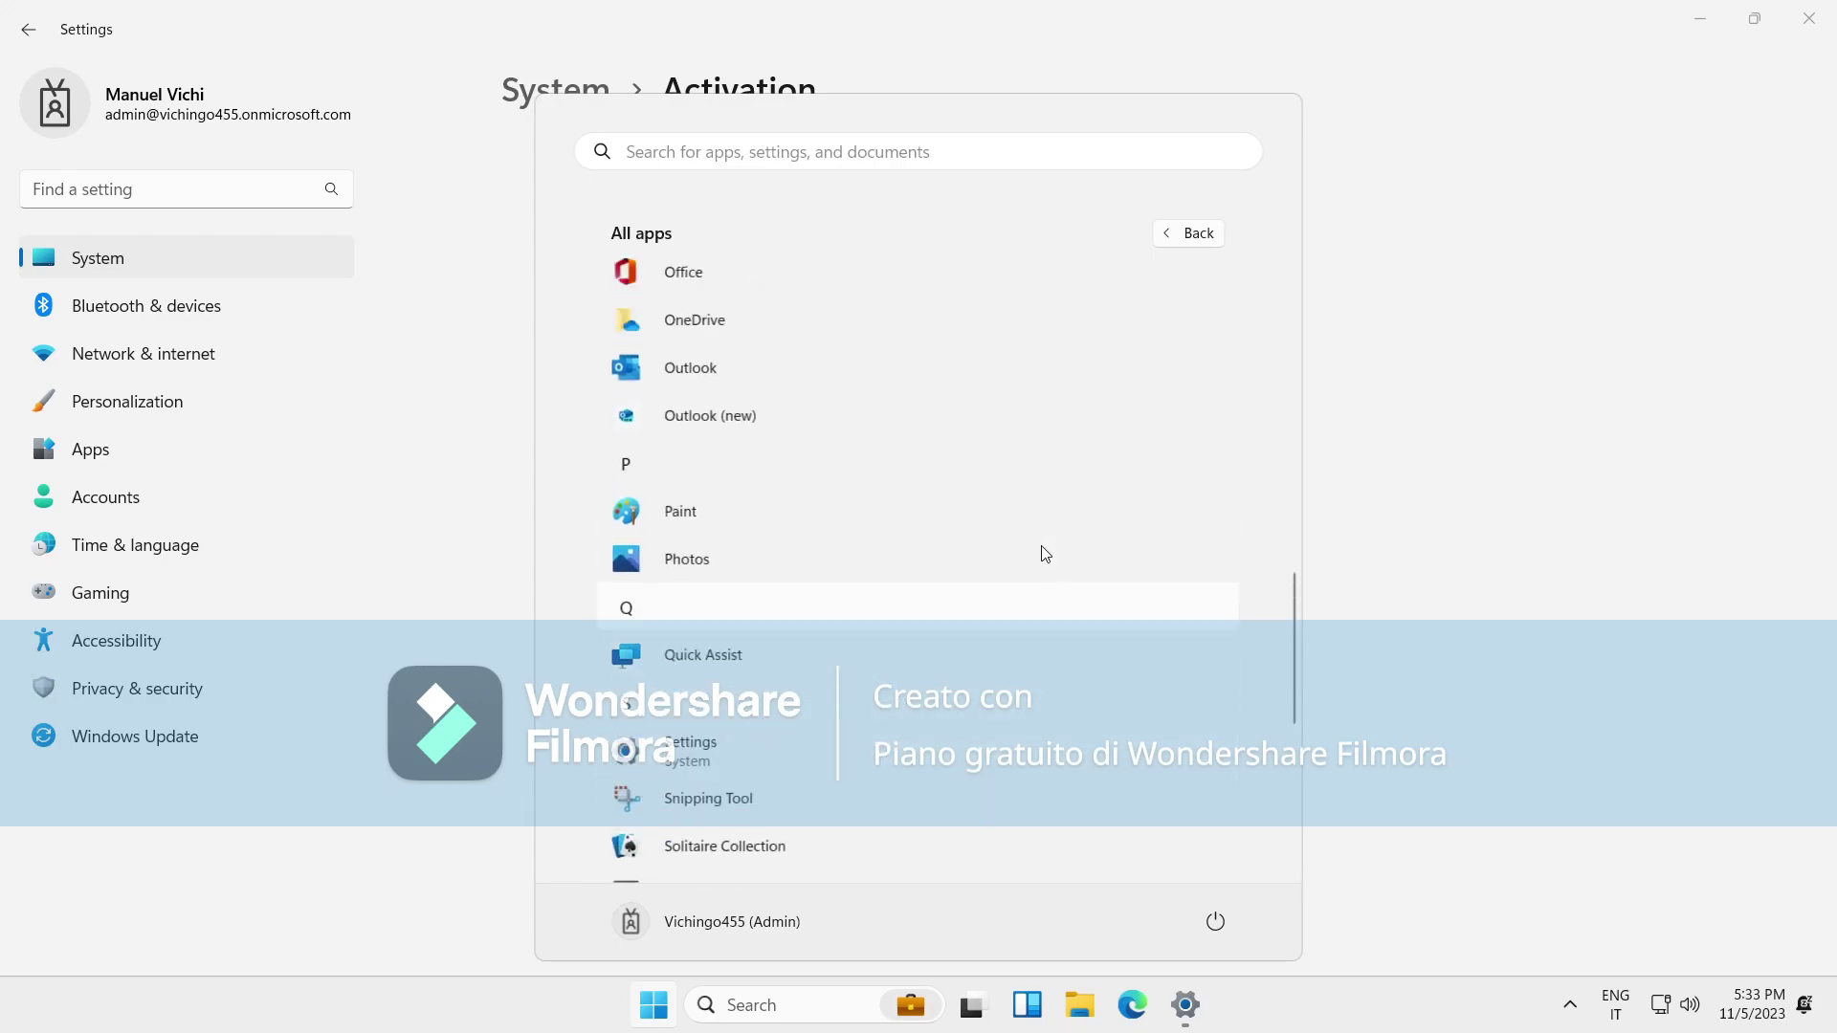
scroll(985, 785, up, 2)
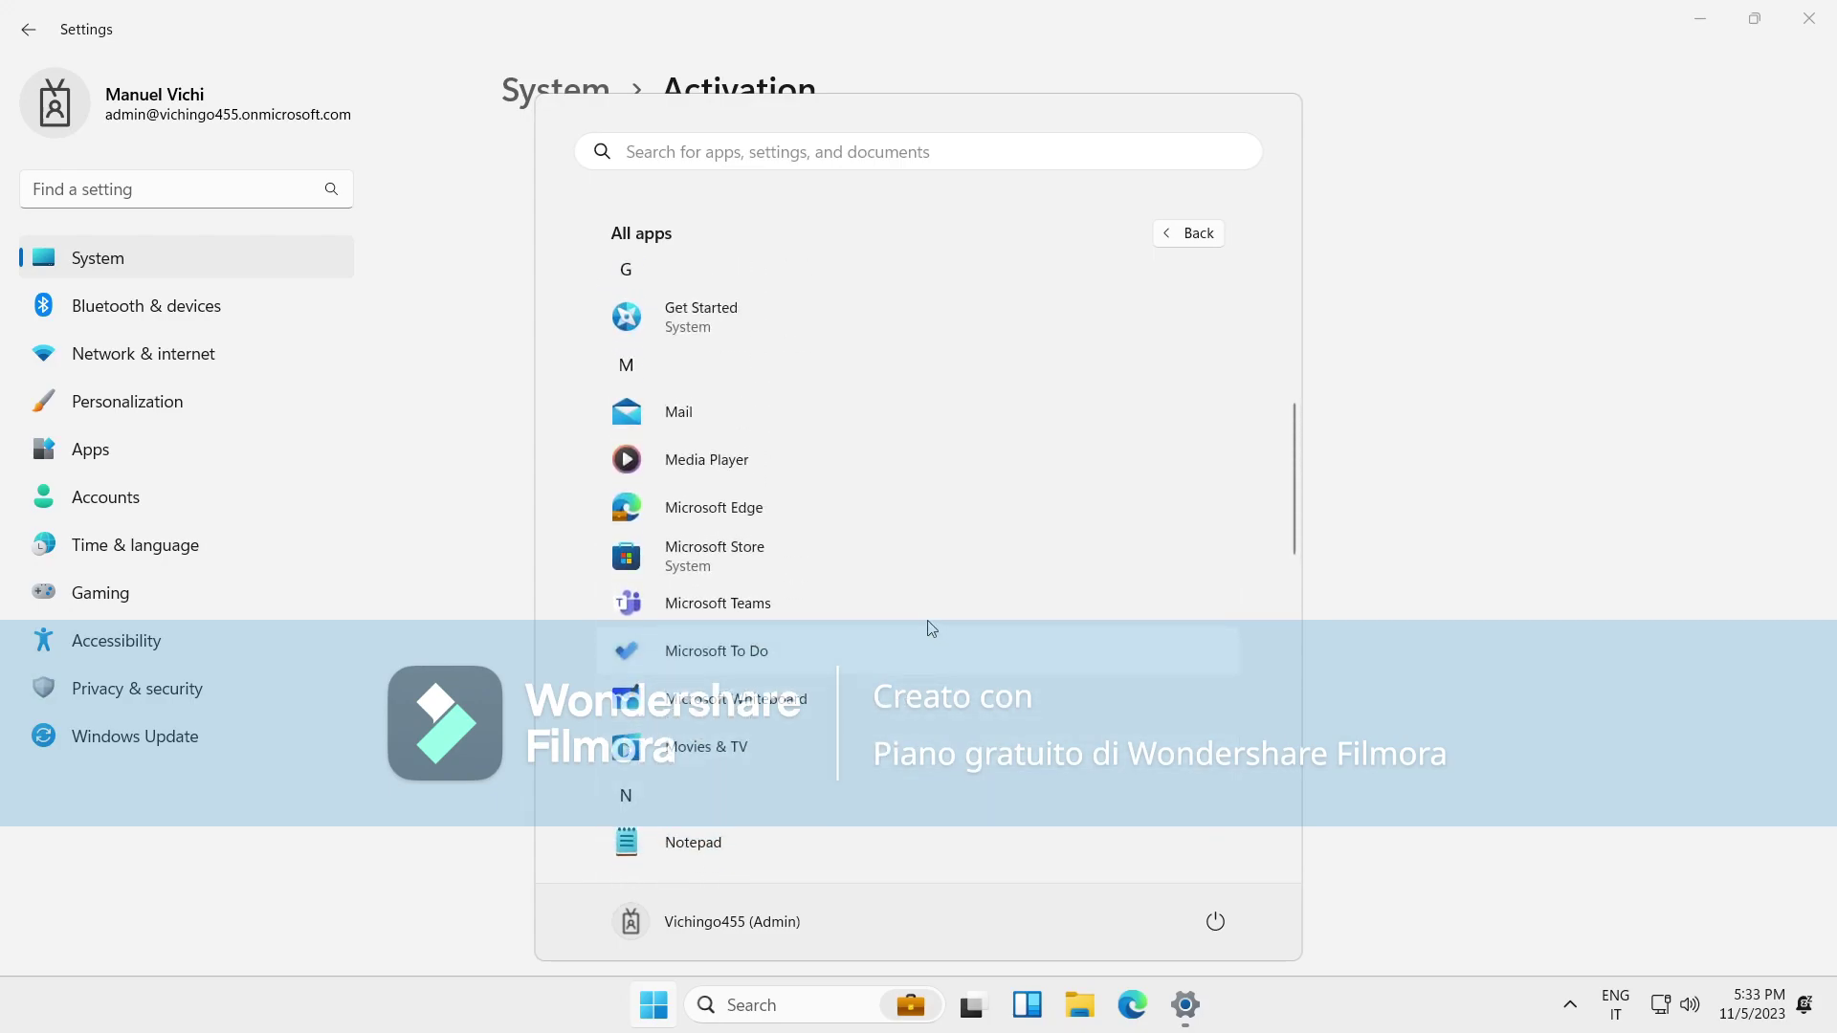
click(1371, 773)
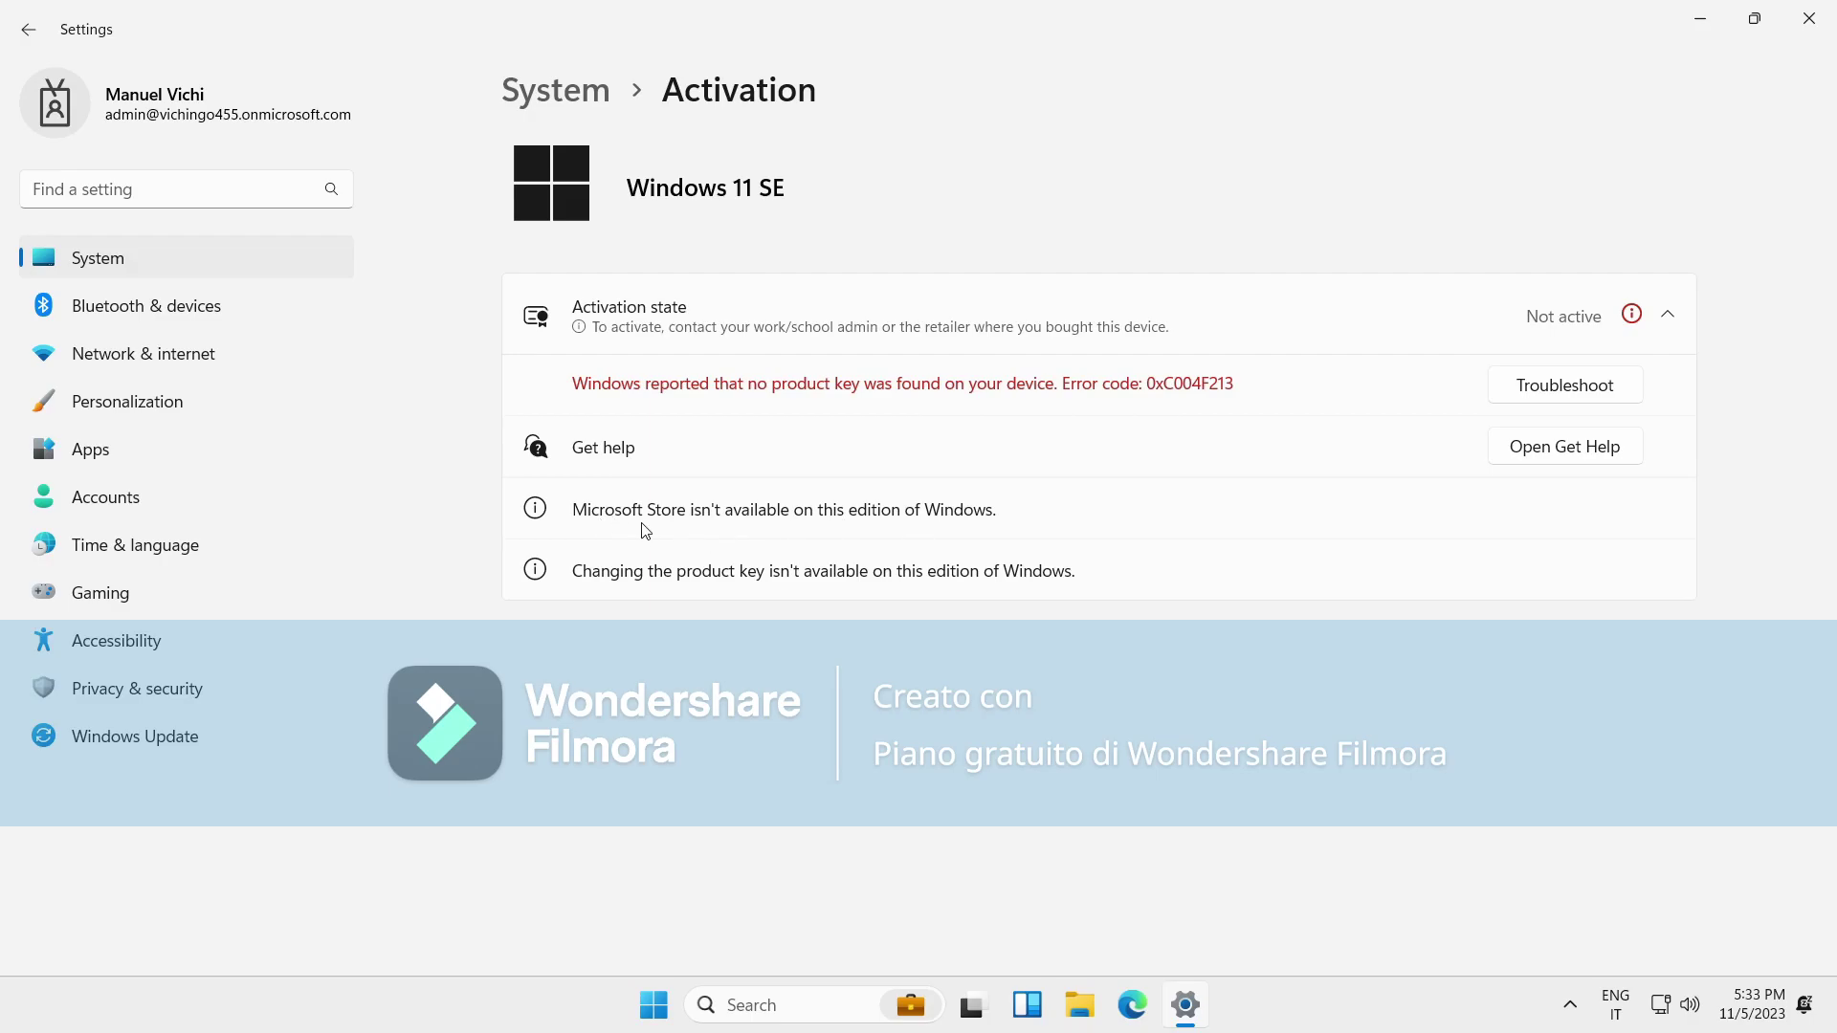
Launch Microsoft Store from All apps, check its account options, and close it.
click(643, 1022)
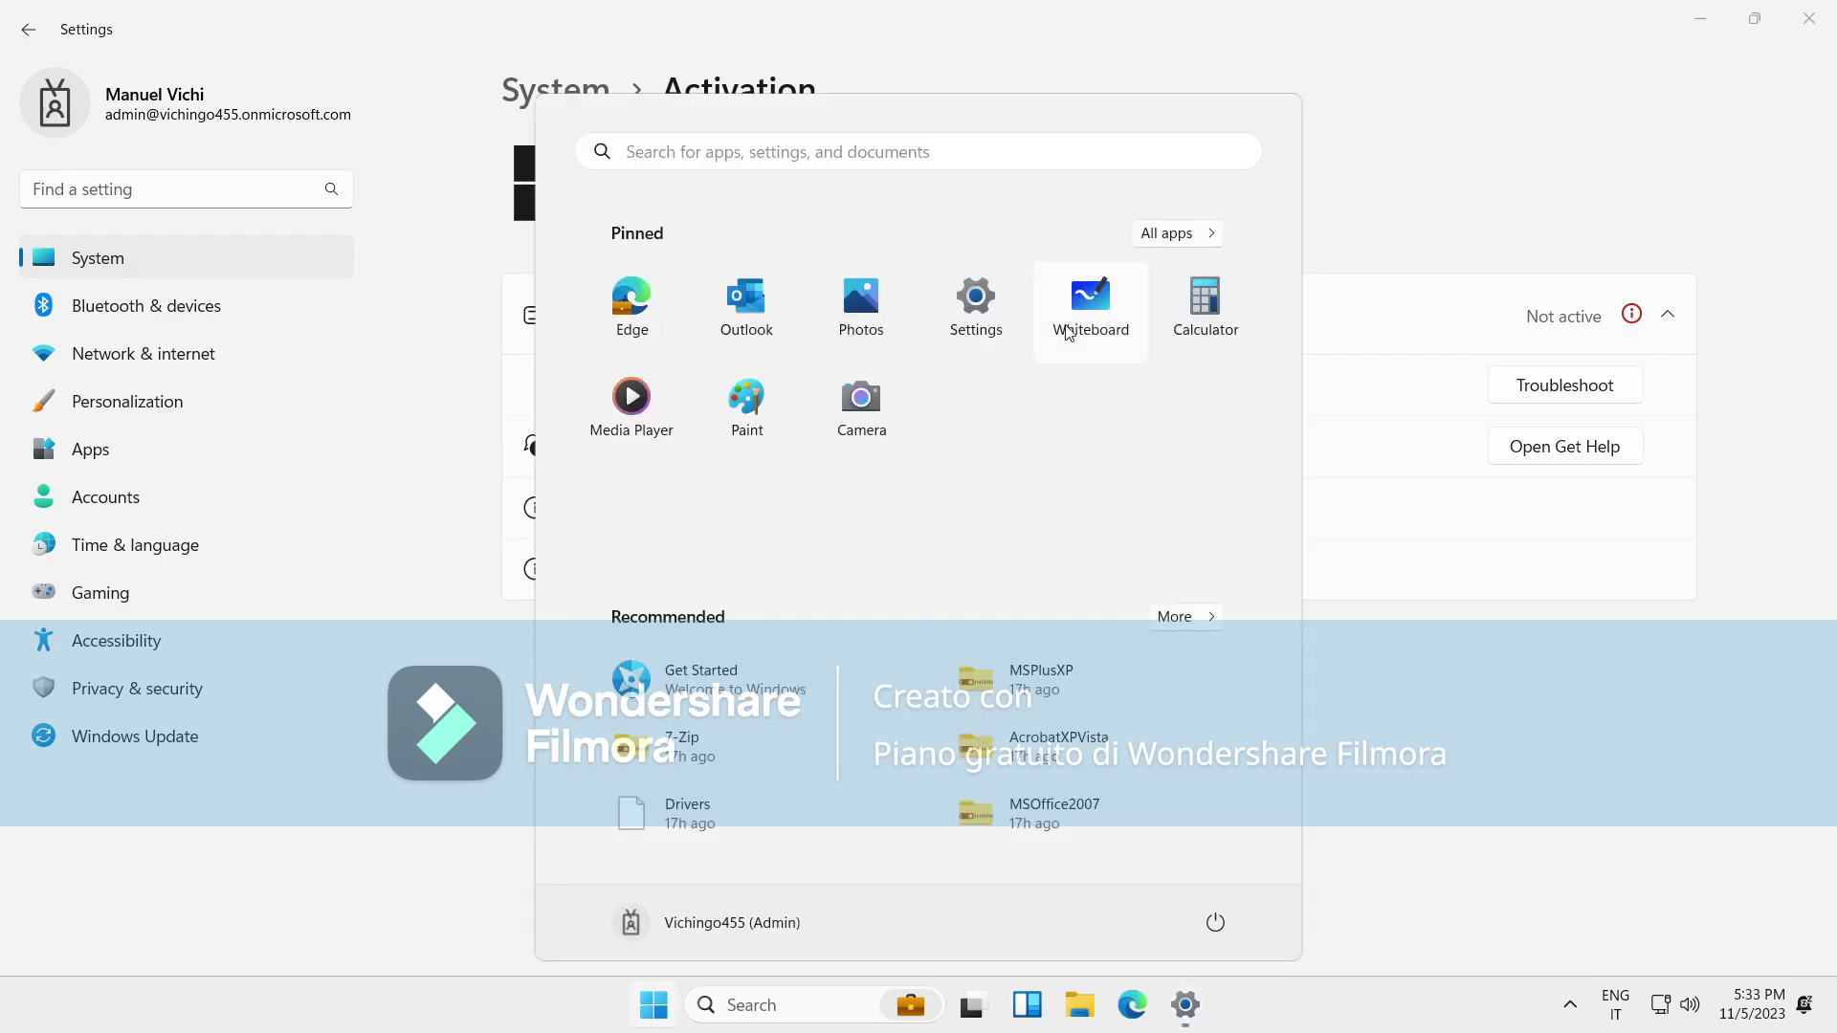
click(1174, 233)
scroll(1029, 584, down, 5)
scroll(1022, 601, down, 5)
scroll(842, 463, up, 5)
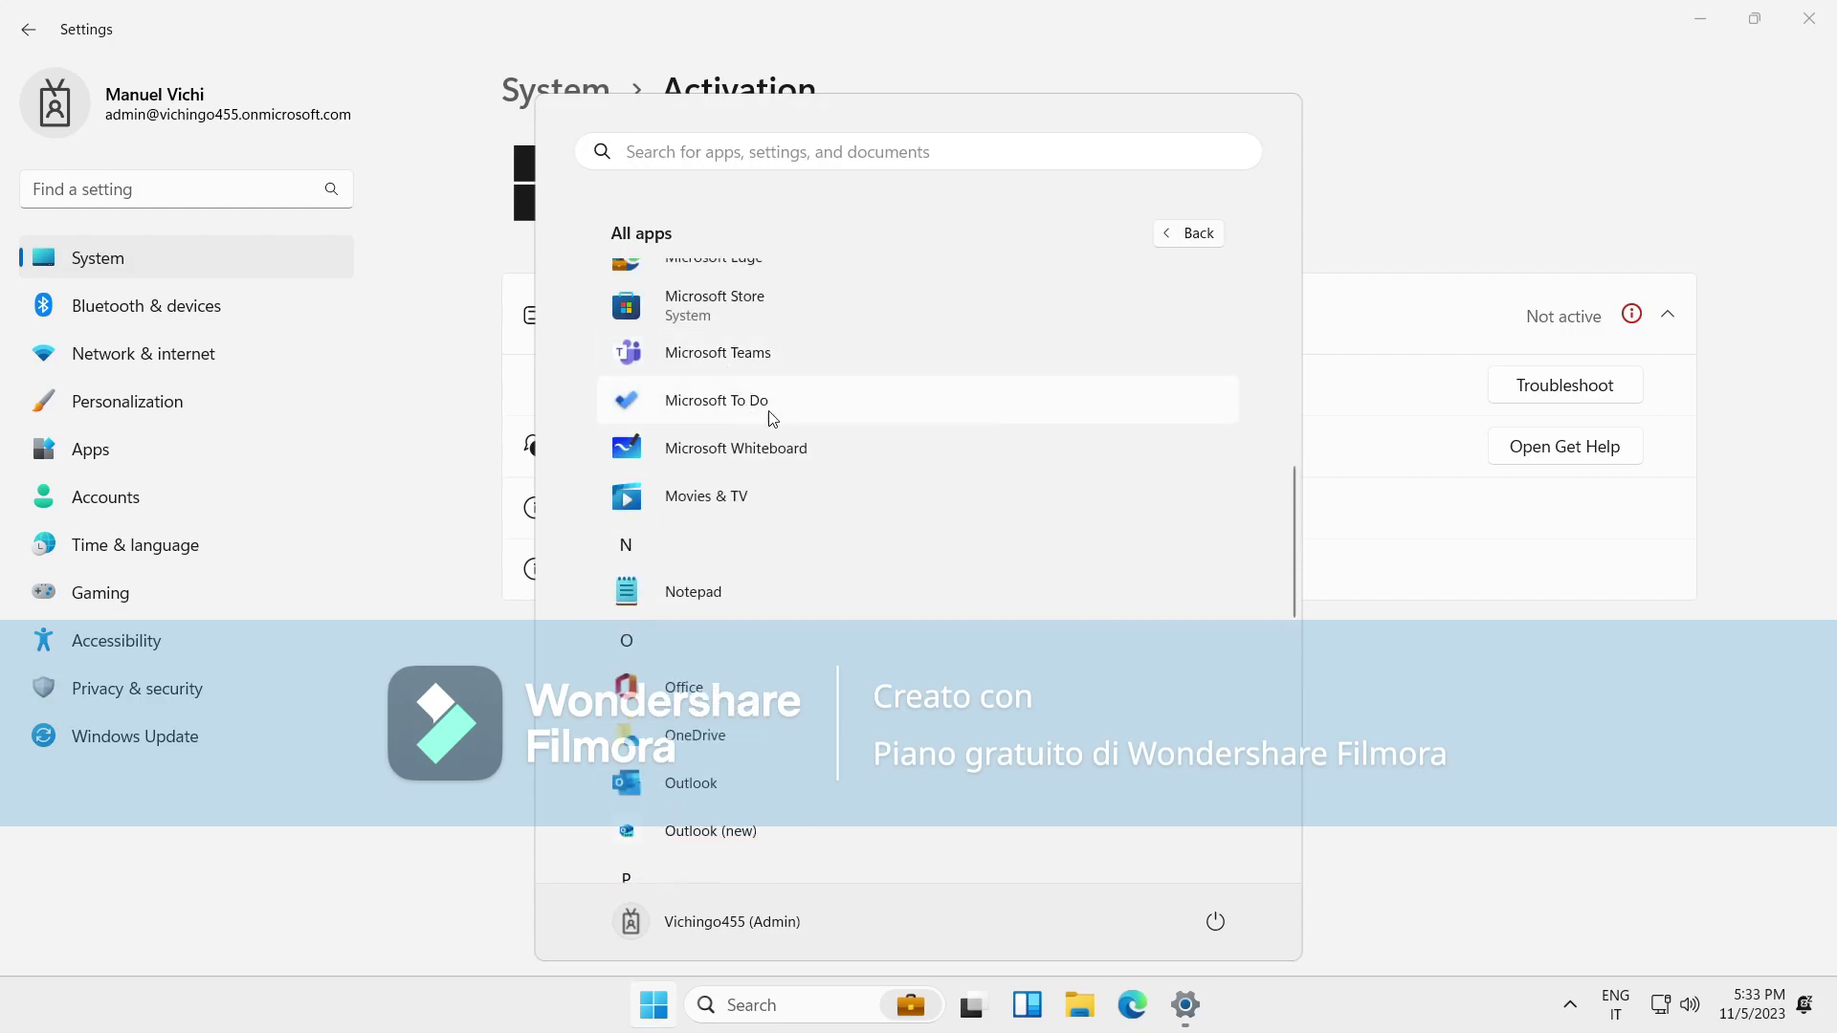
scroll(767, 593, up, 2)
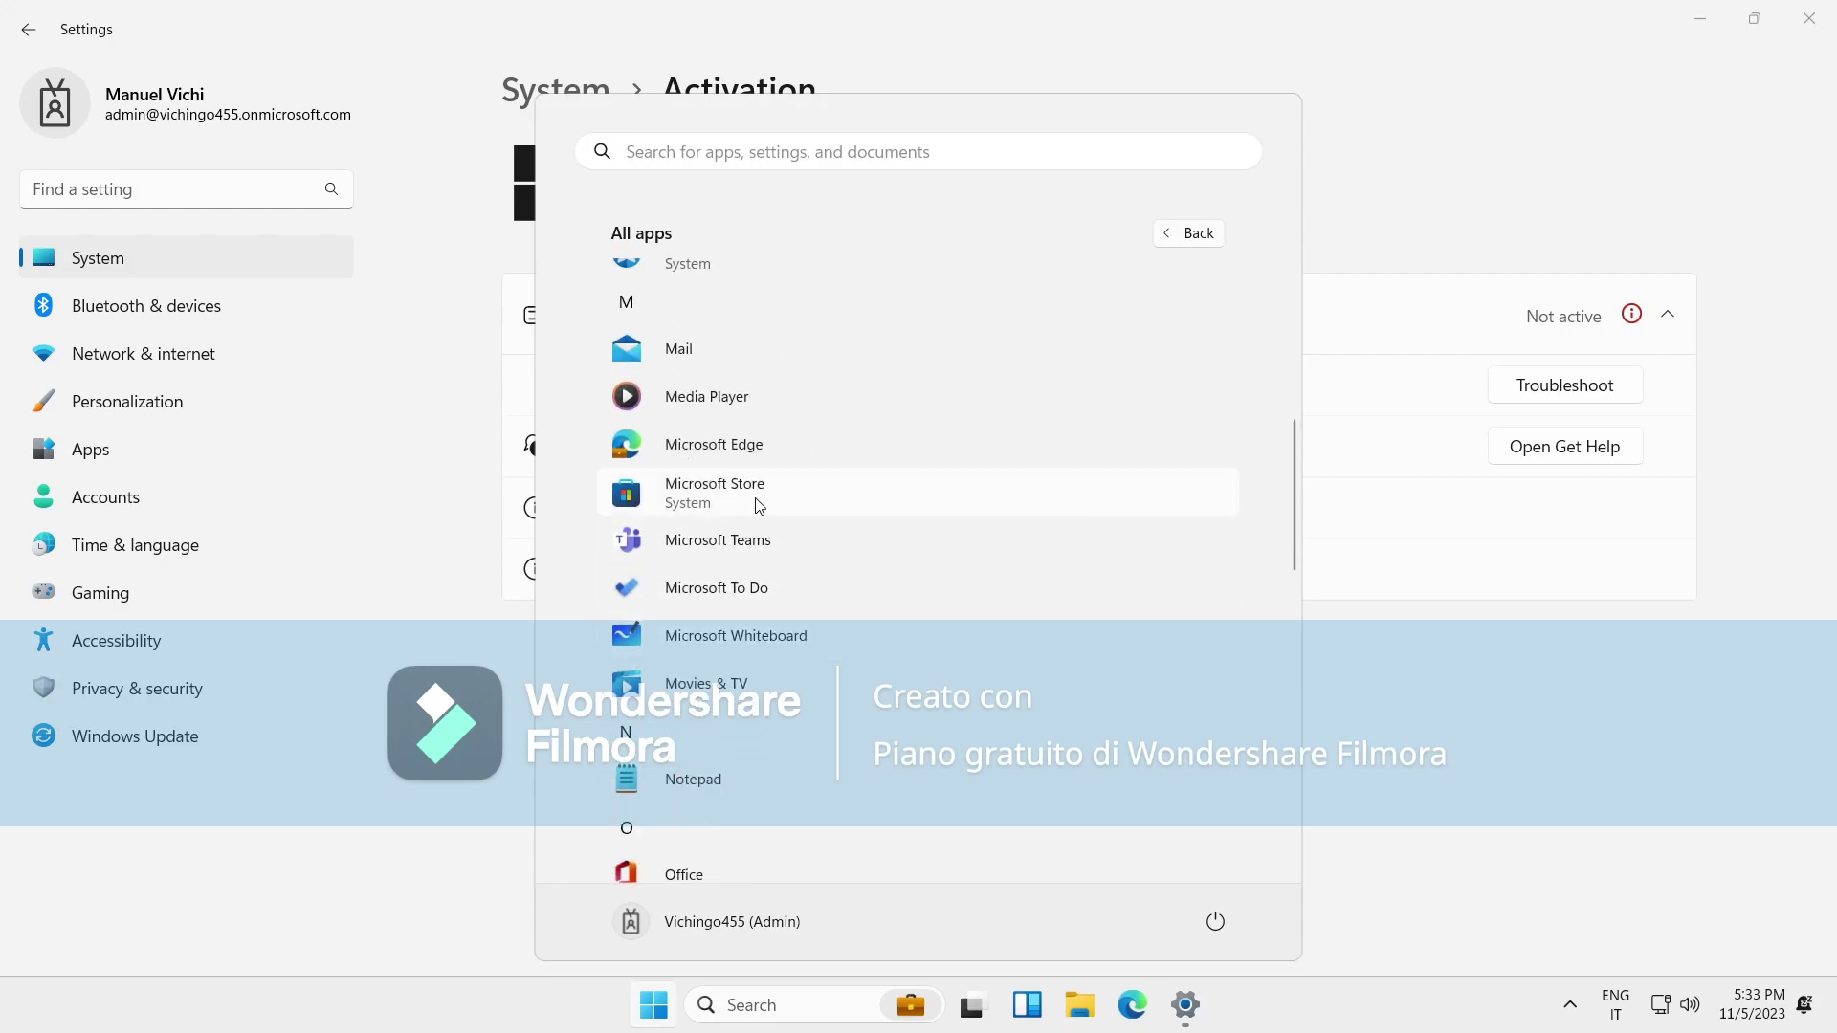
click(759, 505)
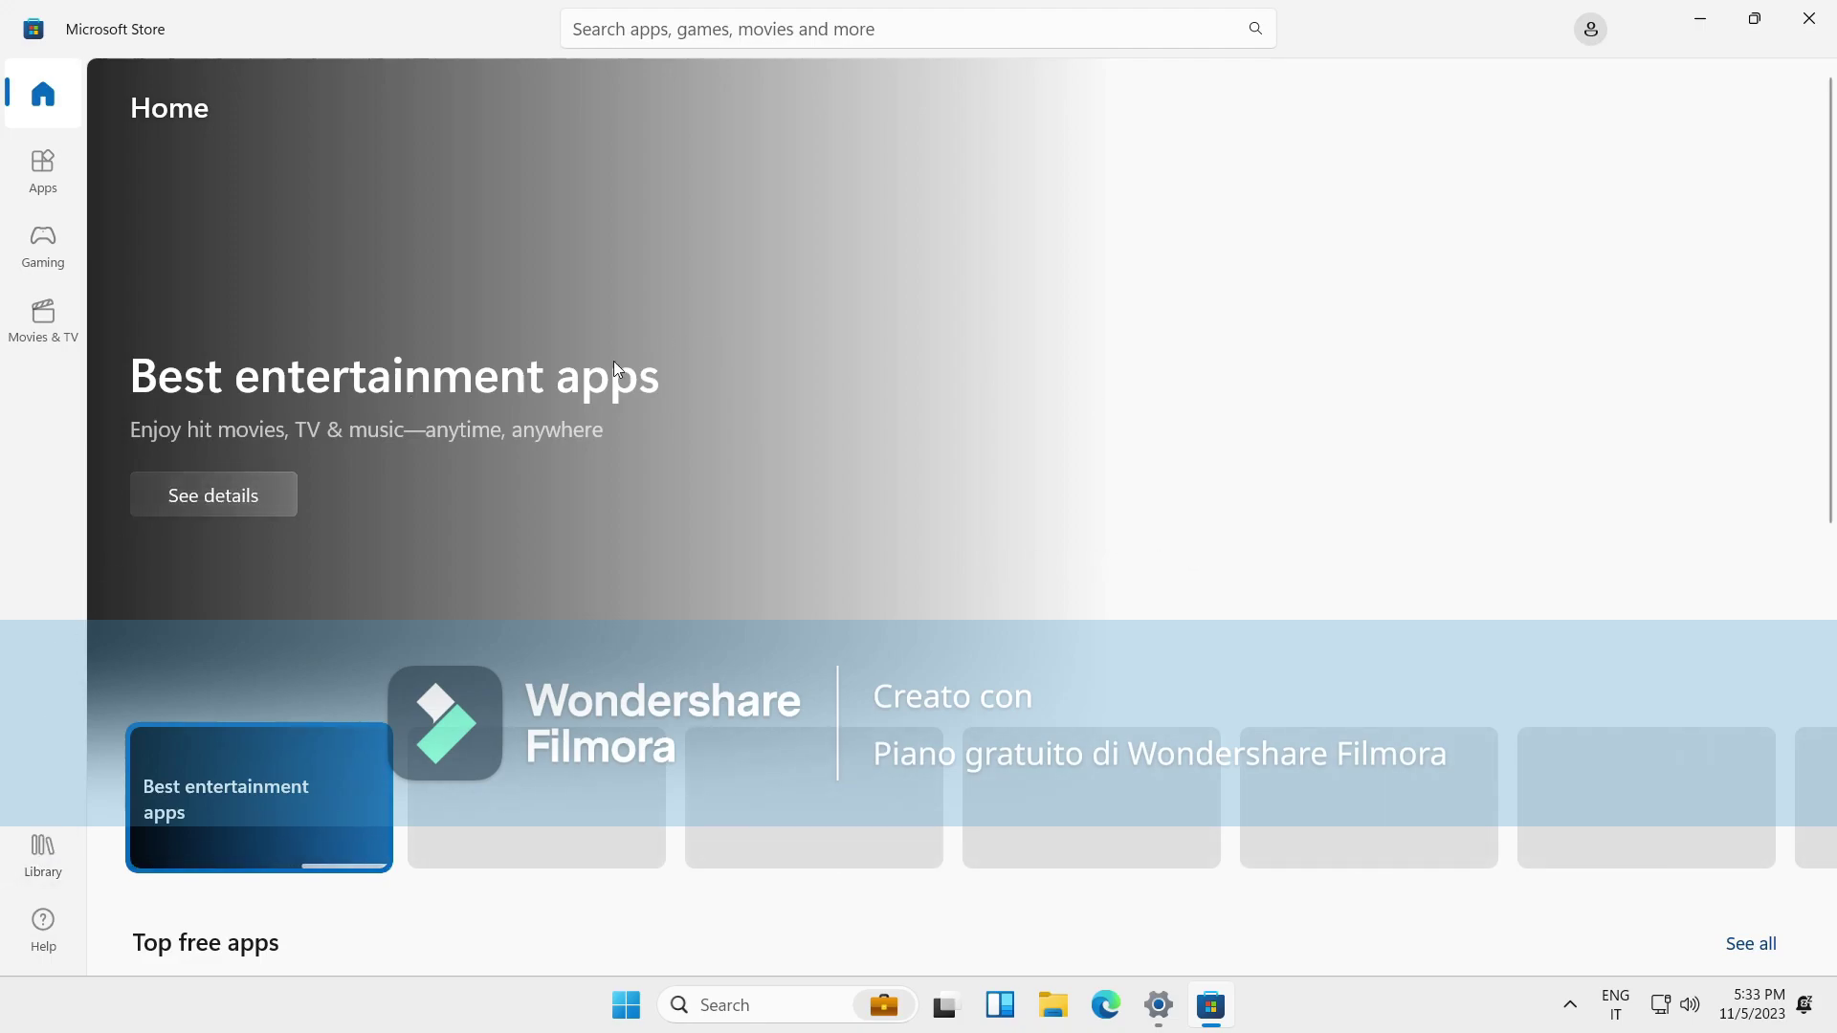
click(1596, 31)
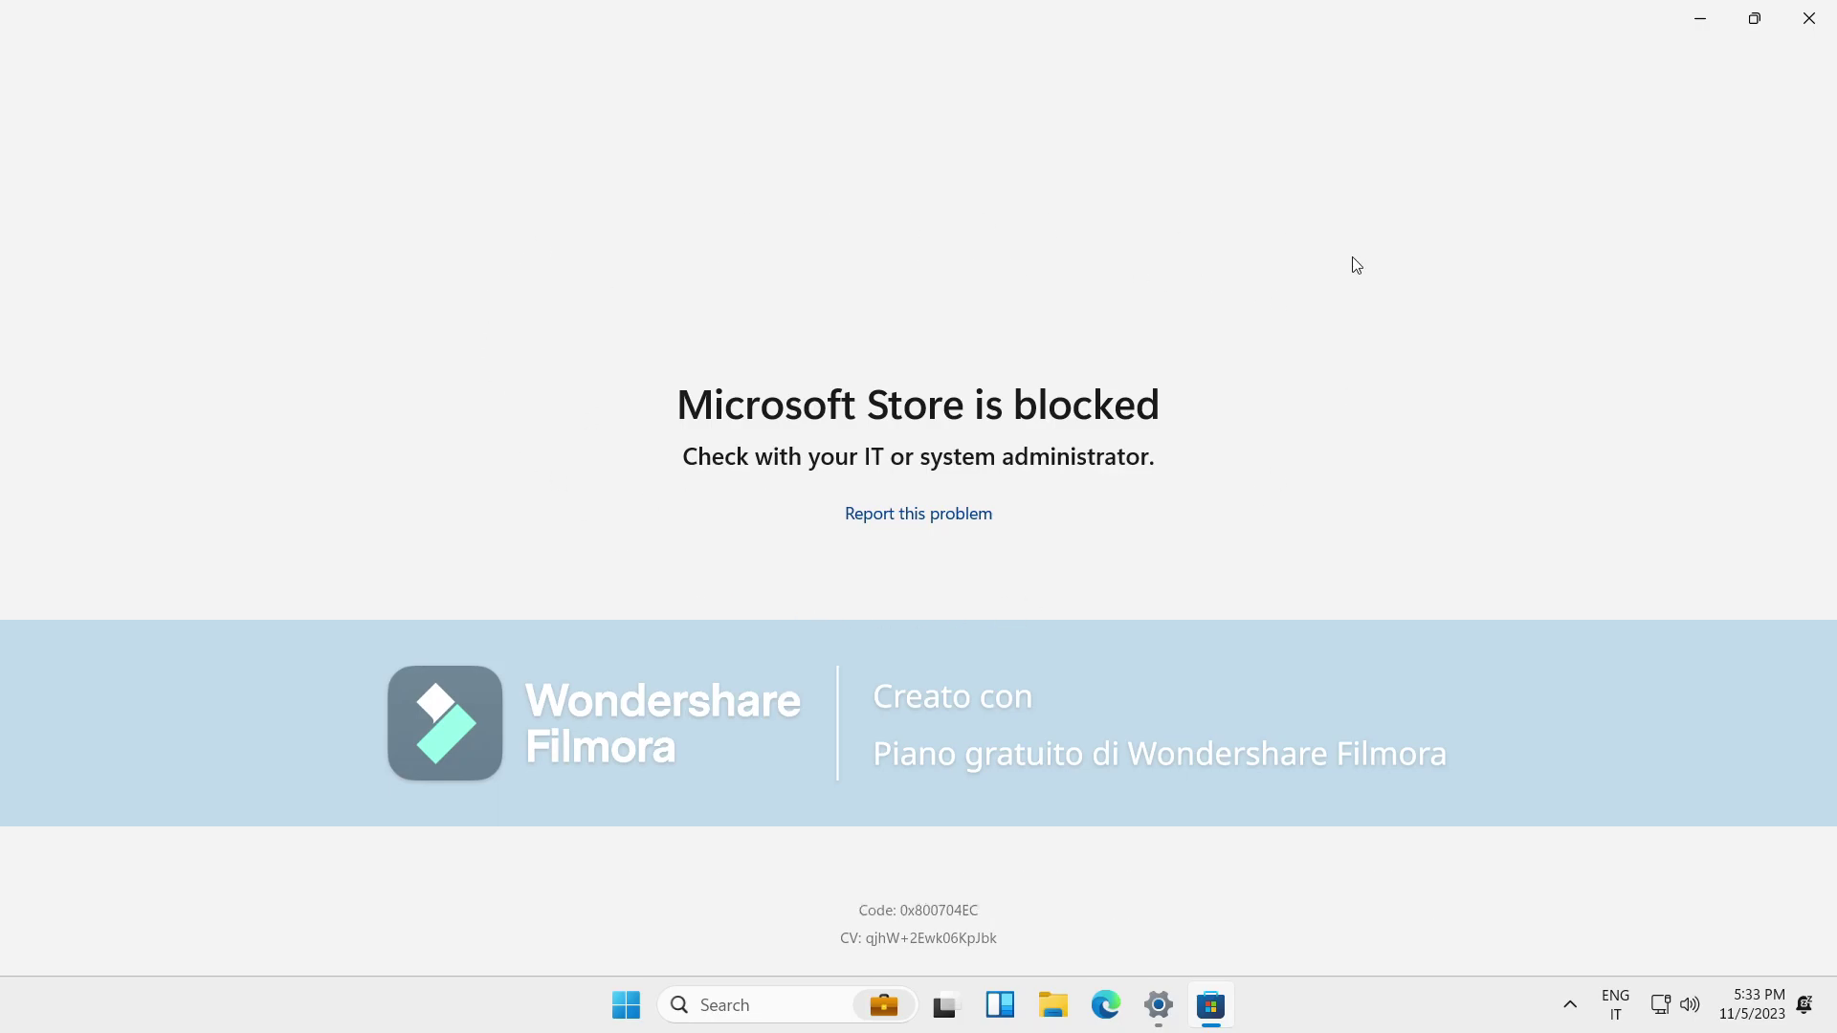
click(1810, 18)
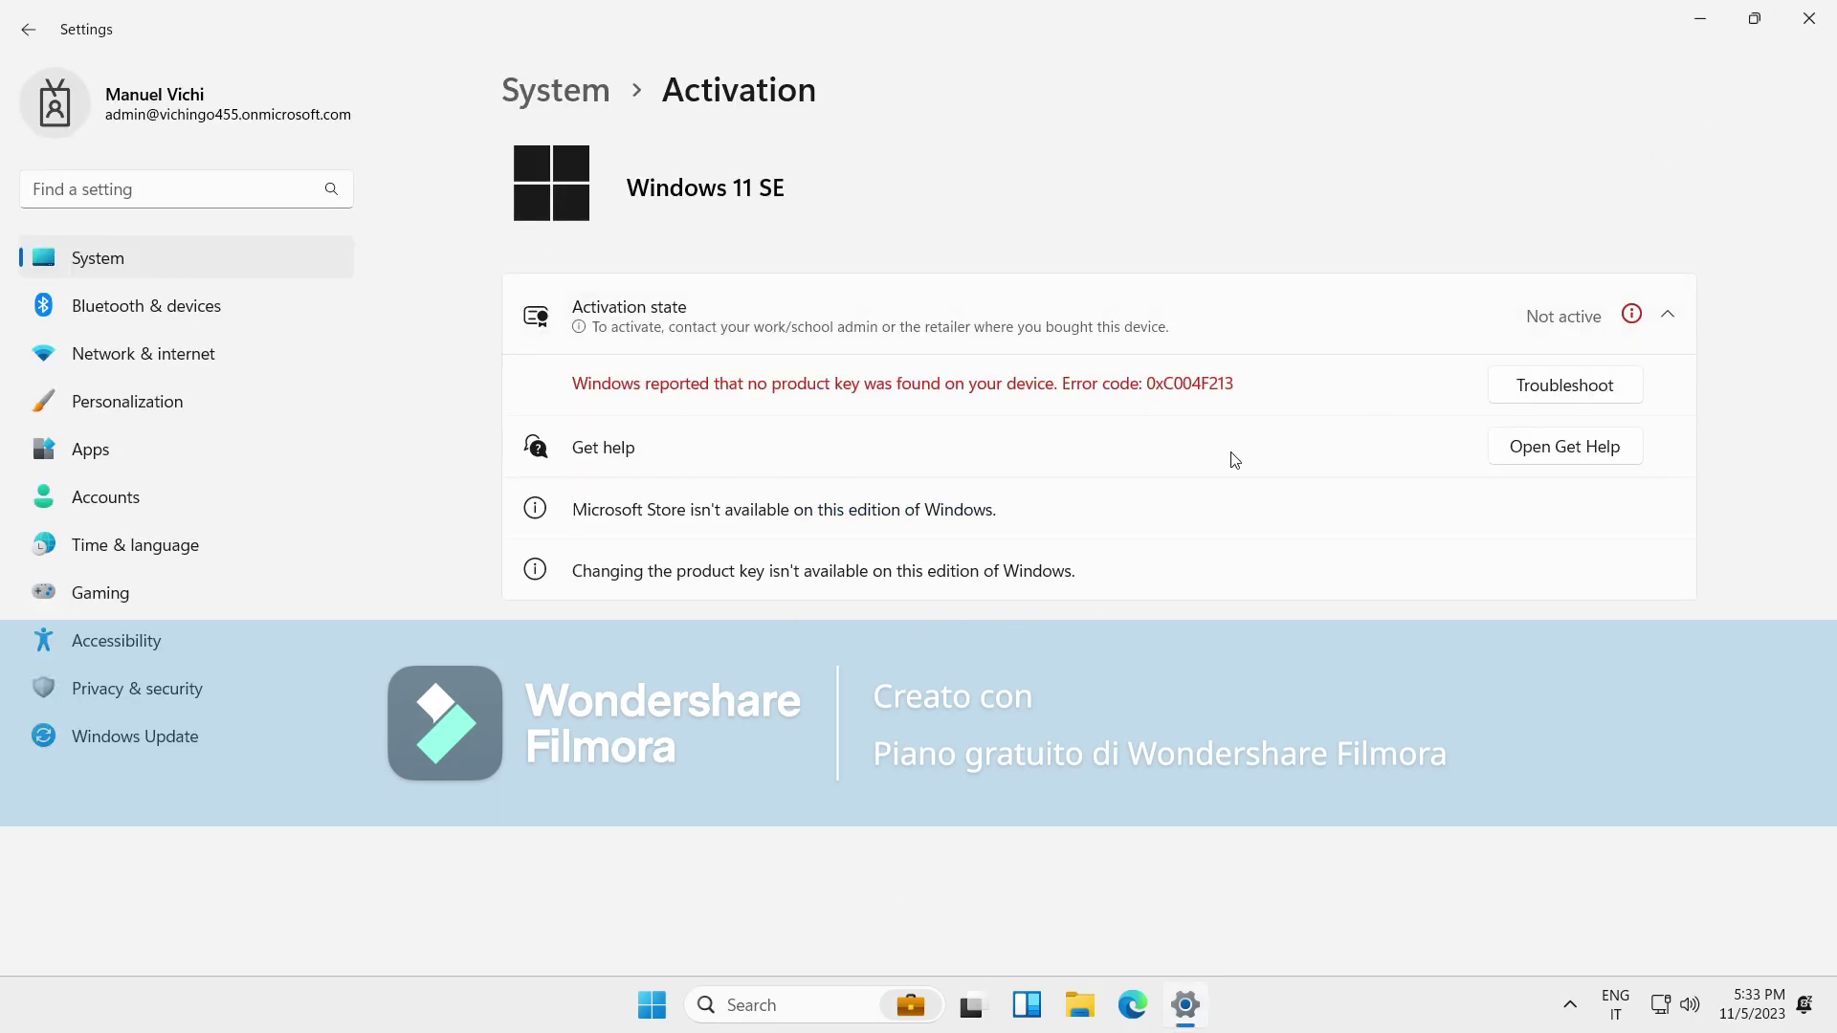
Relaunch Microsoft Store, see it is blocked, close it, and go to Network & internet.
click(670, 1020)
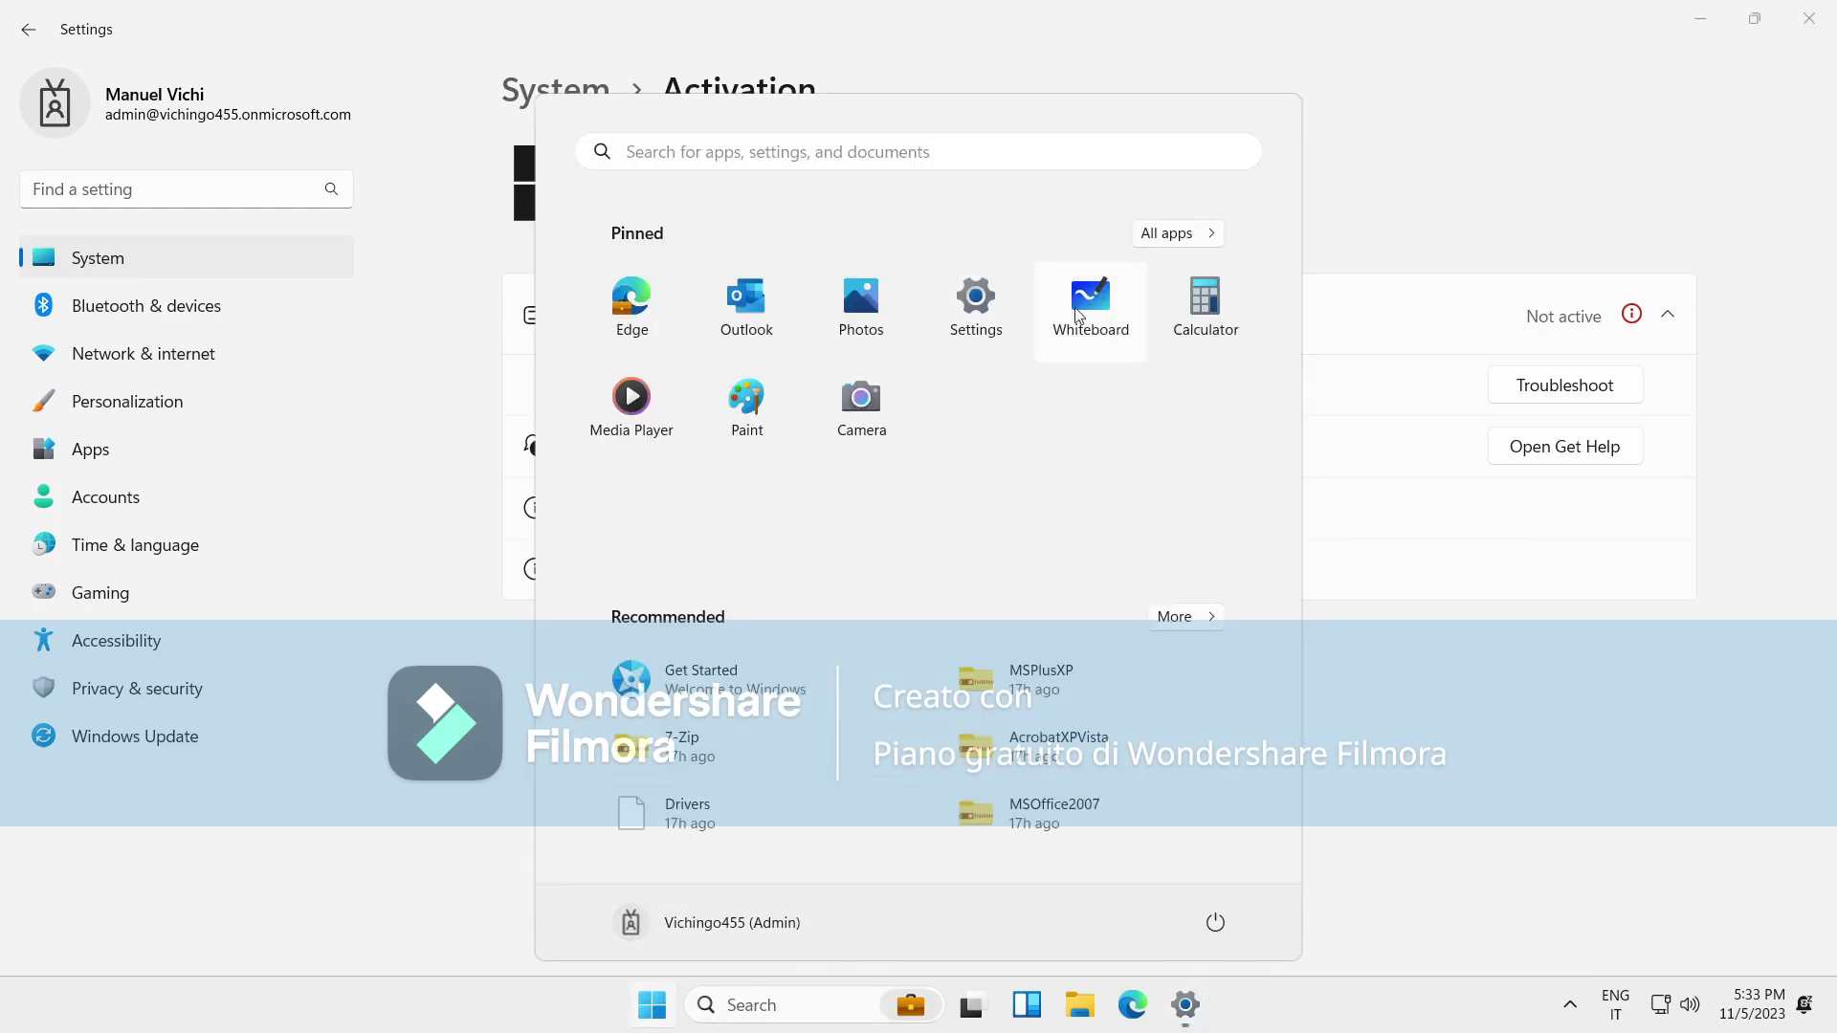
click(1179, 233)
scroll(908, 836, down, 5)
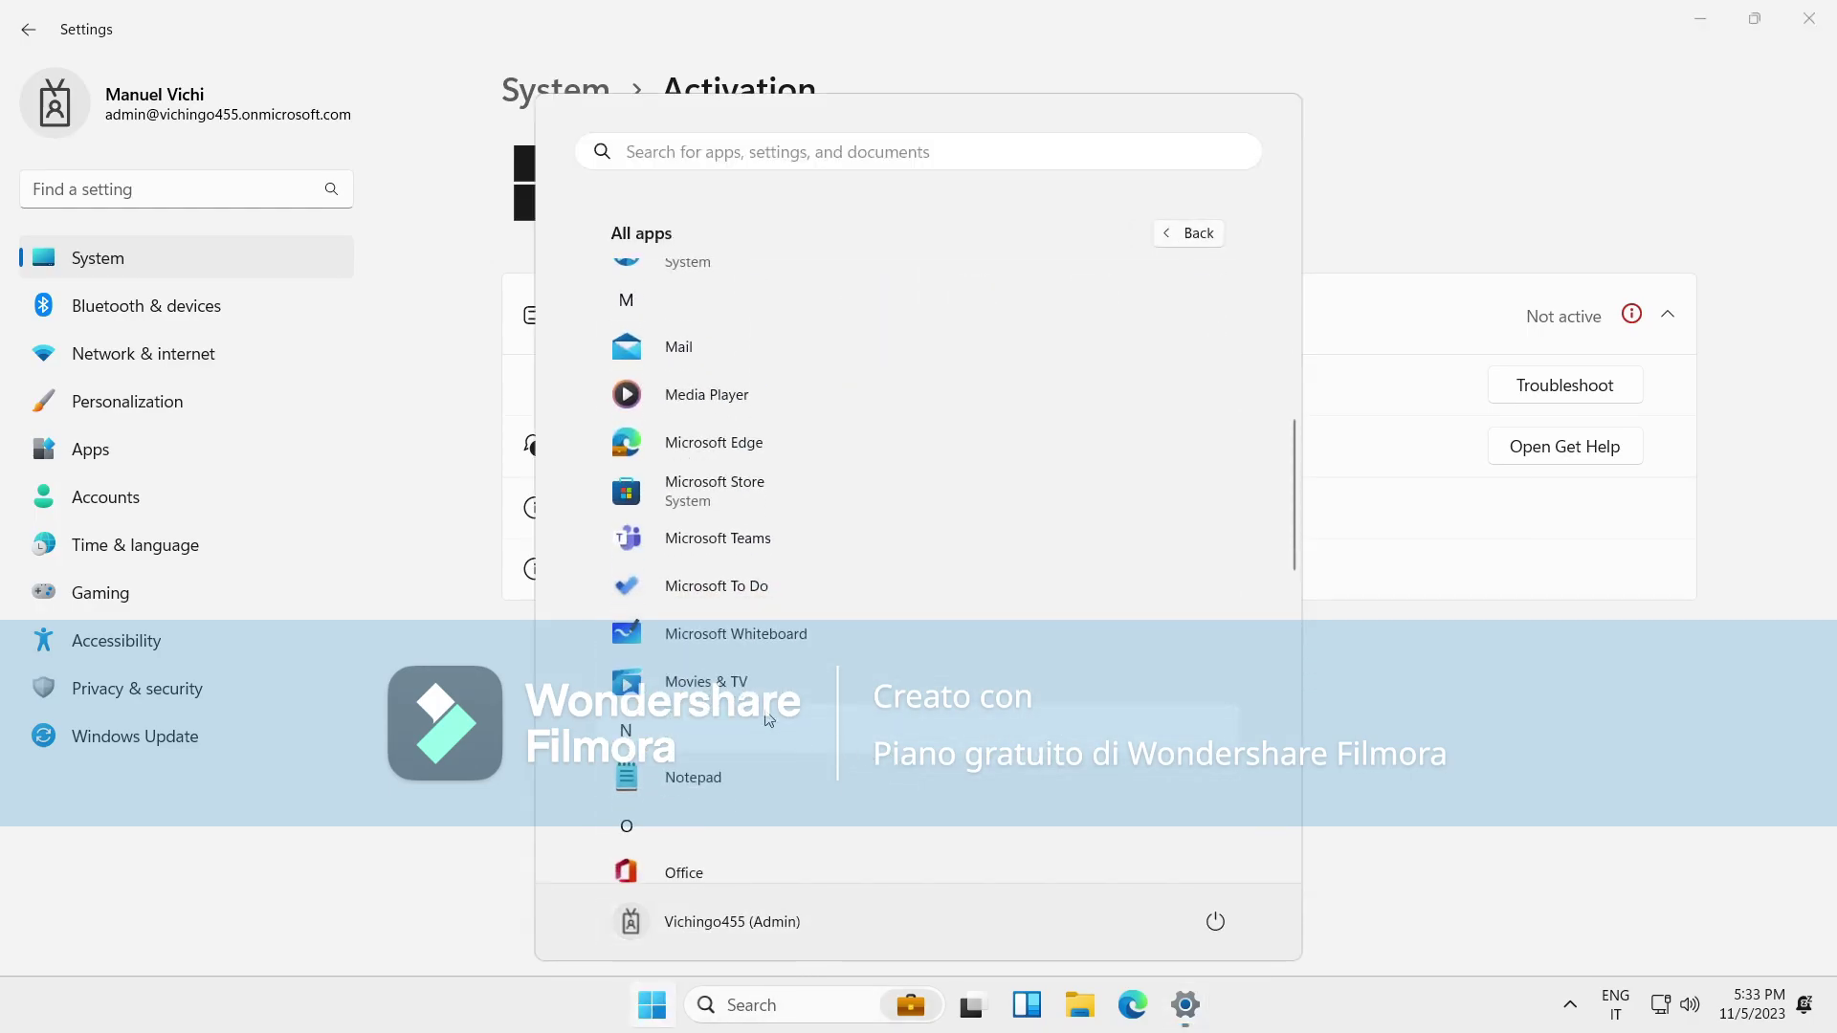
click(771, 506)
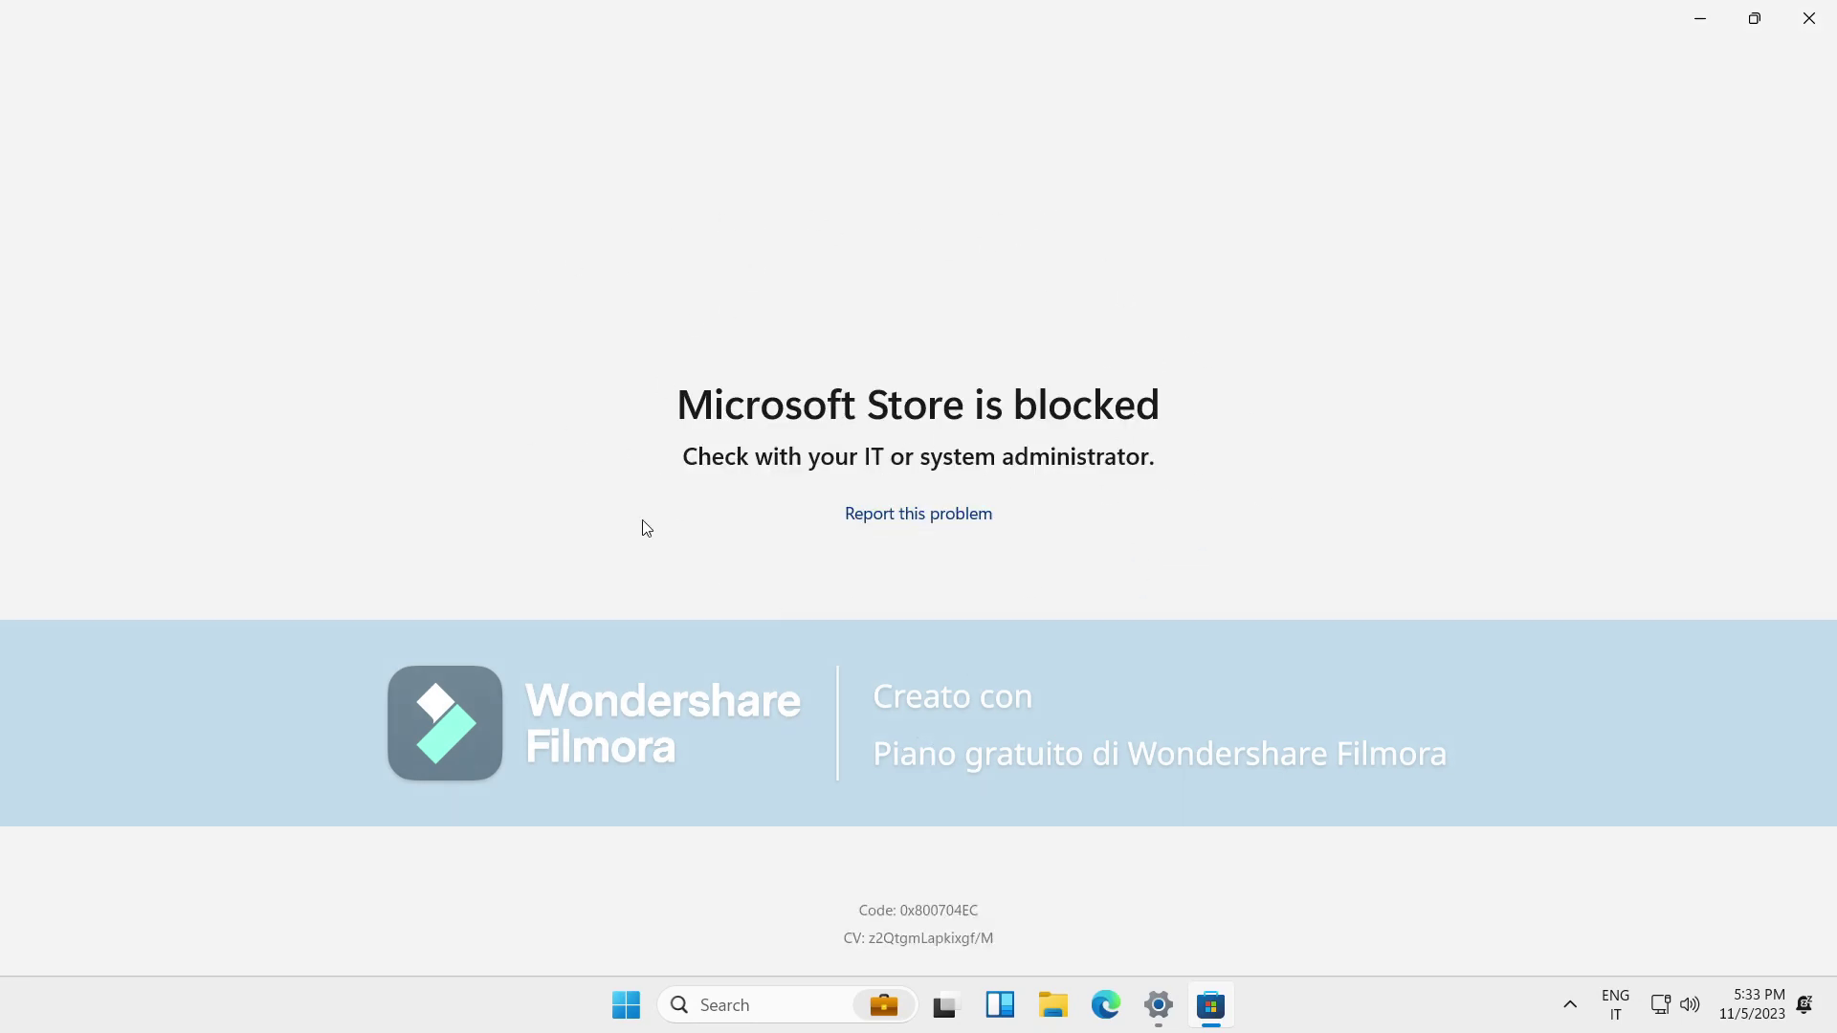
click(1809, 18)
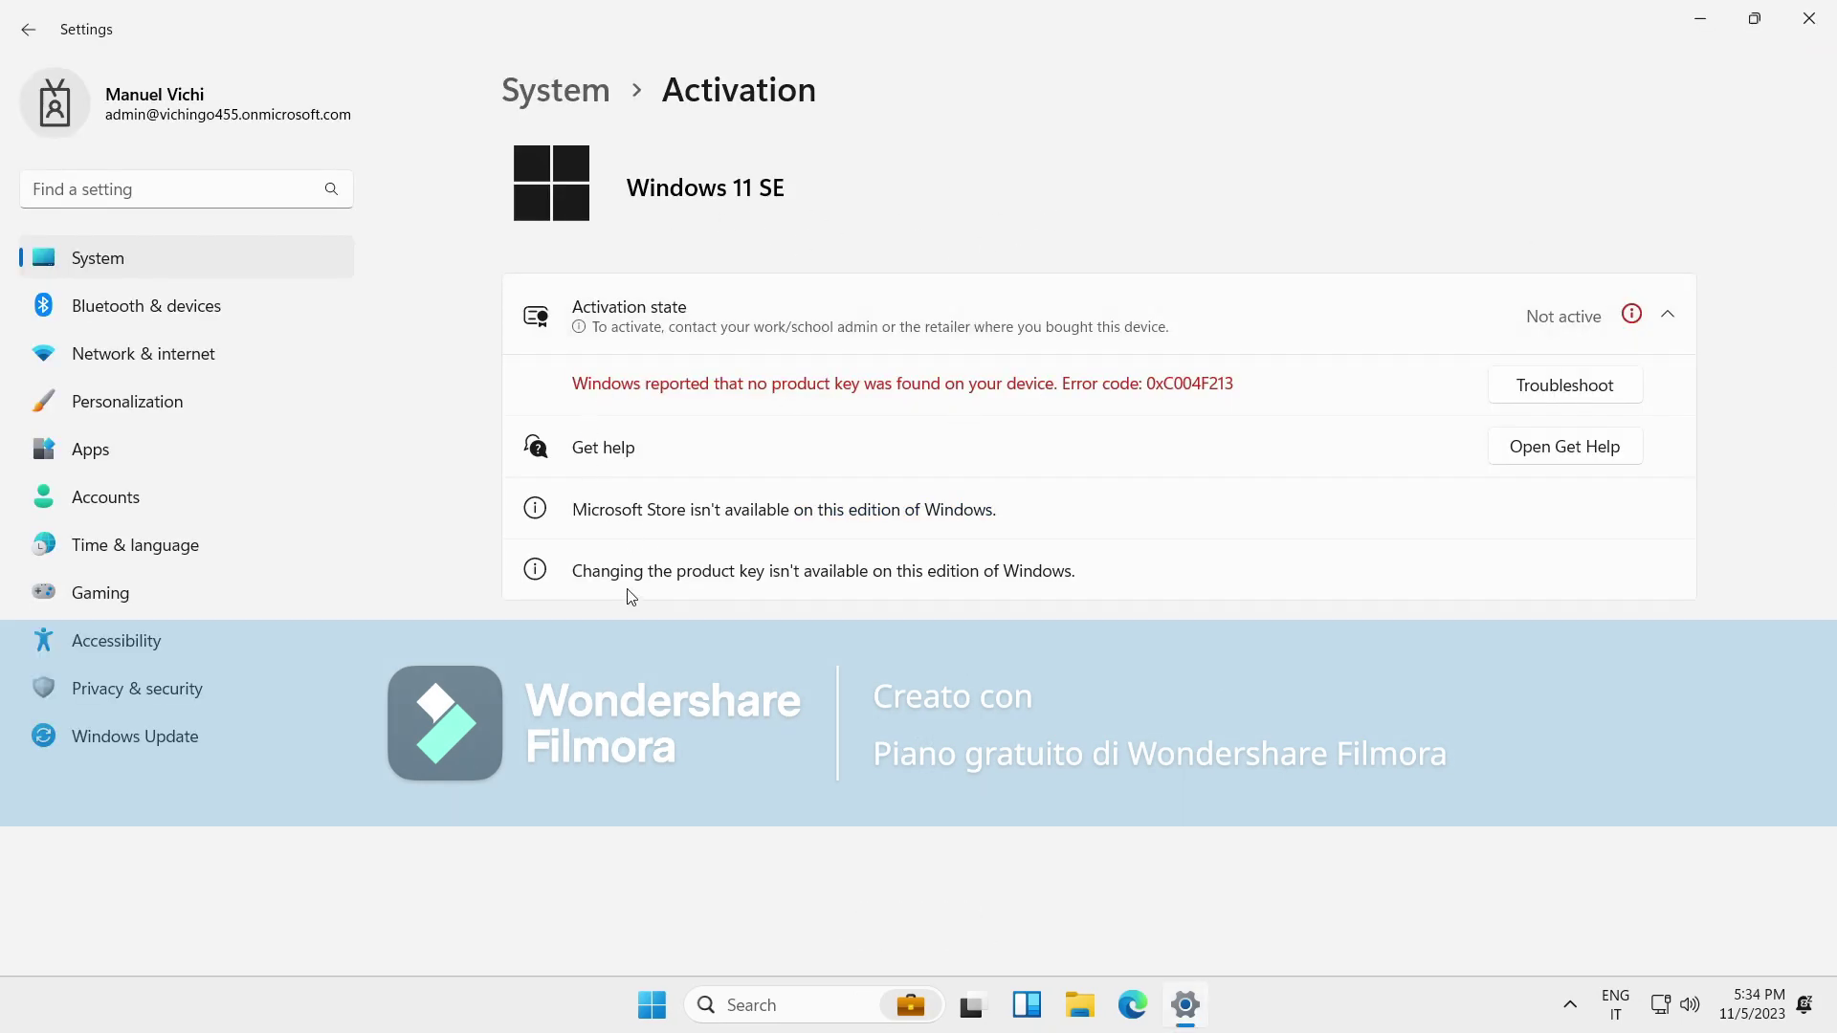
click(121, 308)
click(135, 353)
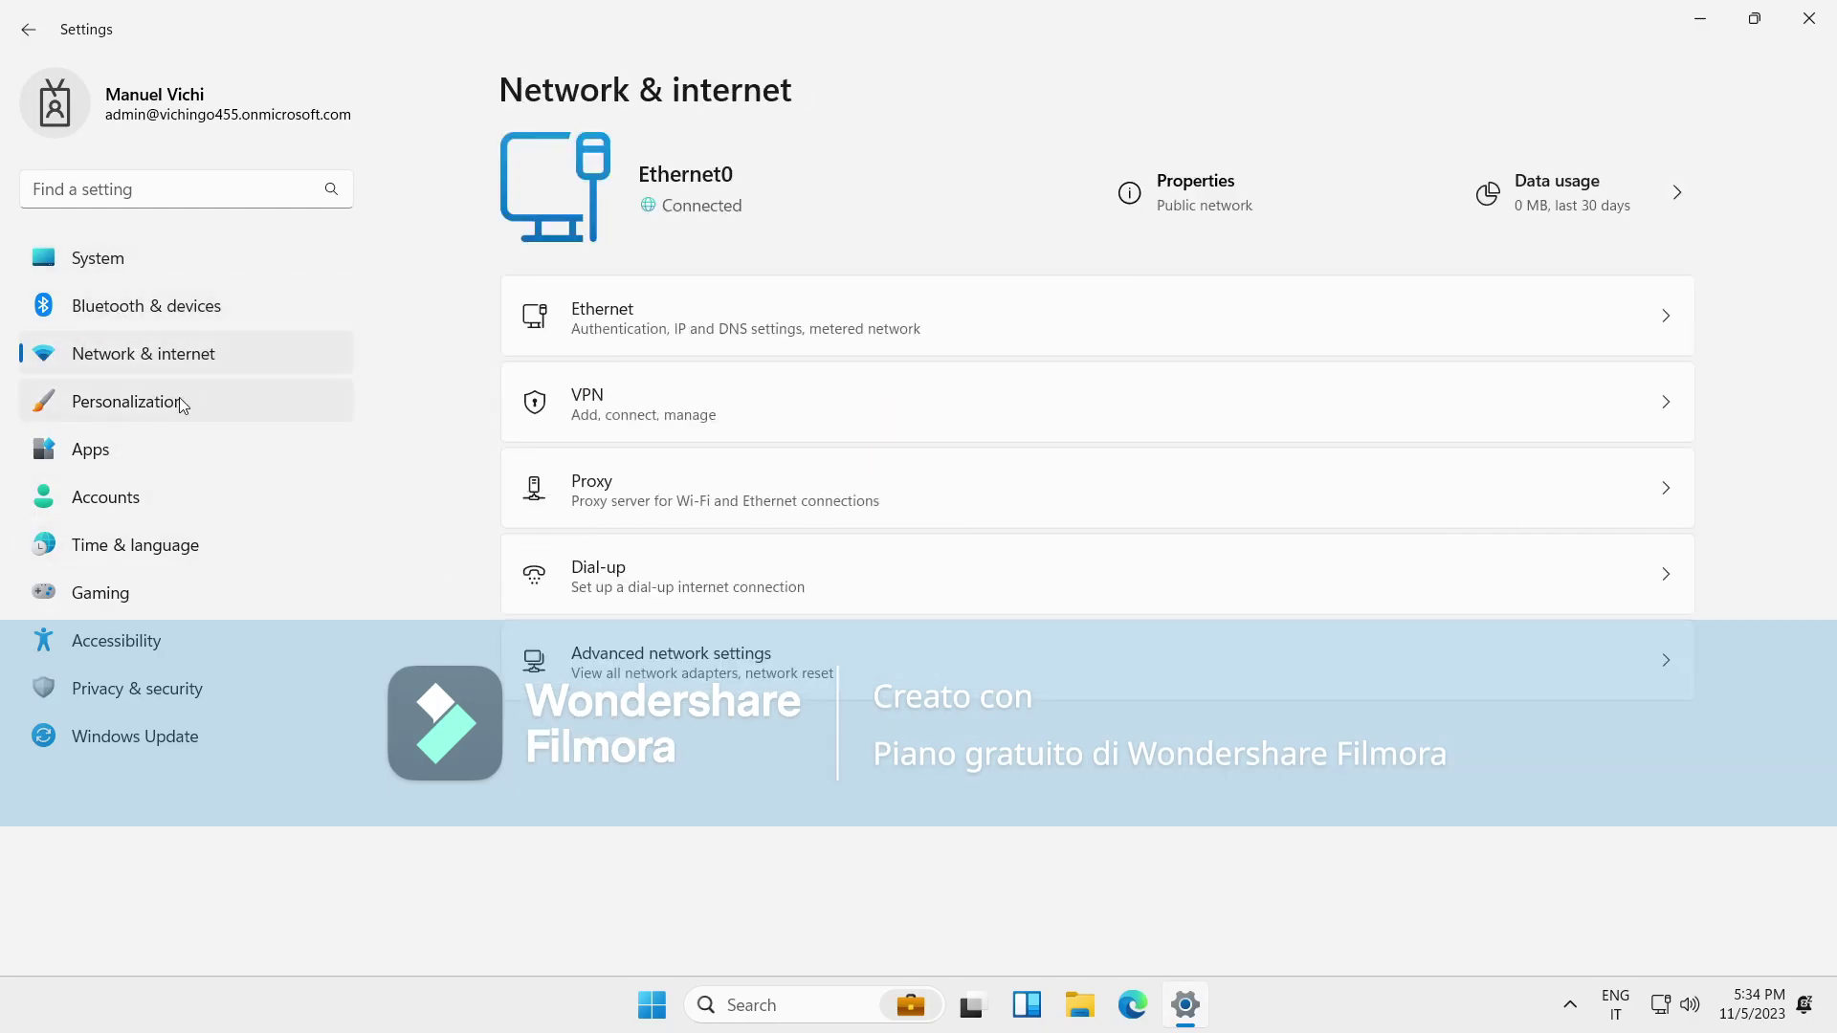
Check Windows Update, Apps, and Personalization Background and Themes (activation required), then close Settings.
click(215, 736)
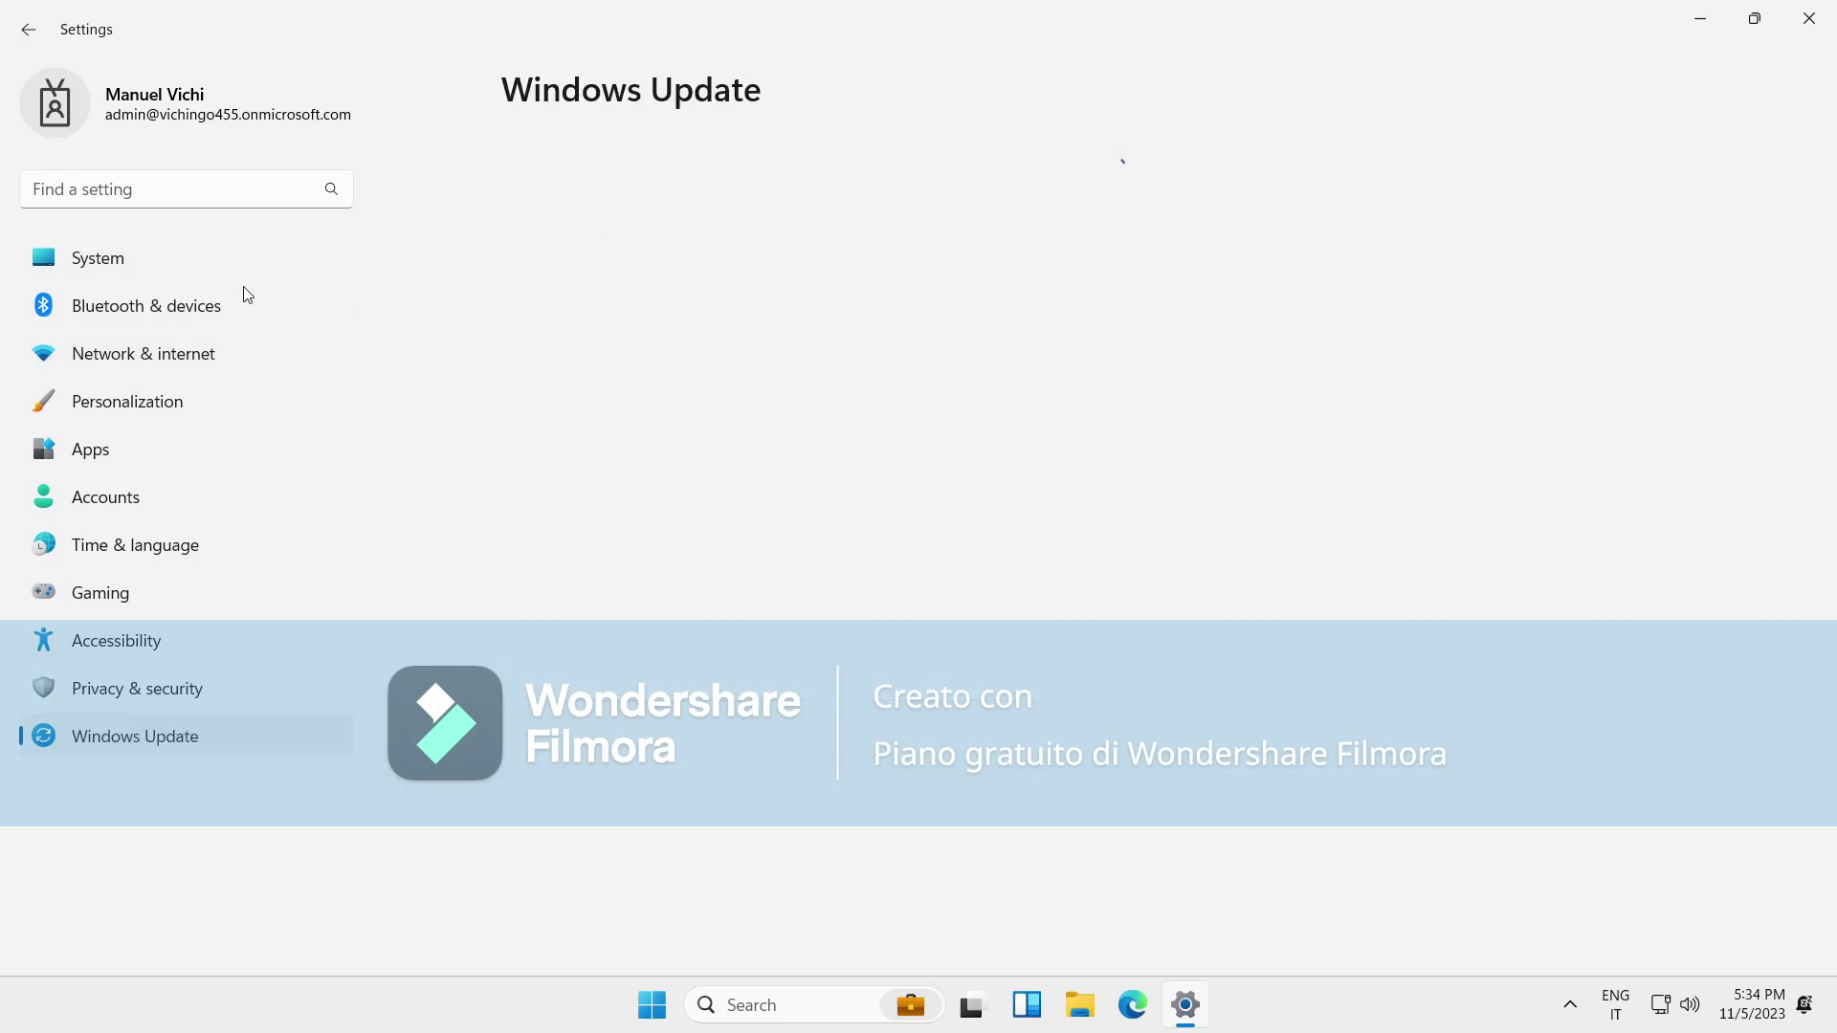
click(175, 399)
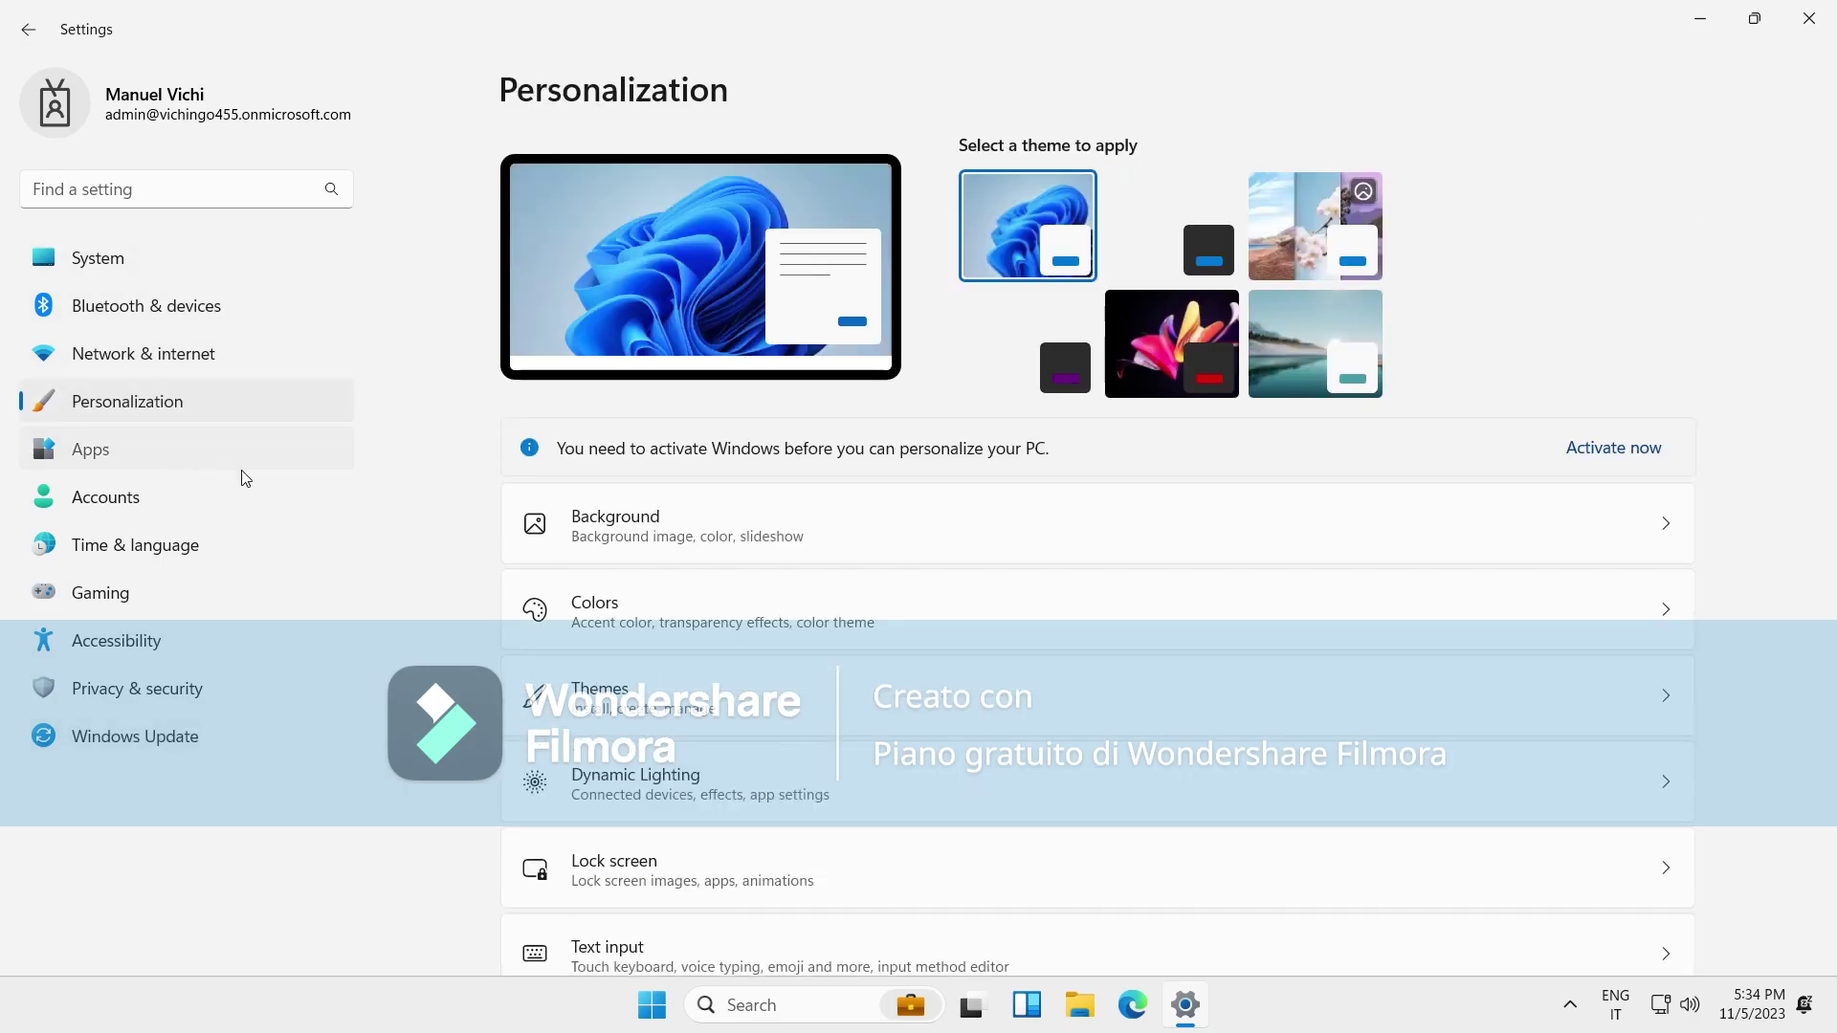
click(297, 442)
click(271, 412)
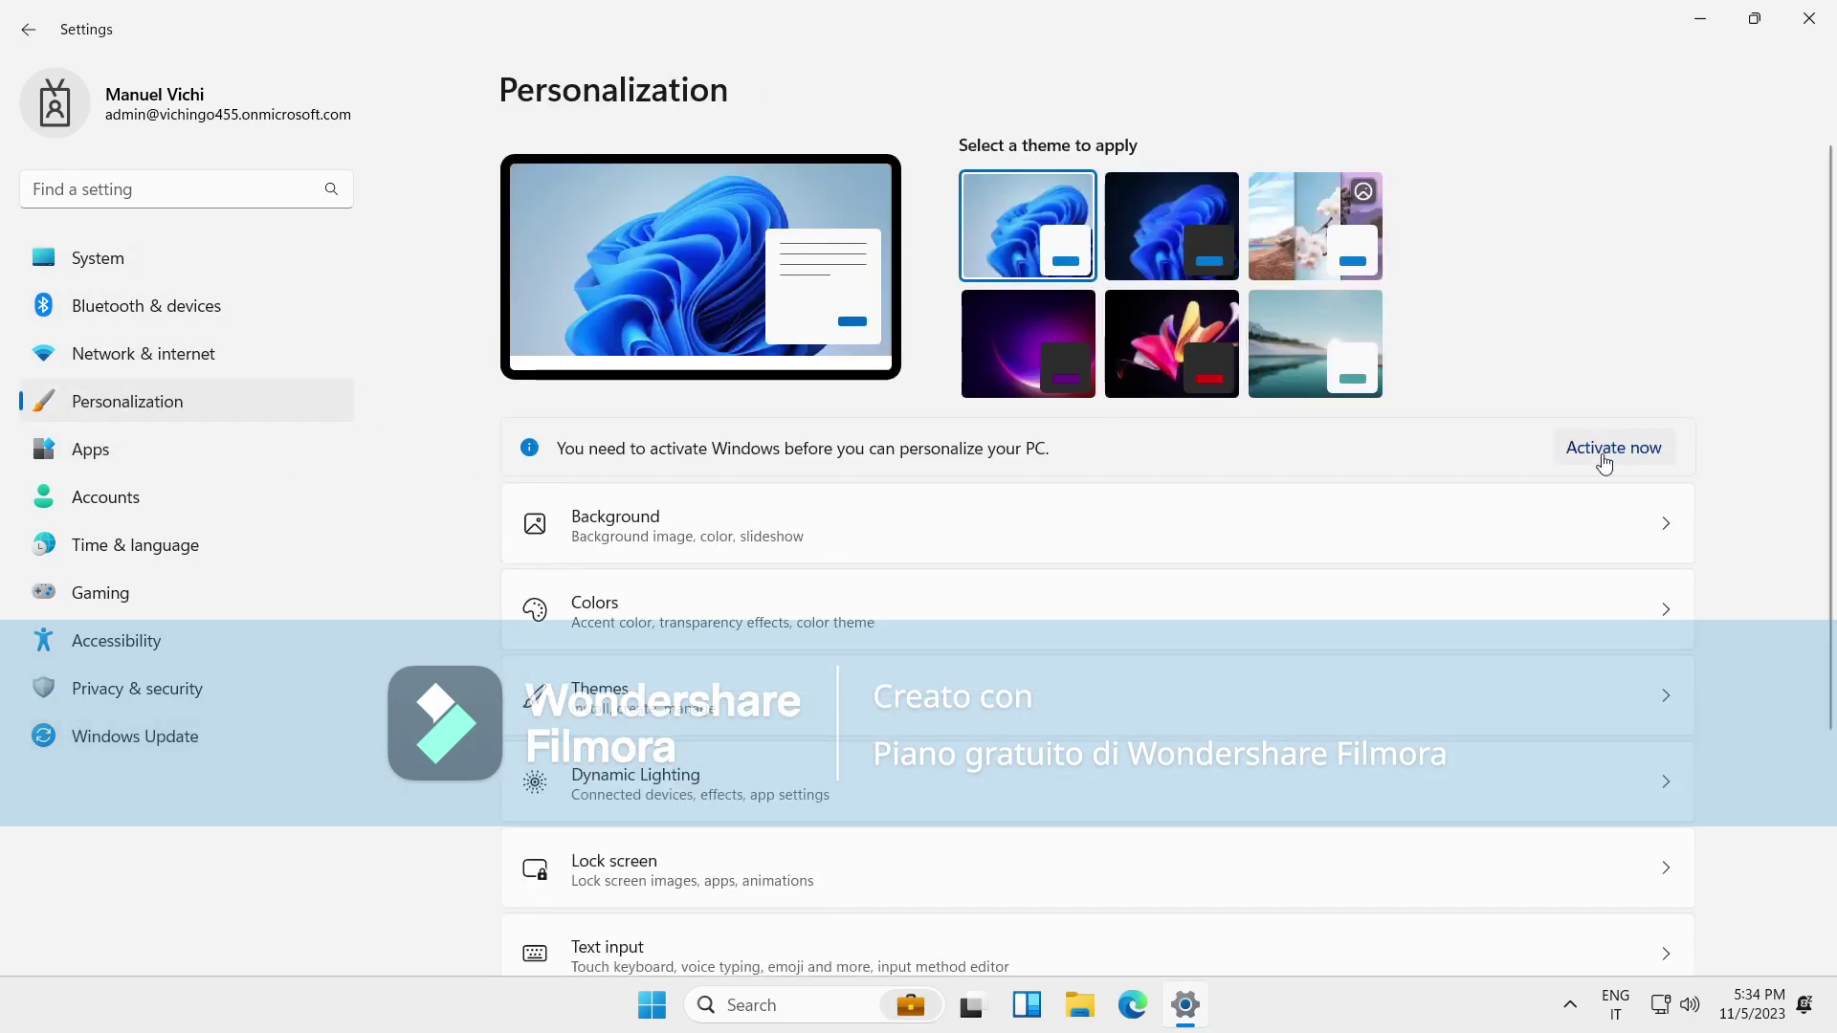
click(915, 495)
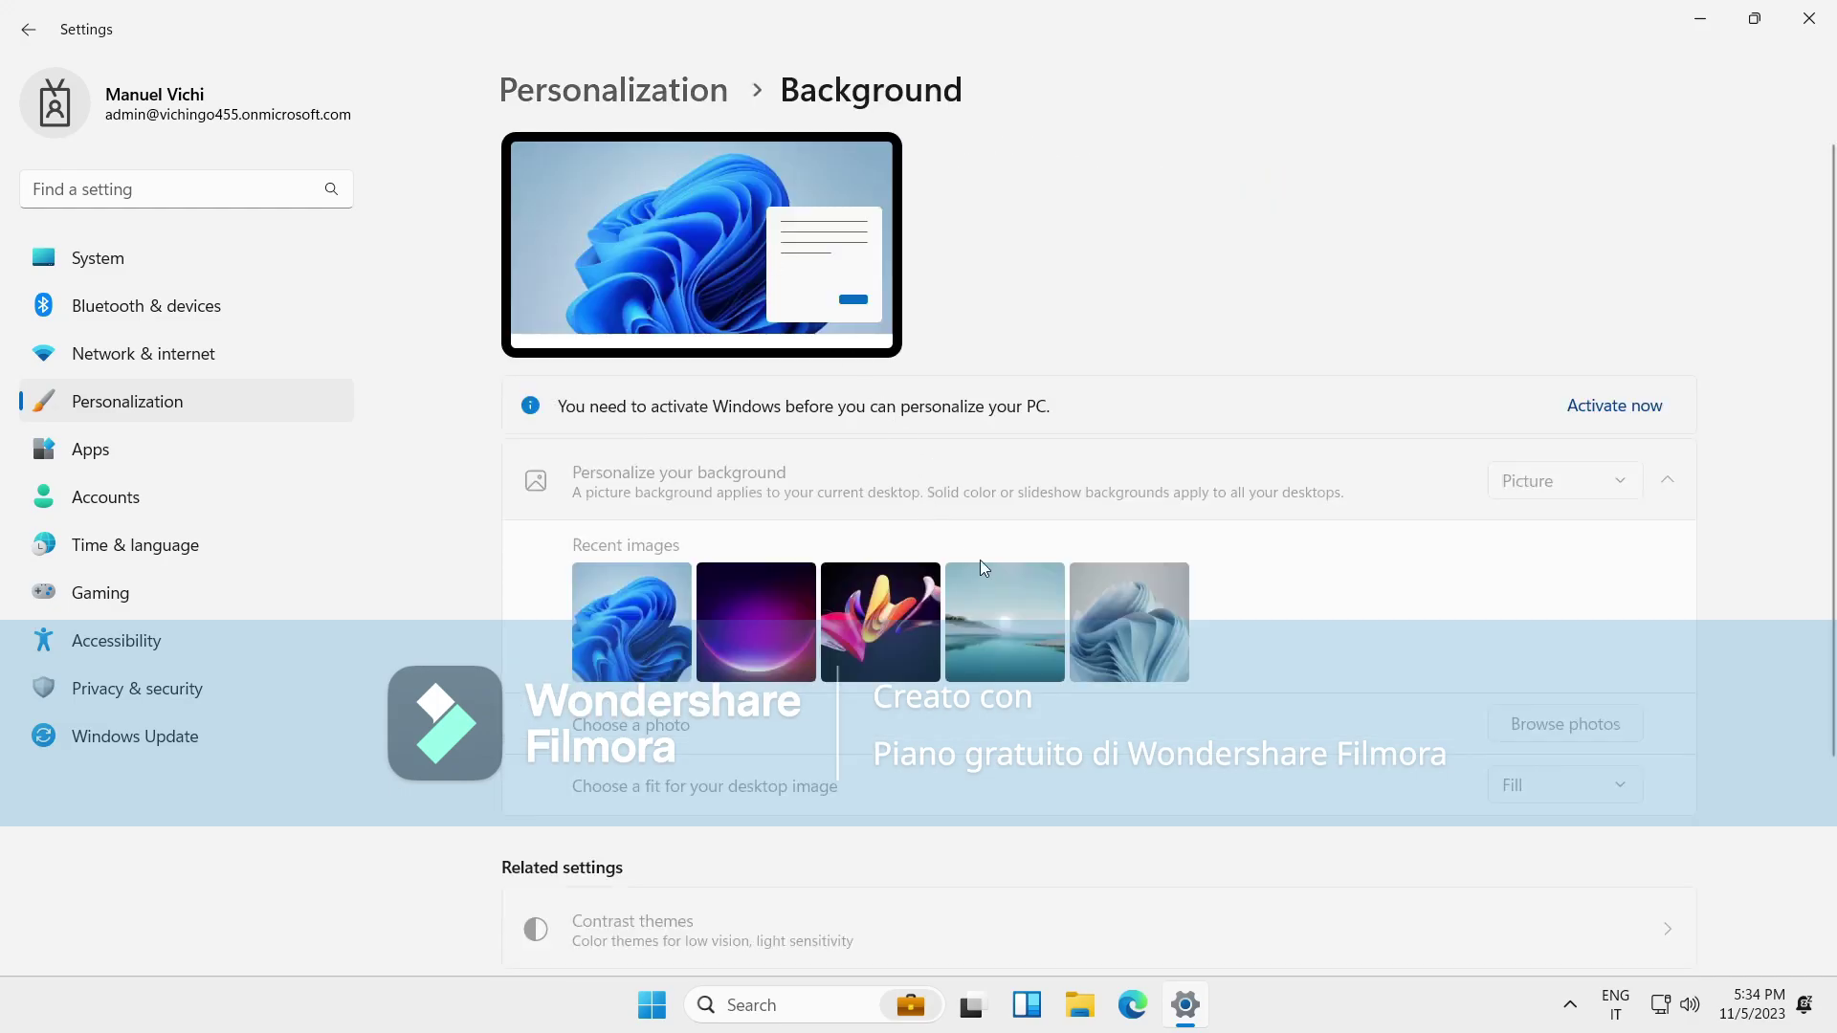
click(665, 96)
click(923, 656)
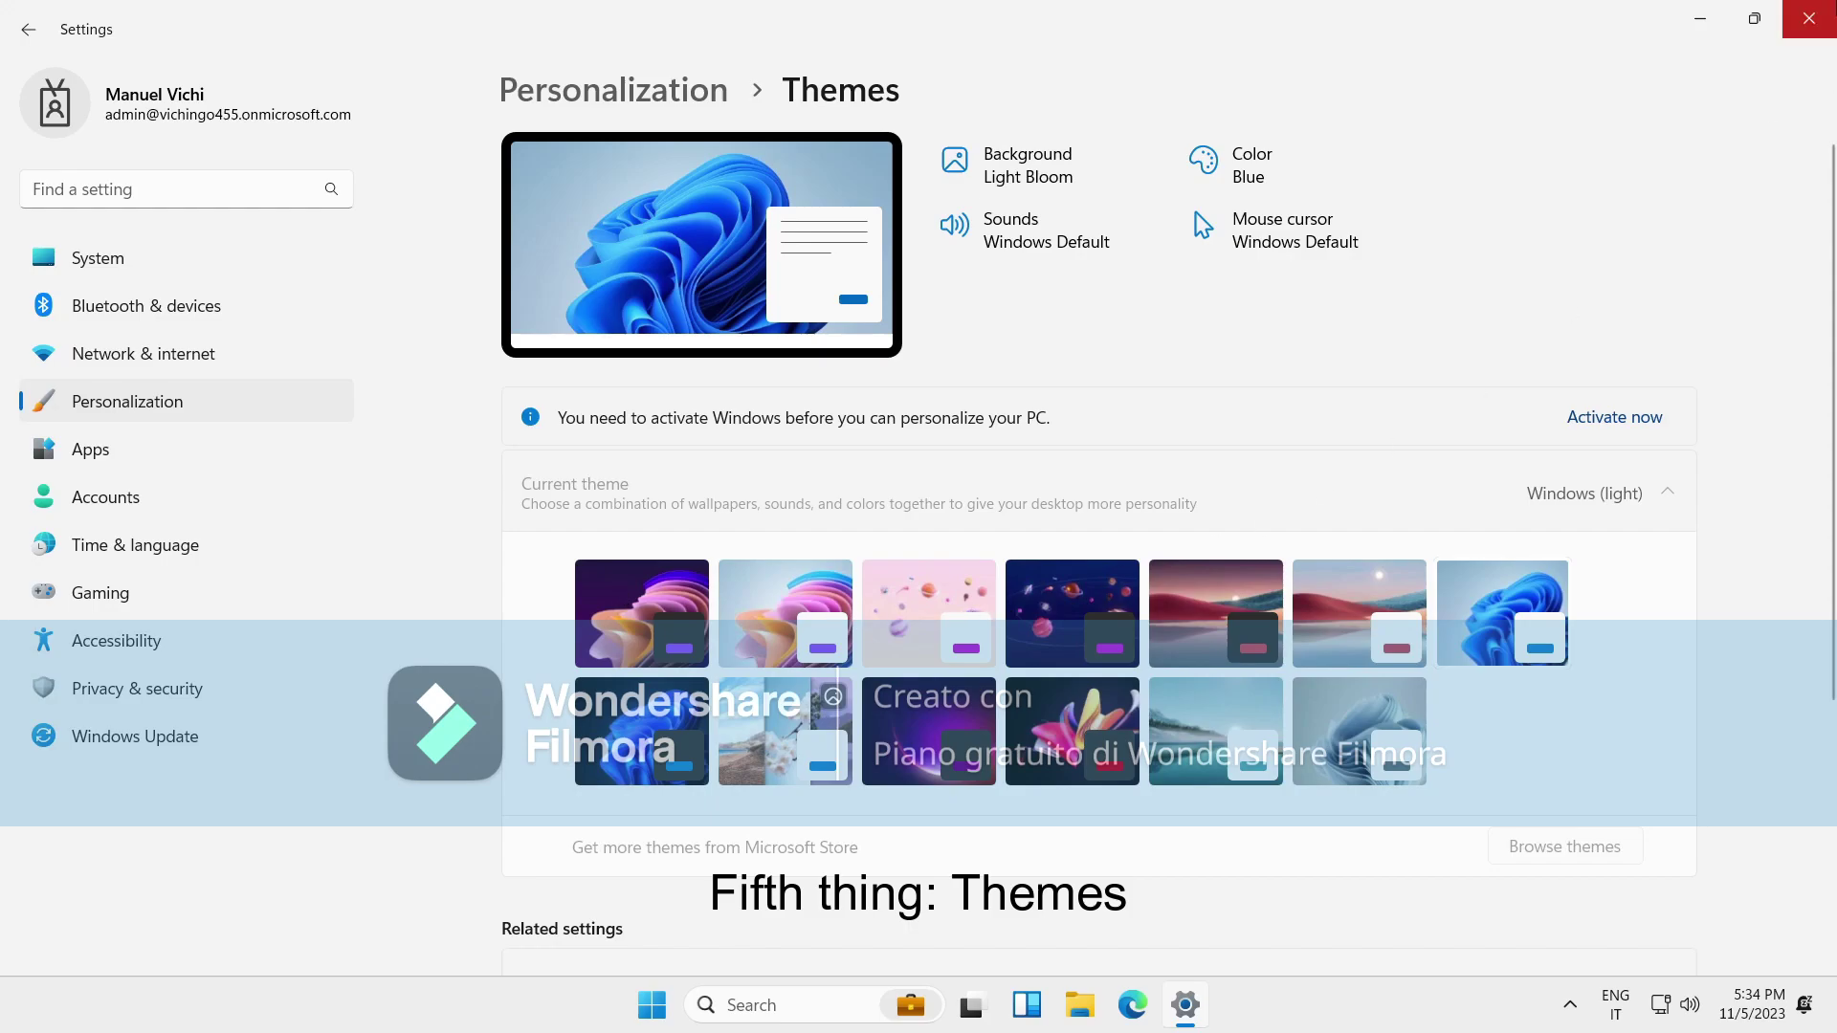
click(1822, 9)
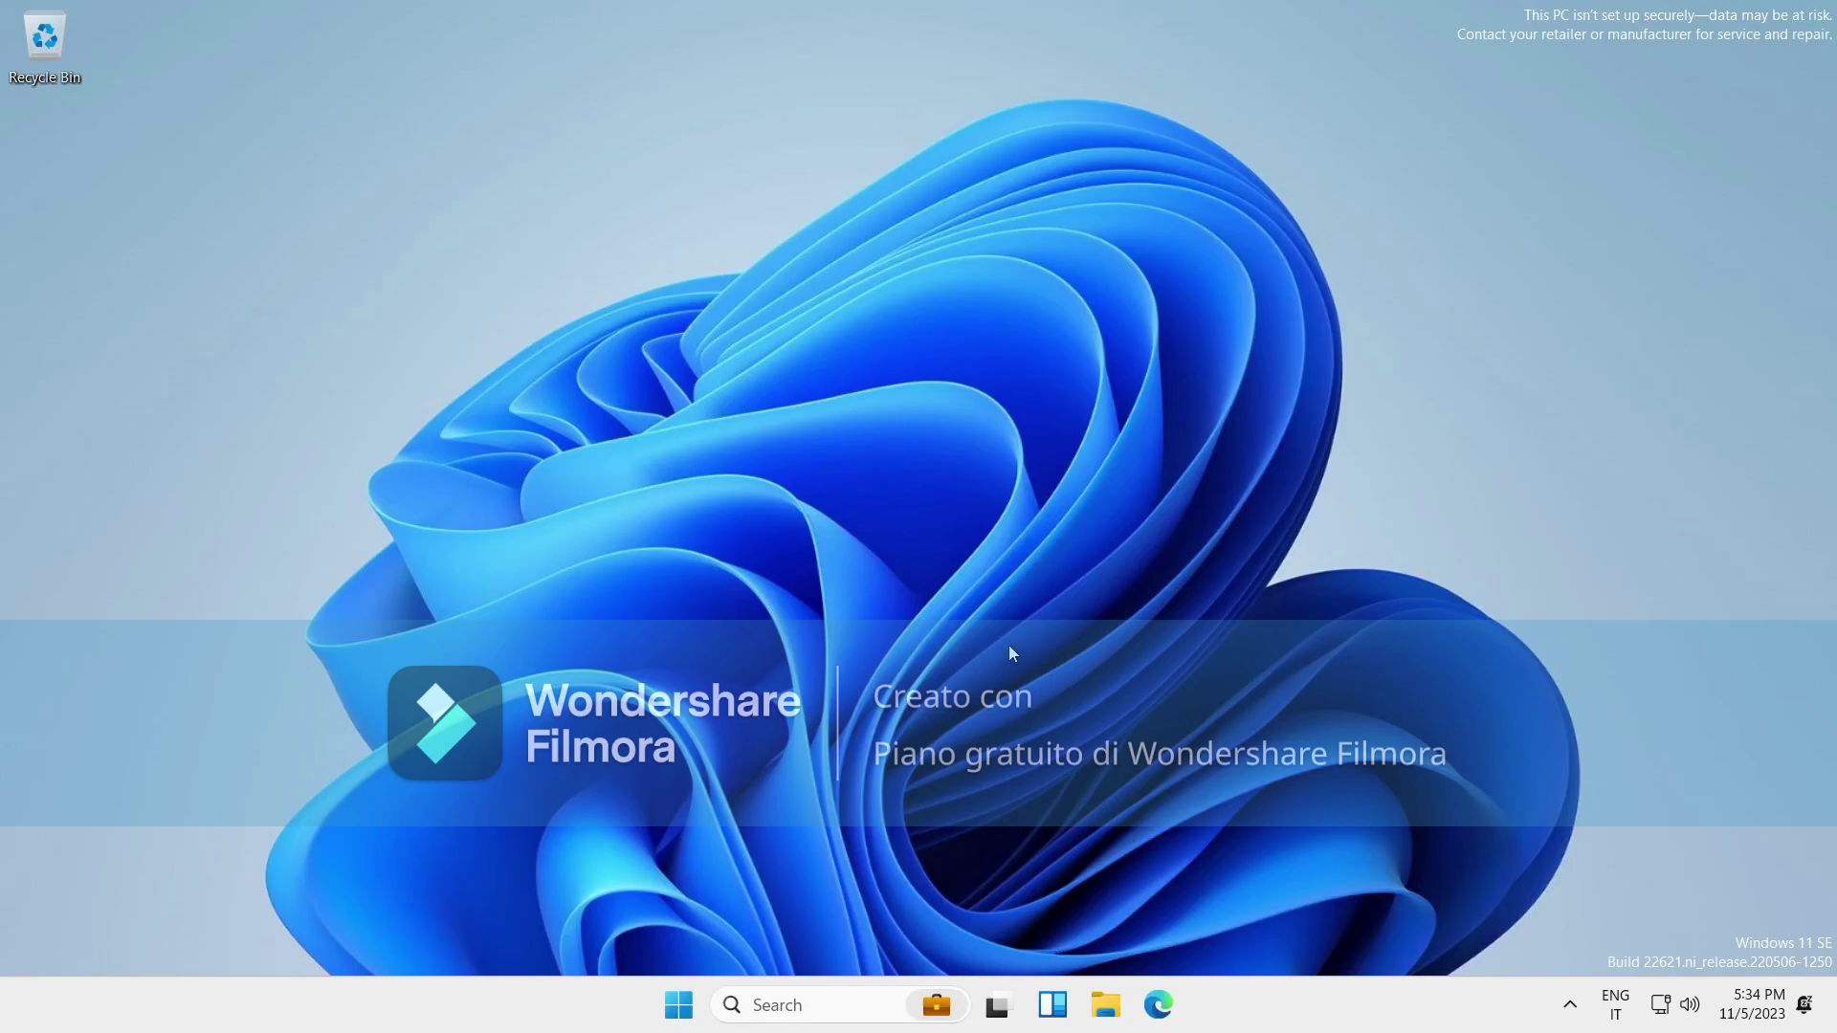
key(super)
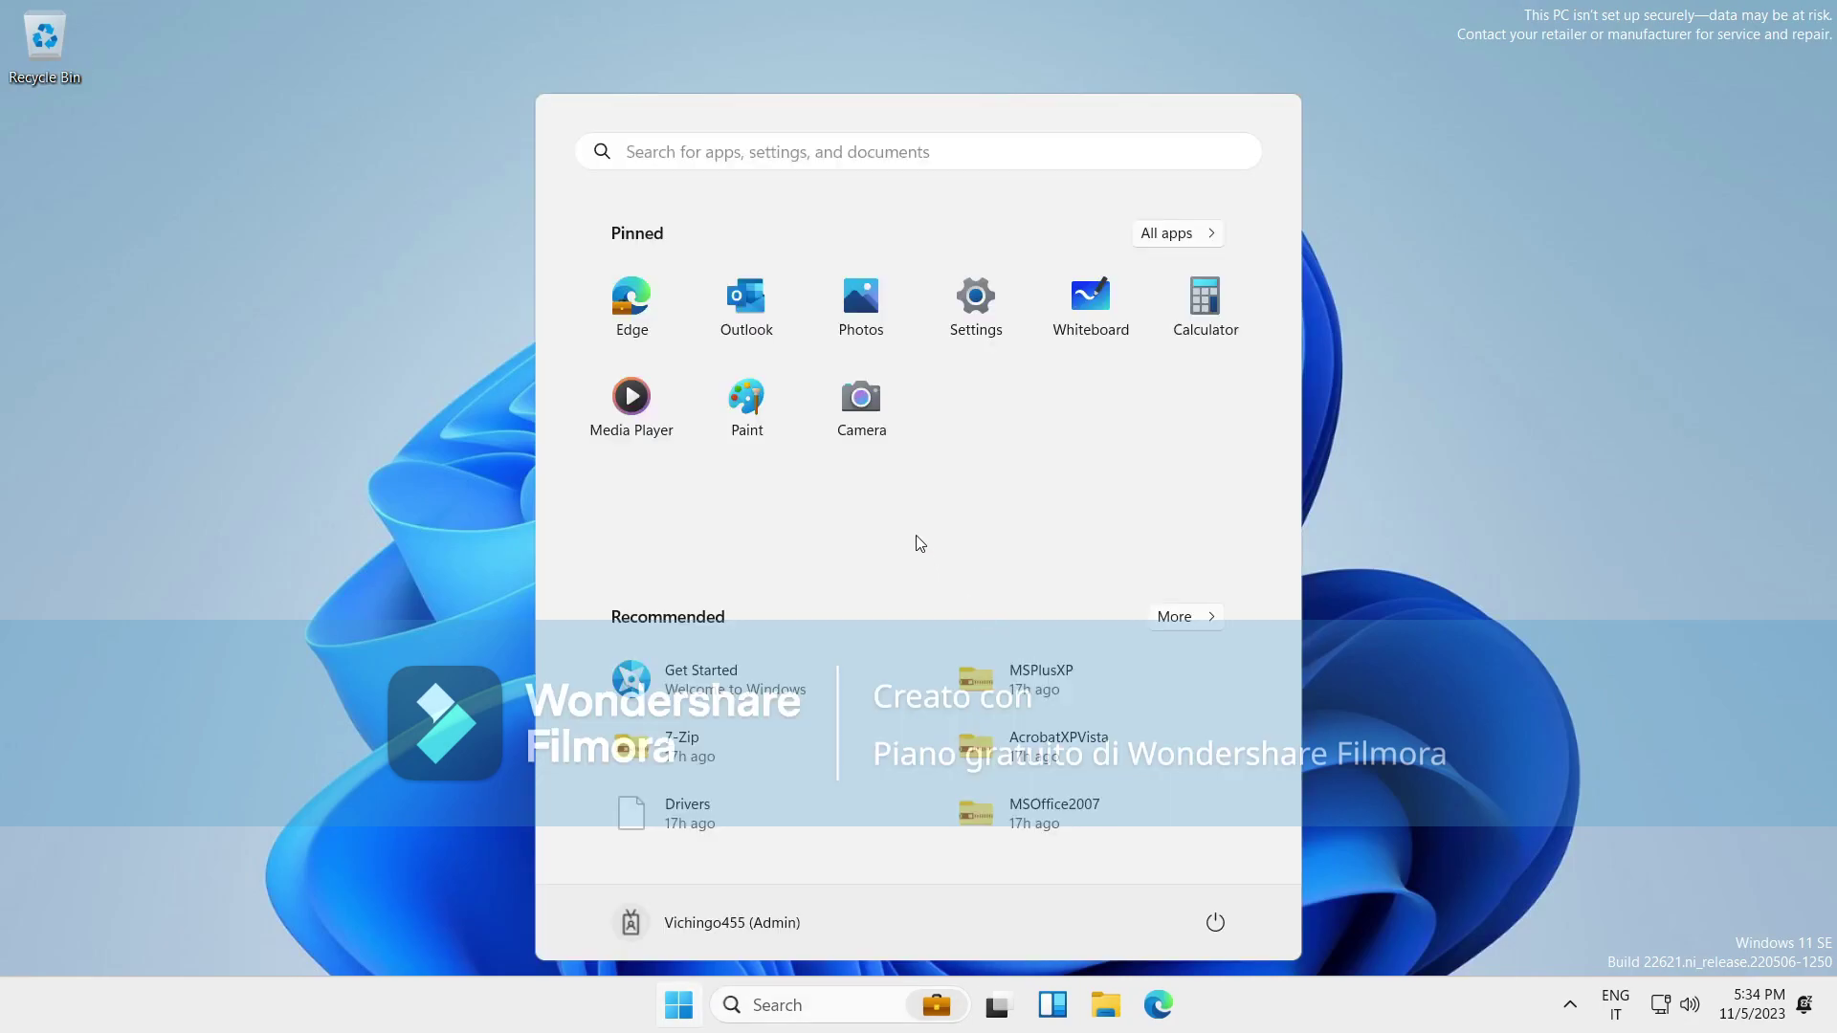
click(1166, 233)
scroll(1099, 480, down, 8)
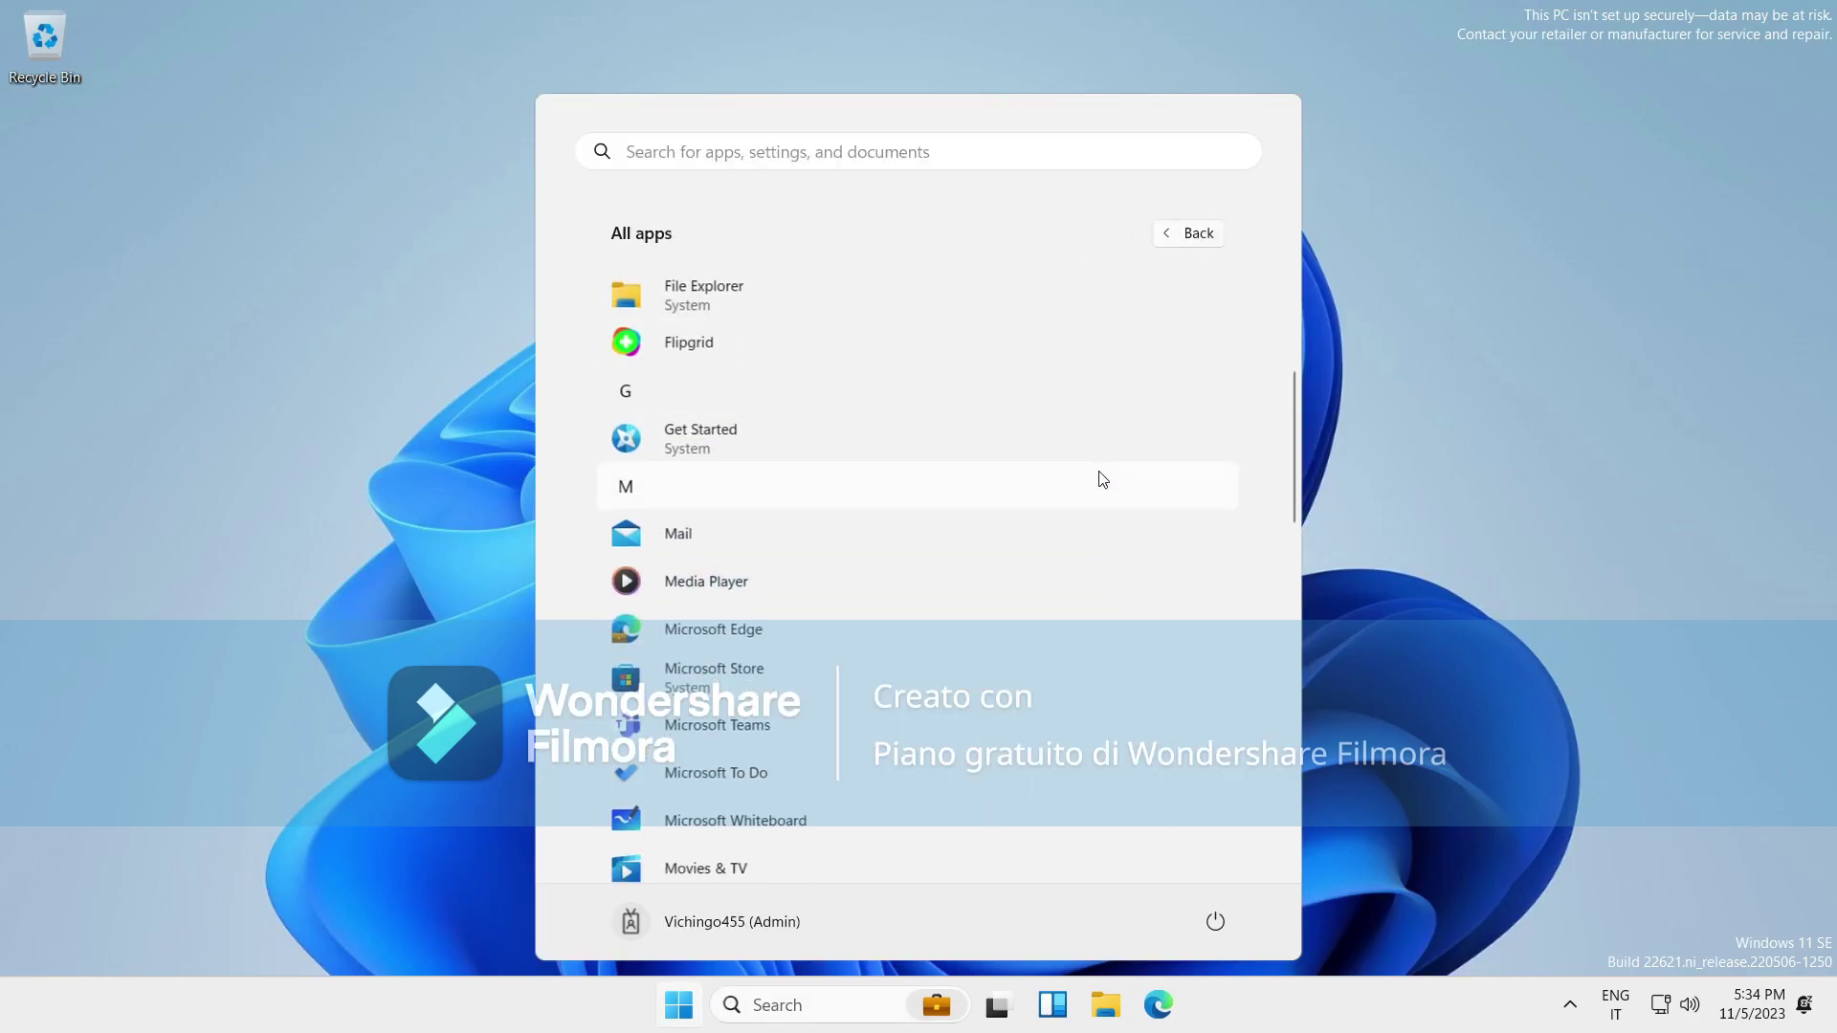
scroll(1100, 497, down, 2)
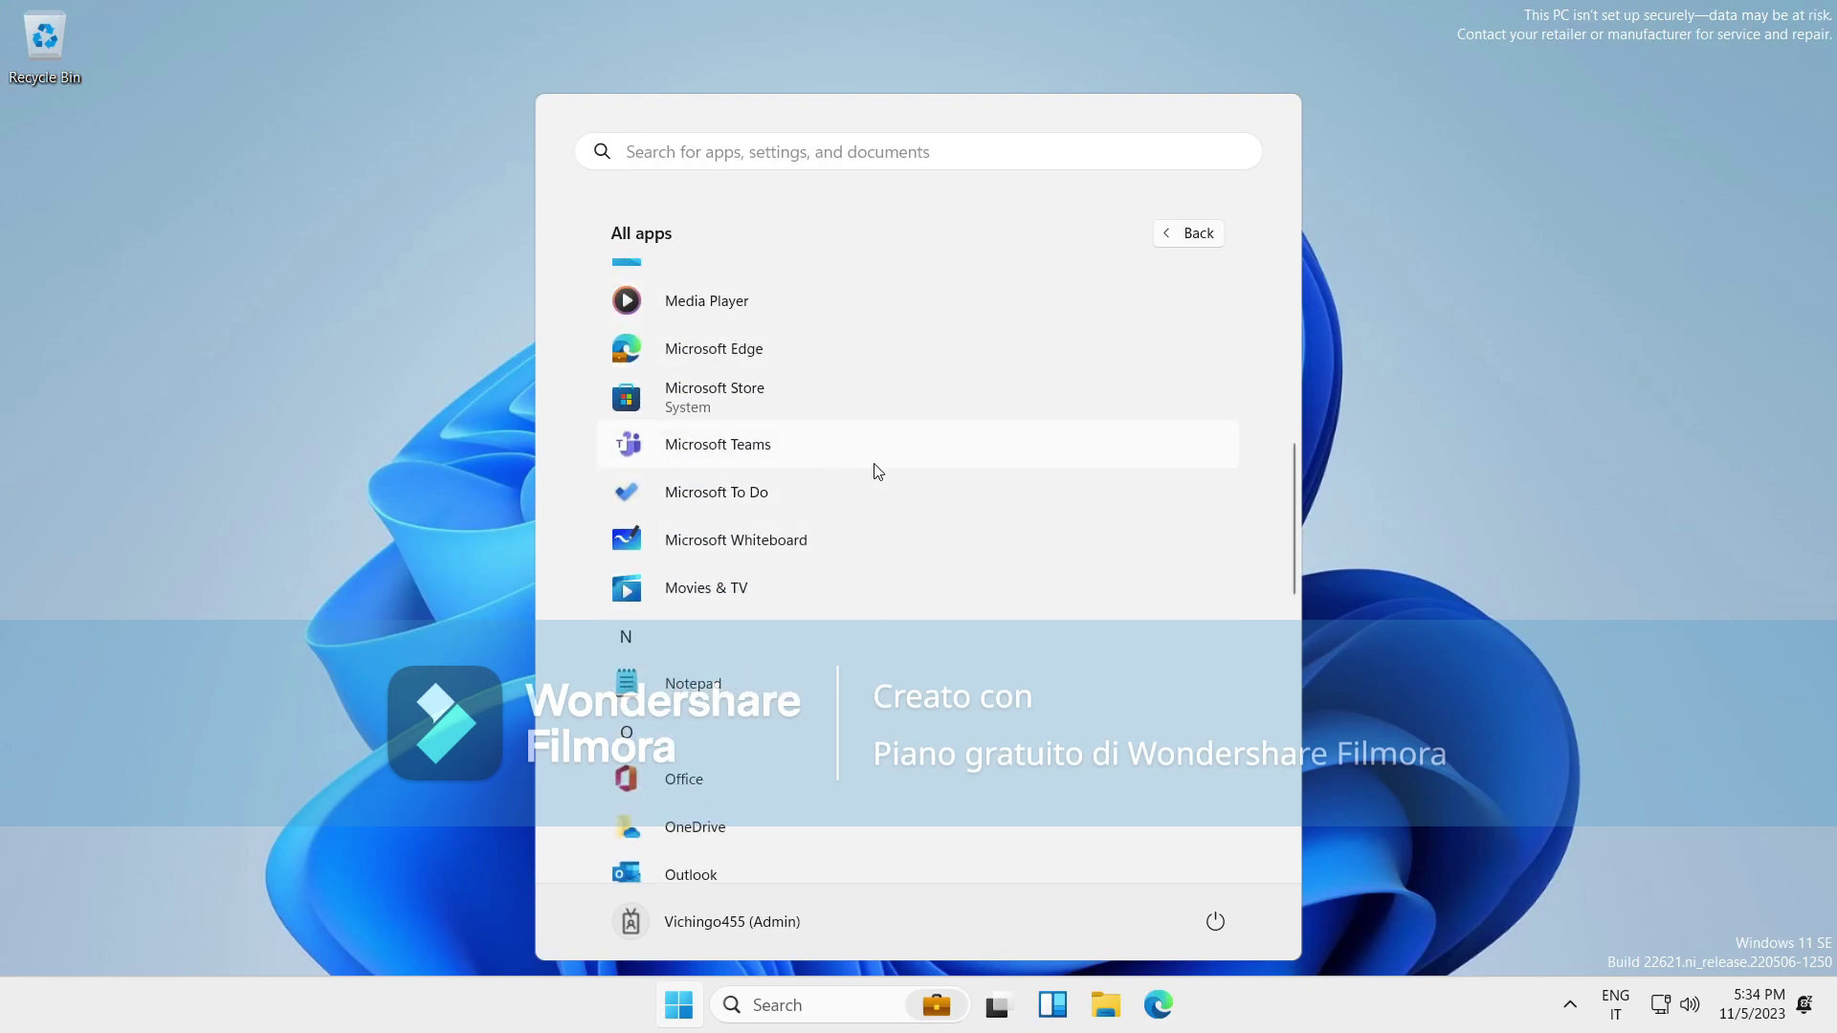
scroll(1149, 581, down, 5)
scroll(795, 808, down, 10)
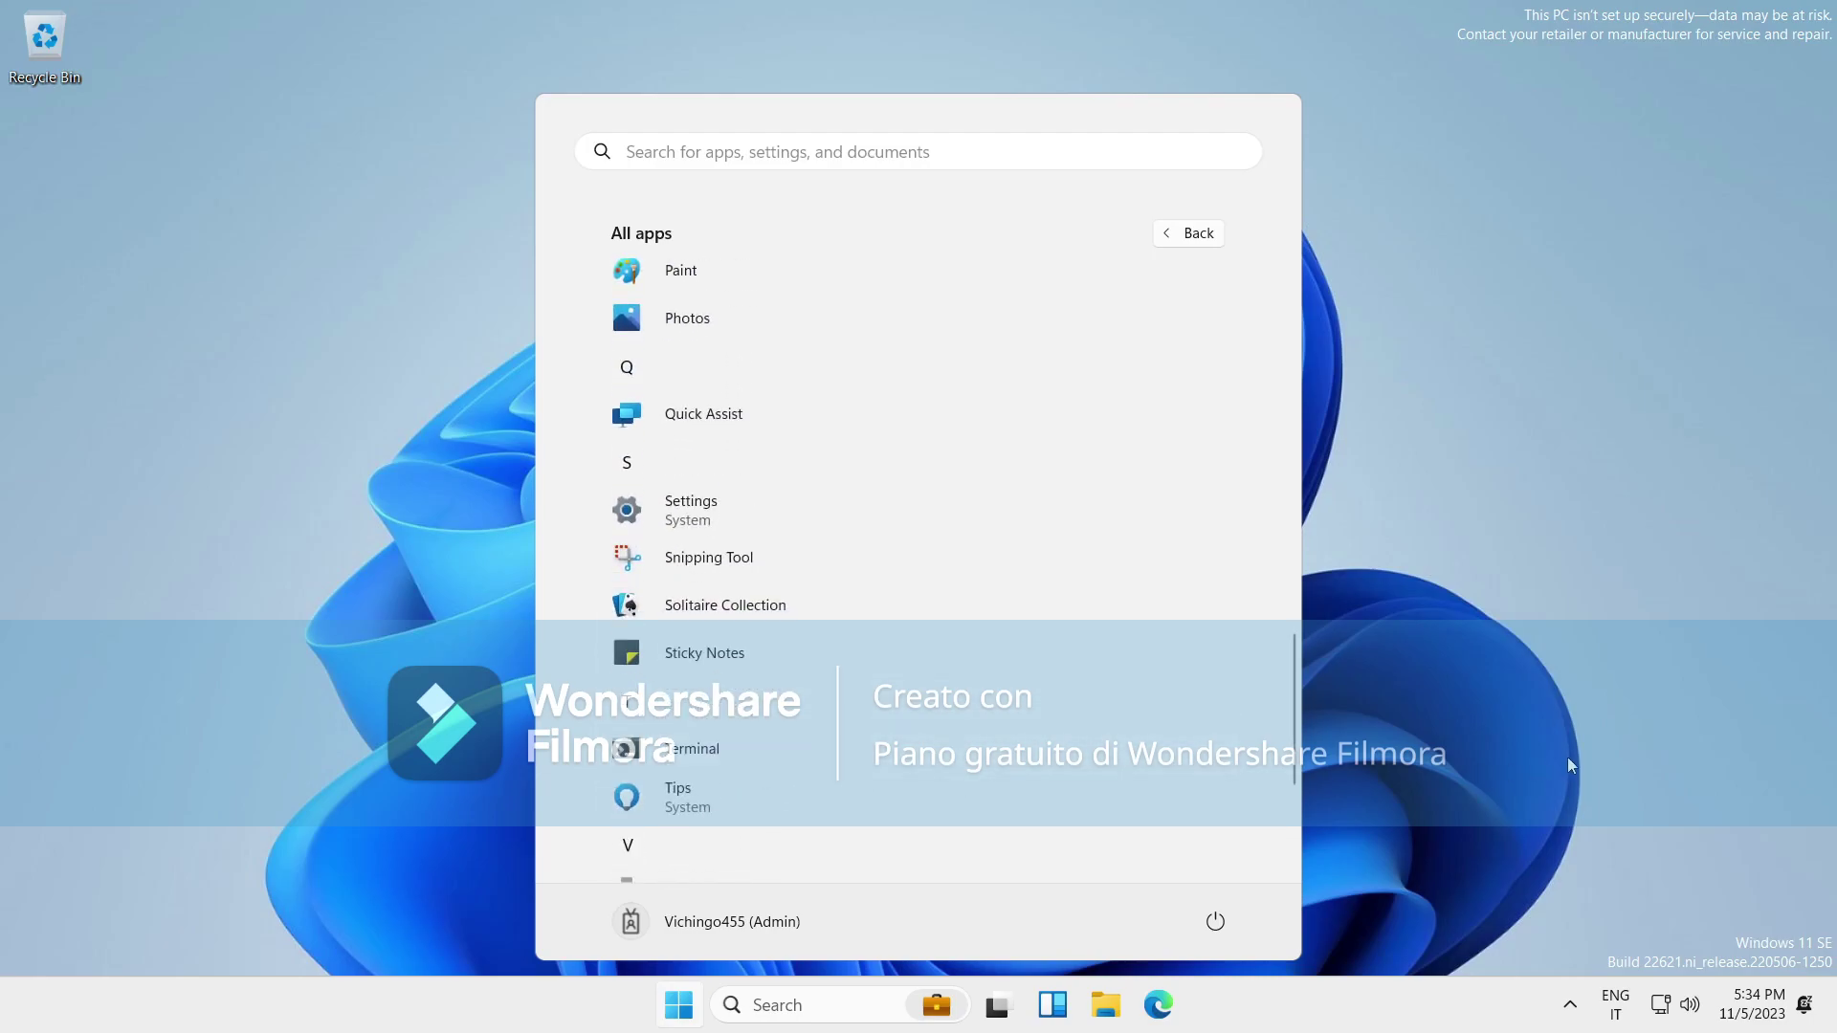
scroll(1279, 647, down, 3)
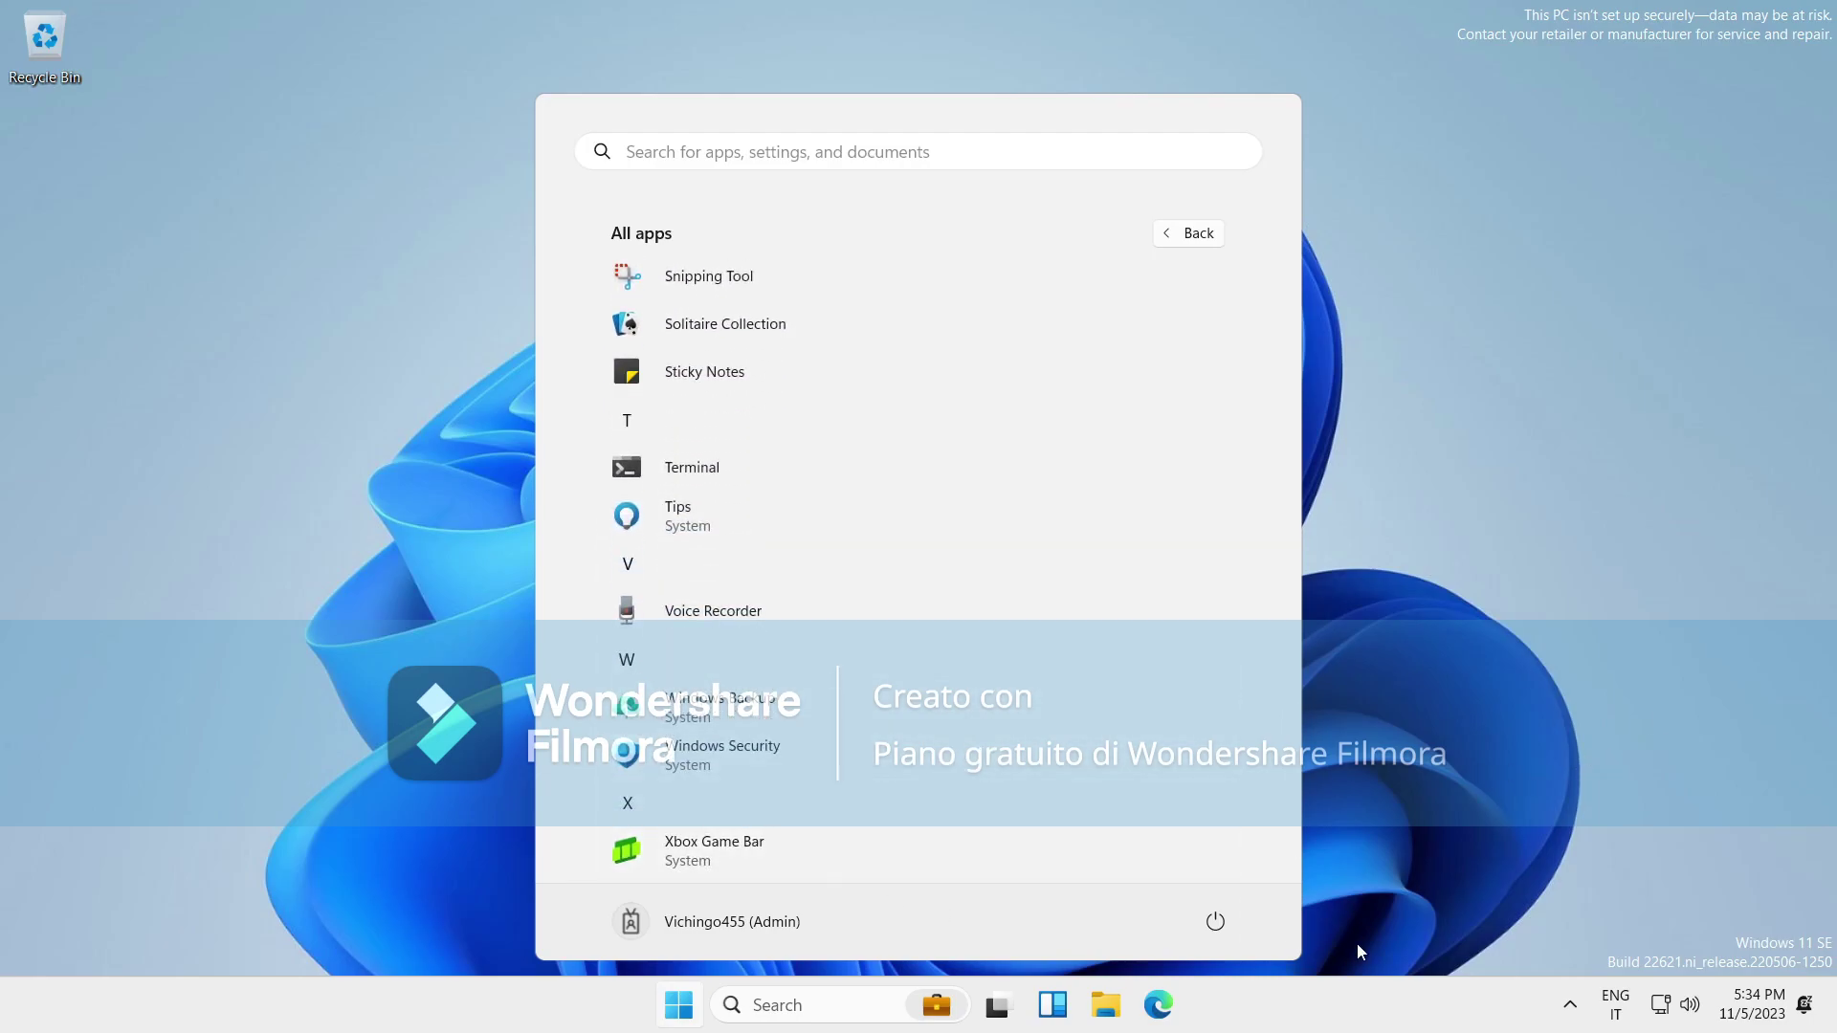
click(1449, 94)
drag(1433, 100, 1836, 2)
drag(1099, 291, 1836, 1)
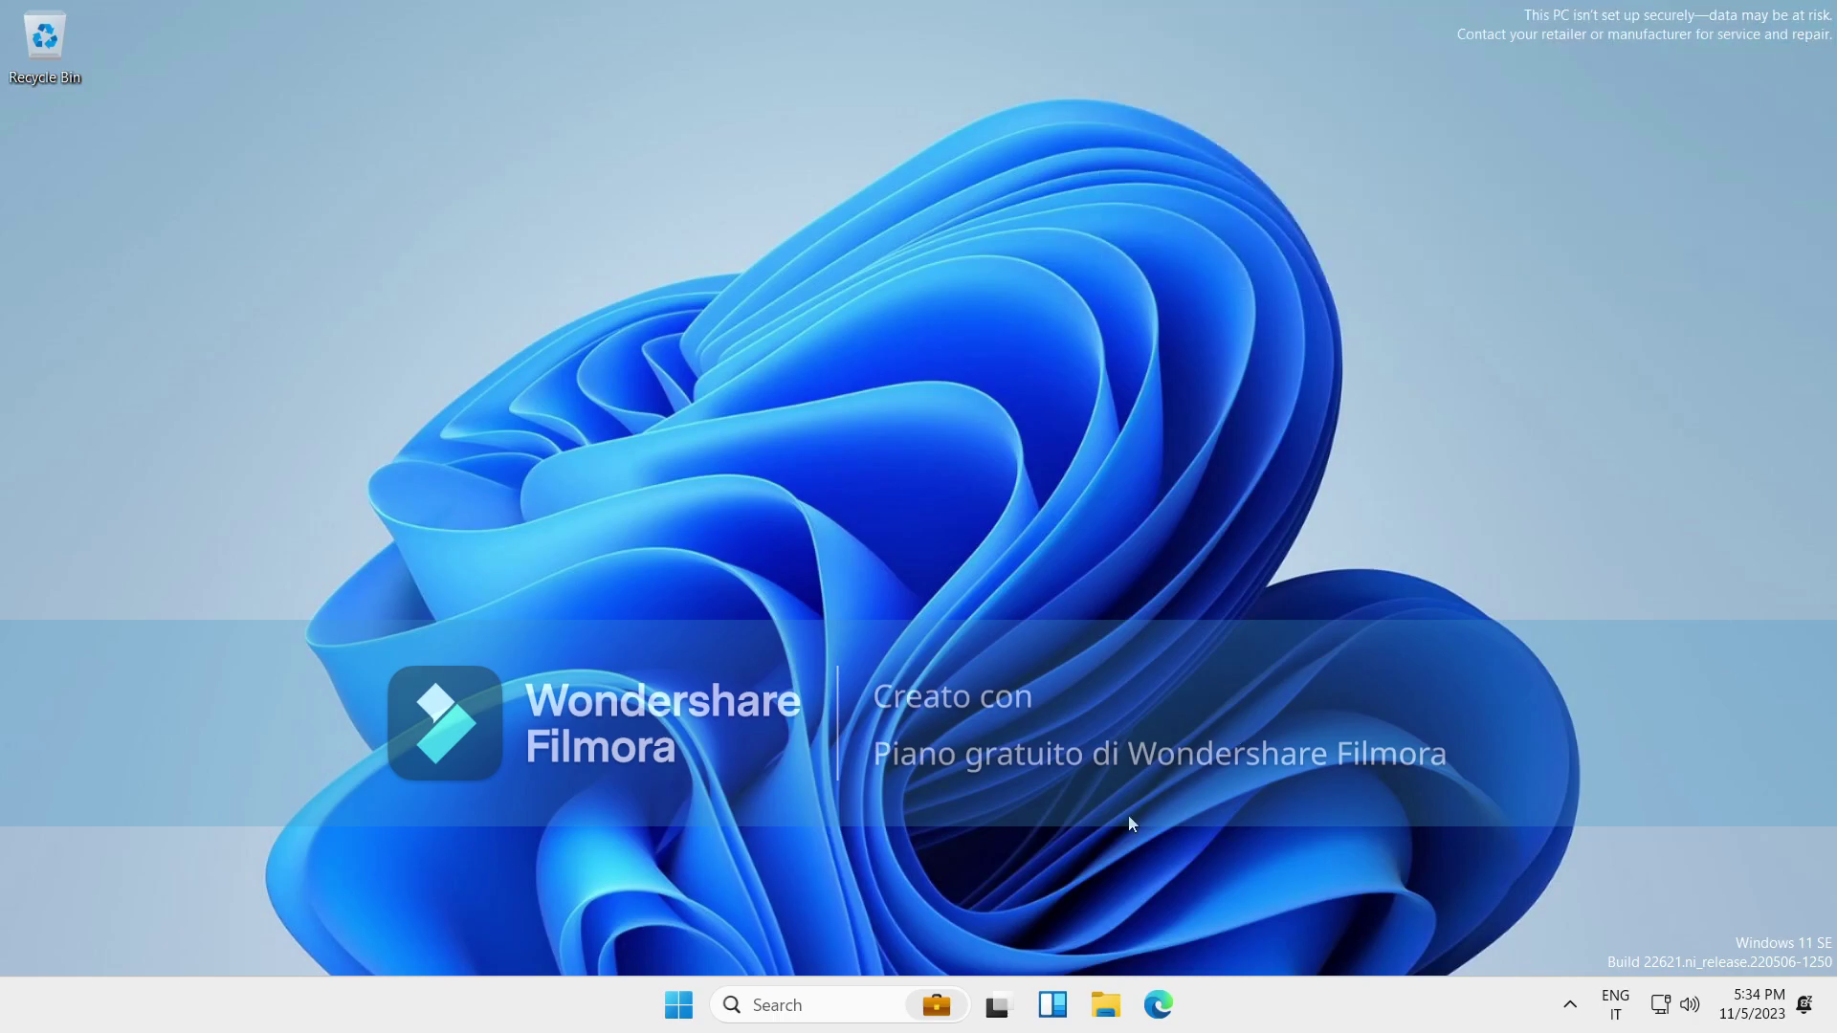
Open the README in D:\Optional\Enable S Mode on the Windows 11 SE disc.
click(1101, 1013)
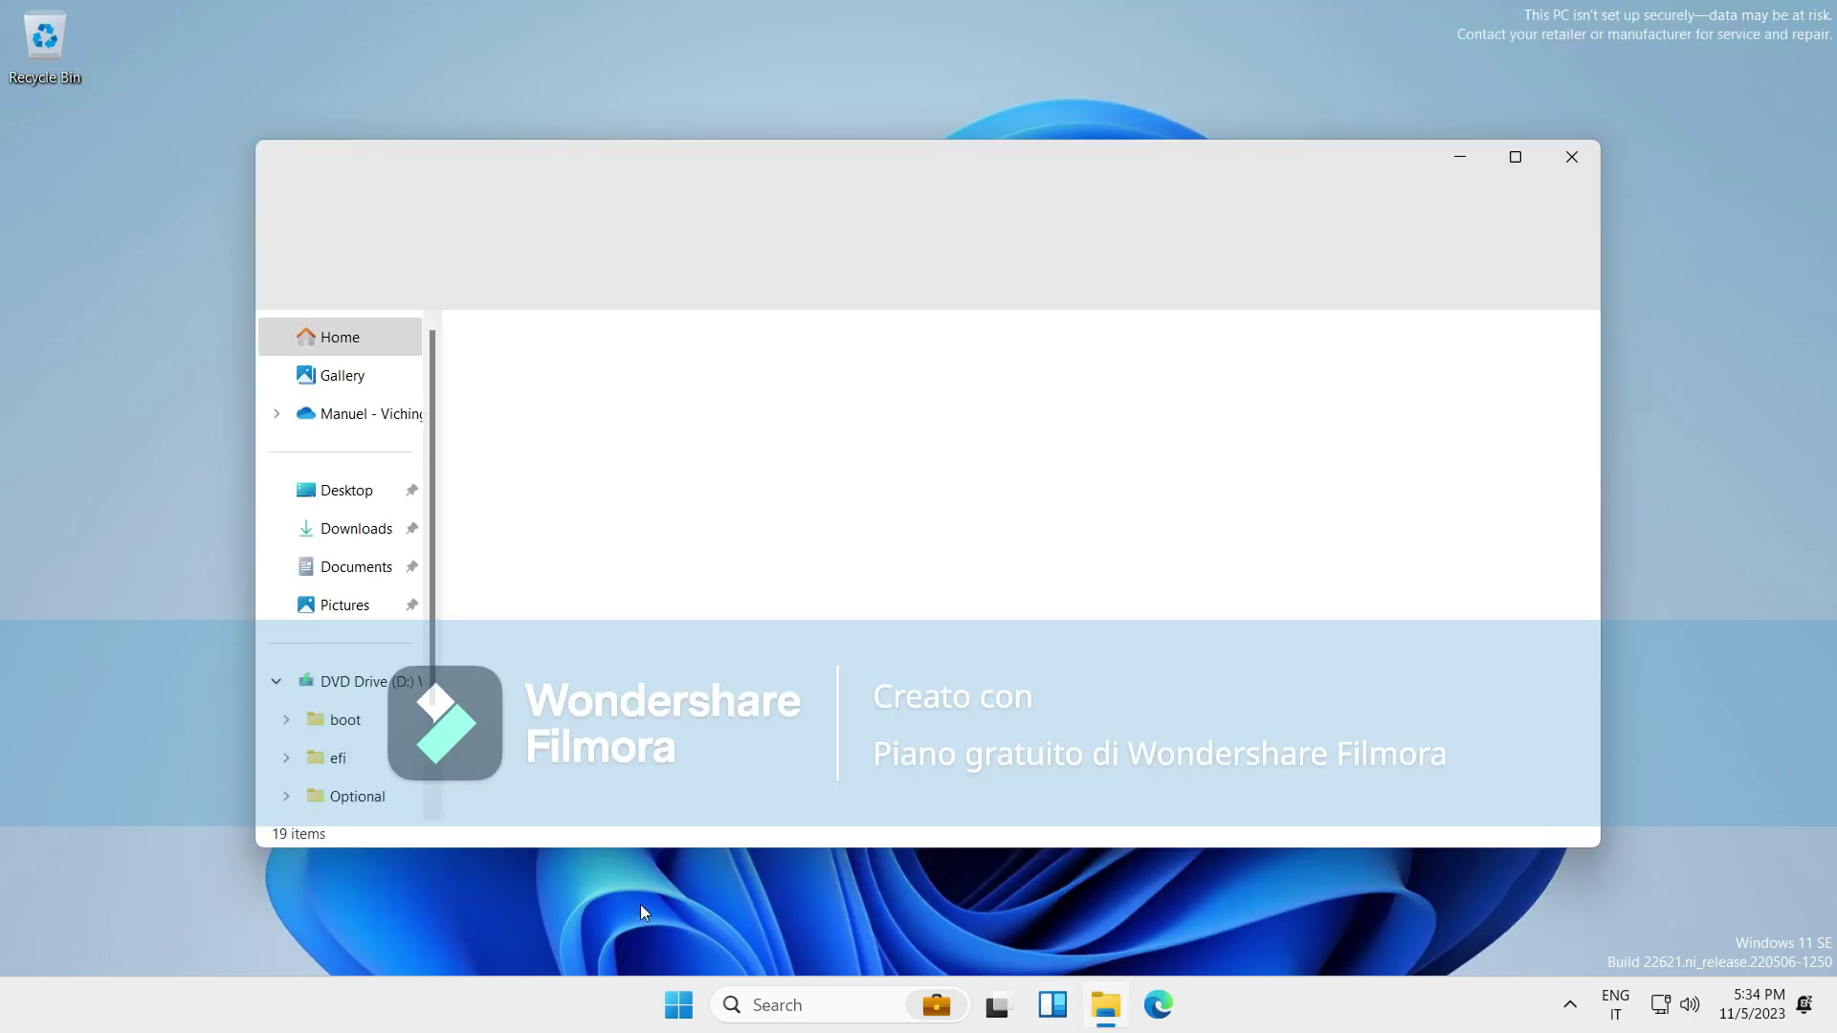
click(383, 674)
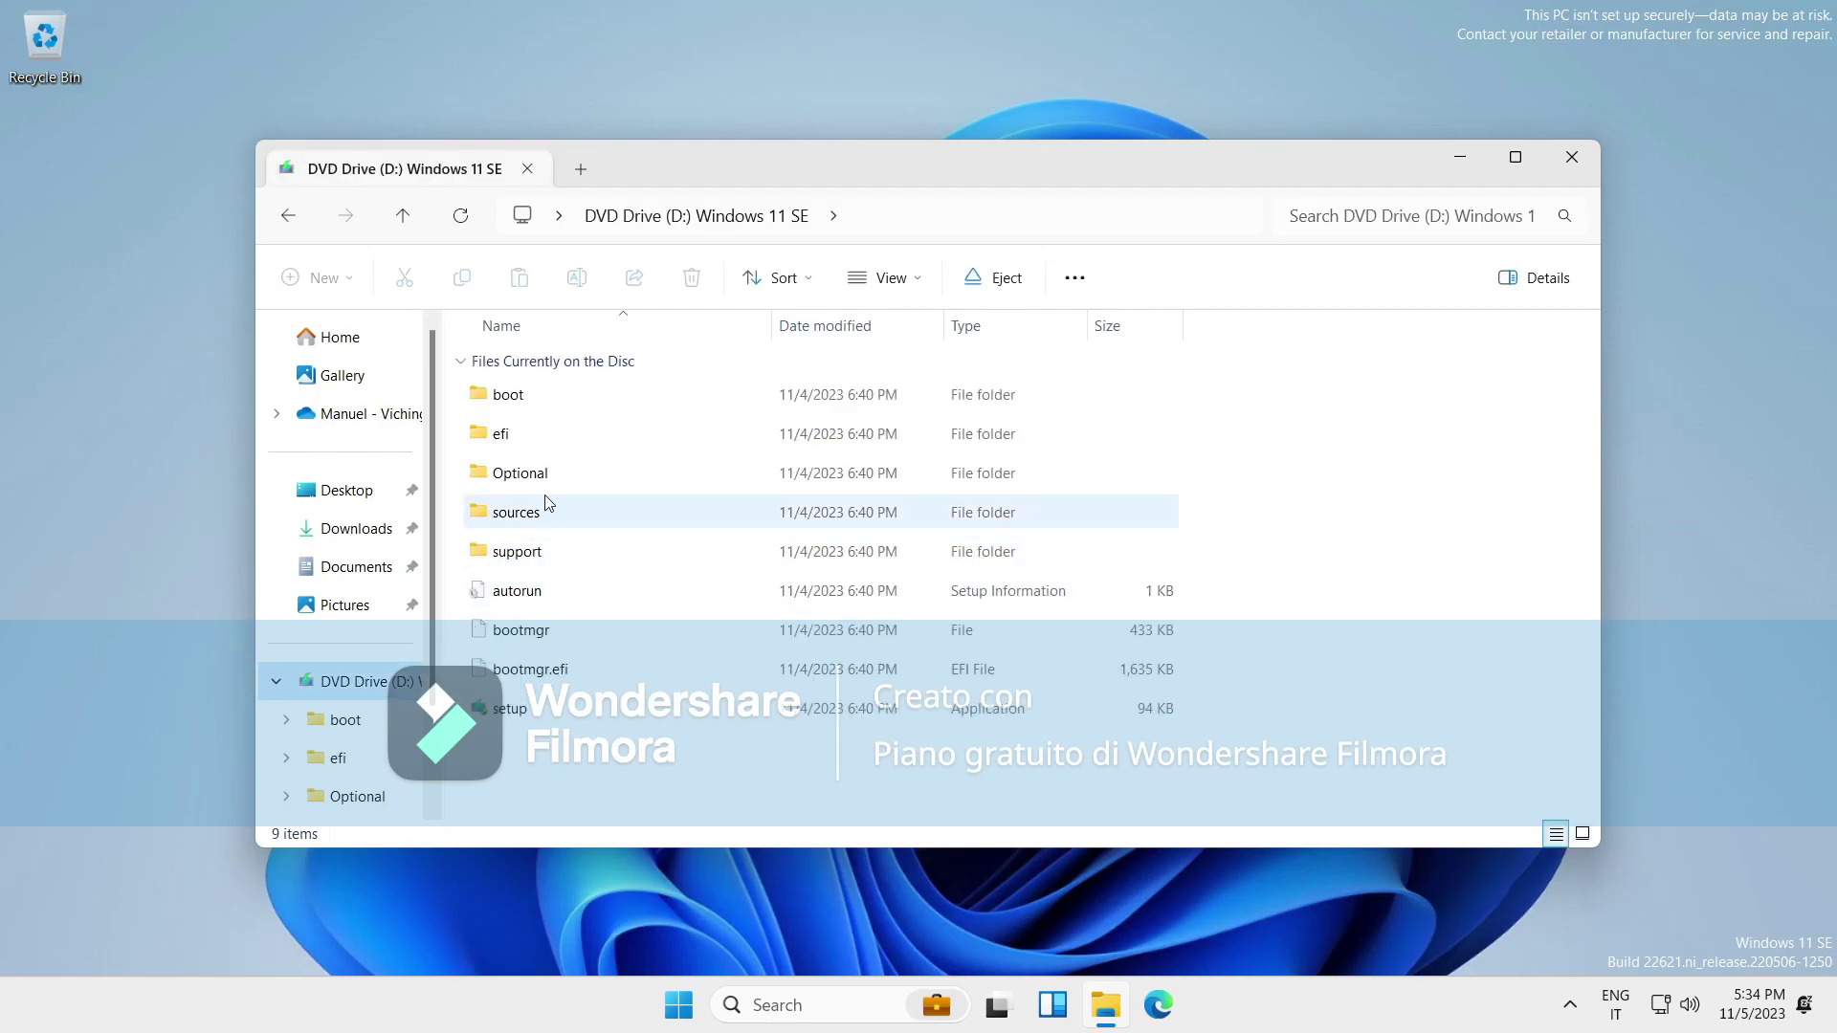
double_click(545, 483)
double_click(543, 409)
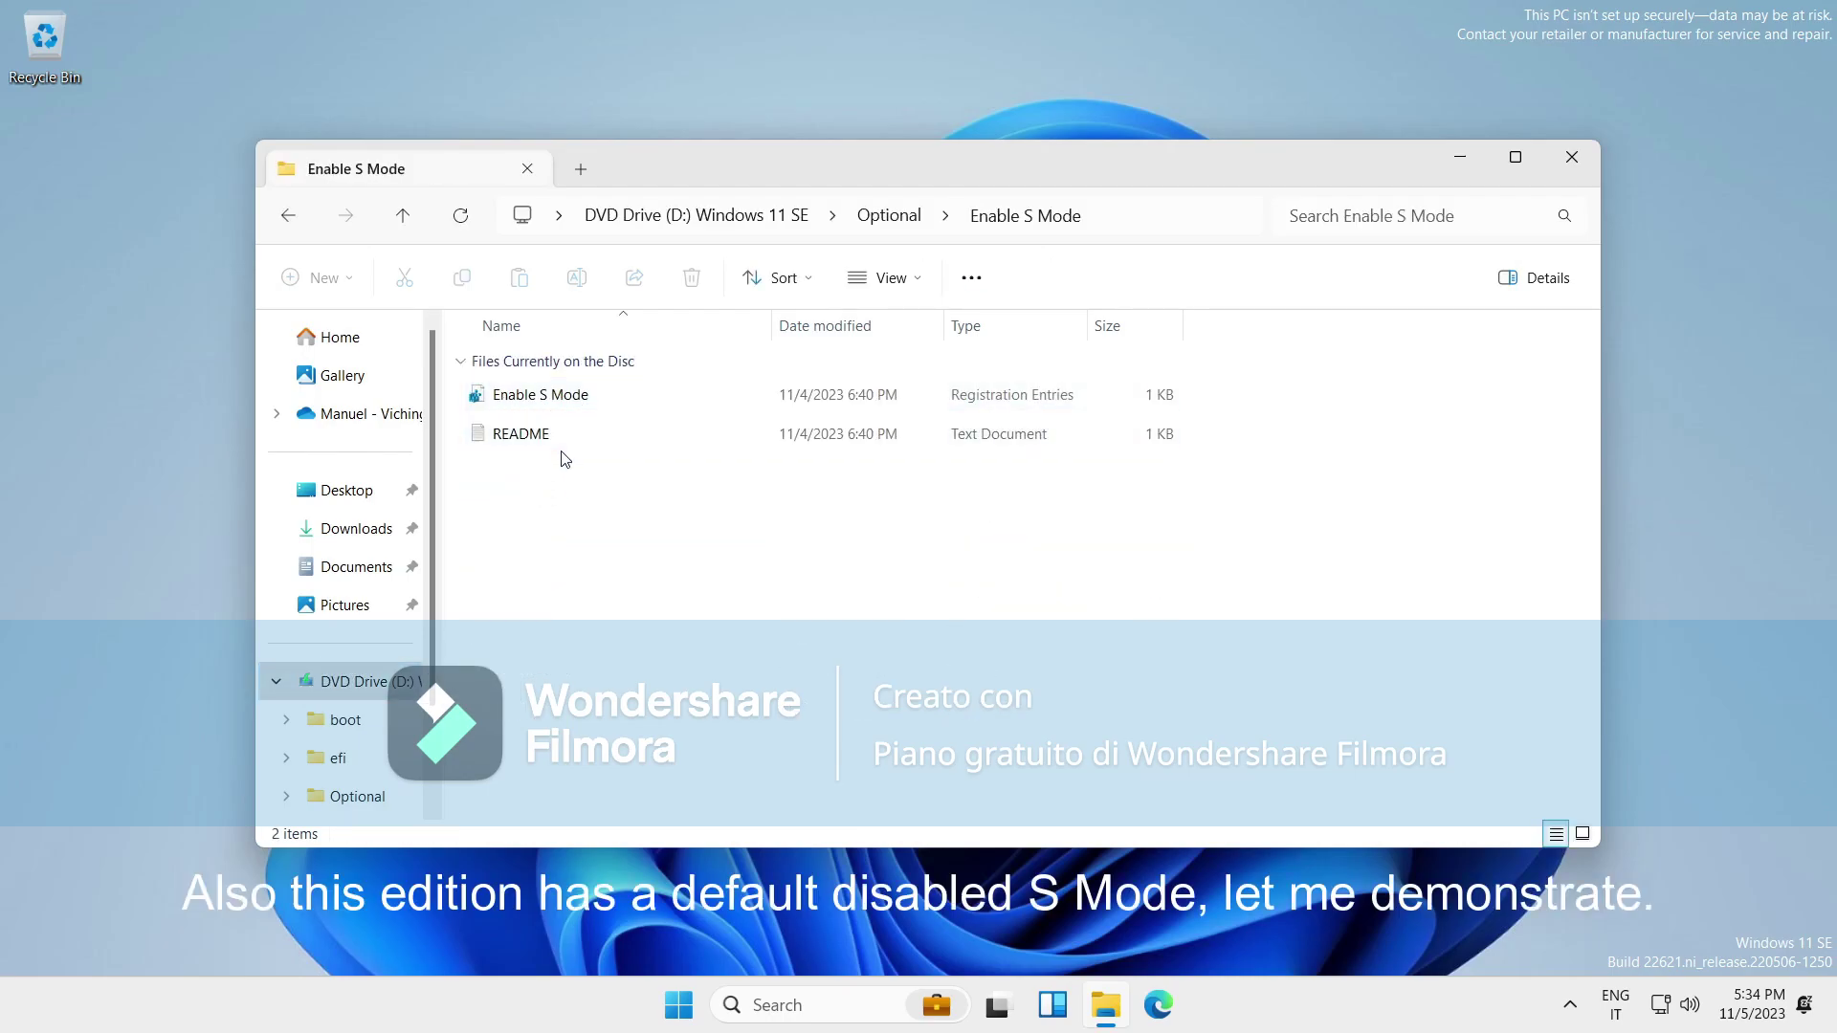
double_click(565, 433)
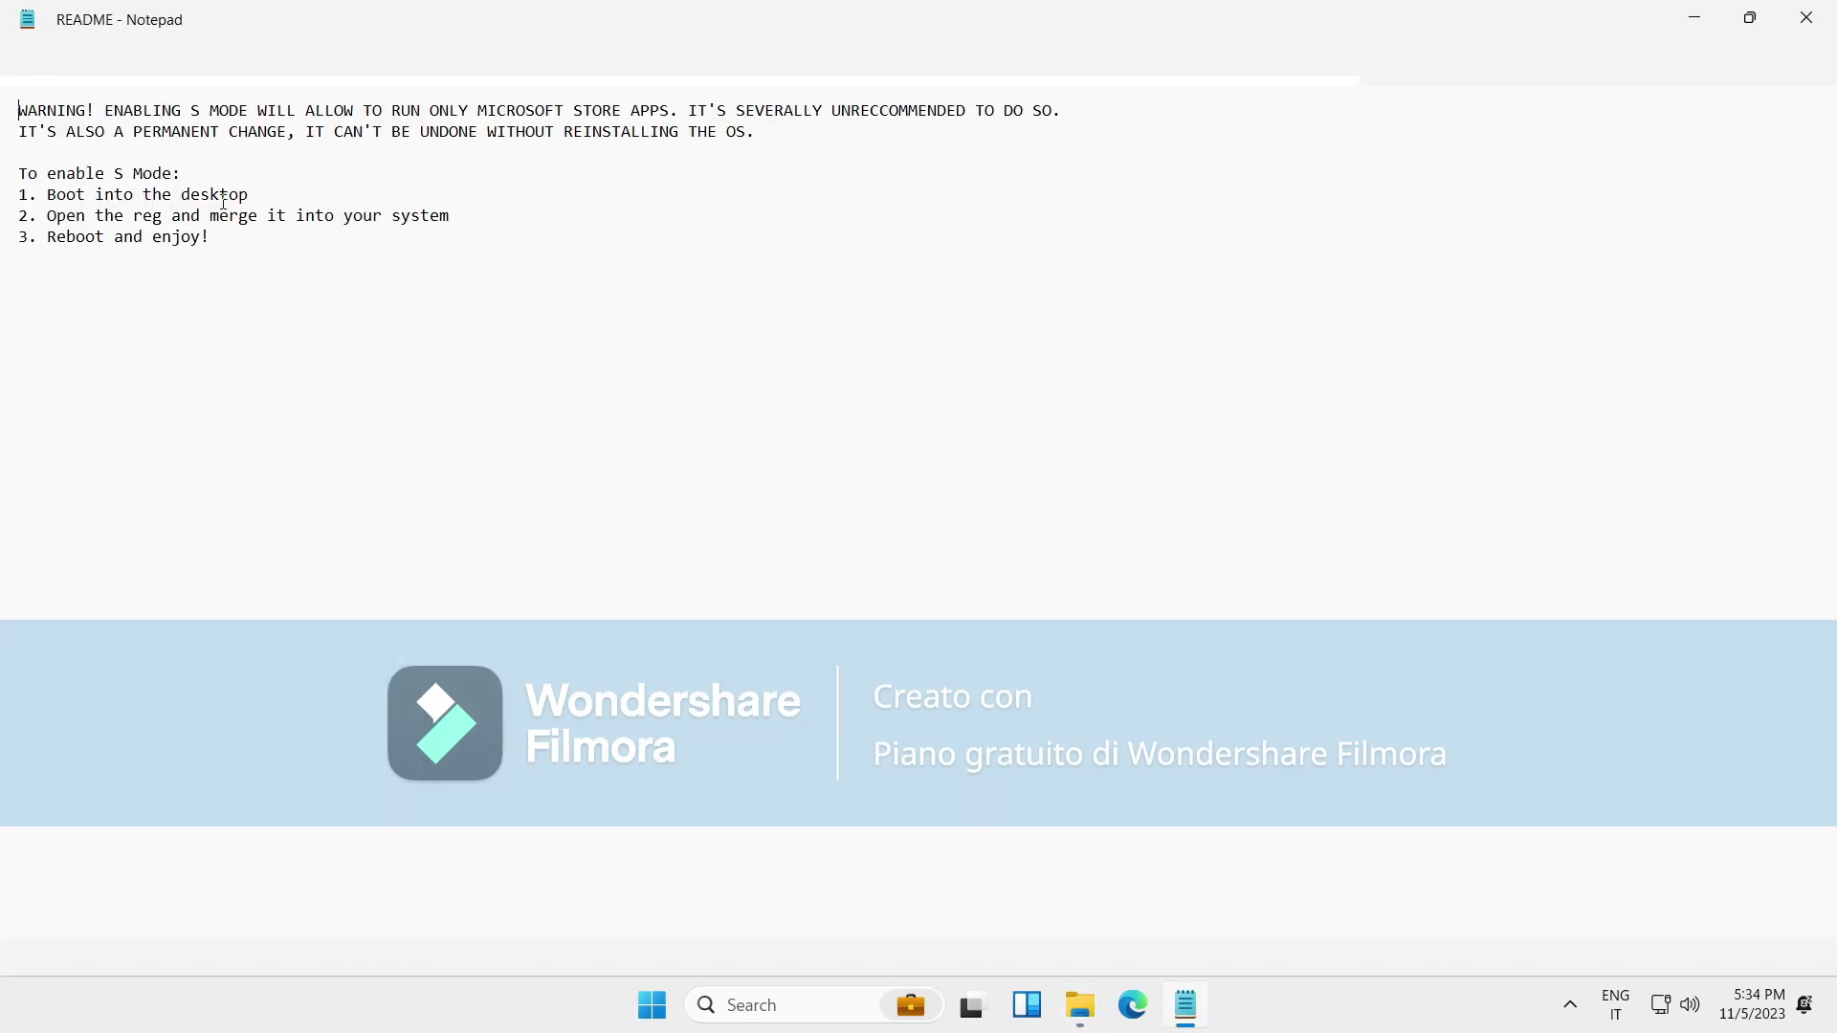
Read the README's permanence warning and three S Mode steps, then exit Notepad.
drag(37, 118, 1098, 123)
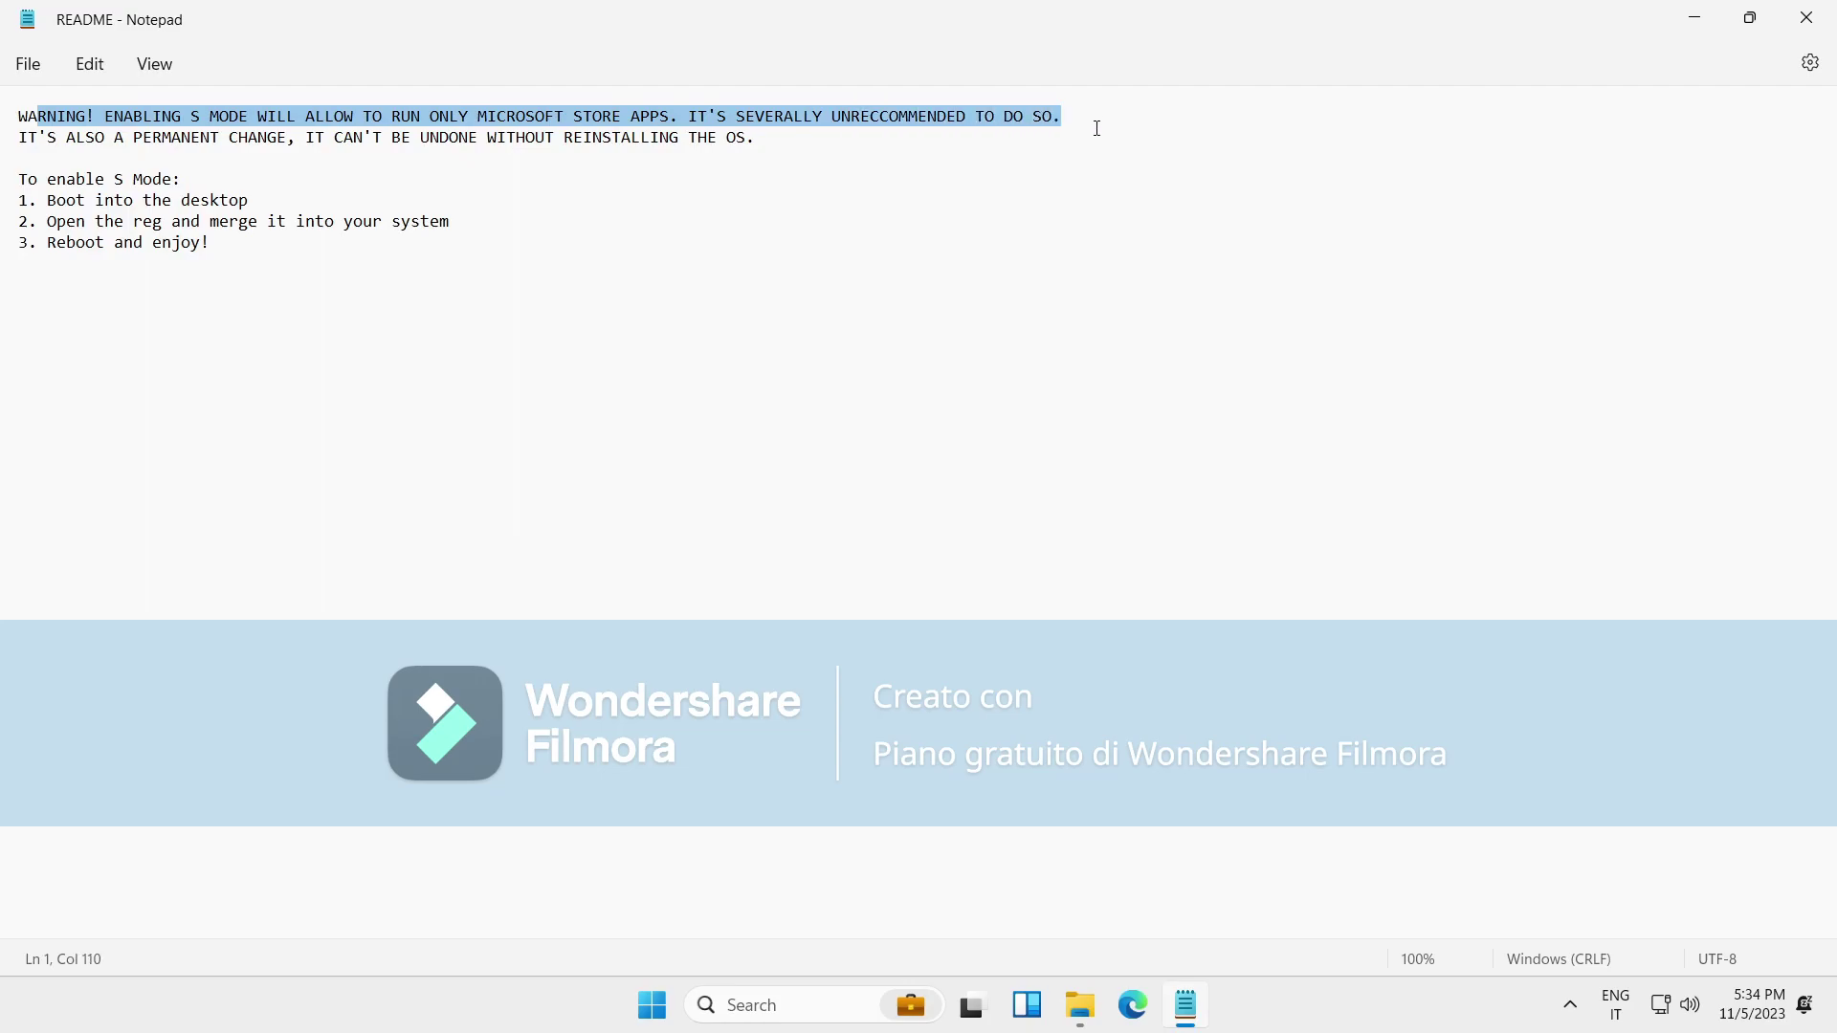
click(441, 531)
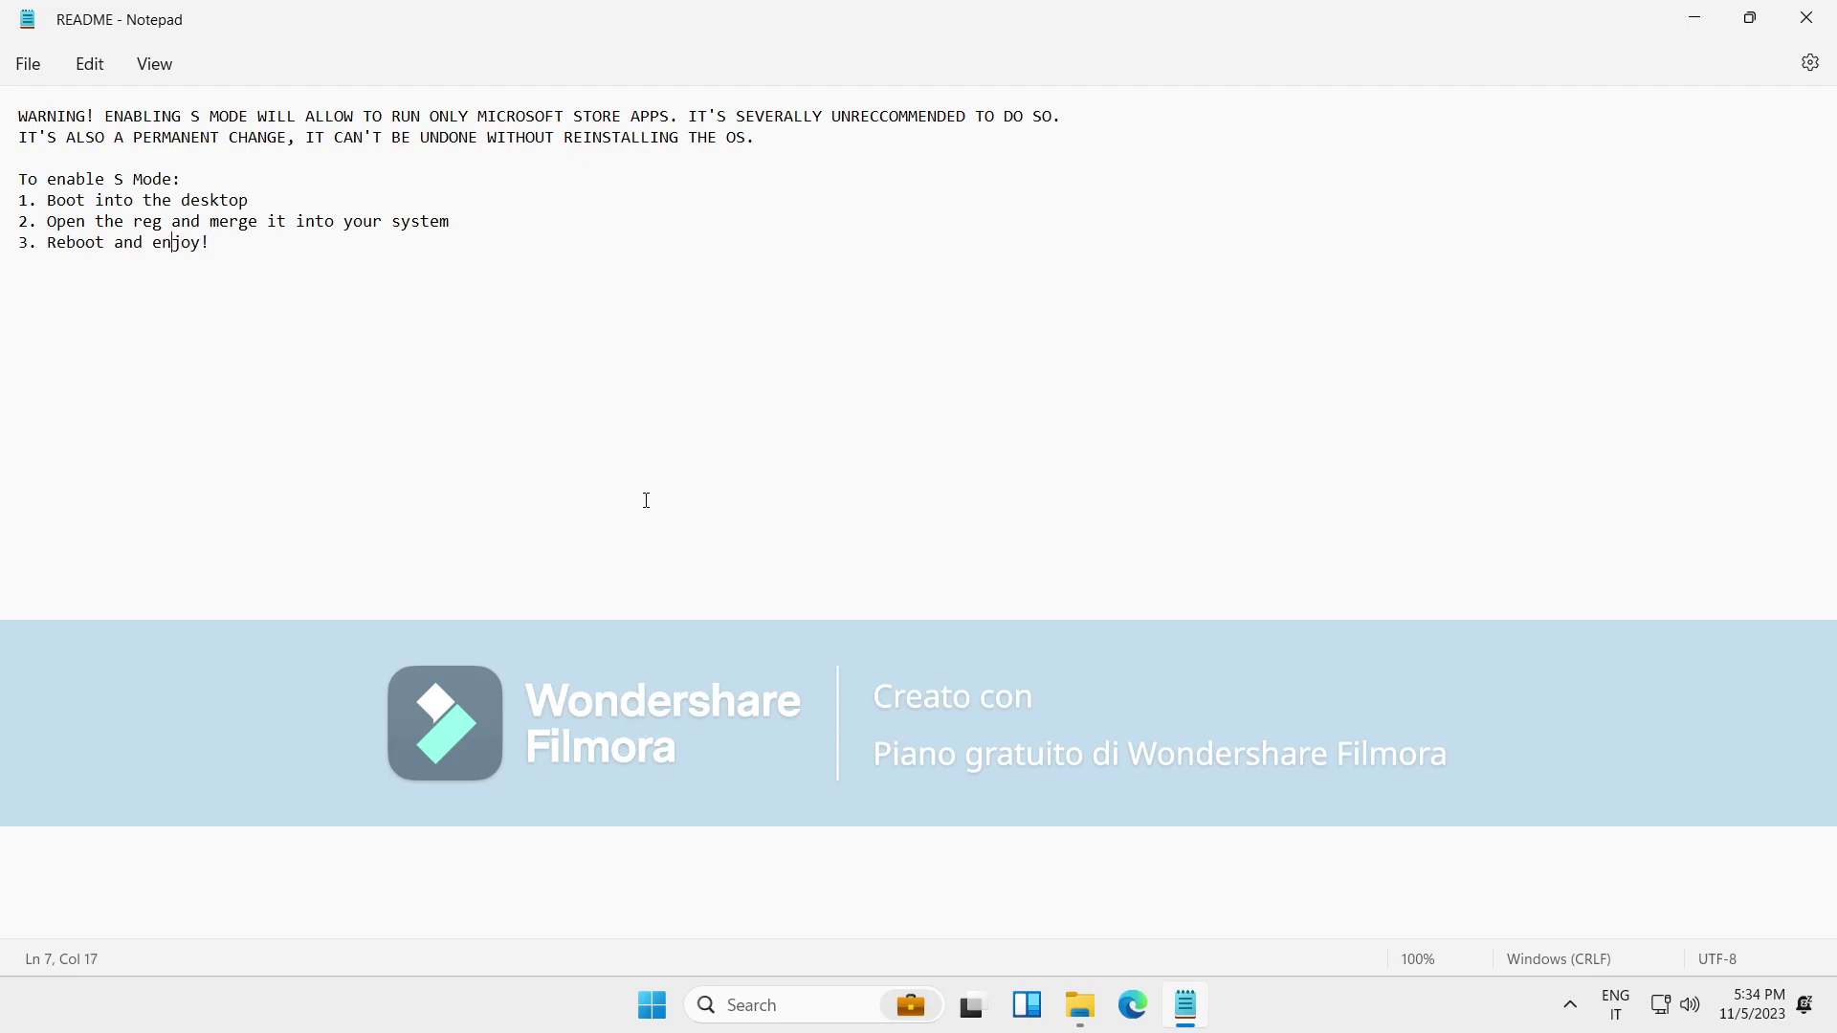
drag(96, 137, 517, 122)
click(507, 122)
click(668, 201)
click(674, 119)
click(547, 201)
drag(152, 264, 324, 257)
click(337, 119)
click(28, 64)
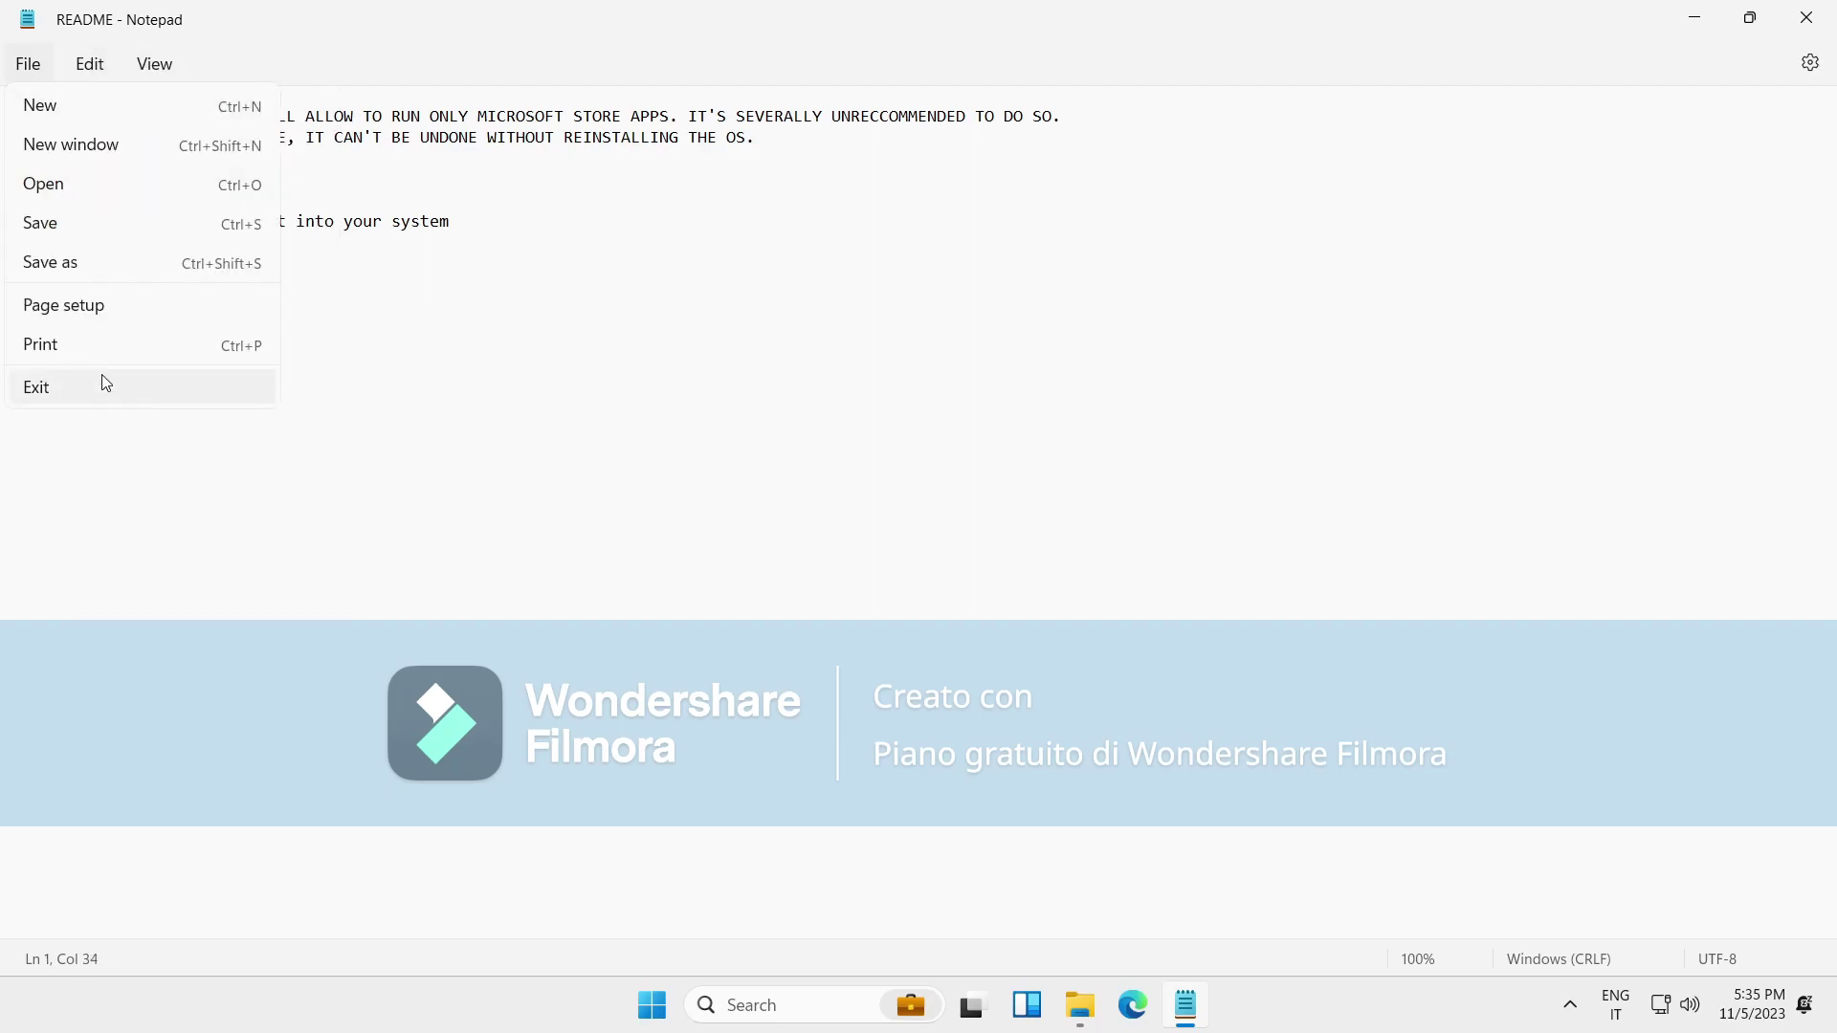
click(105, 387)
click(598, 392)
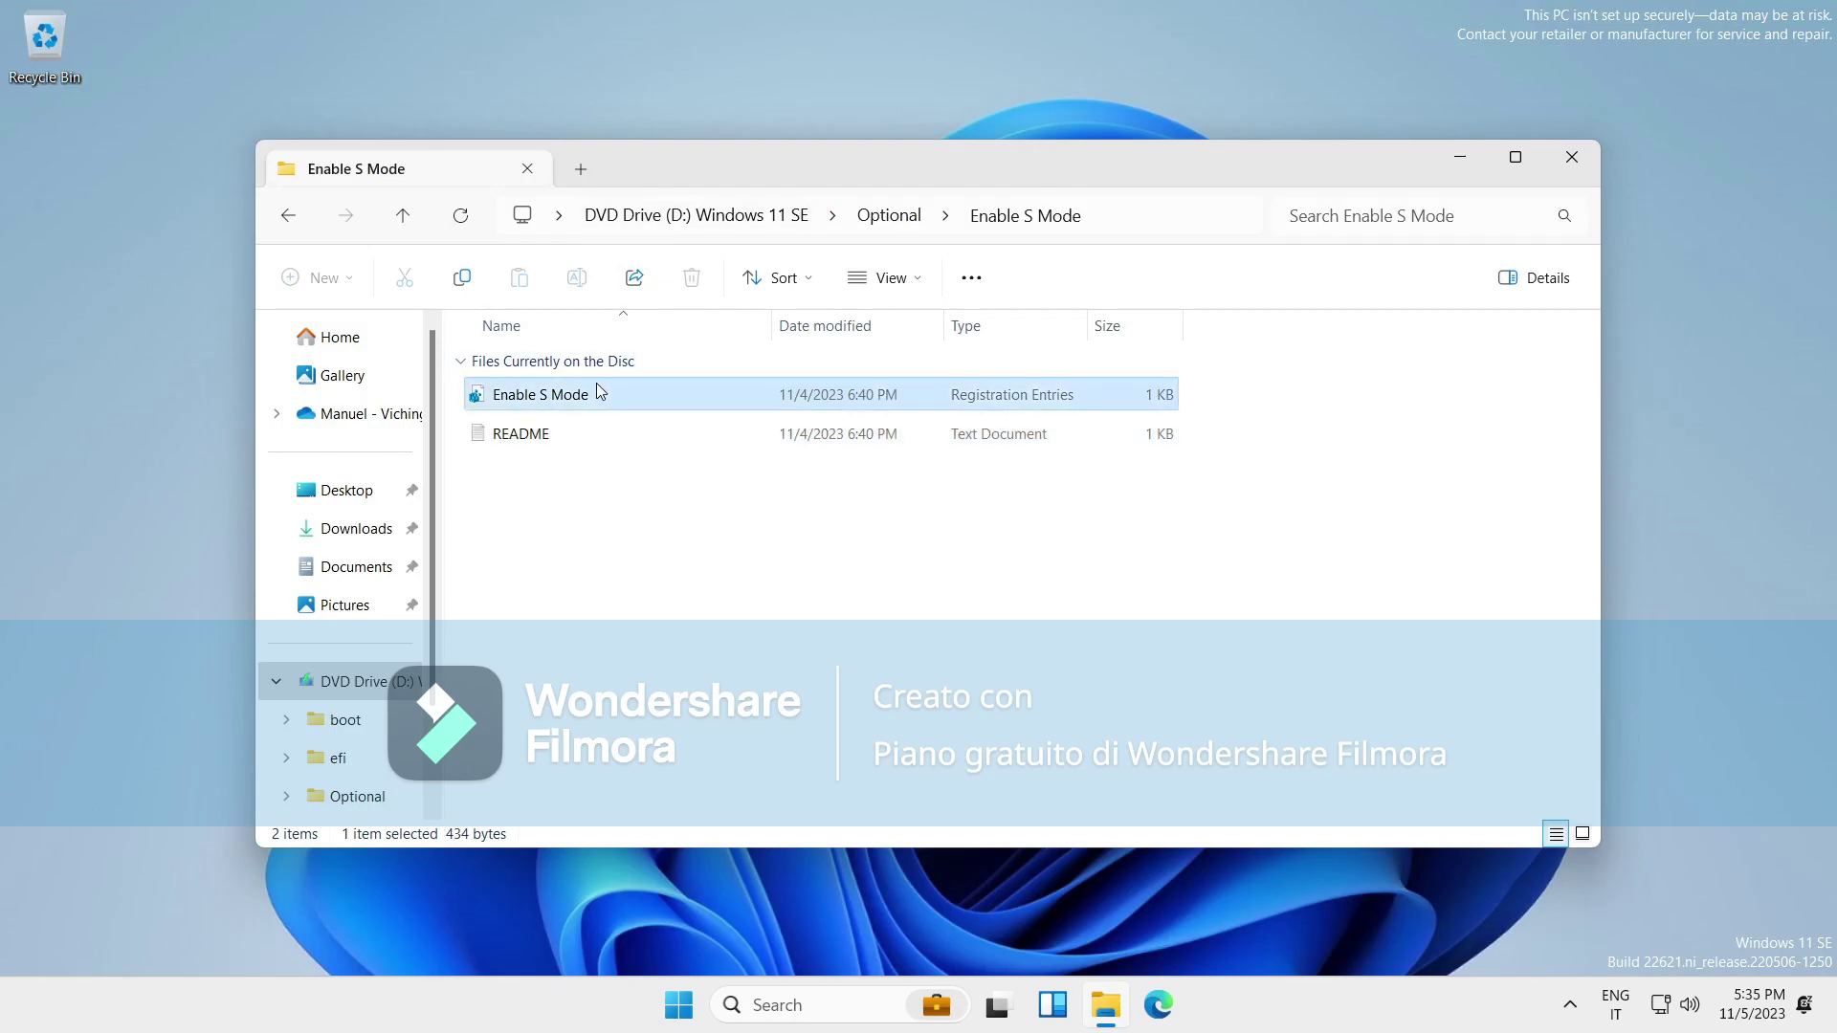
right_click(595, 382)
click(729, 751)
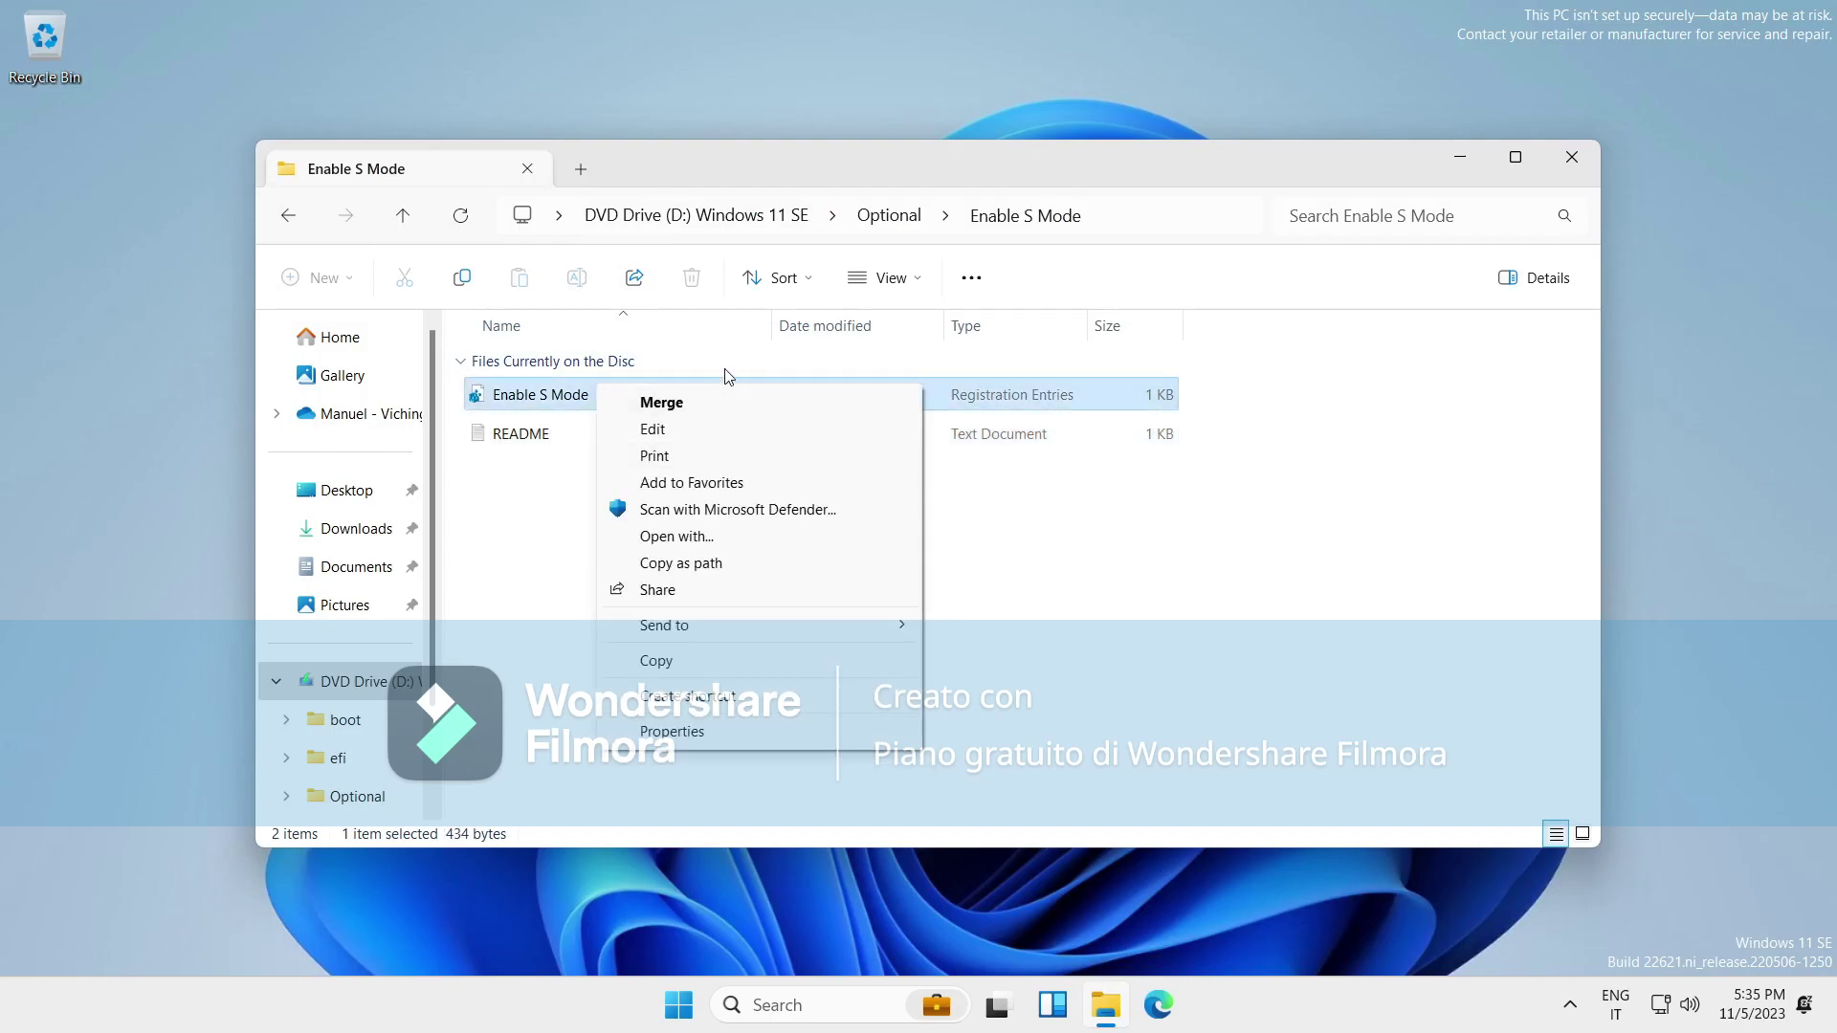
click(730, 432)
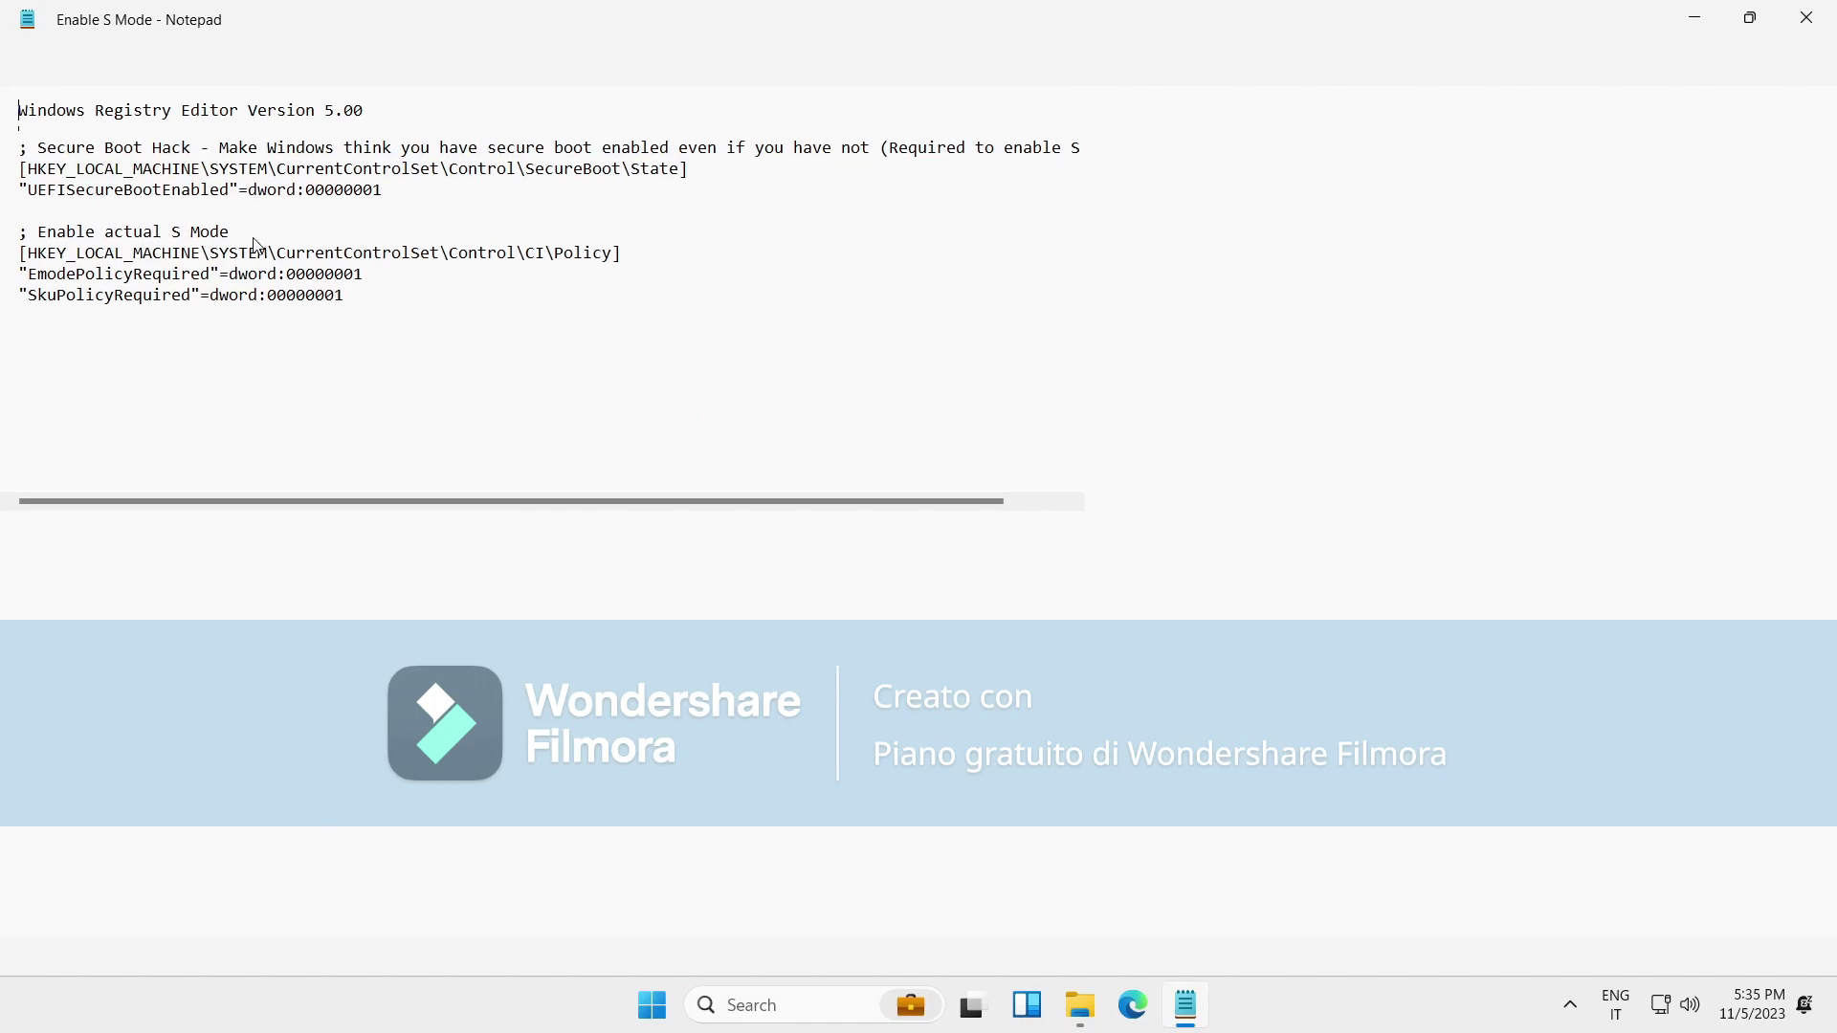
drag(395, 324, 3, 151)
click(784, 221)
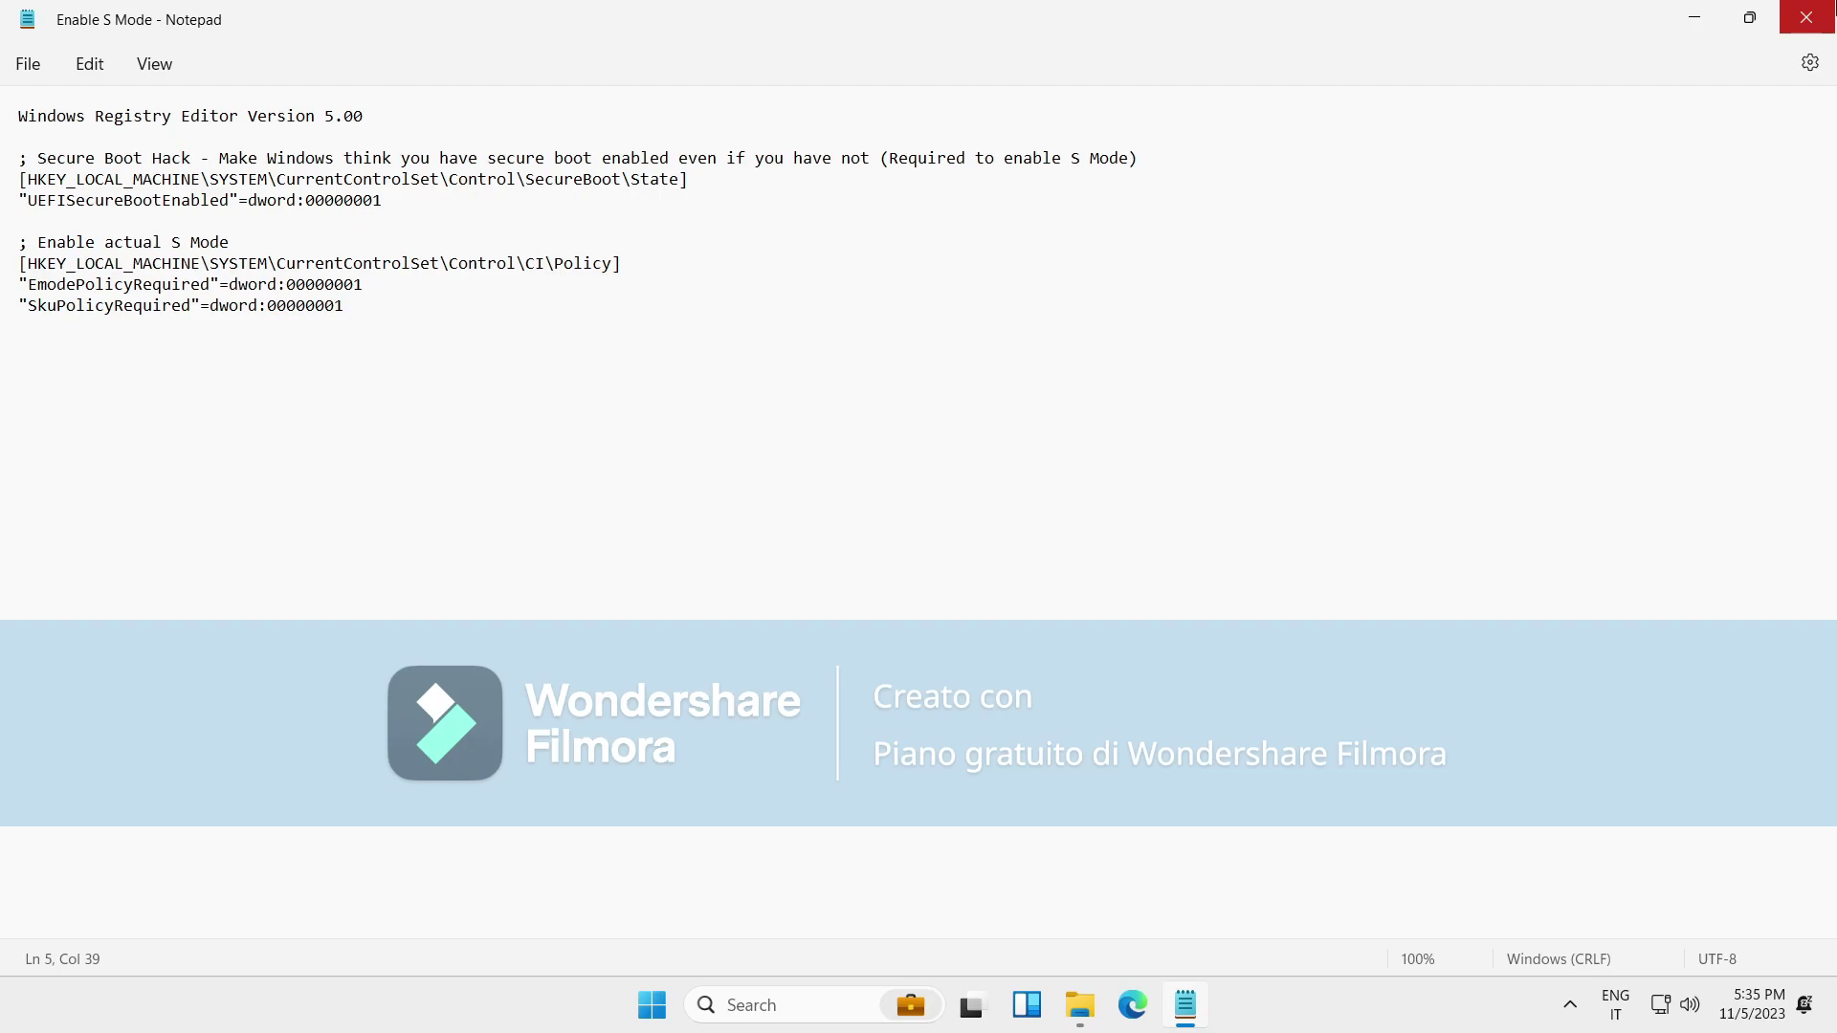
click(1807, 17)
drag(1131, 521, 894, 479)
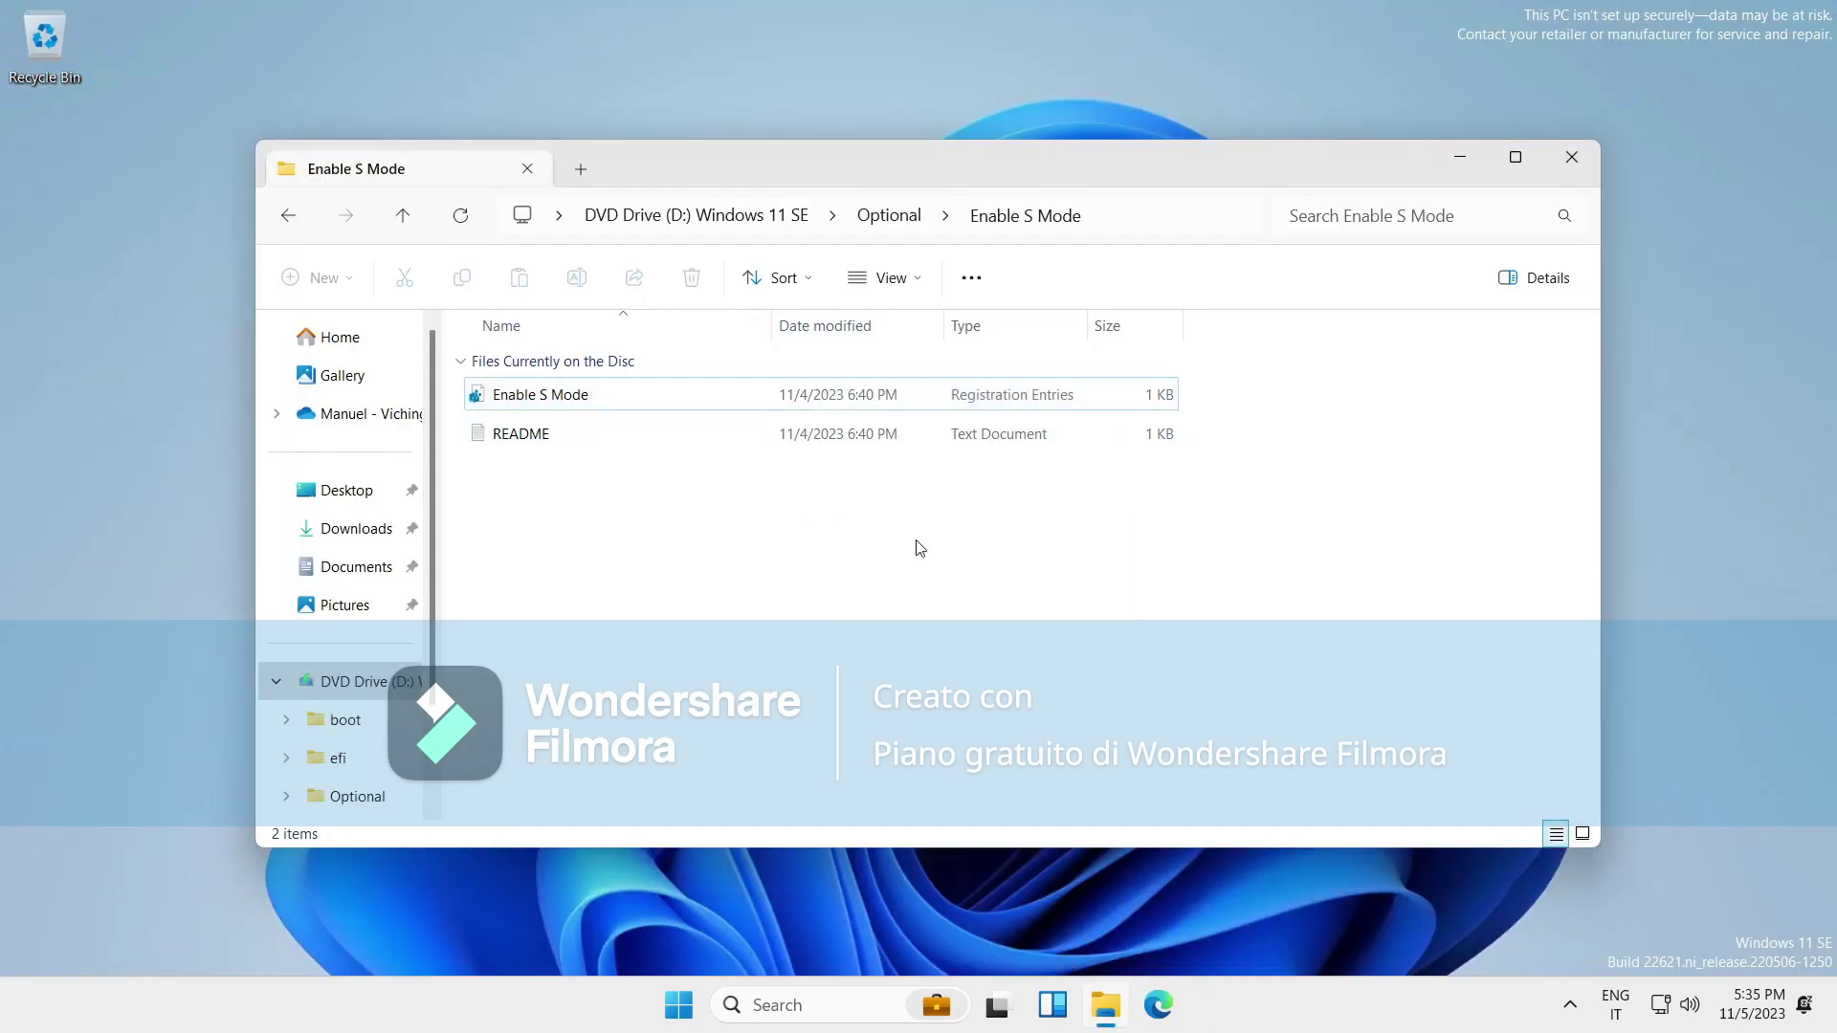
Run cmd from the Run box to show it still launches before the change.
click(668, 399)
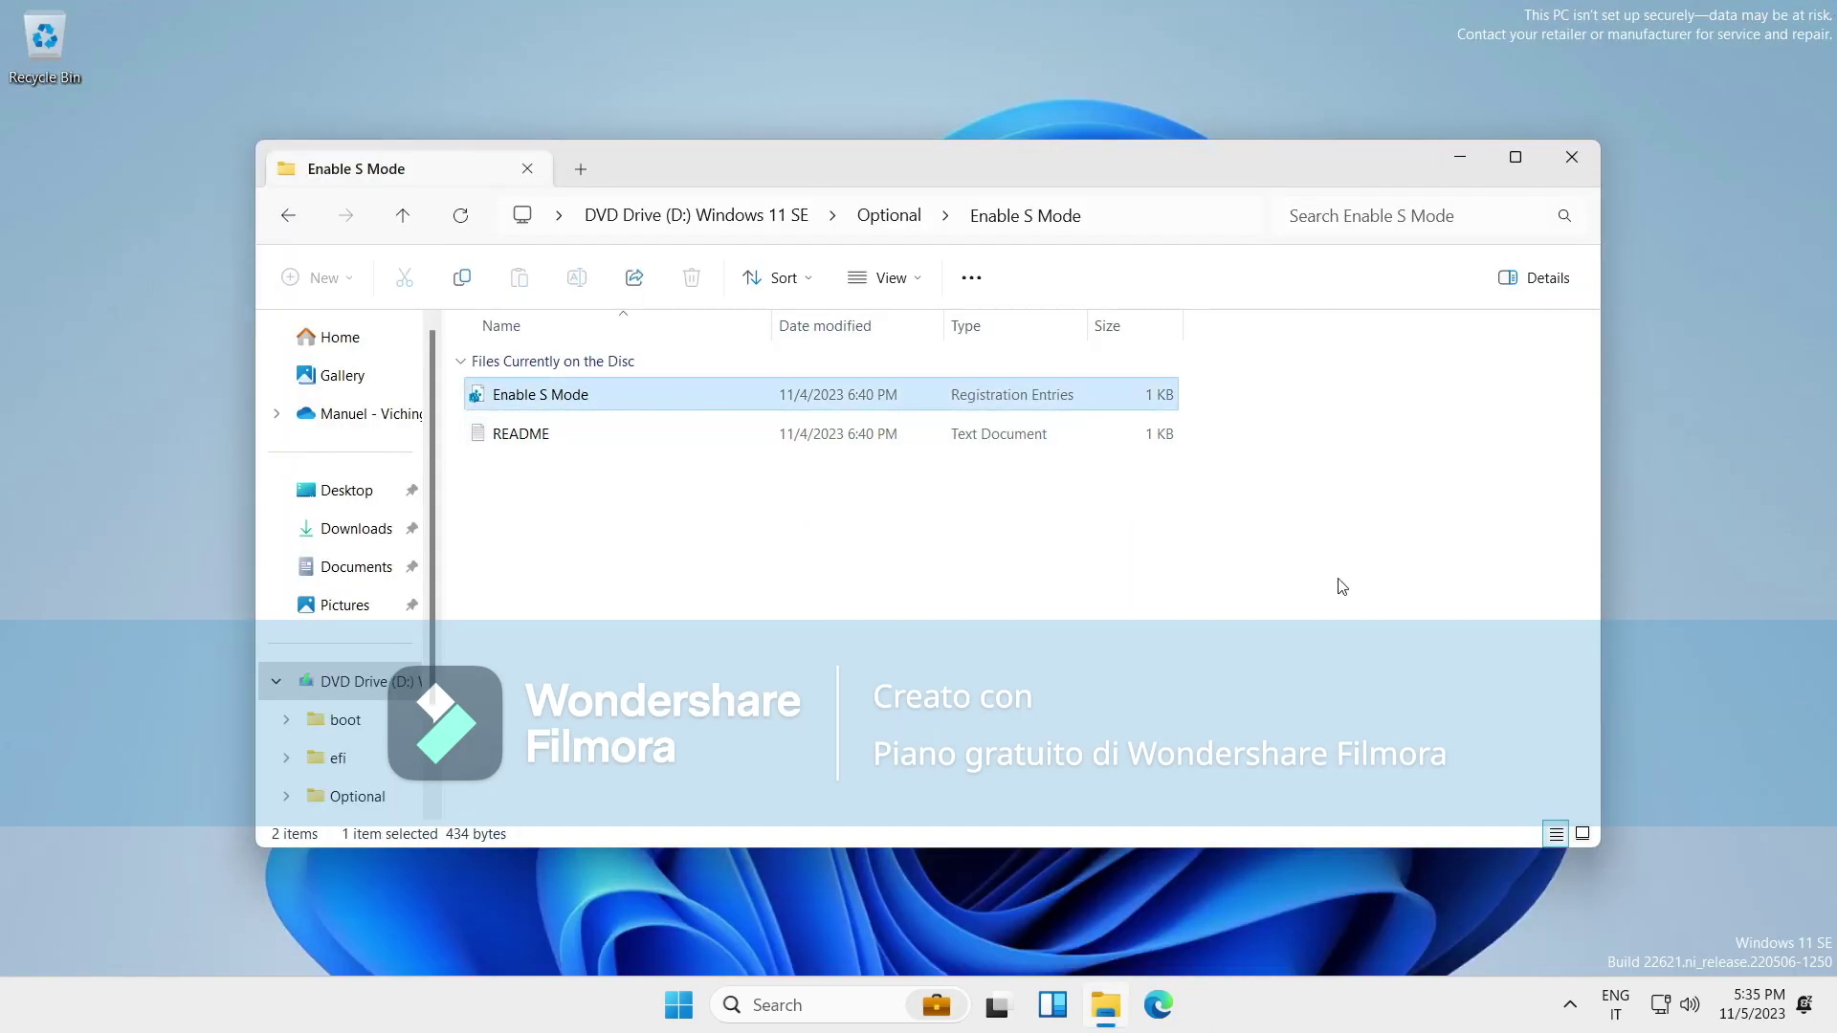
drag(1830, 806, 1580, 978)
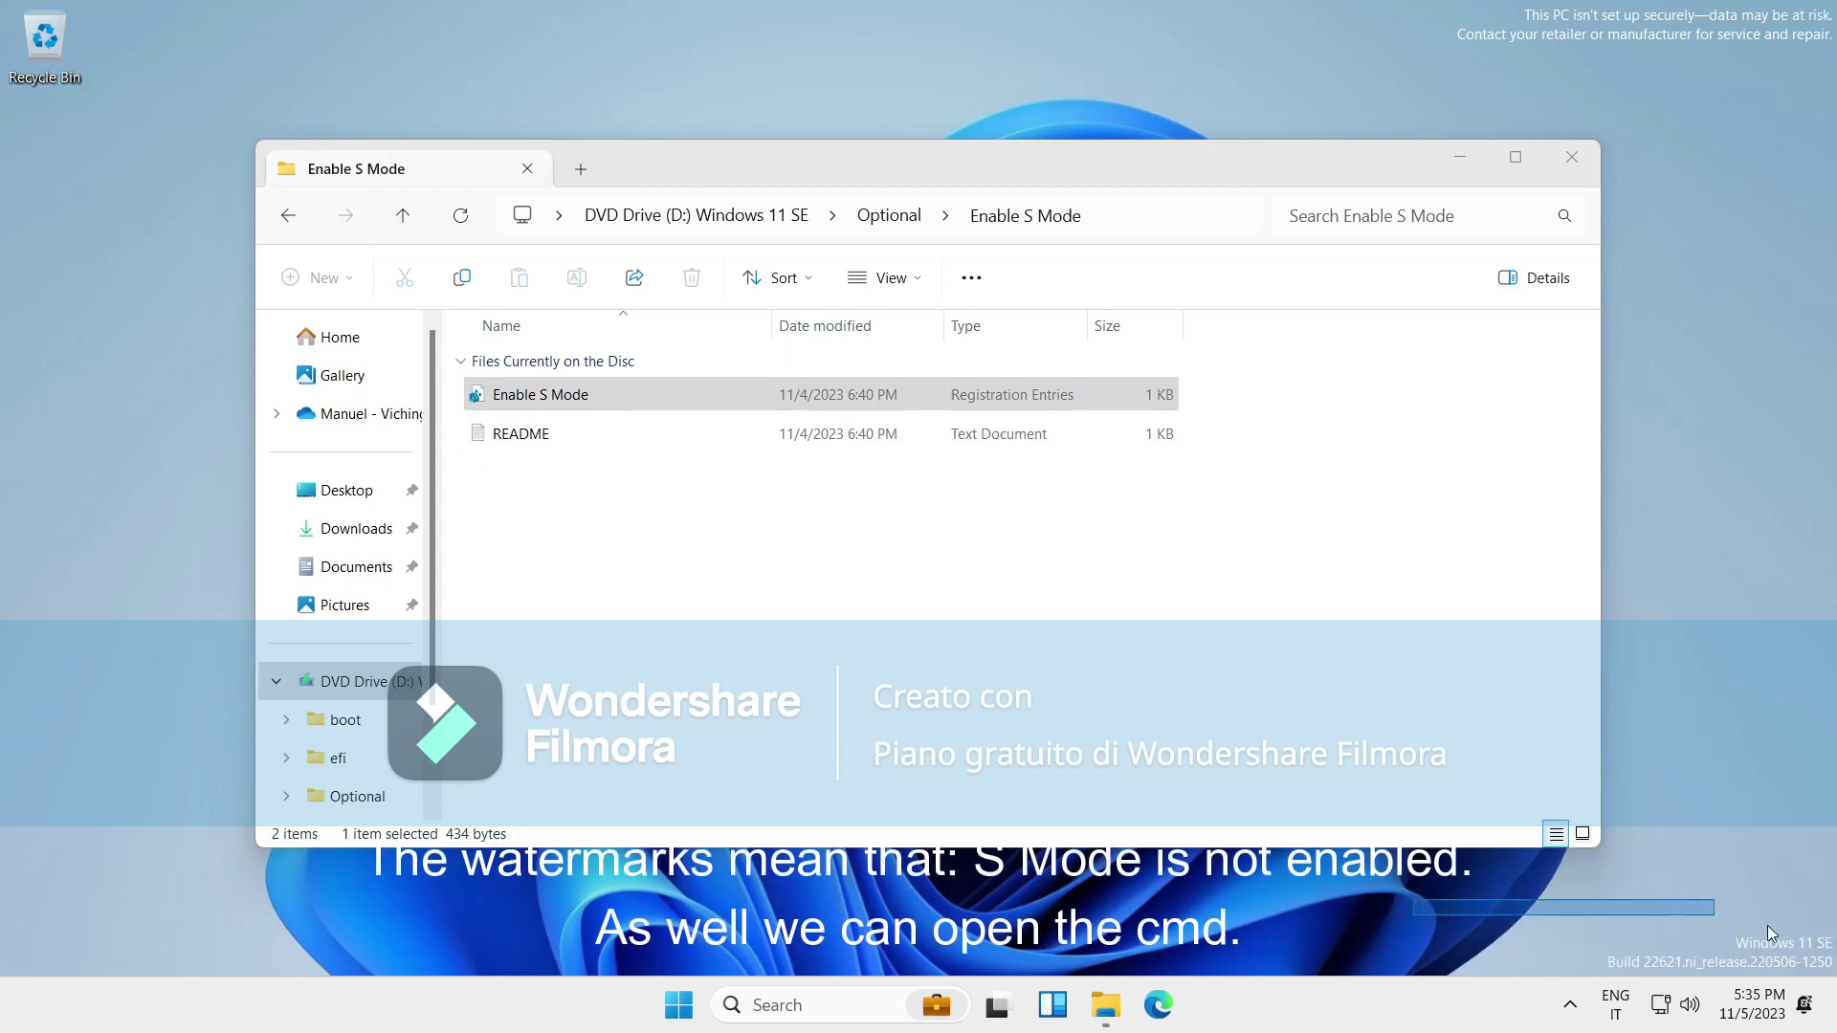
right_click(1338, 1004)
key(super+r)
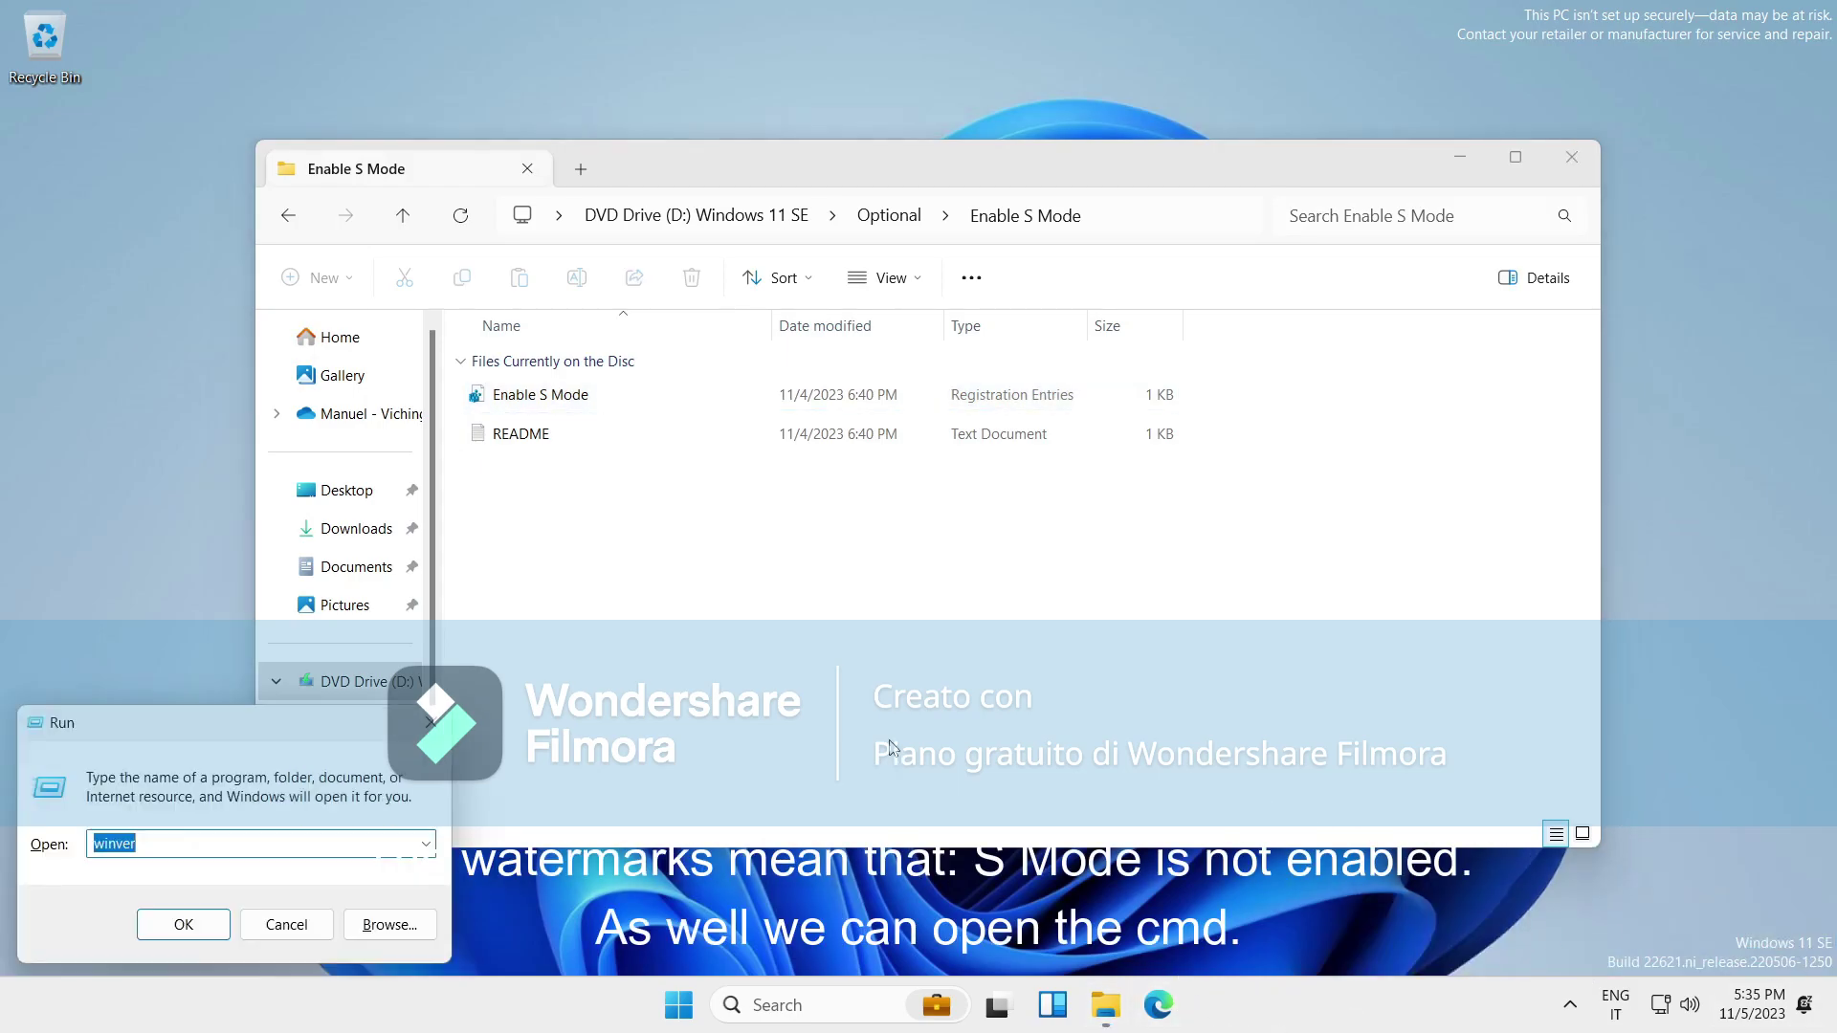
text(cmd)
key(Return)
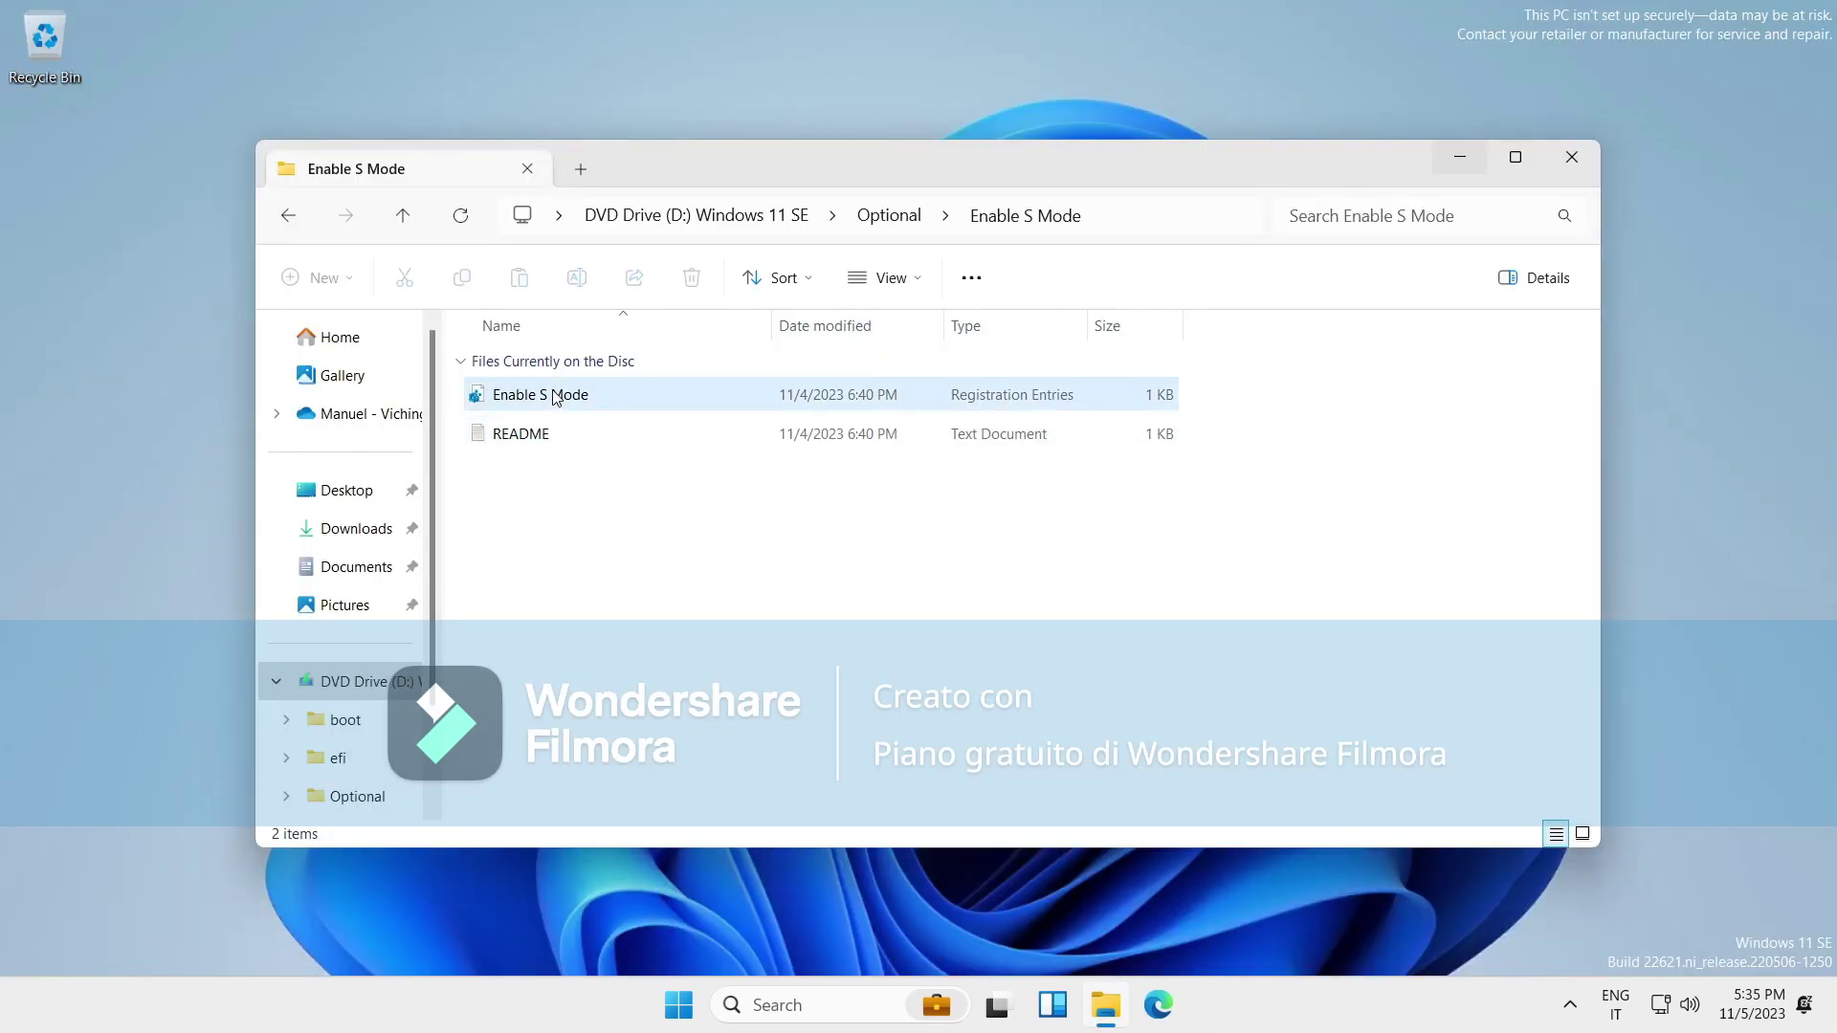
Merge Enable S Mode.reg into the registry, approving all prompts, then close File Explorer.
double_click(553, 392)
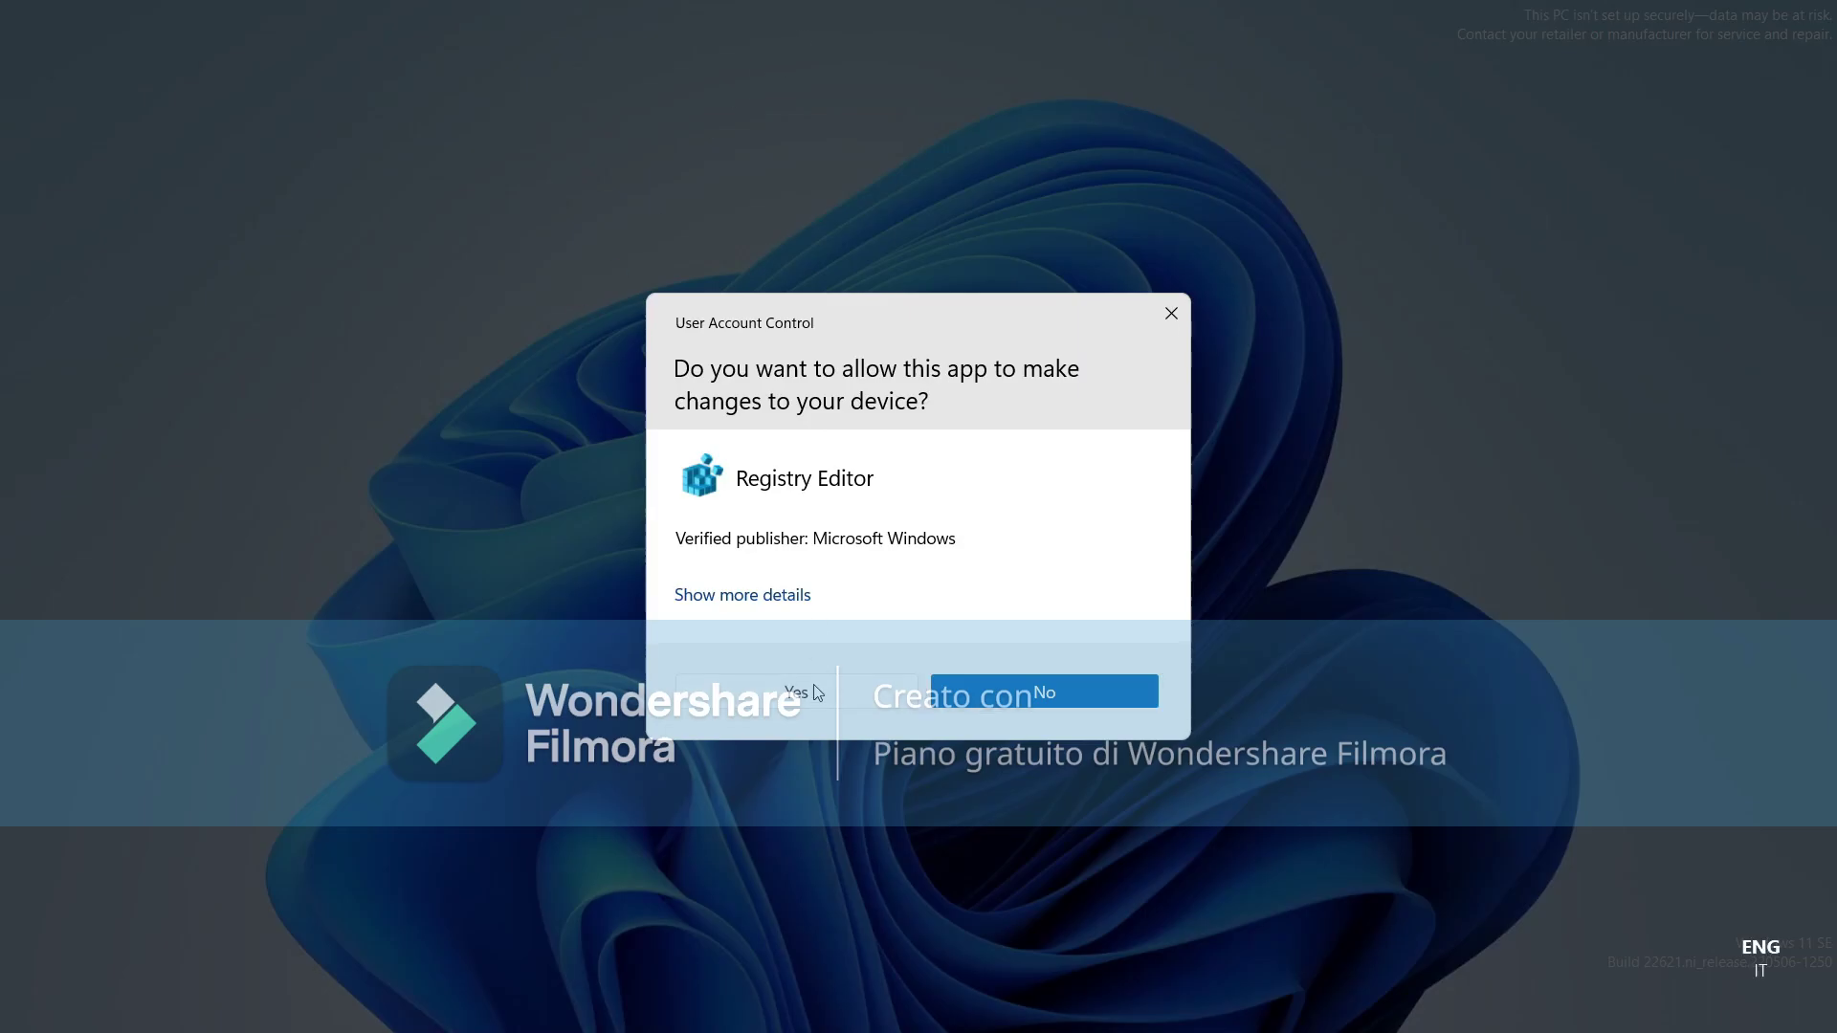
key(alt+y)
click(1097, 531)
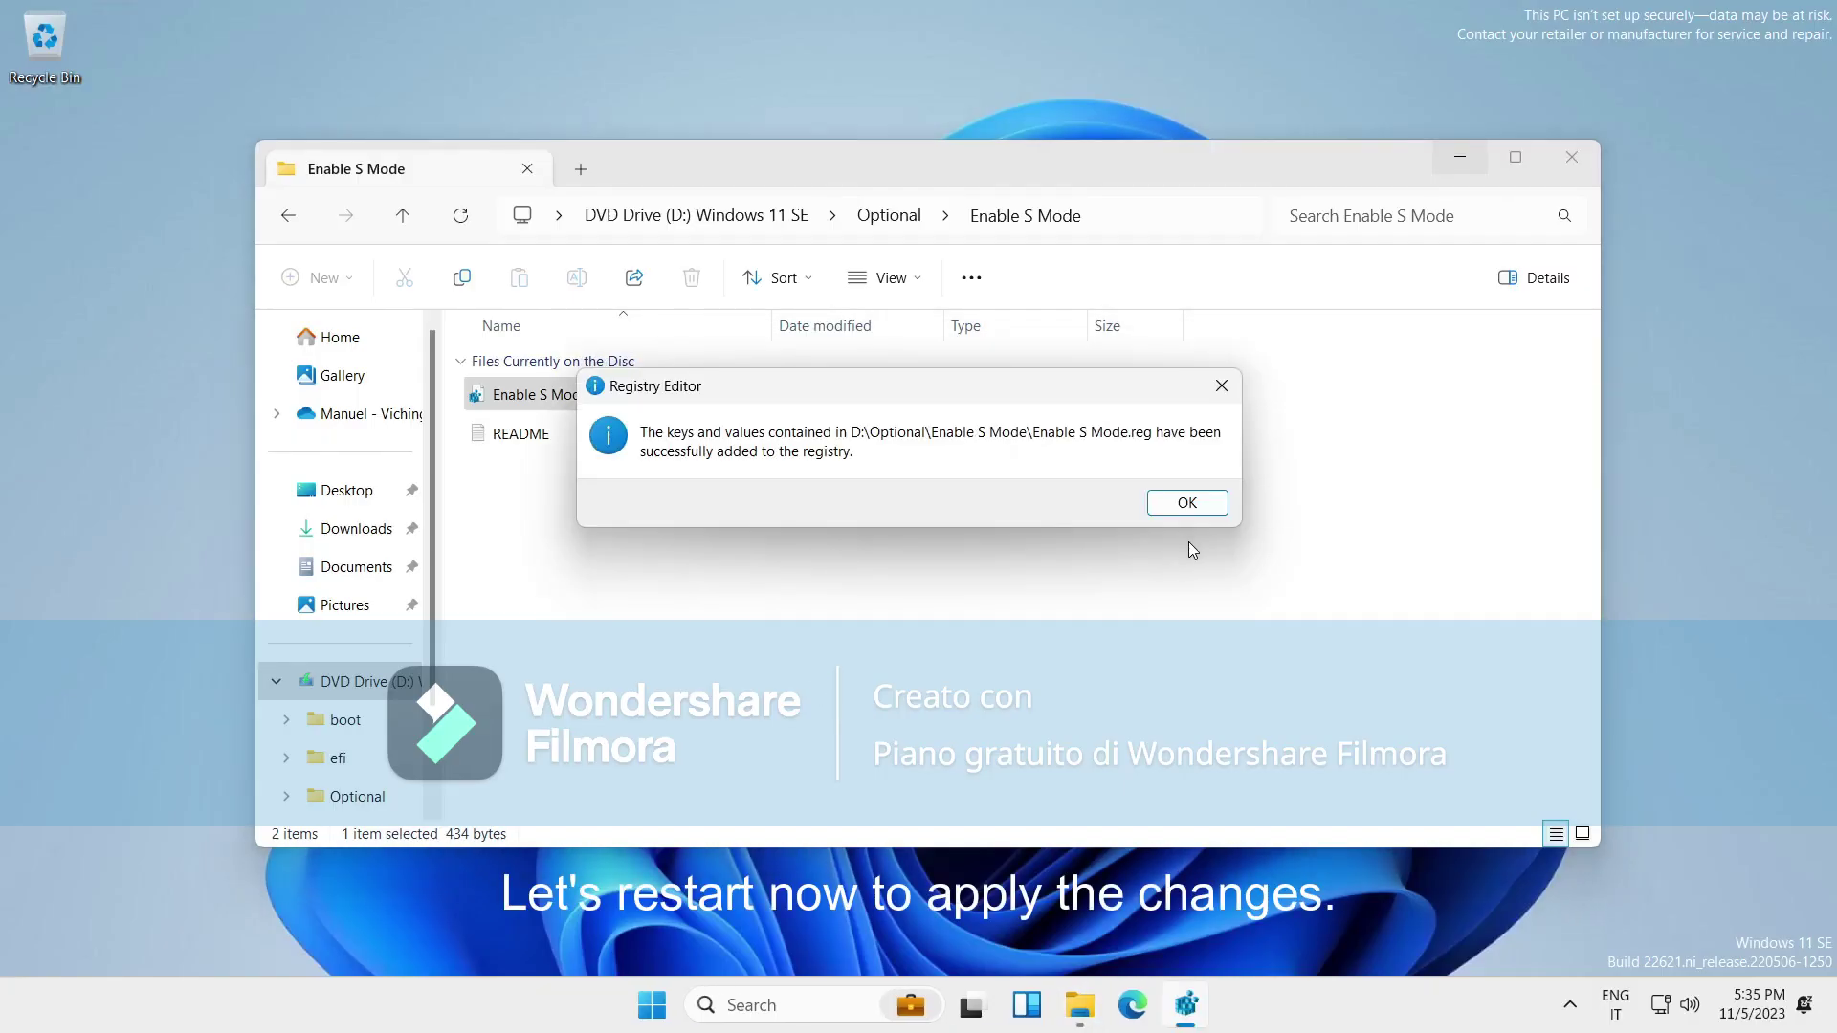
click(1179, 501)
click(1571, 156)
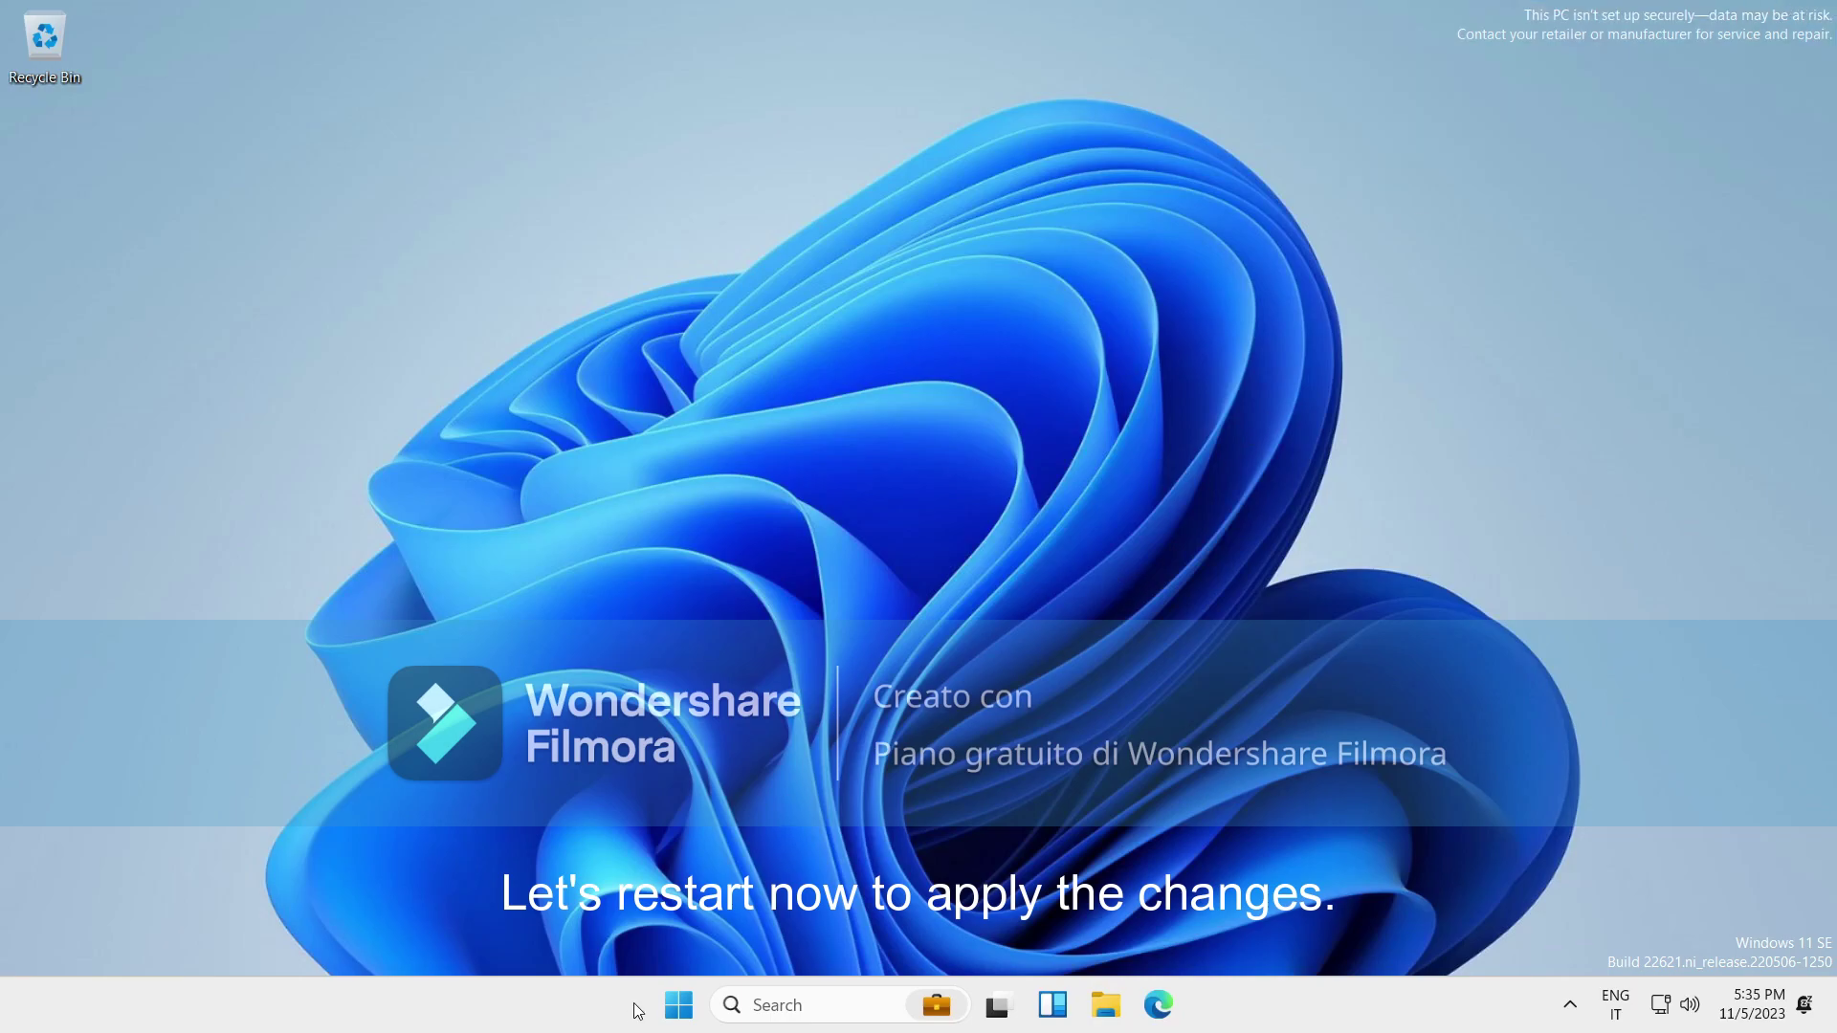
Restart Windows 11 SE from Start > Power and sign back in with the PIN.
click(678, 1005)
click(1214, 923)
click(1203, 884)
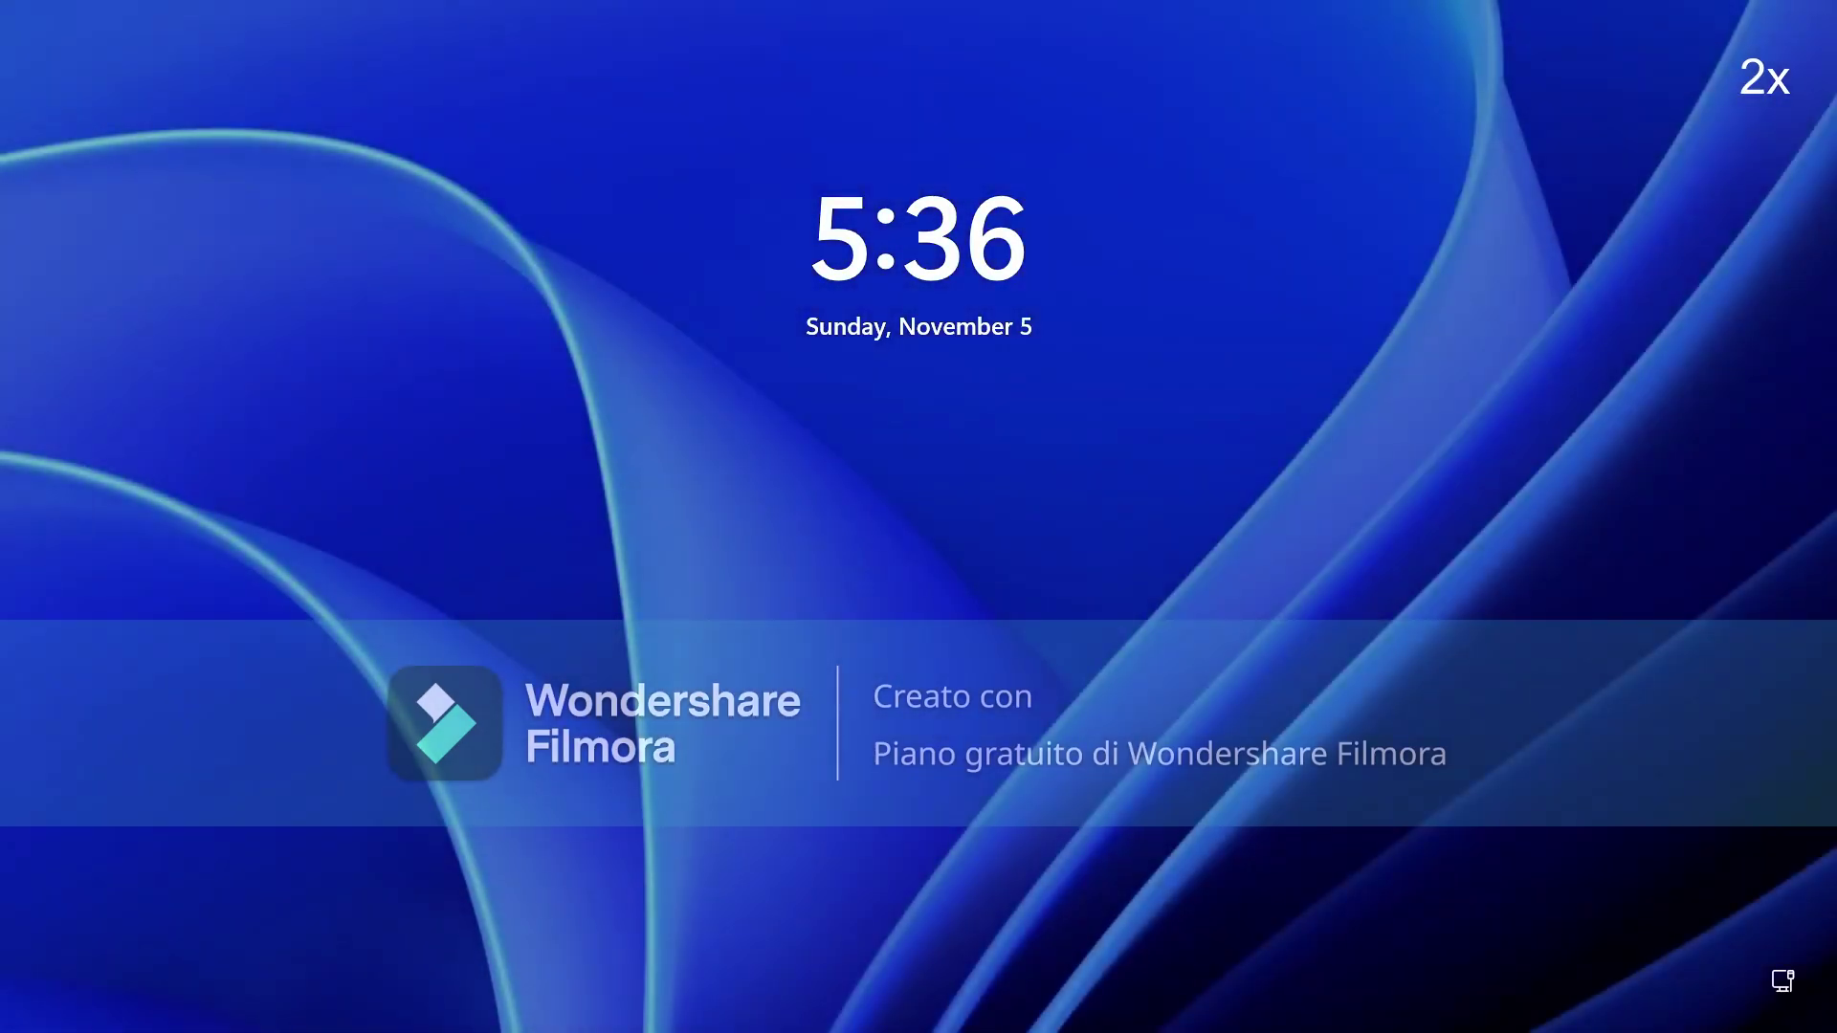
key(space)
text(1234)
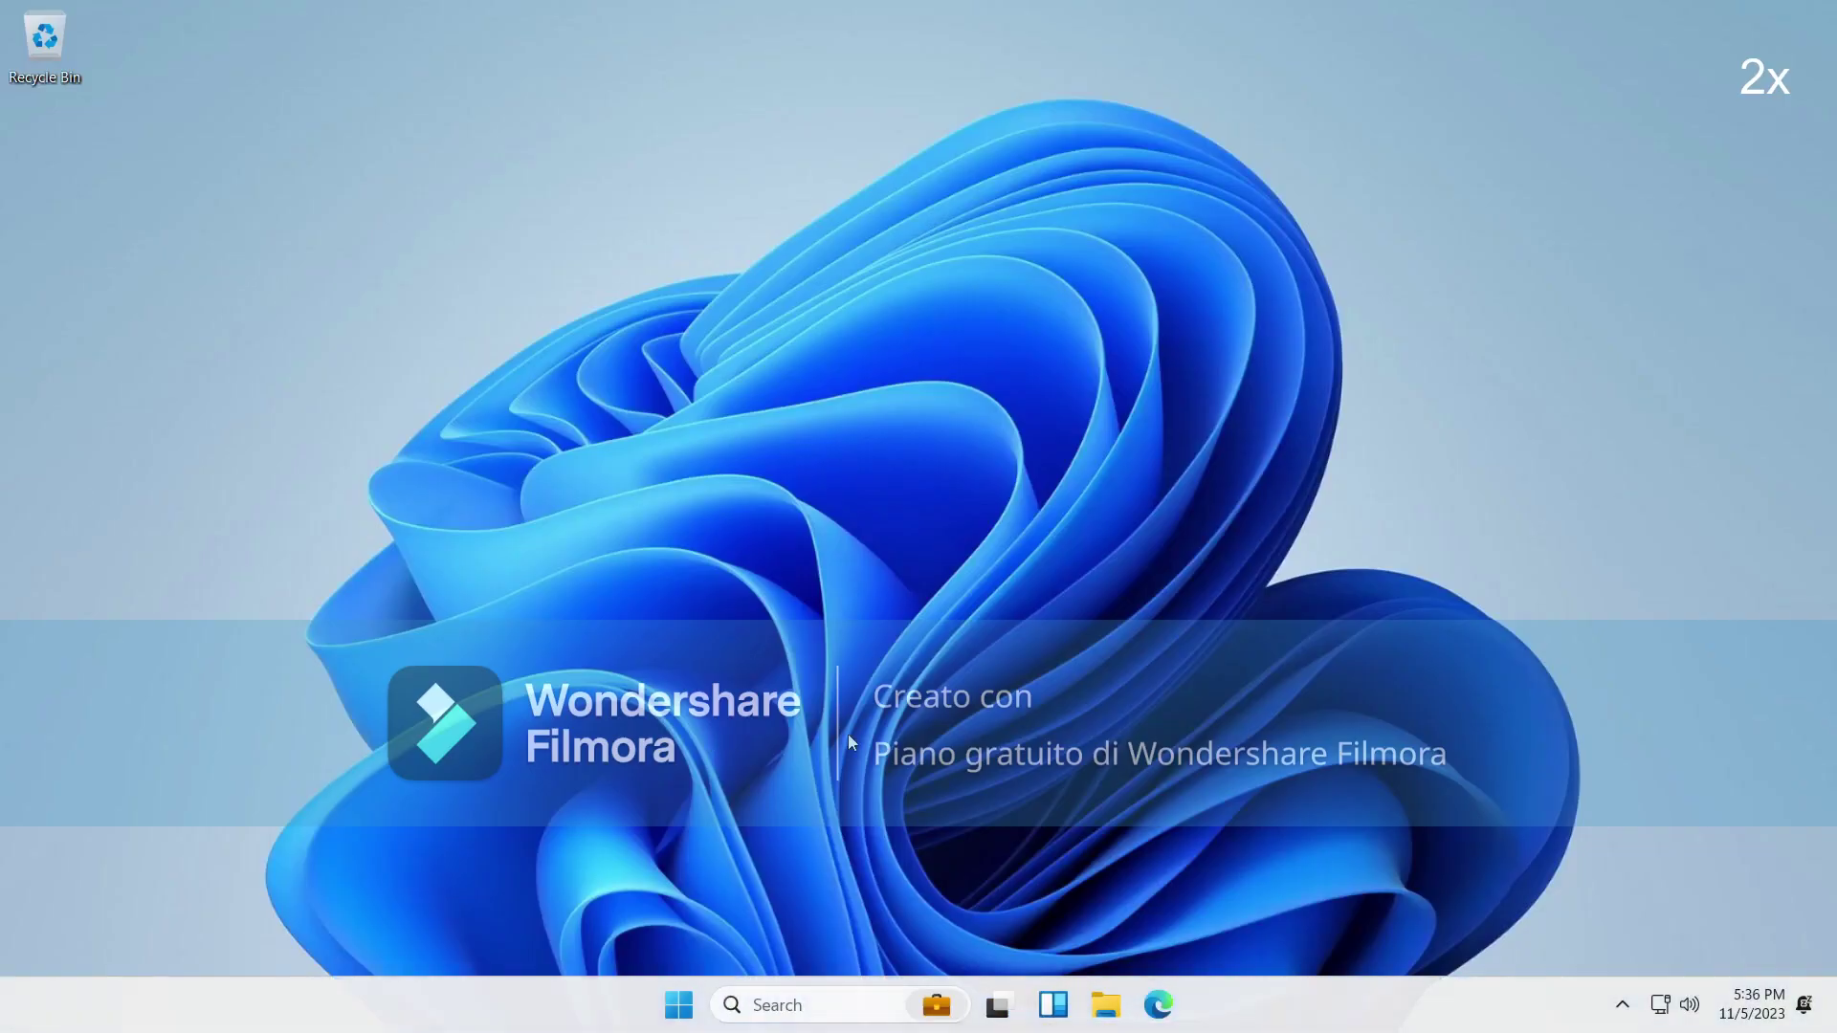
drag(1571, 215, 1823, 3)
drag(1170, 108, 1833, 2)
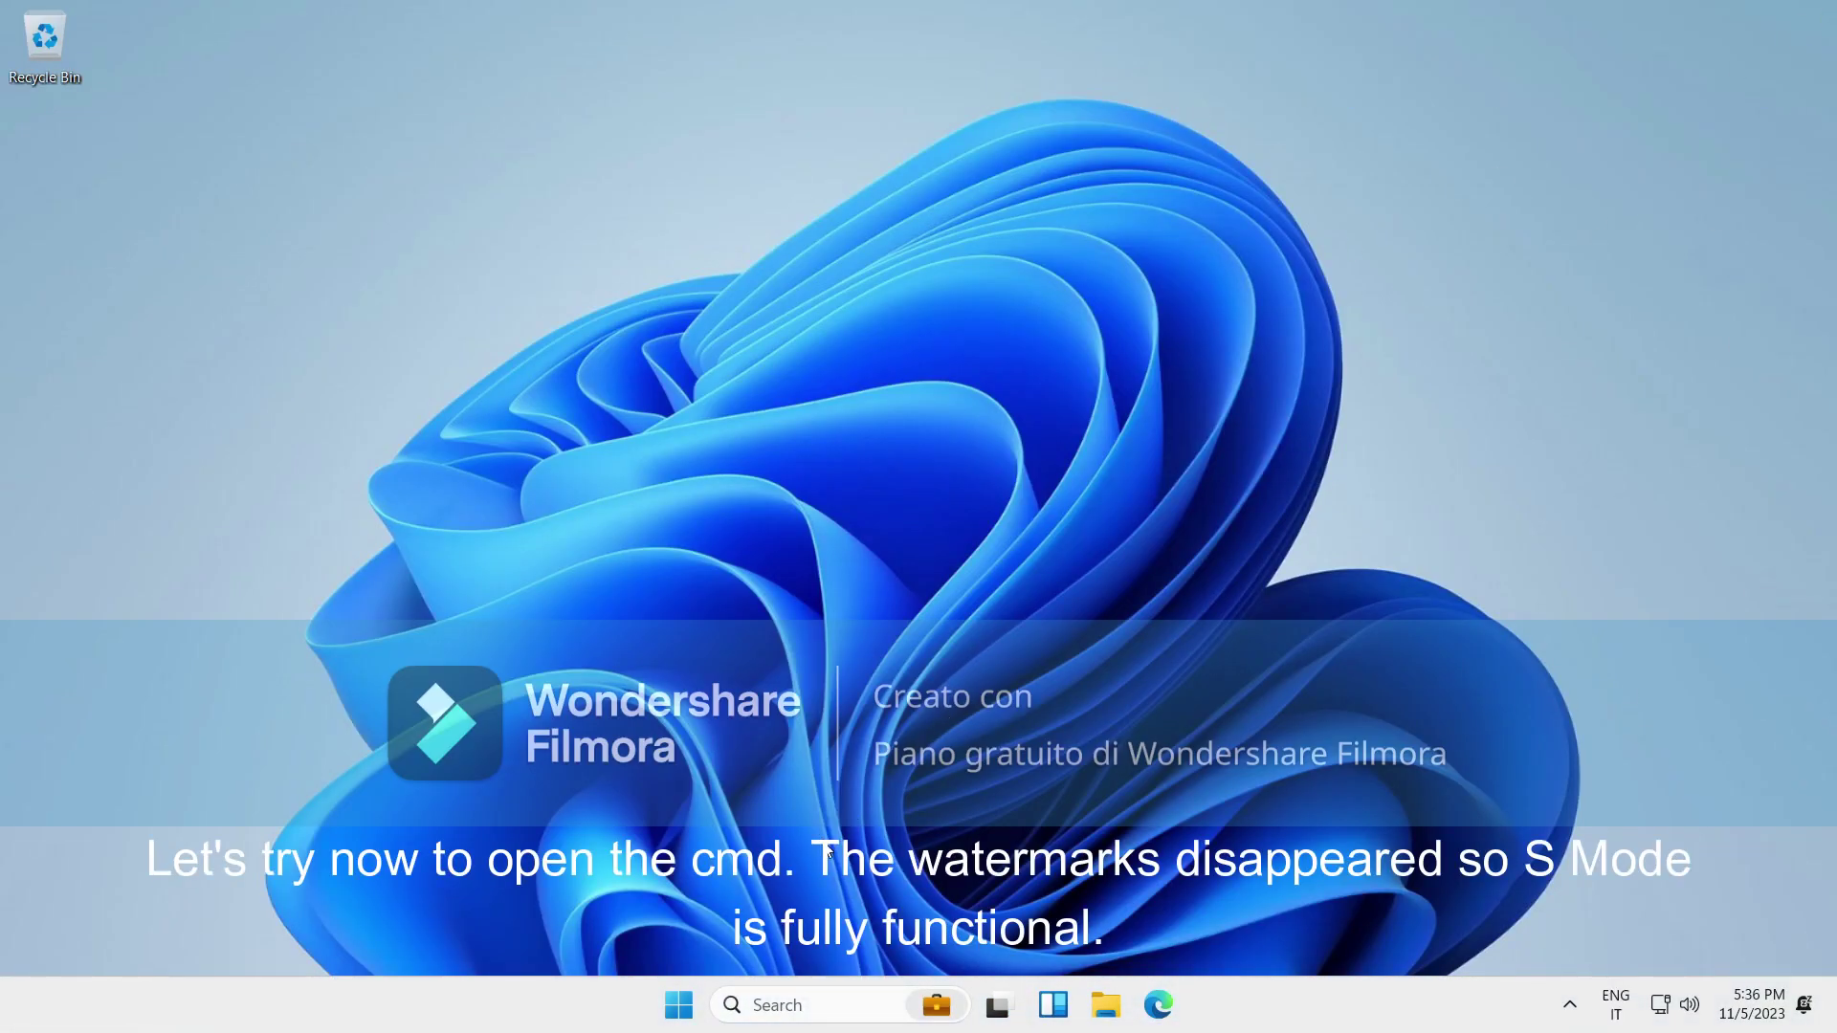
Try running cmd and dismiss the "This app won't run on your PC" message.
key(super+r)
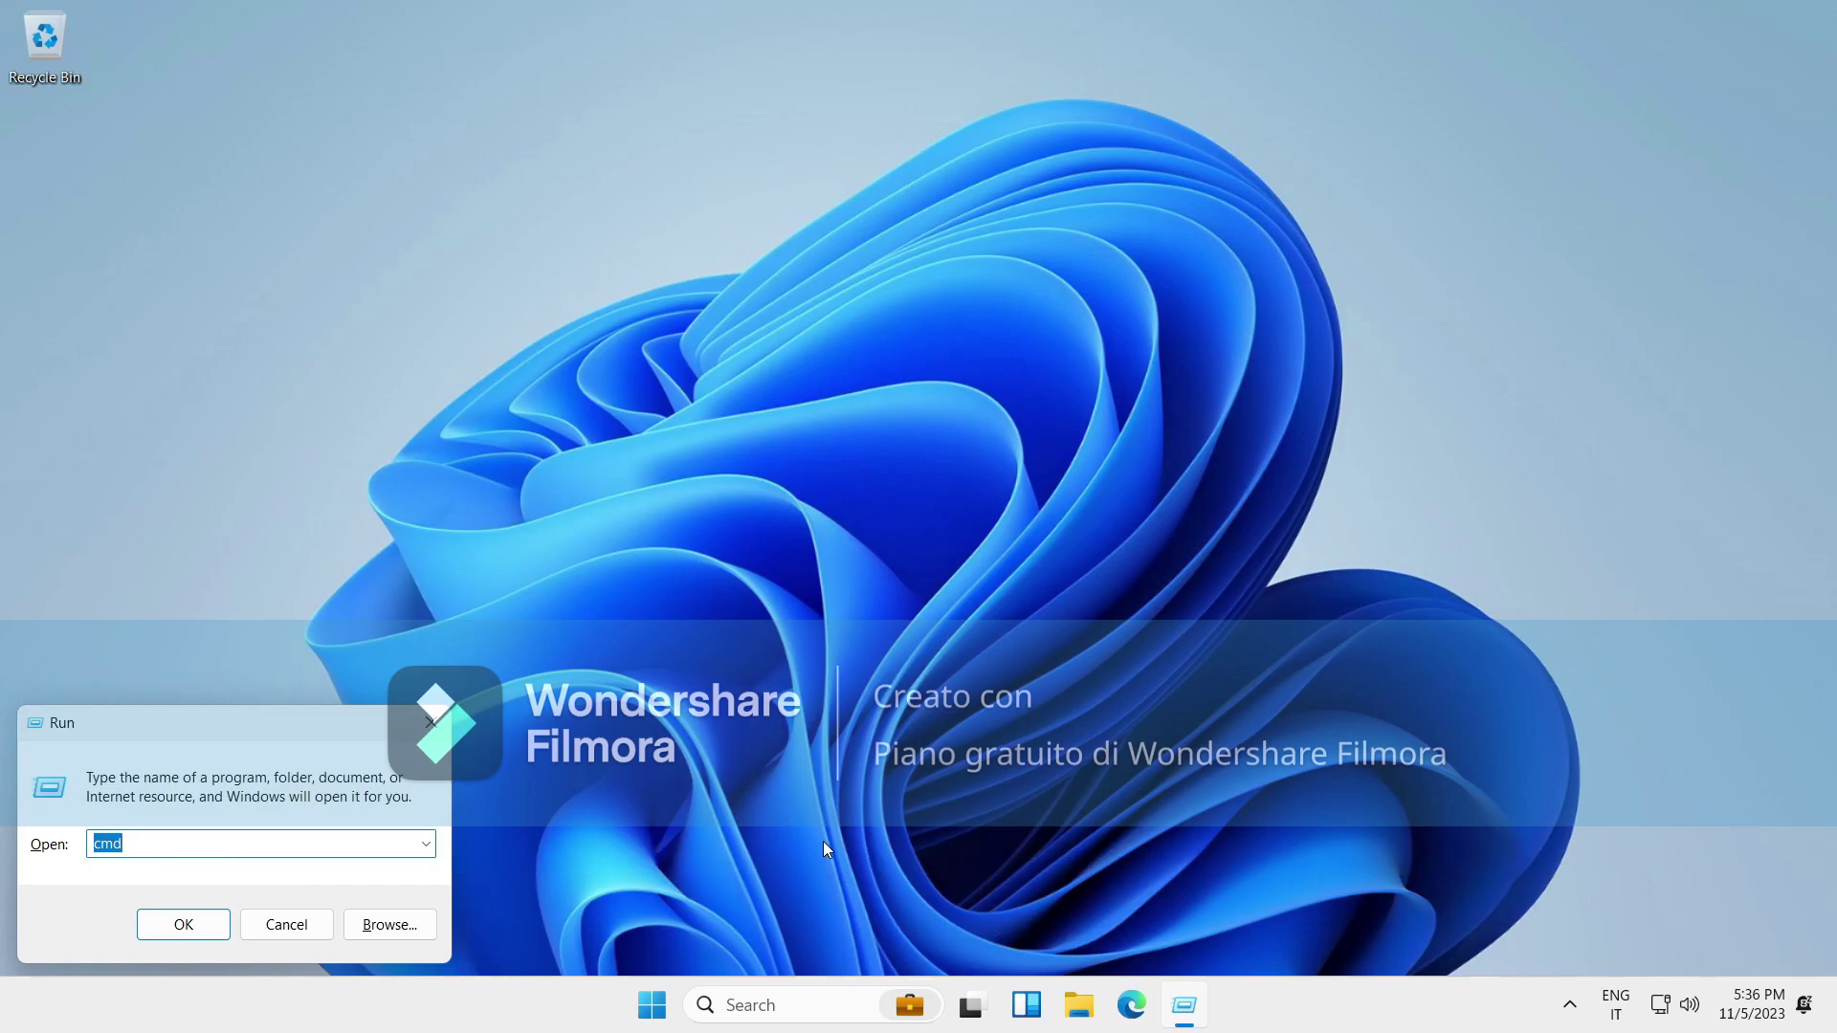
click(226, 919)
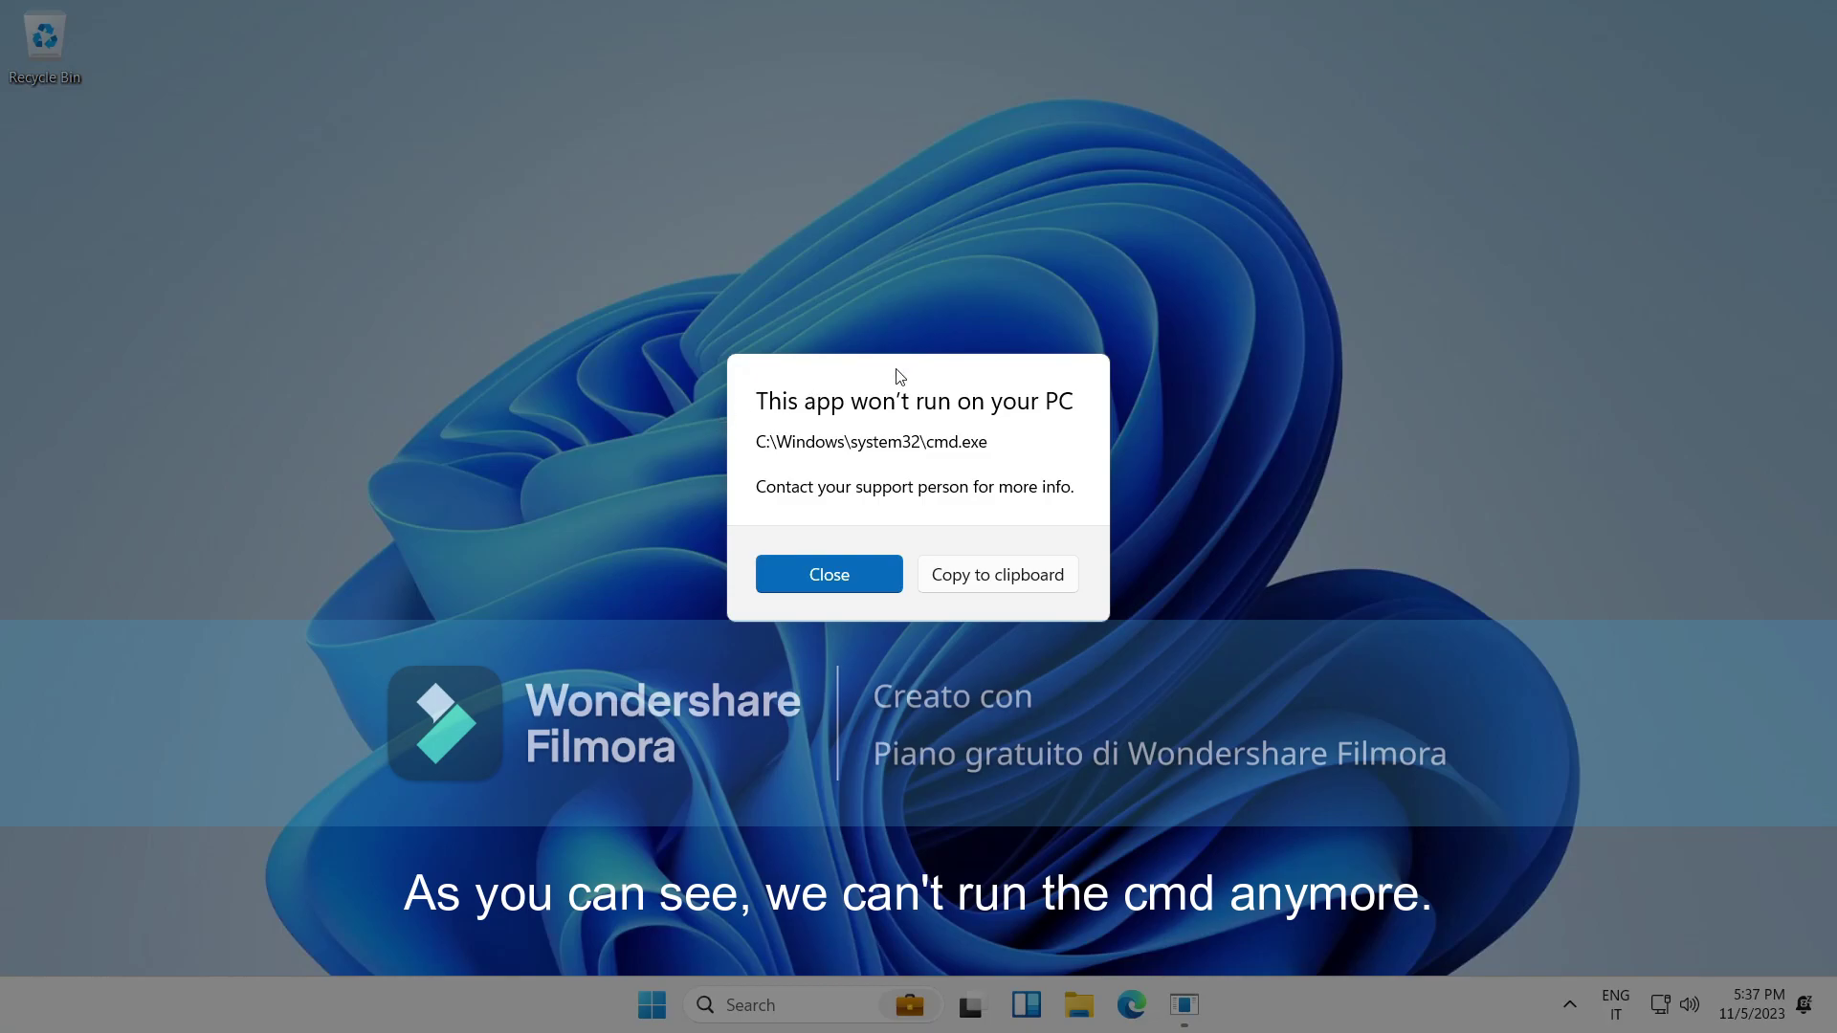
click(819, 586)
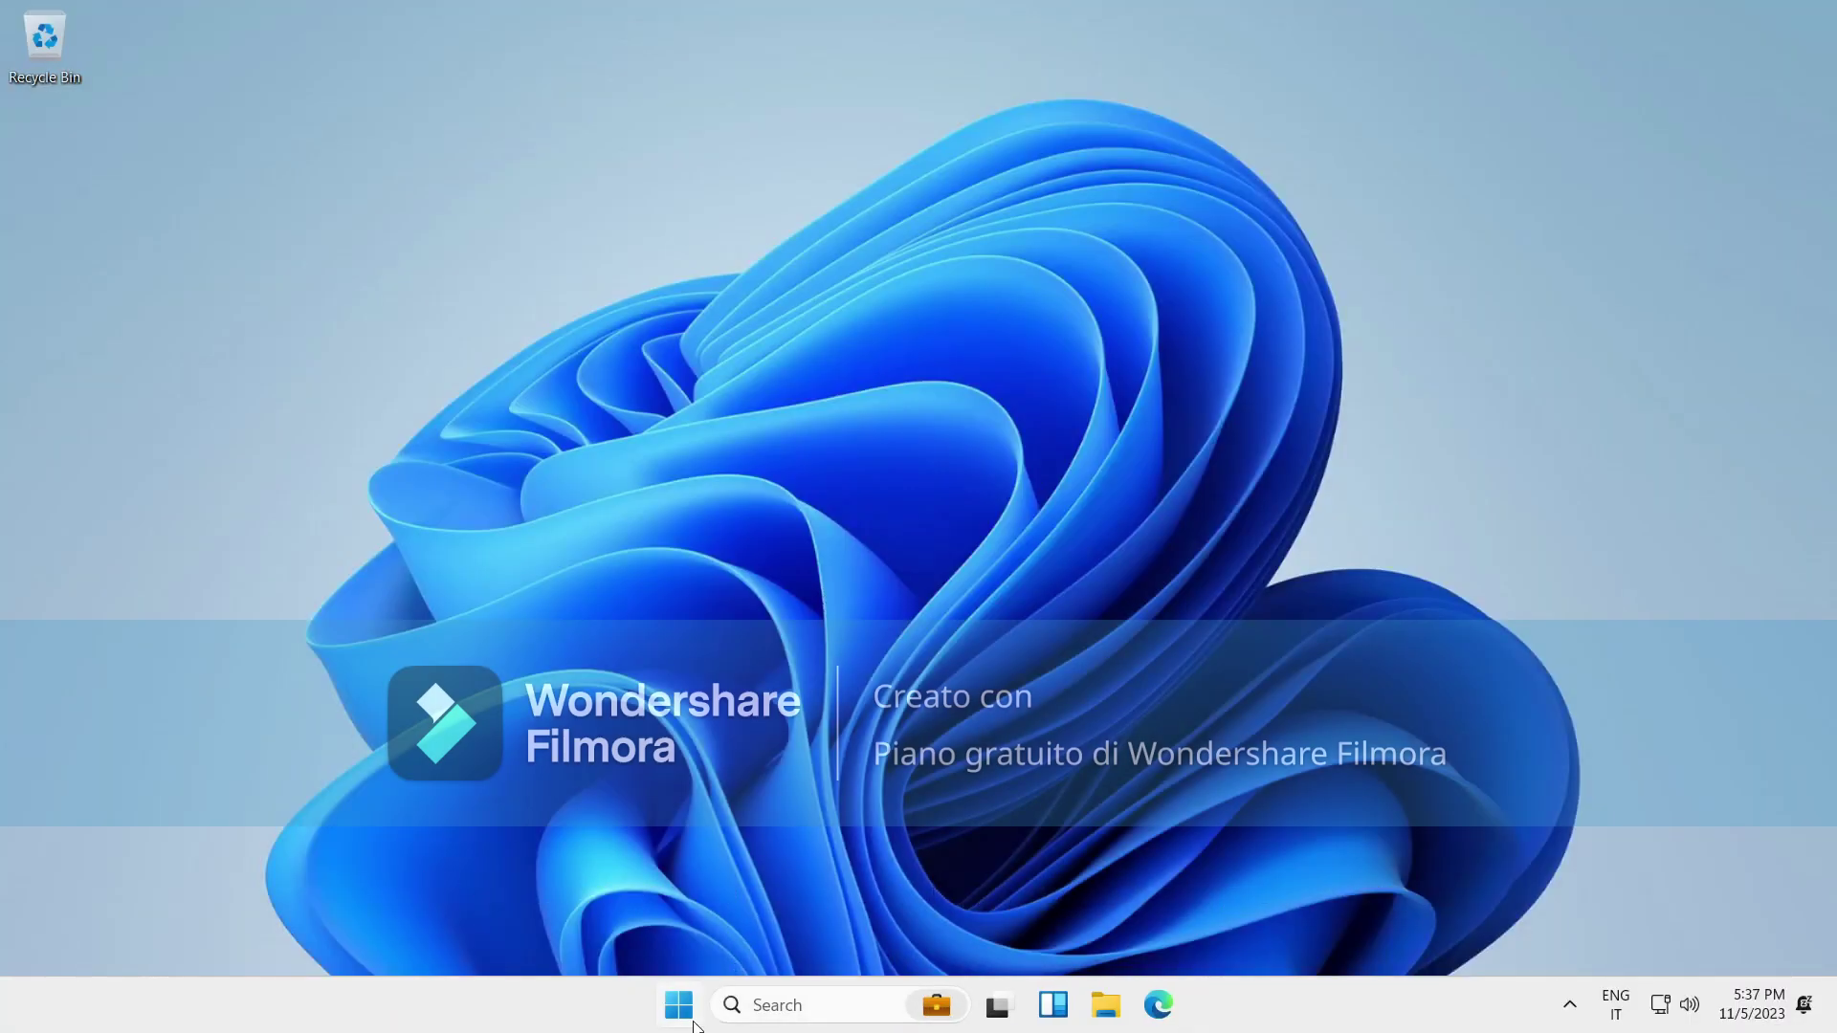
click(694, 1023)
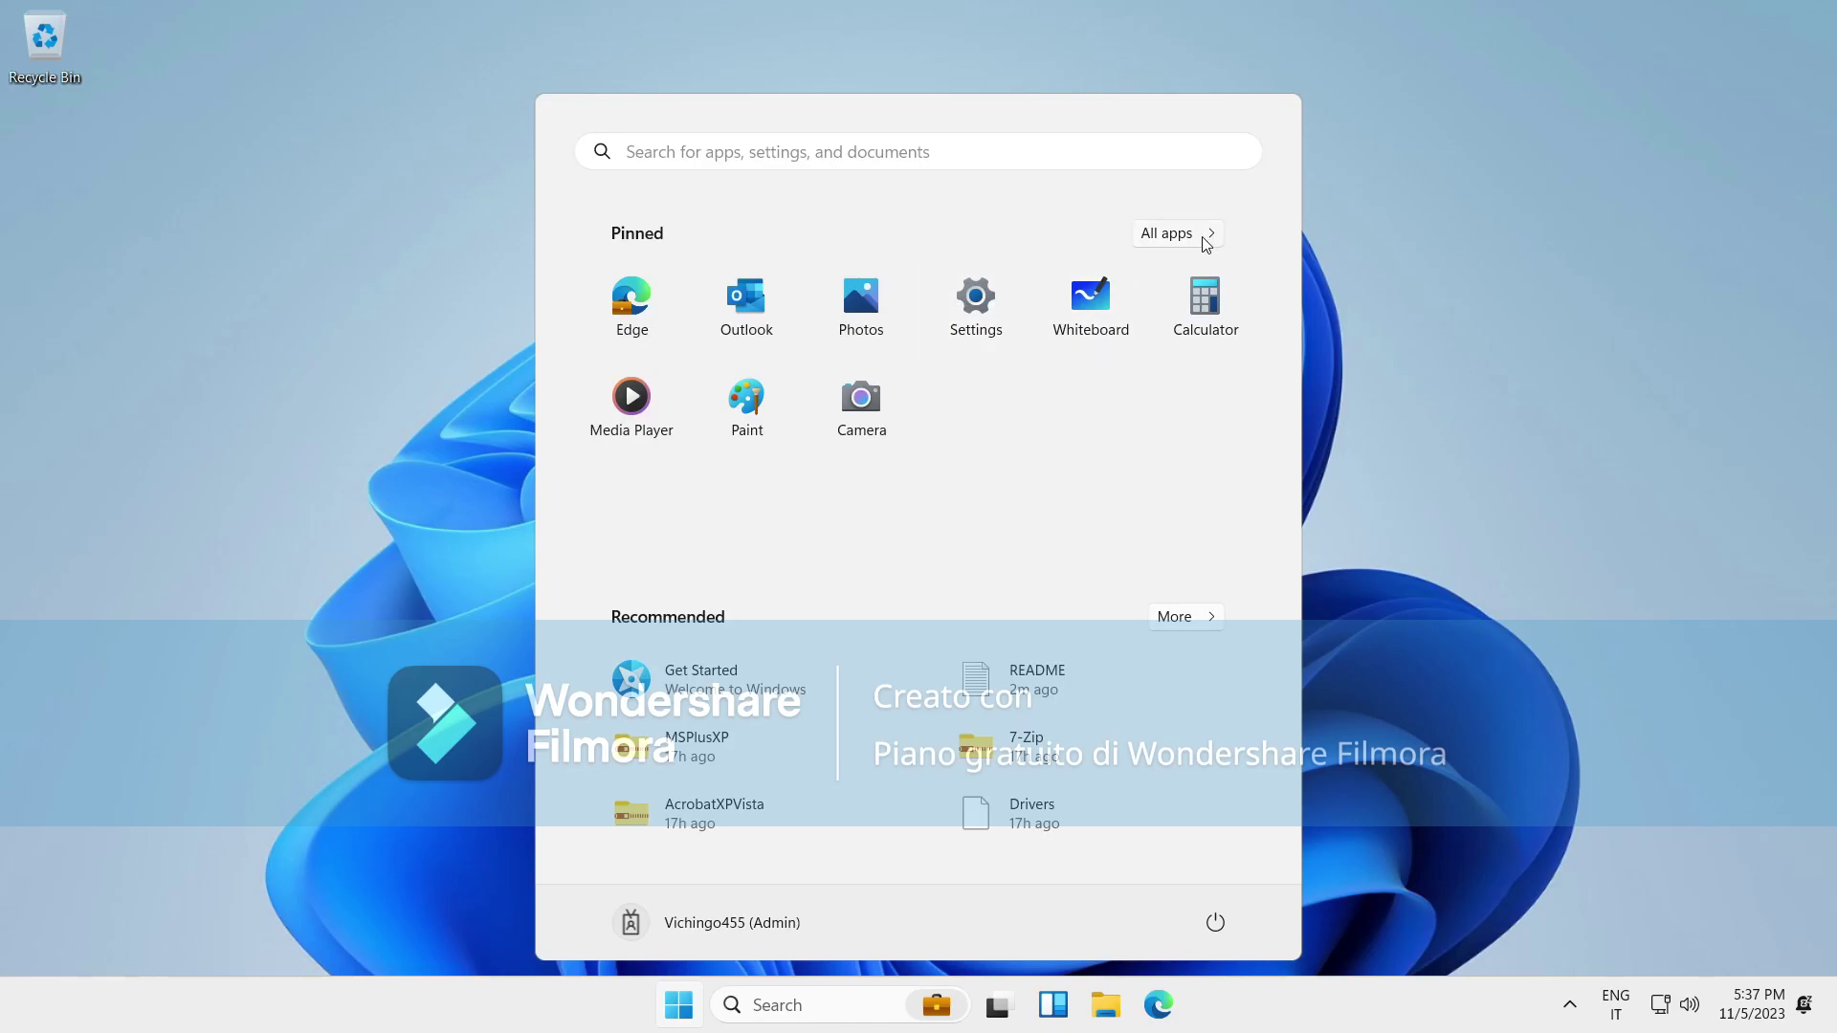
click(1505, 397)
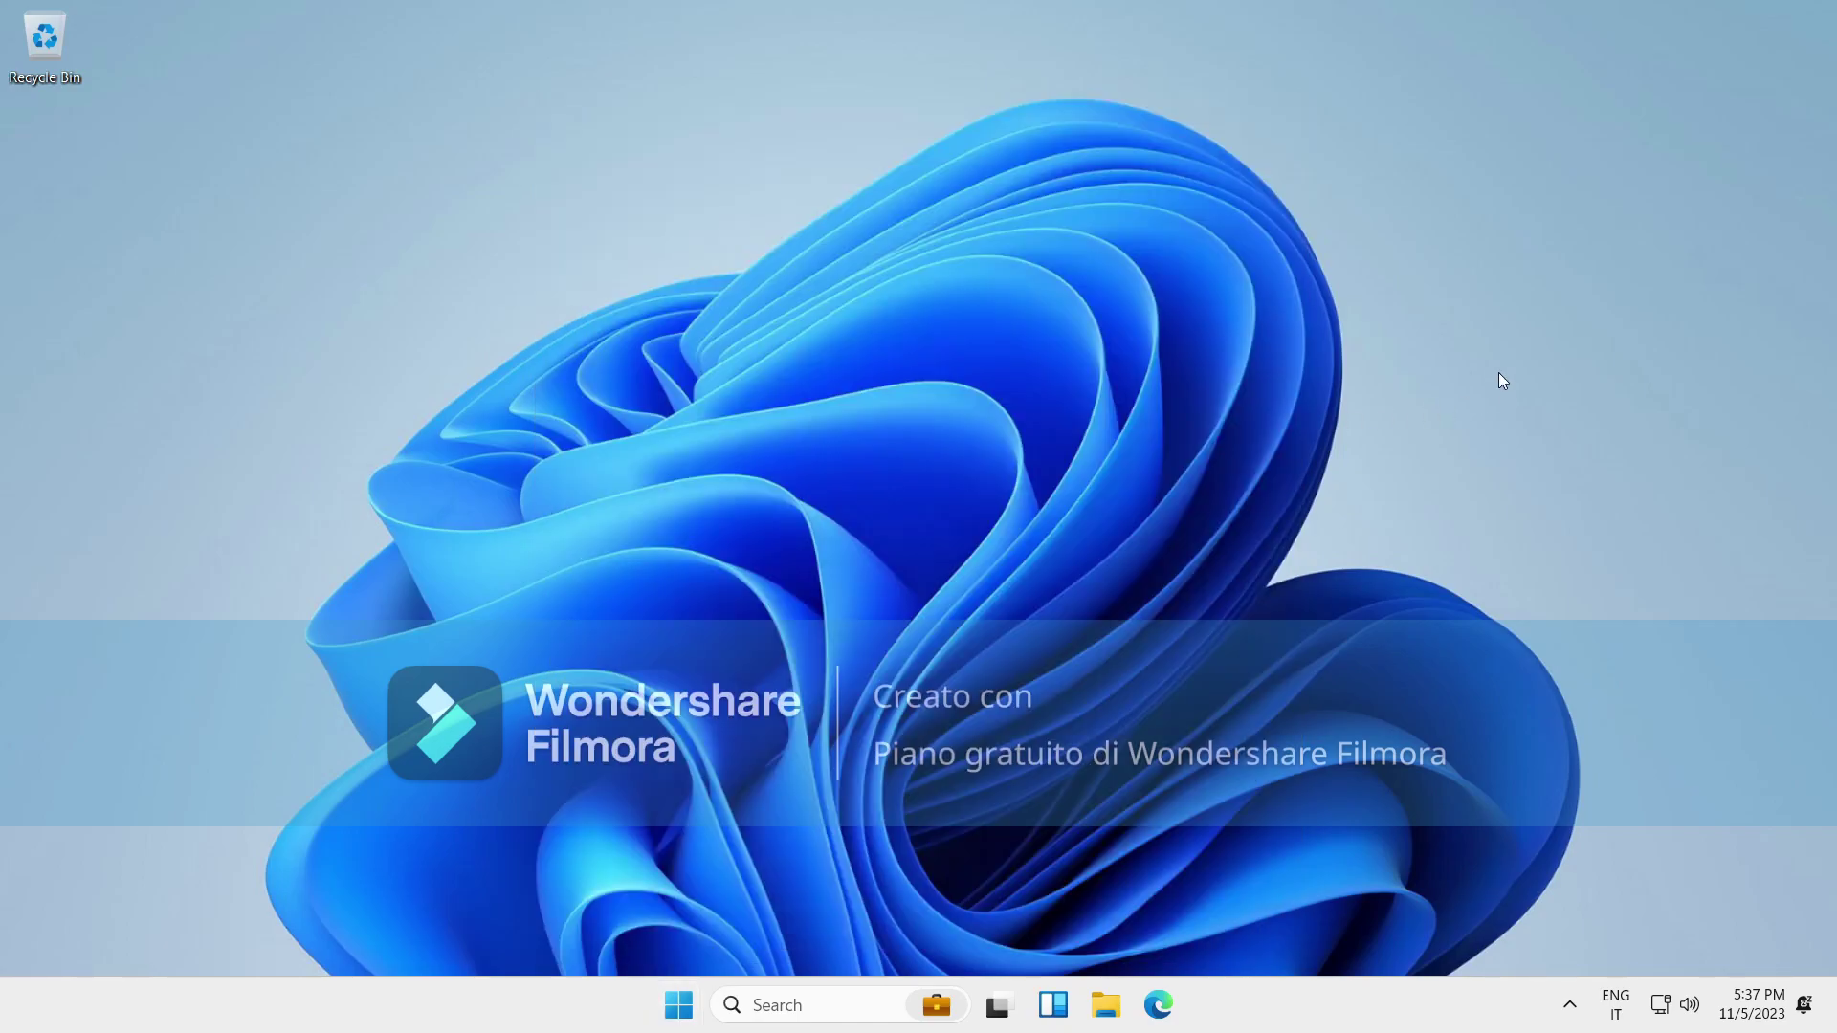
Run regedit from the Run box and answer the elevation prompt.
key(super+r)
text(regedit)
key(Return)
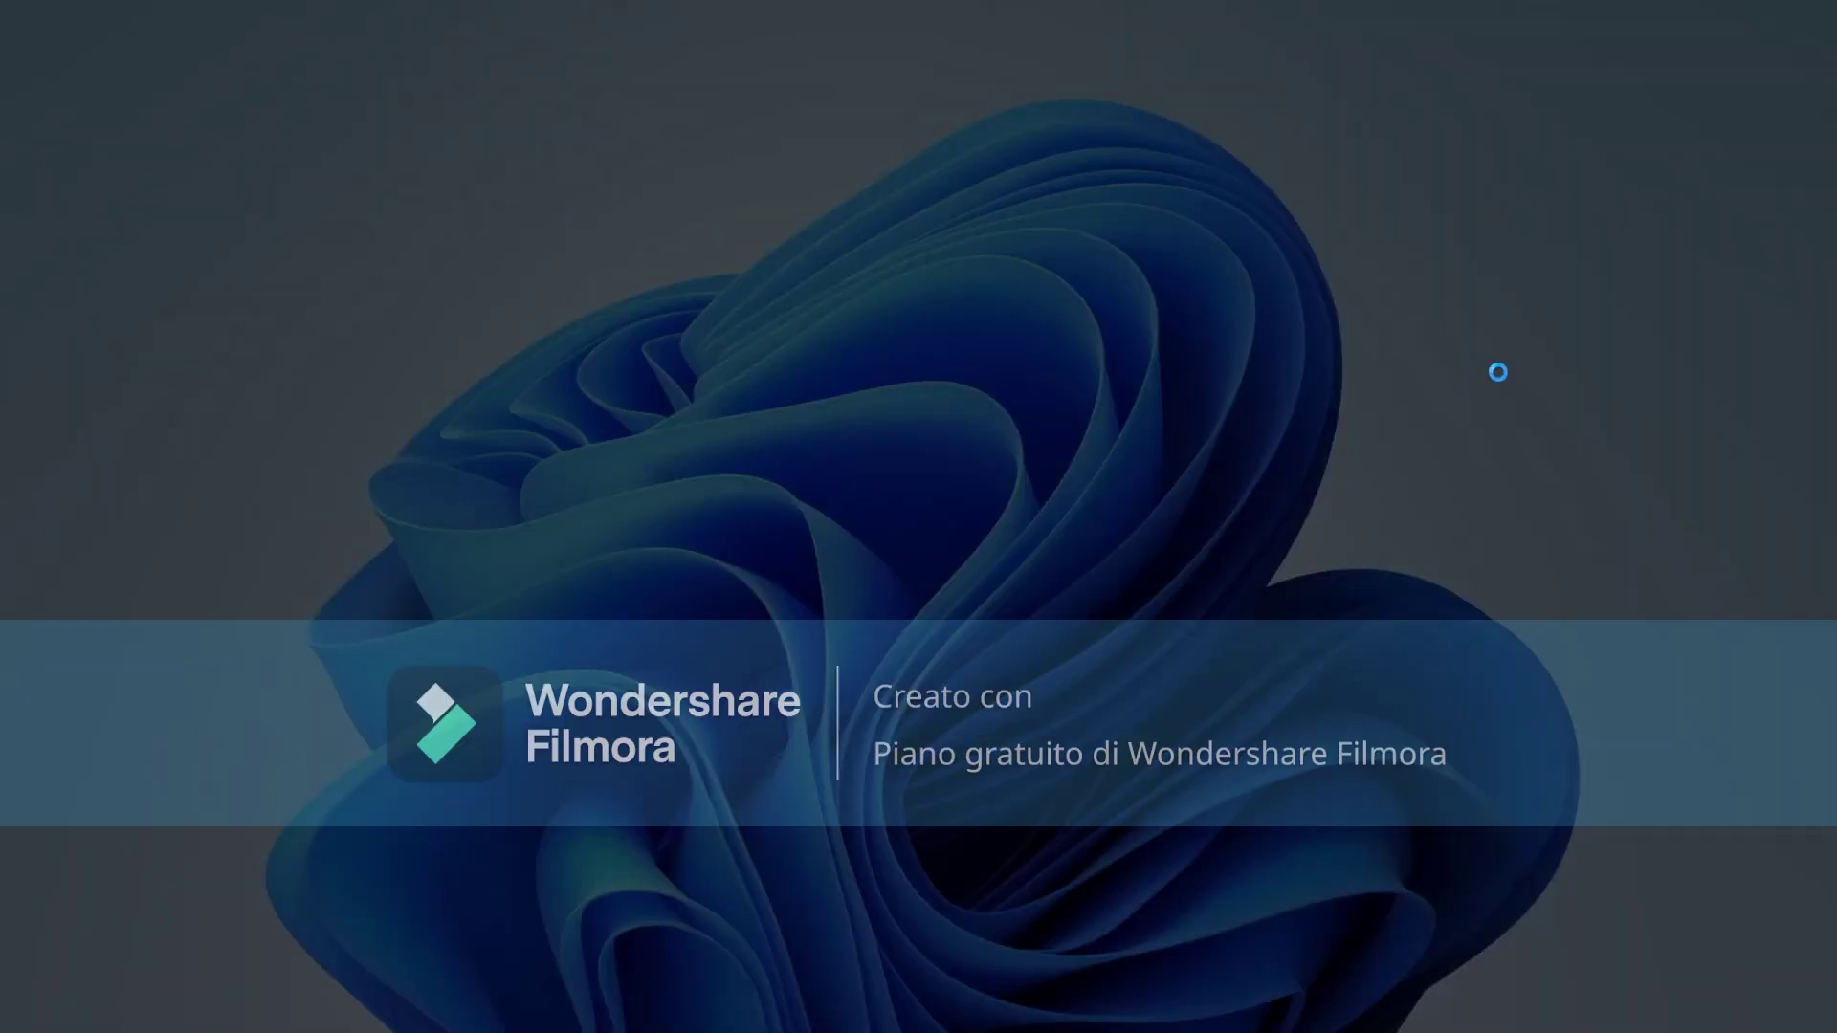
key(Return)
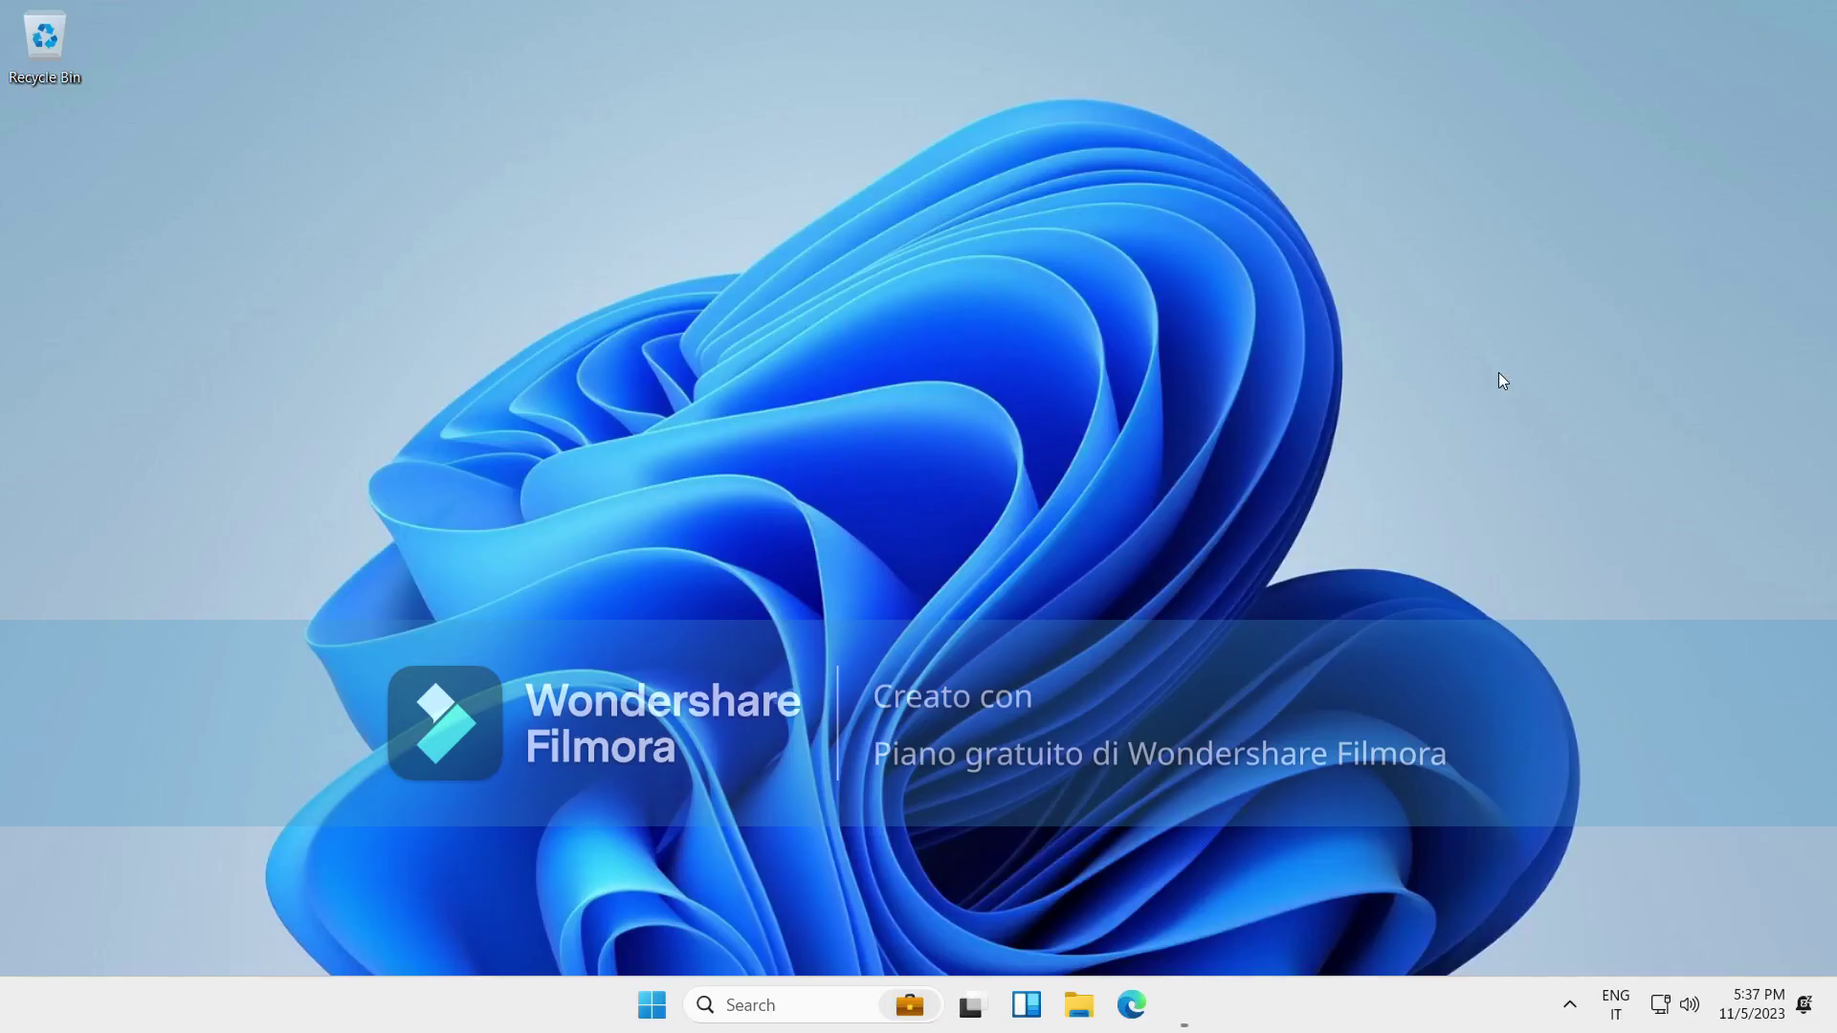
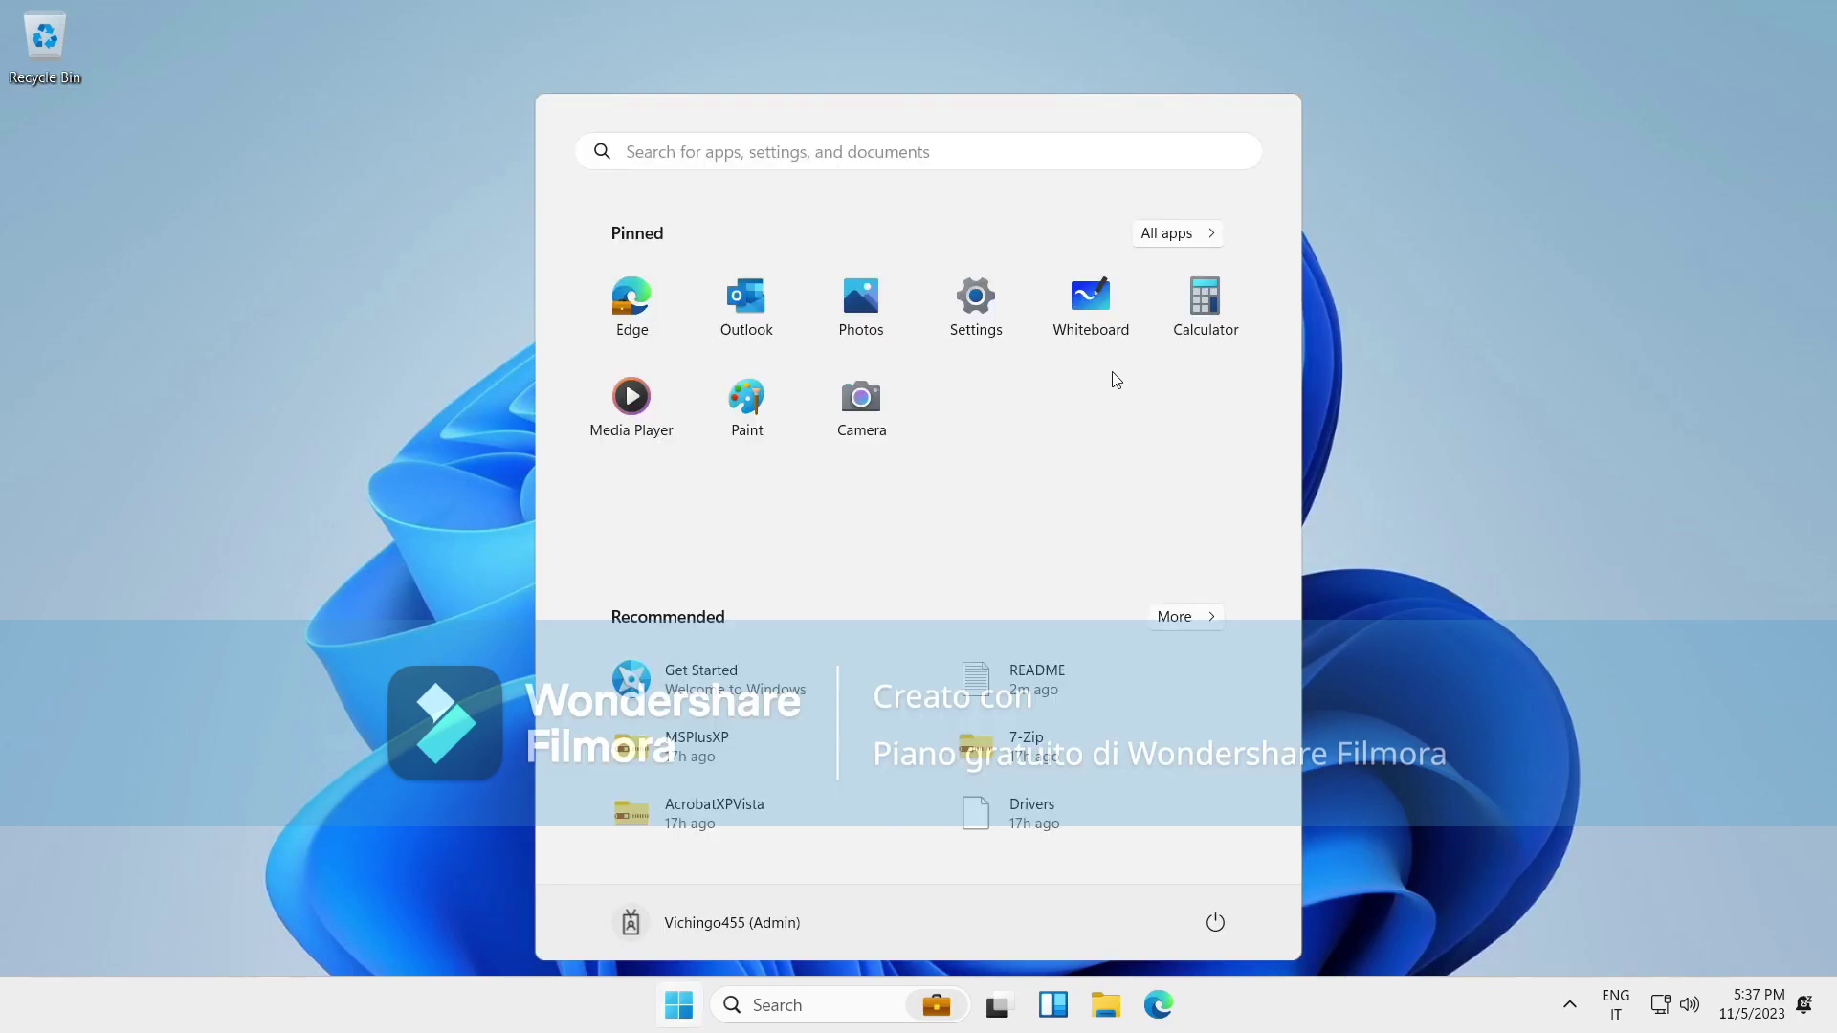
Scroll down and back up through Start's All apps list, then dismiss Start to the desktop.
click(1174, 239)
scroll(1056, 615, down, 5)
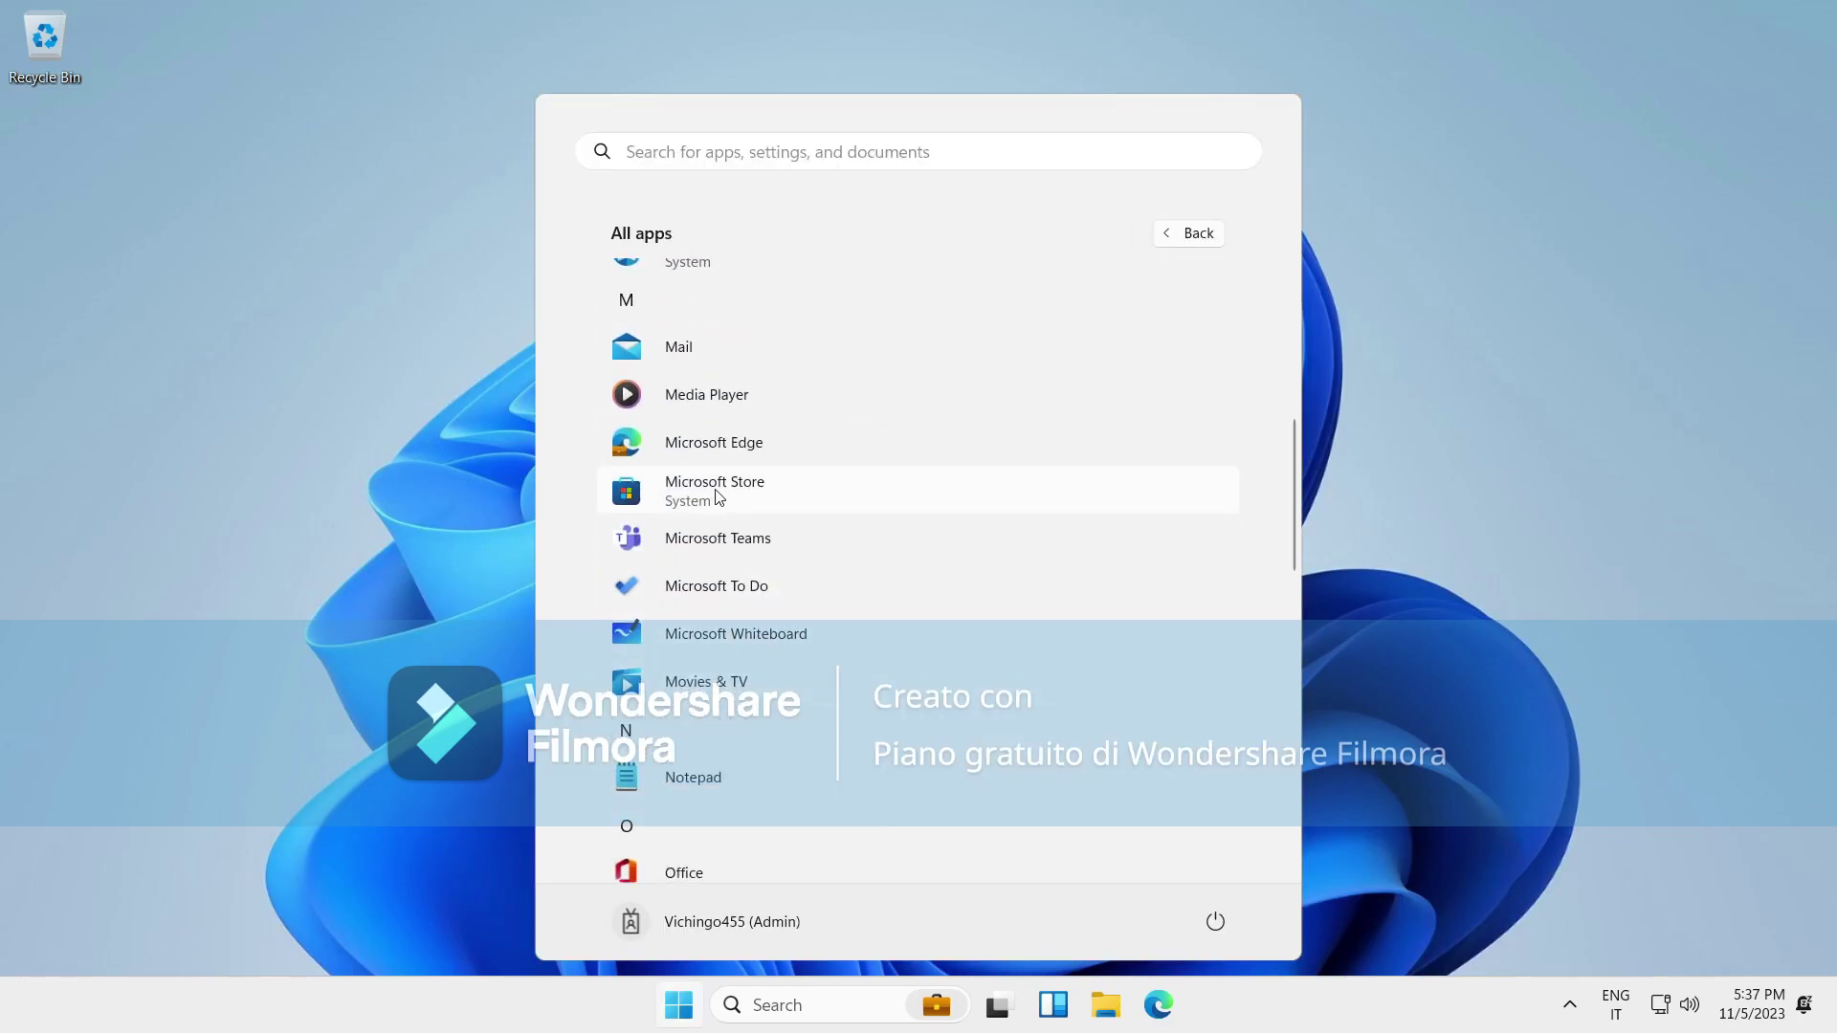
scroll(775, 533, up, 2)
drag(767, 348, 631, 706)
scroll(720, 760, down, 10)
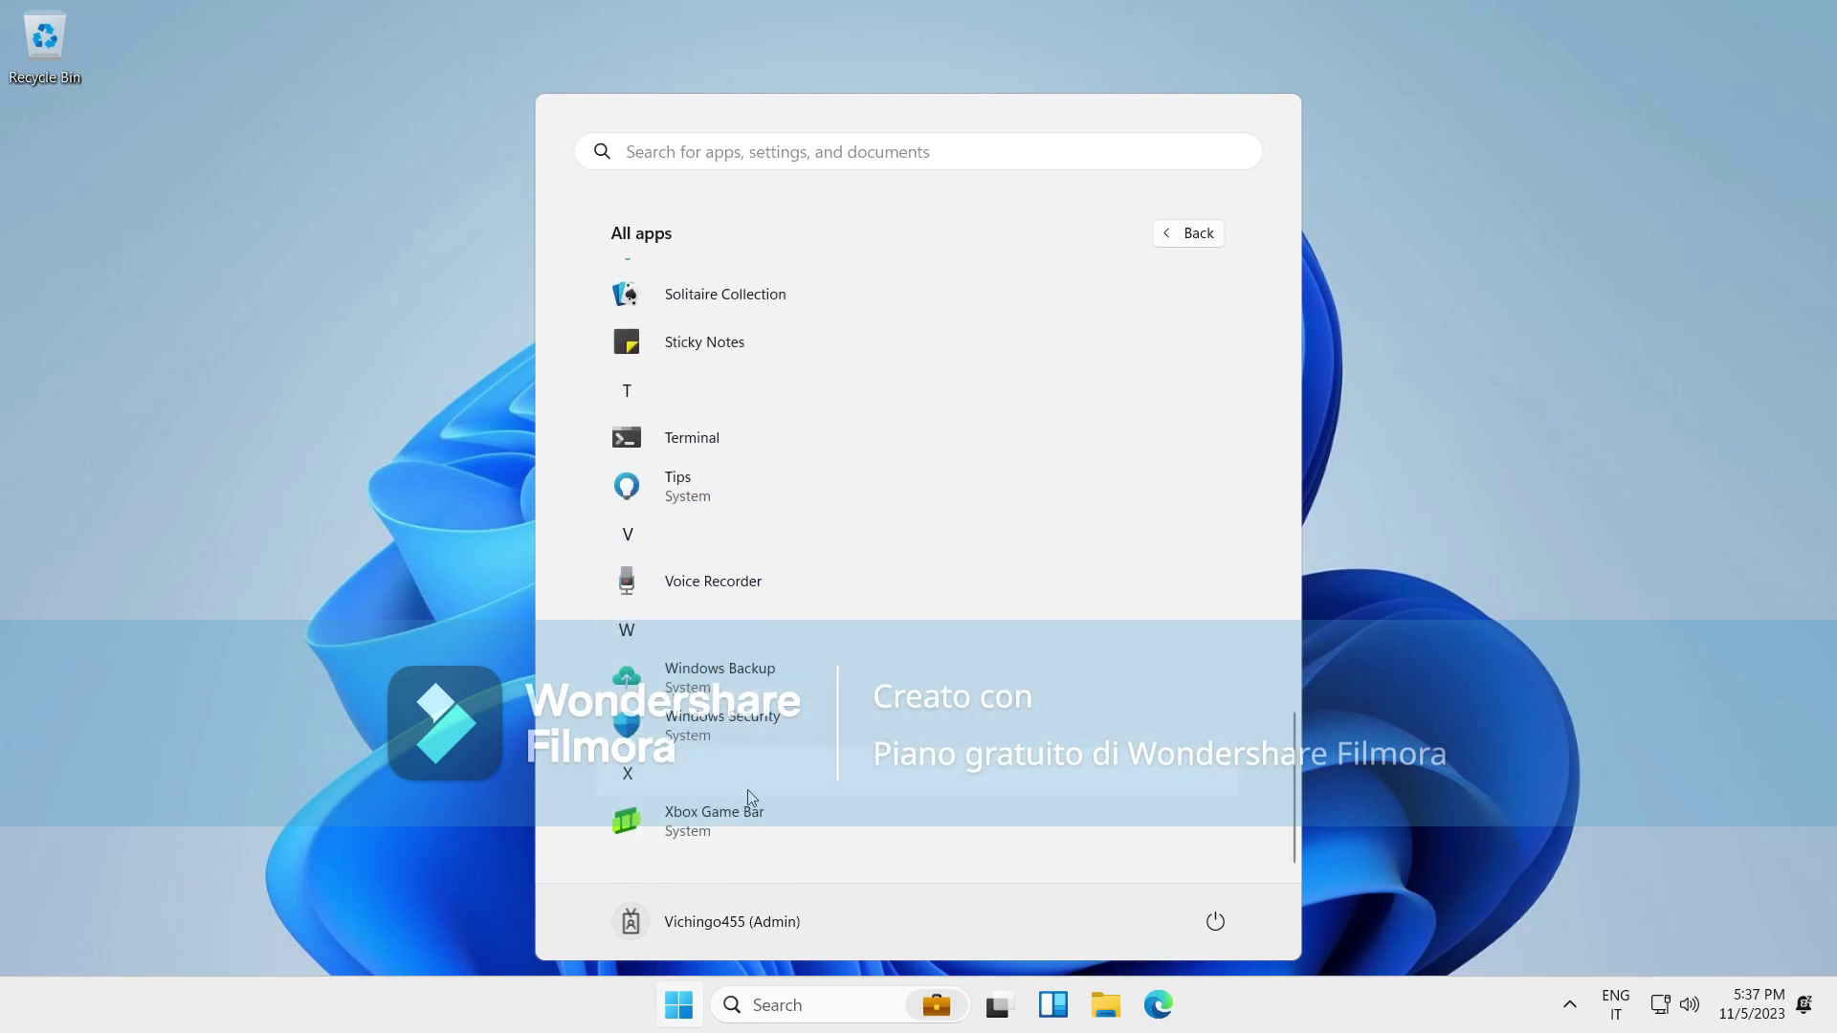
scroll(838, 587, up, 3)
scroll(838, 587, up, 2)
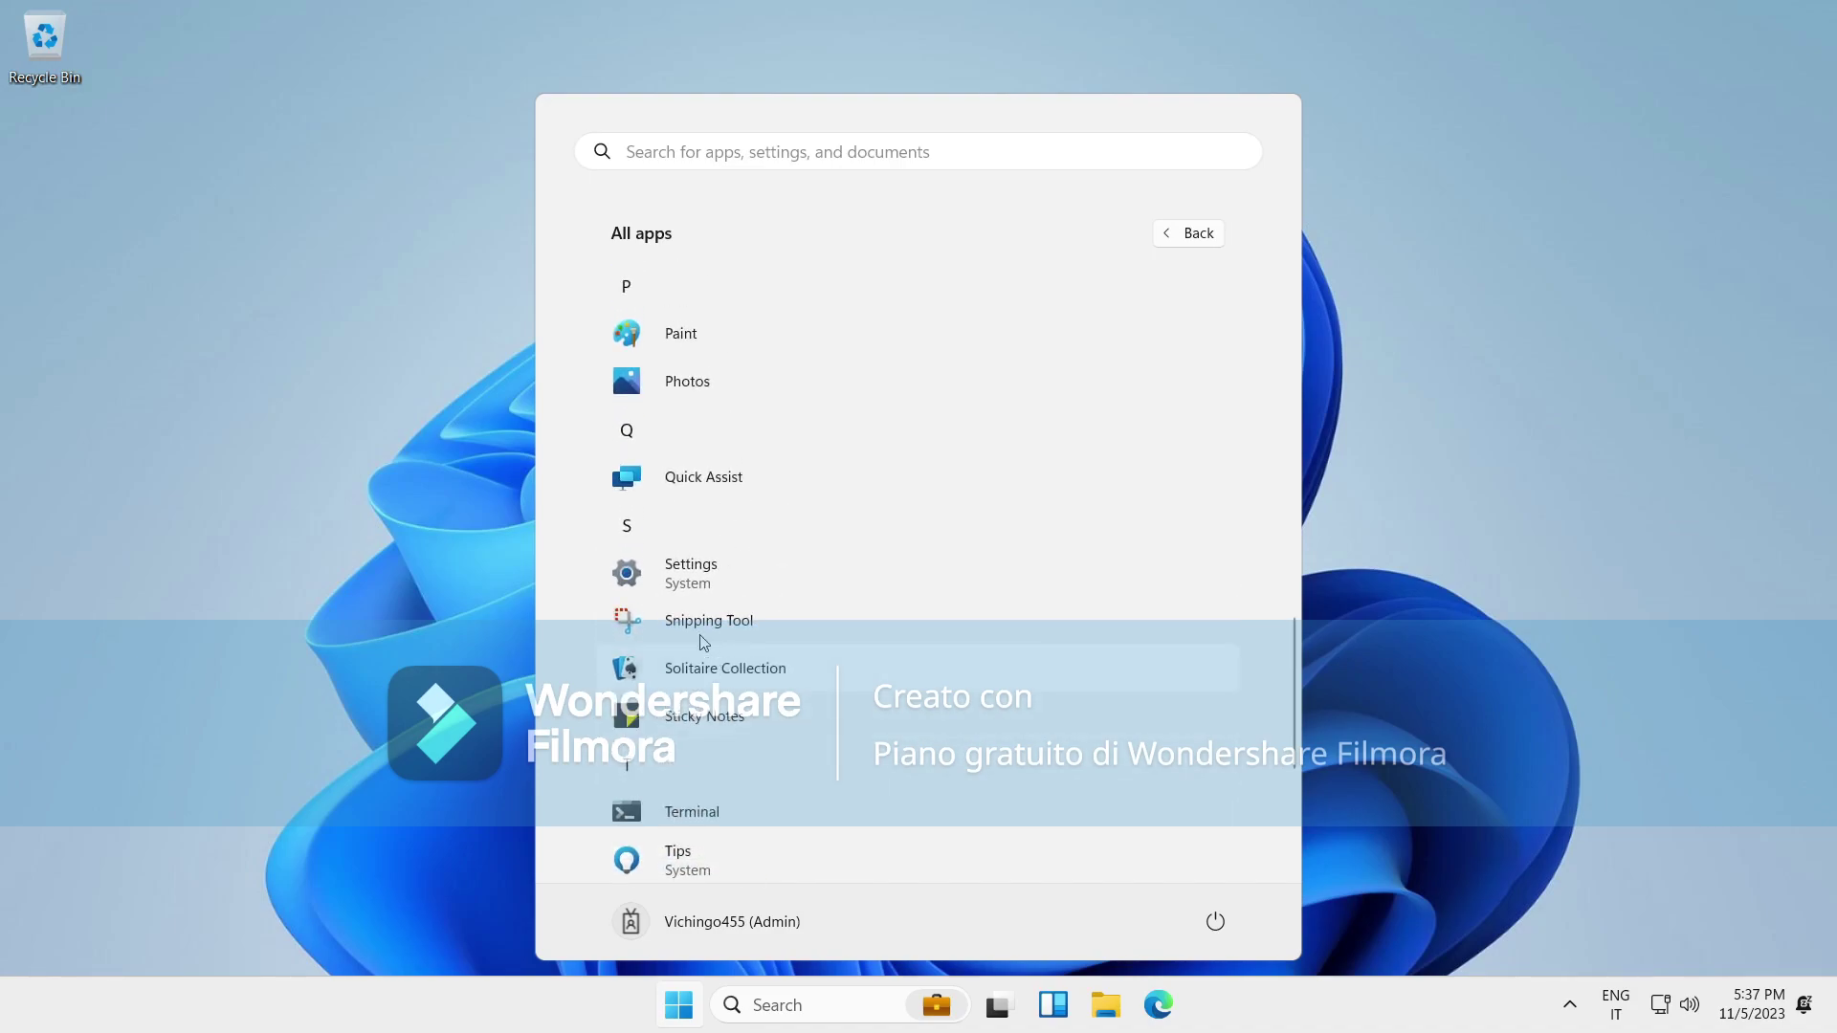
scroll(931, 730, up, 15)
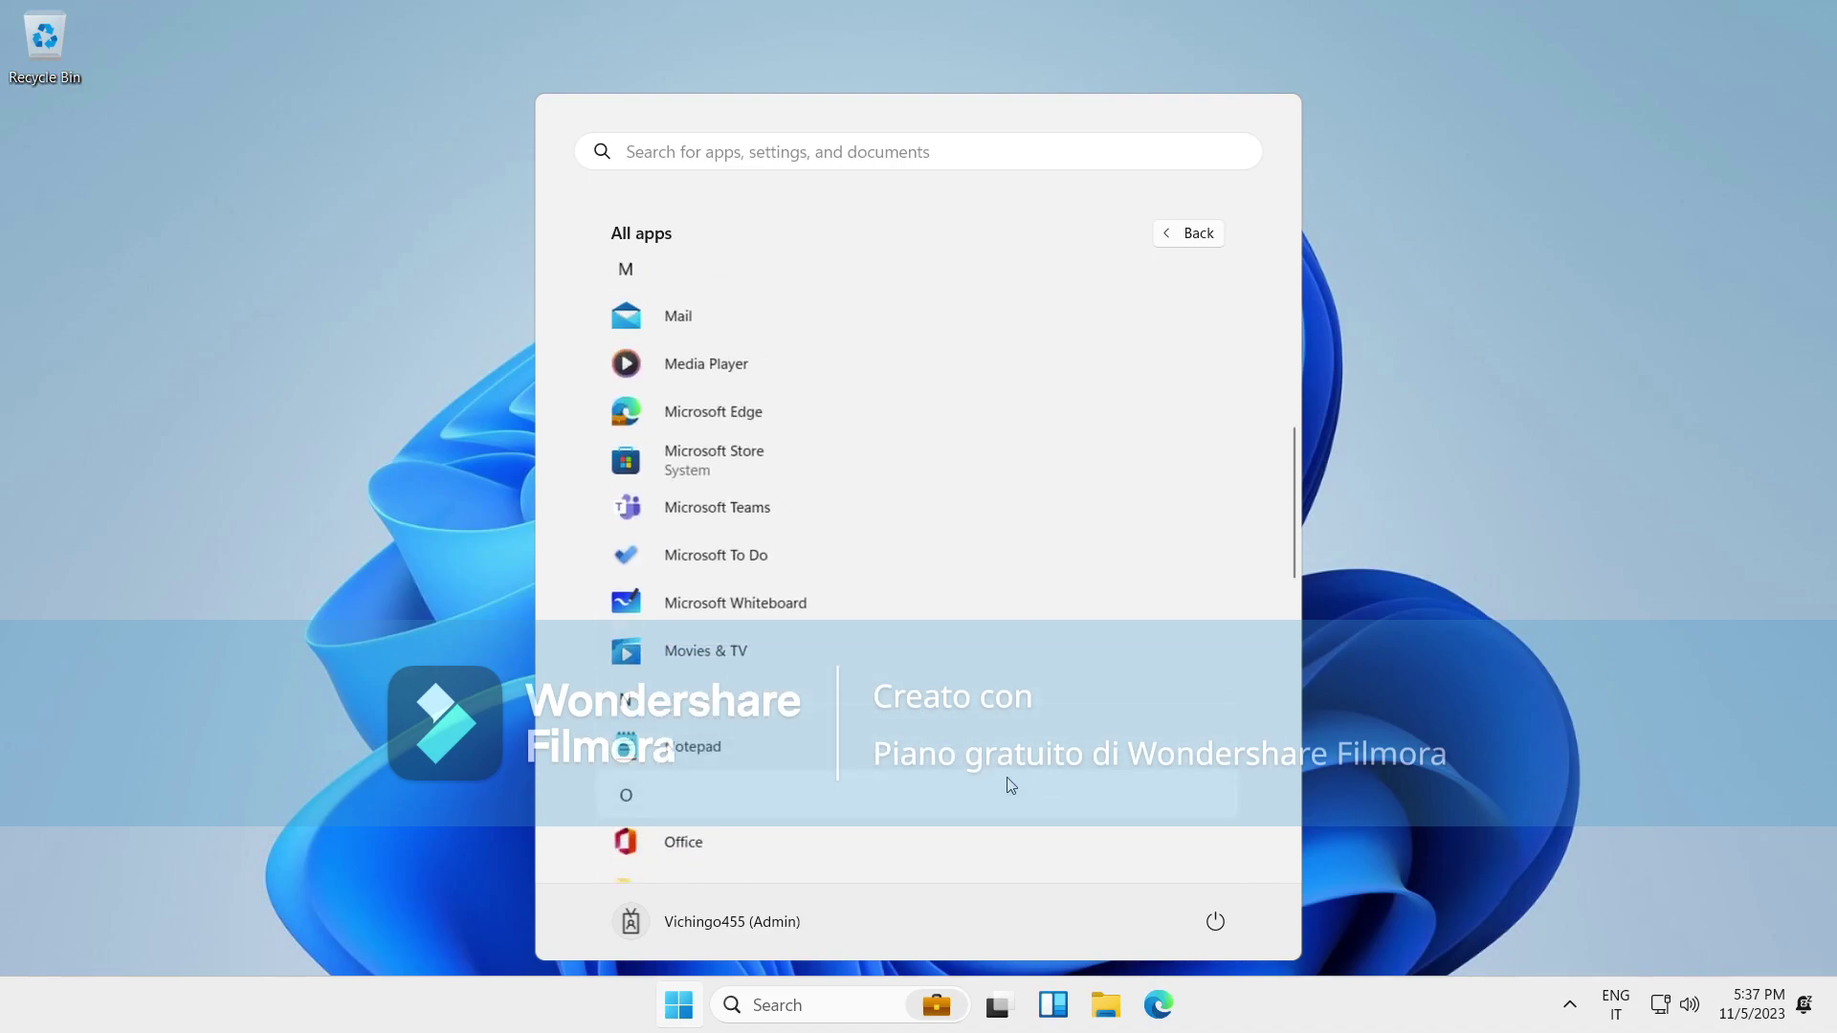
drag(1491, 393, 741, 478)
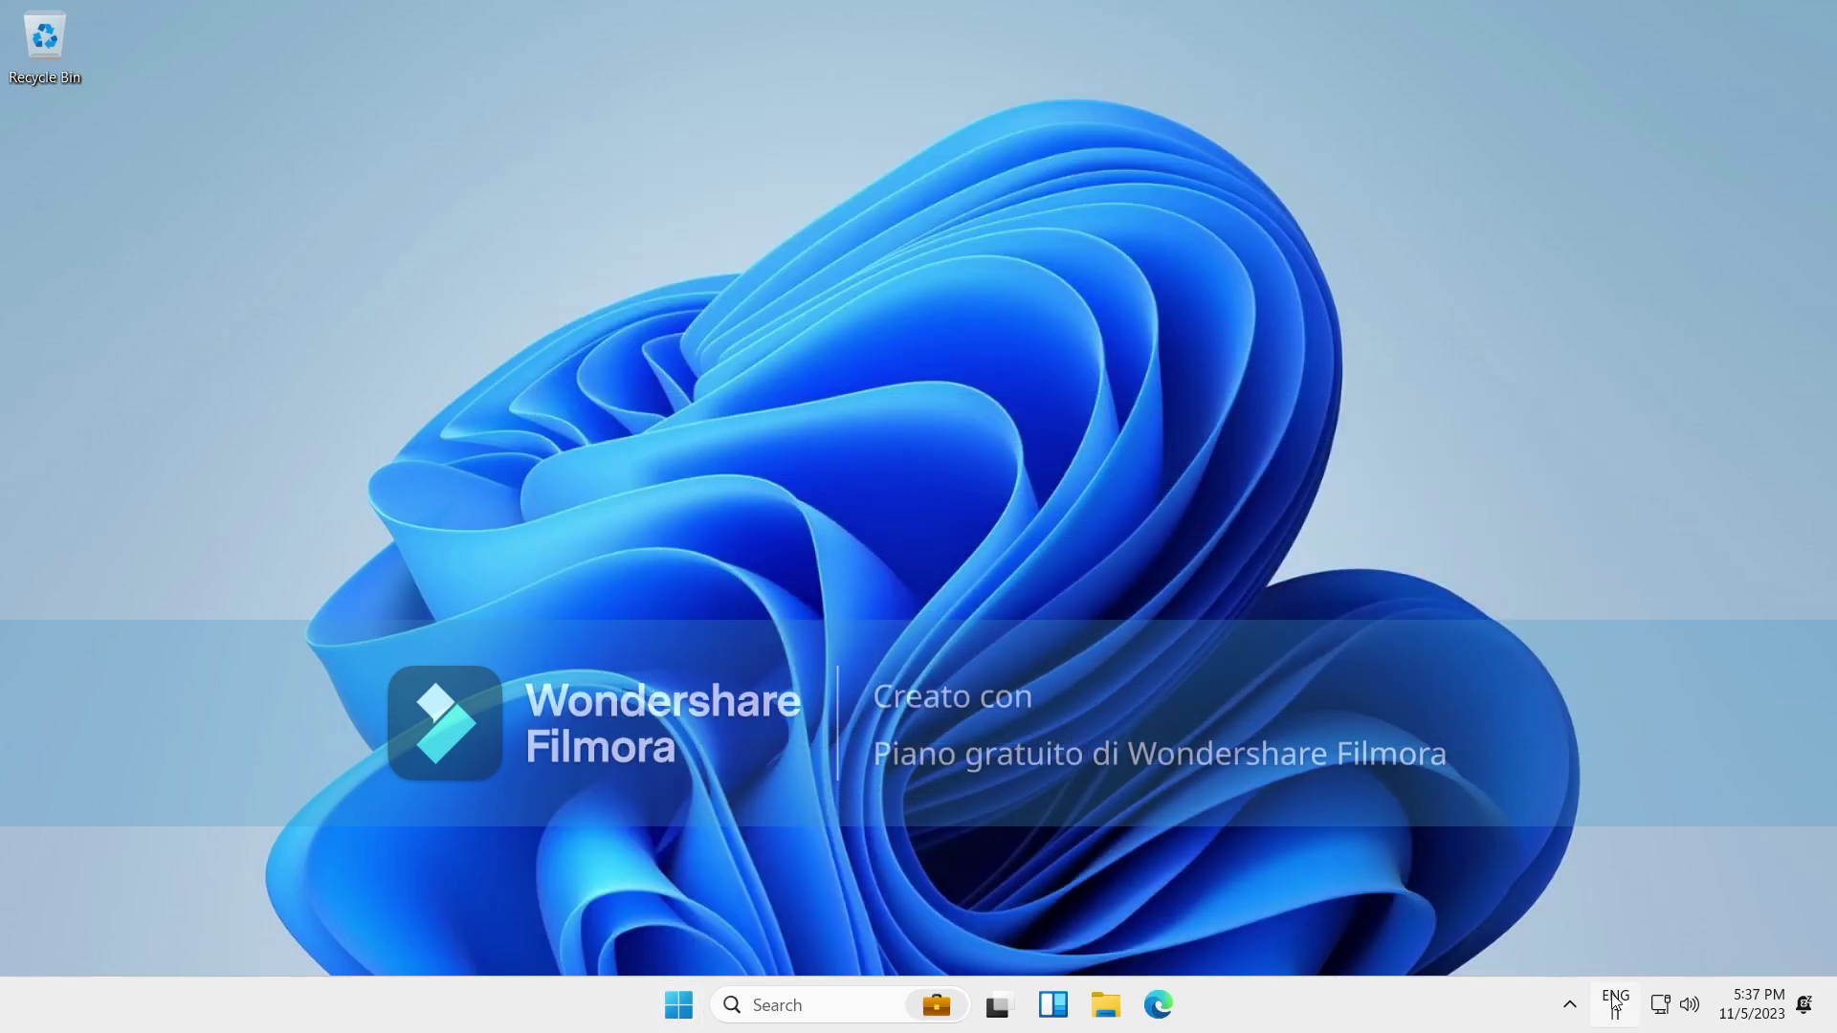
Peek at the hidden tray icons and the notification centre, then bring up Start's pinned apps.
click(1569, 1005)
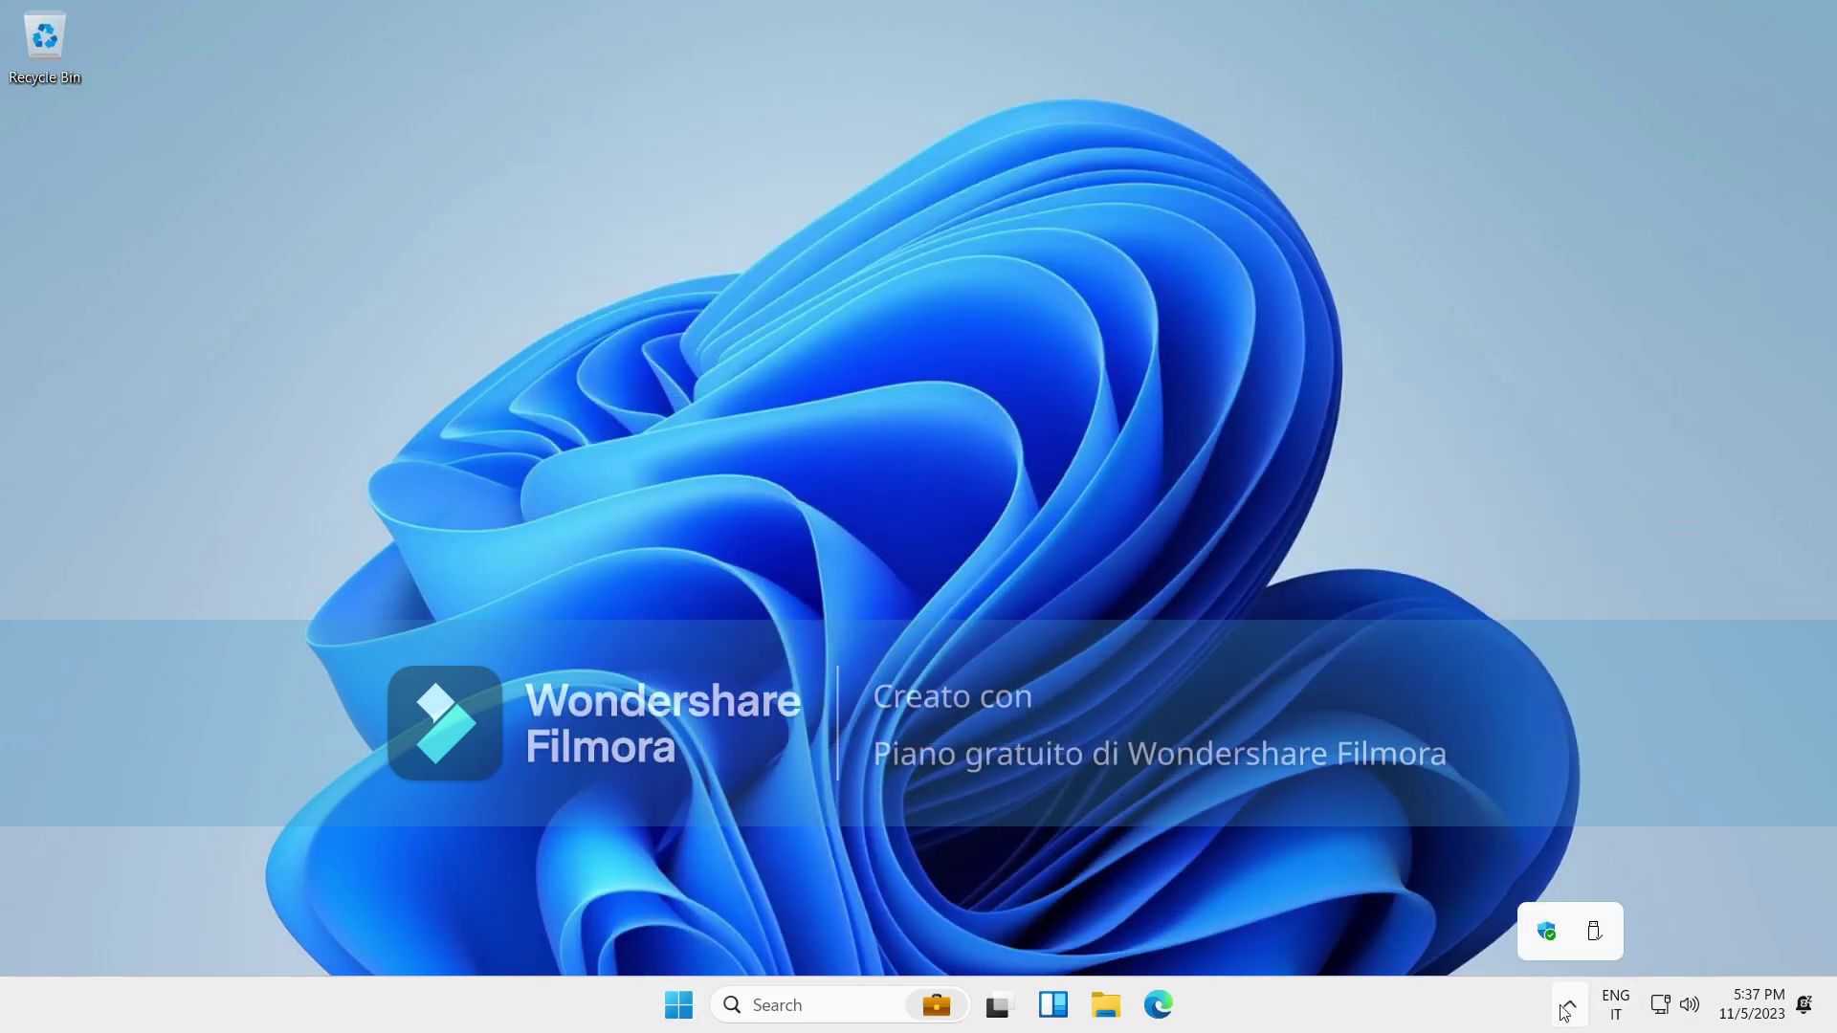
click(1682, 1016)
click(1675, 1016)
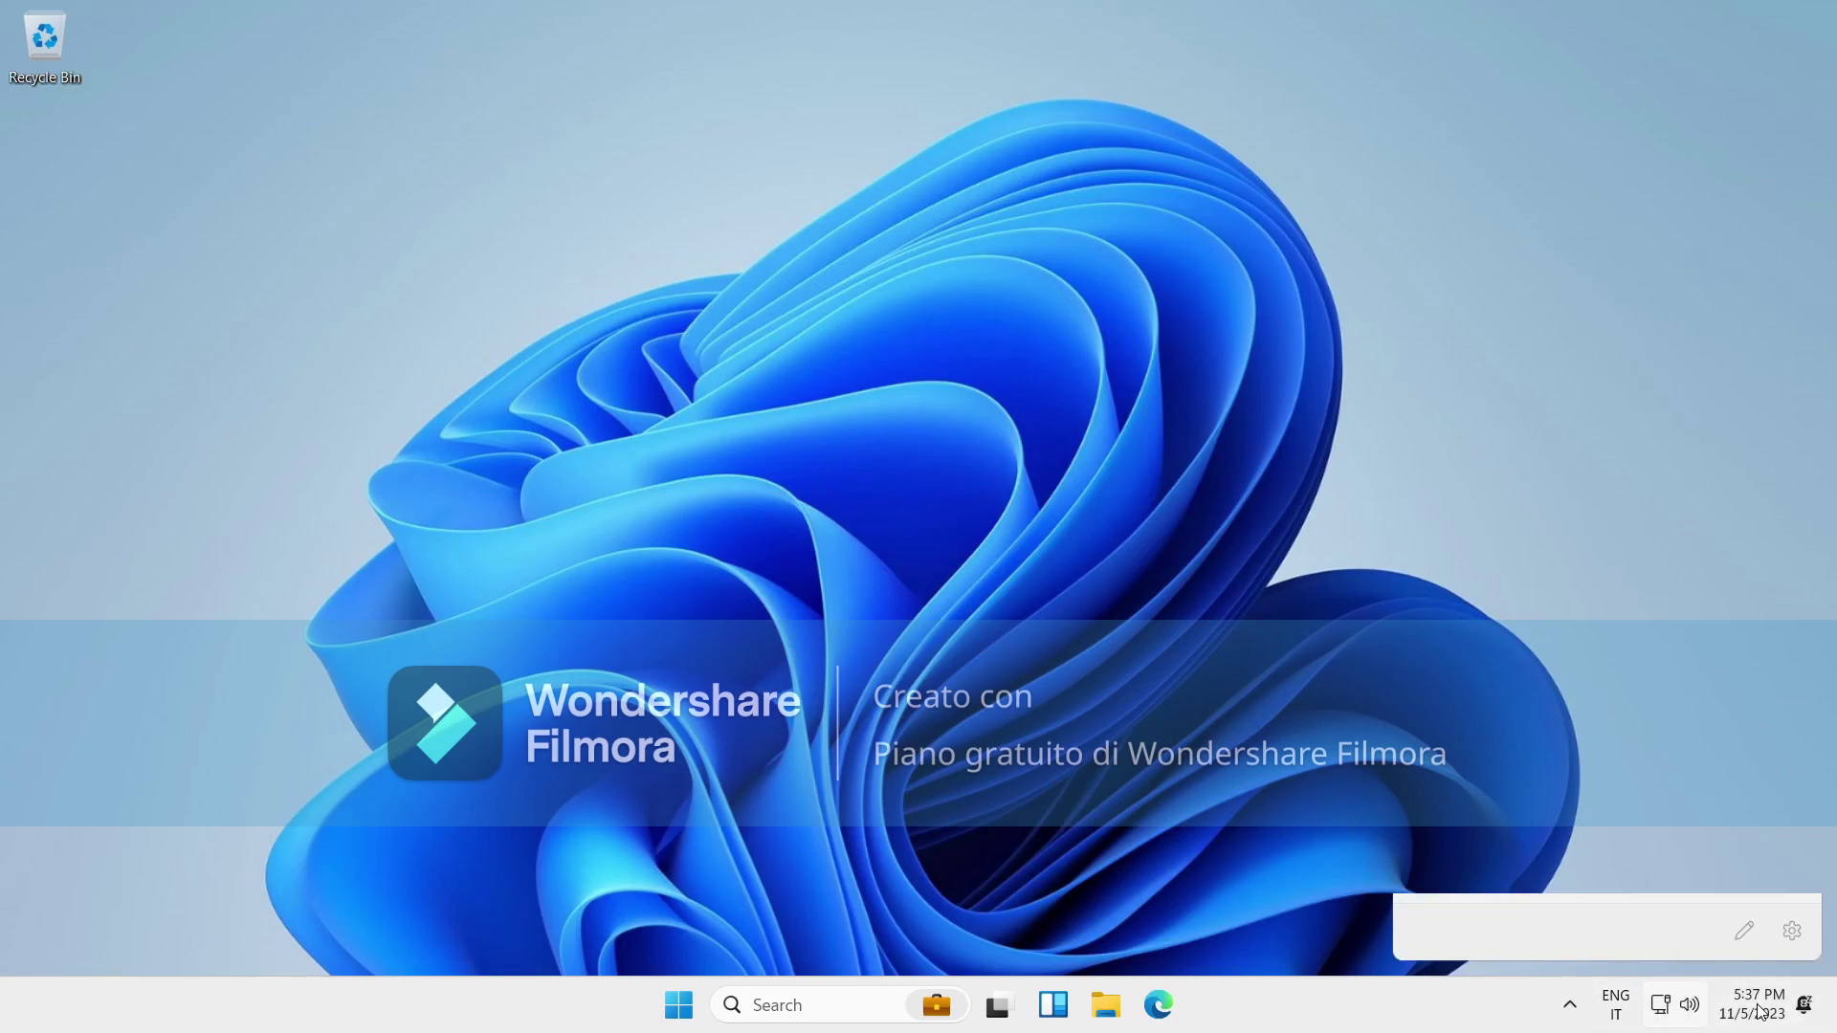
click(1757, 1005)
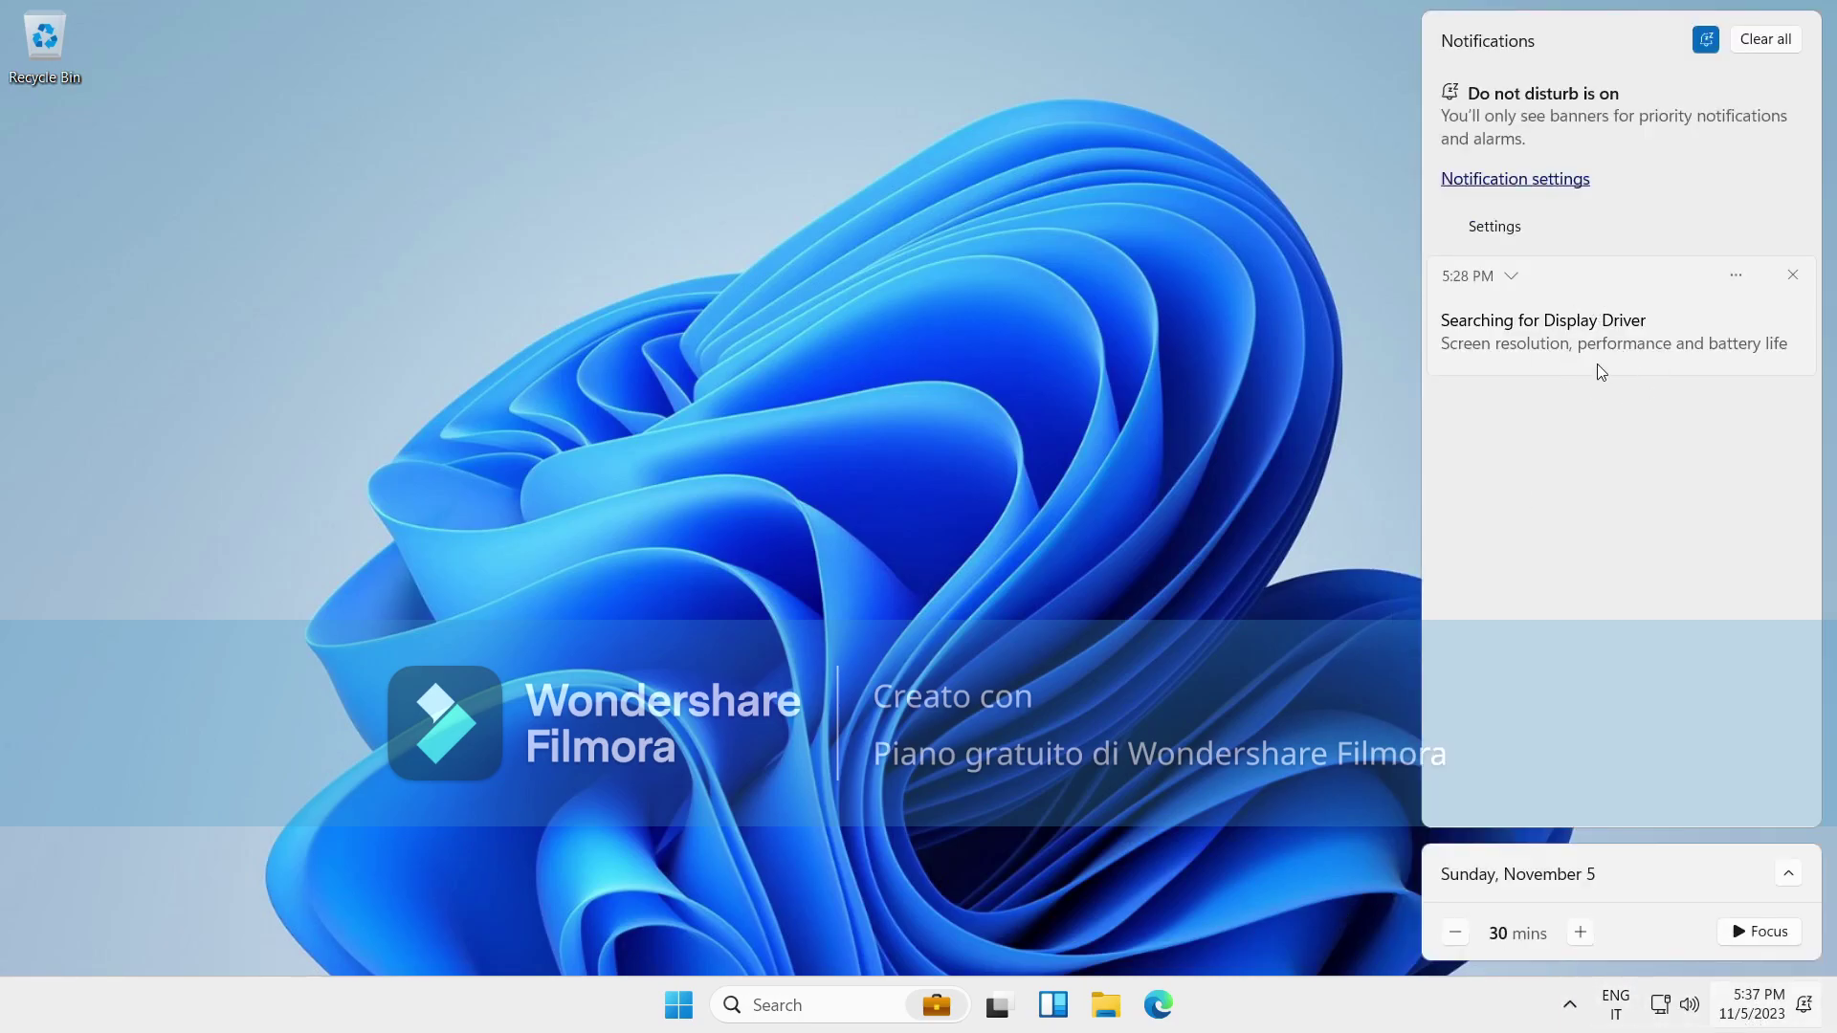
click(680, 1005)
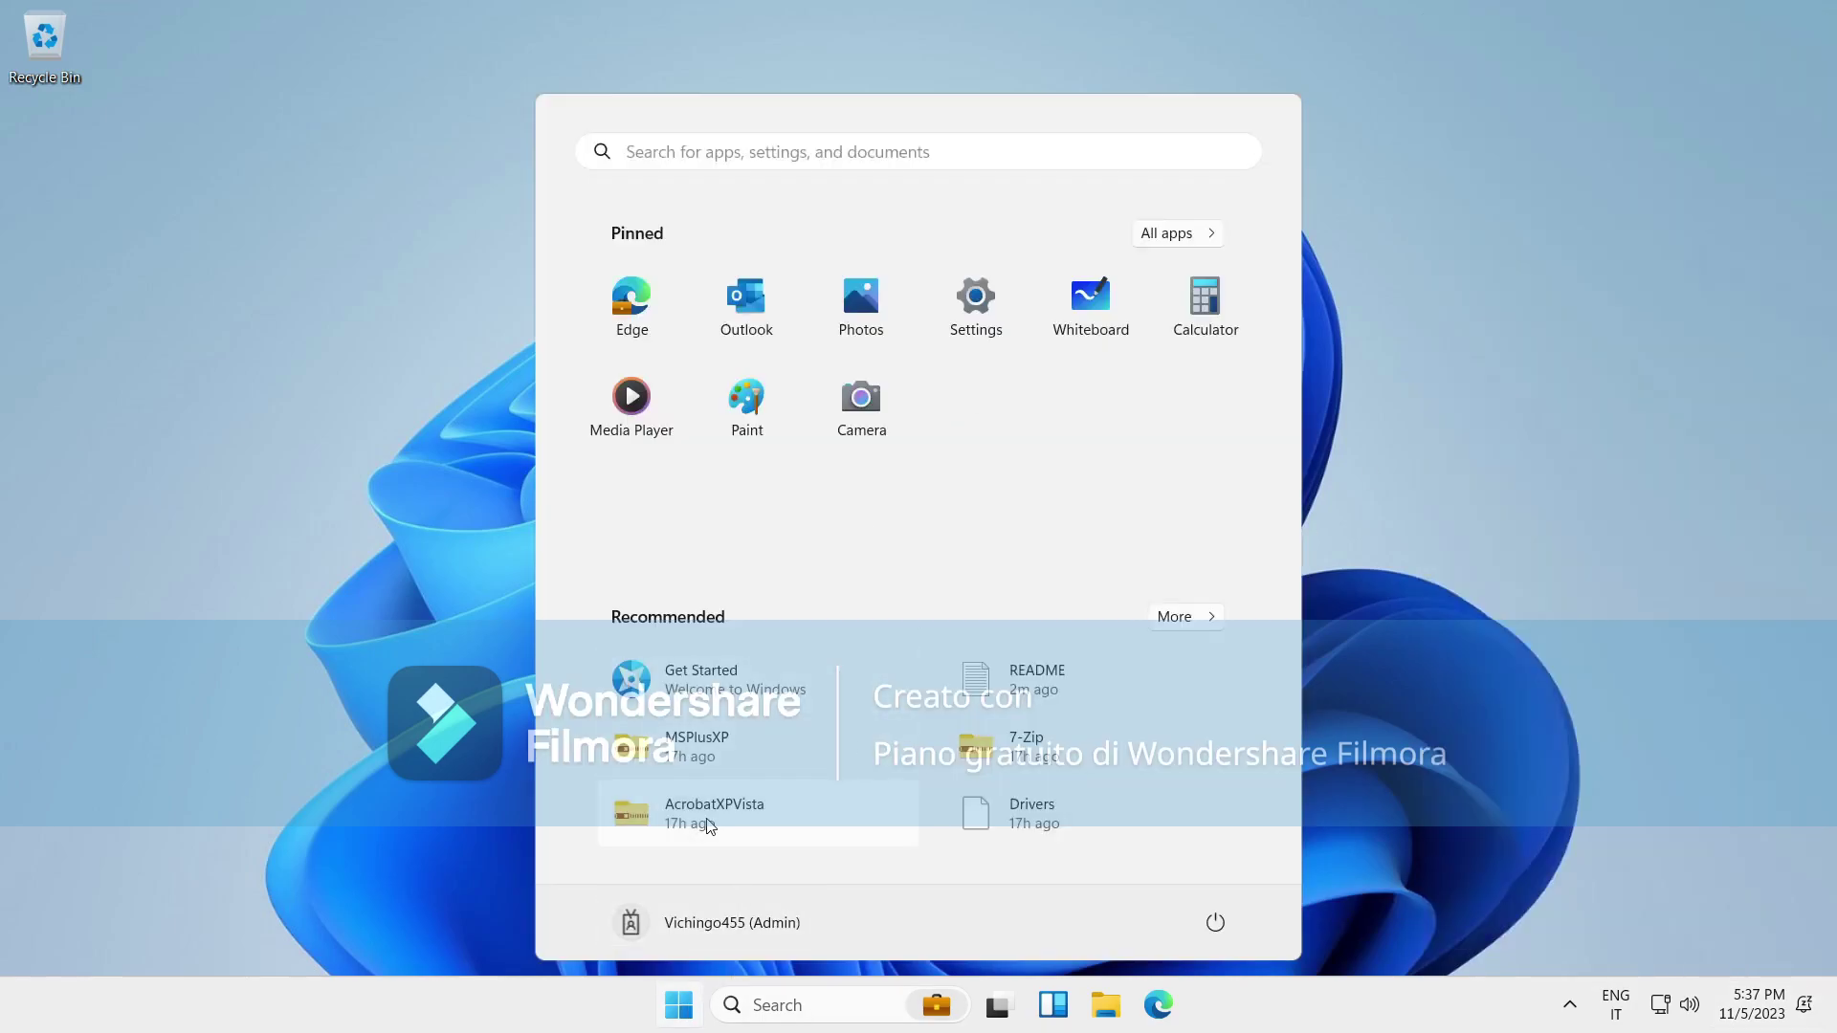
Browse the Apps, Accounts, System and Personalization › Themes pages in Settings, then close Settings and reopen Start.
click(976, 301)
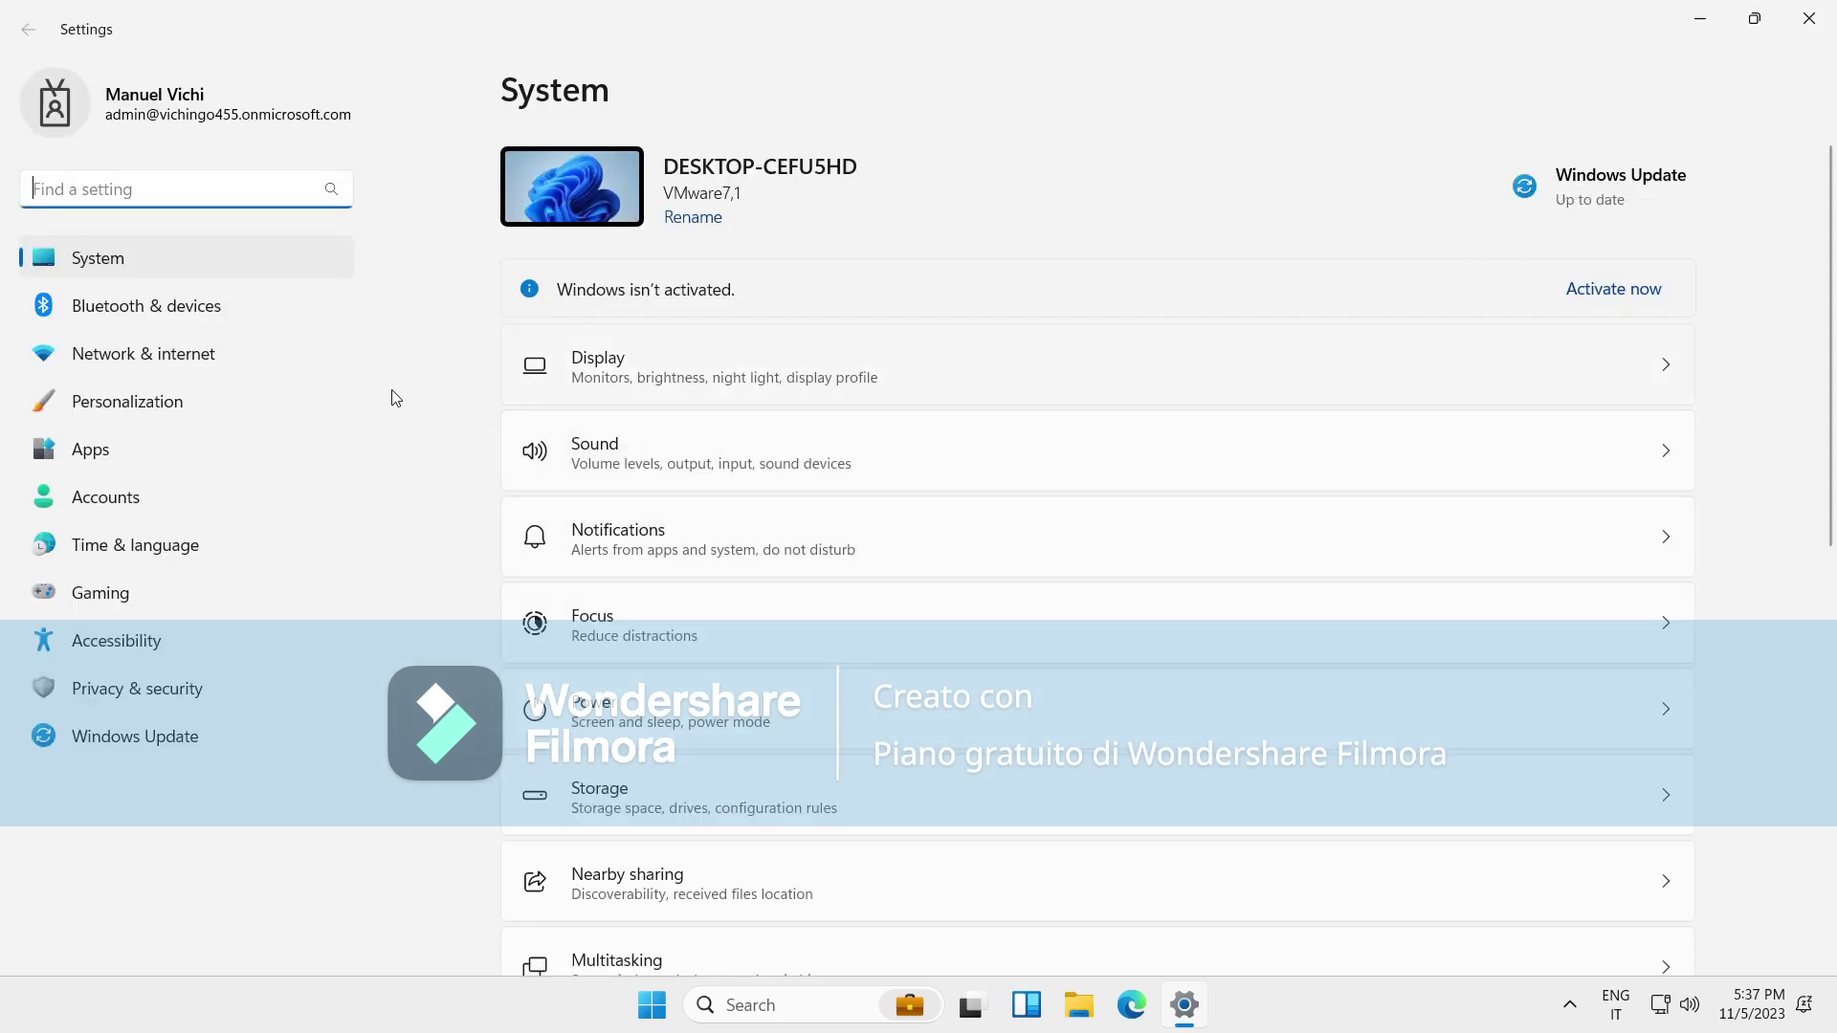
click(182, 463)
click(186, 497)
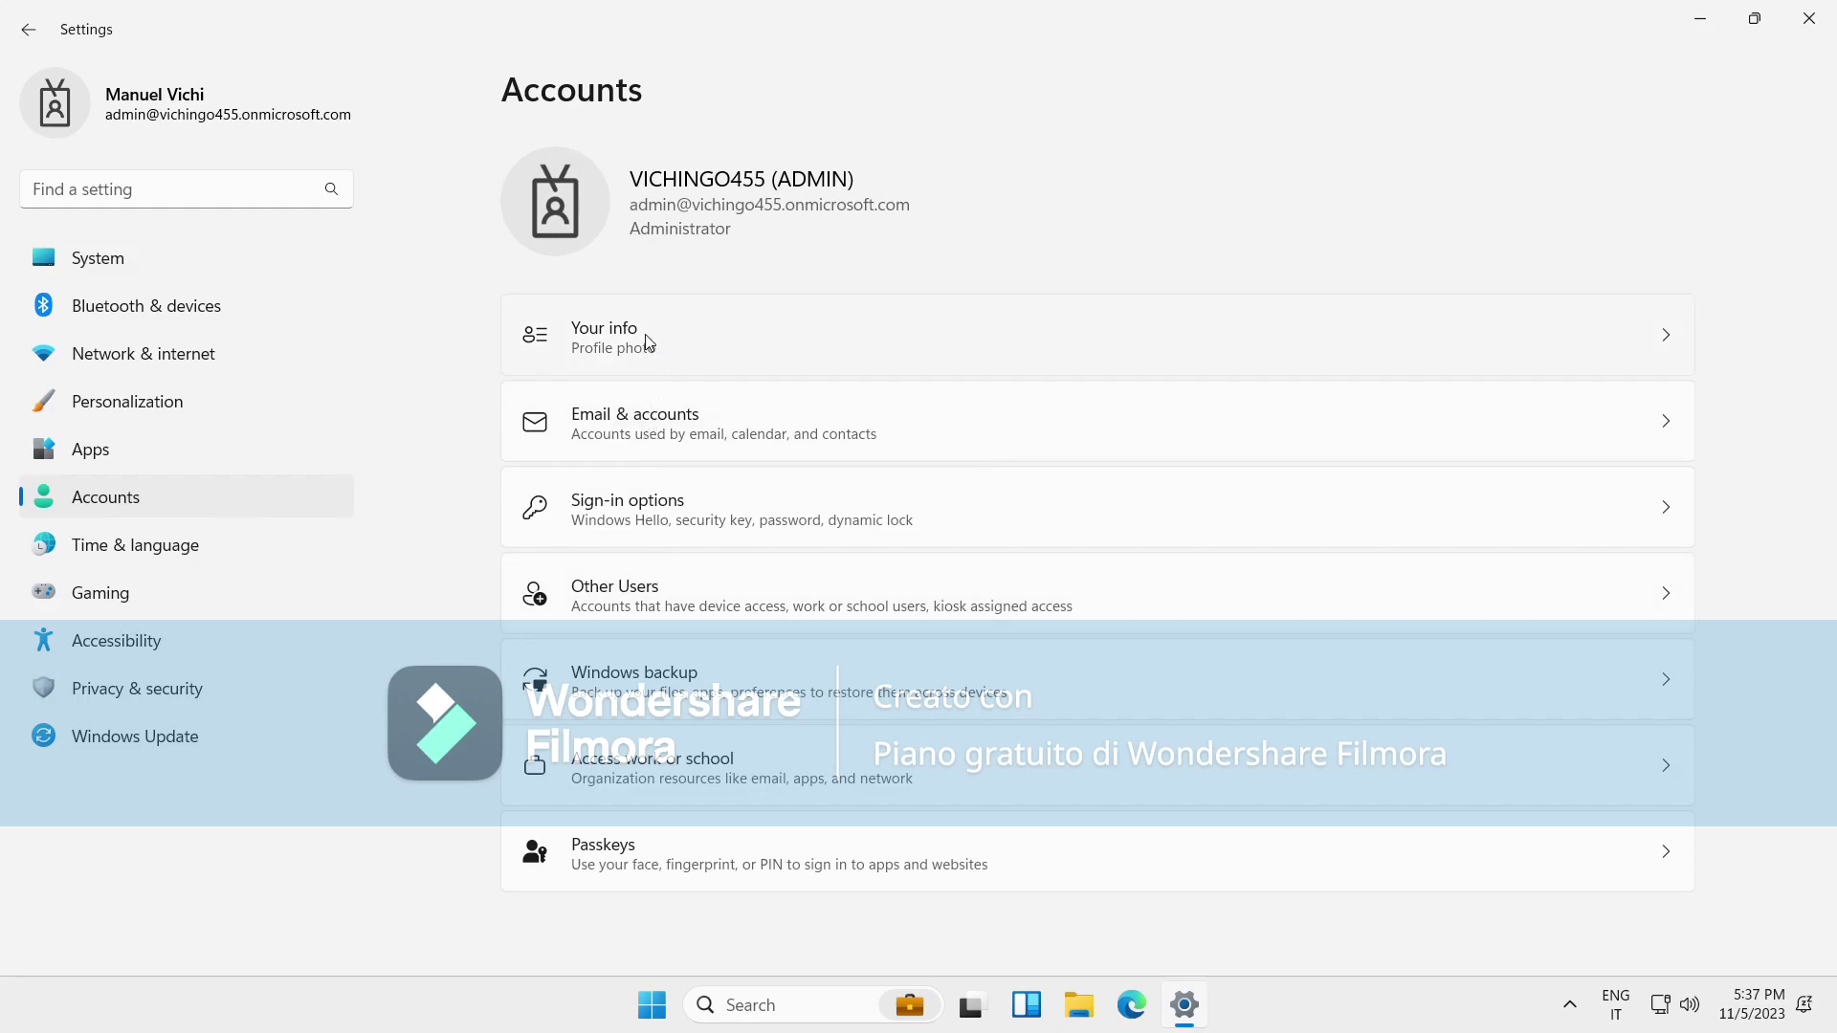
click(170, 268)
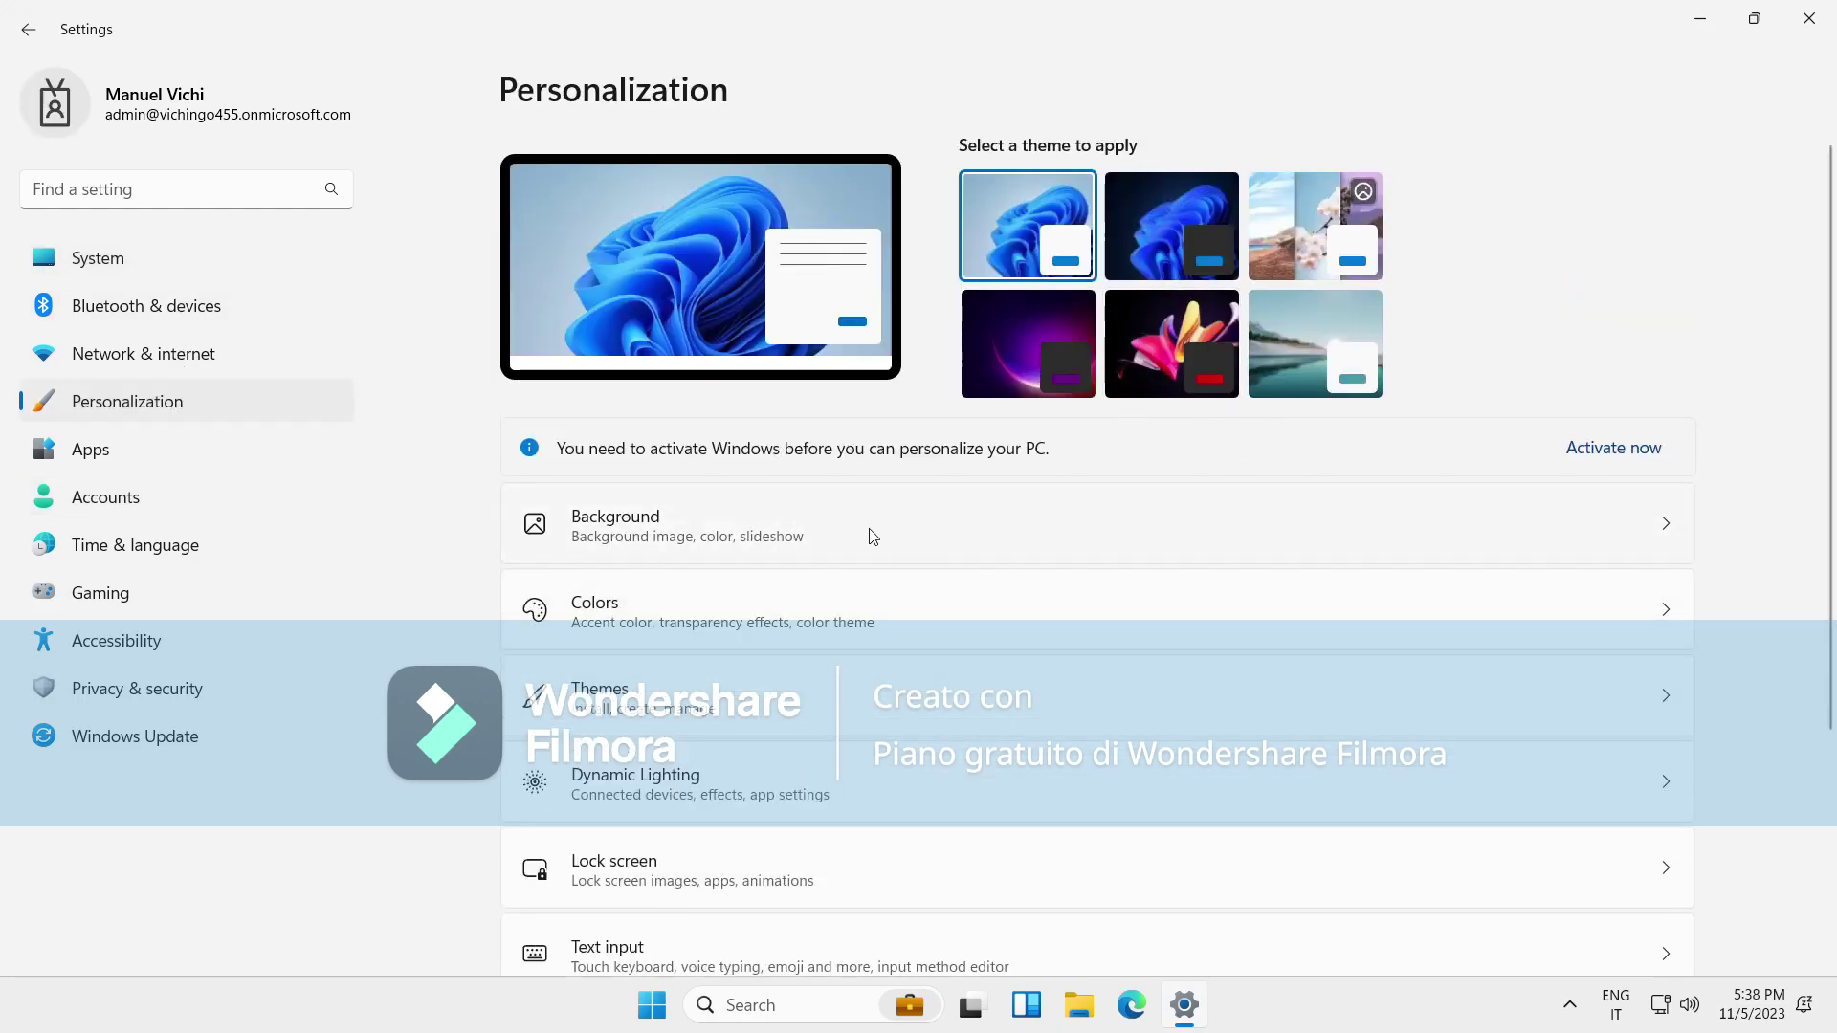
click(738, 670)
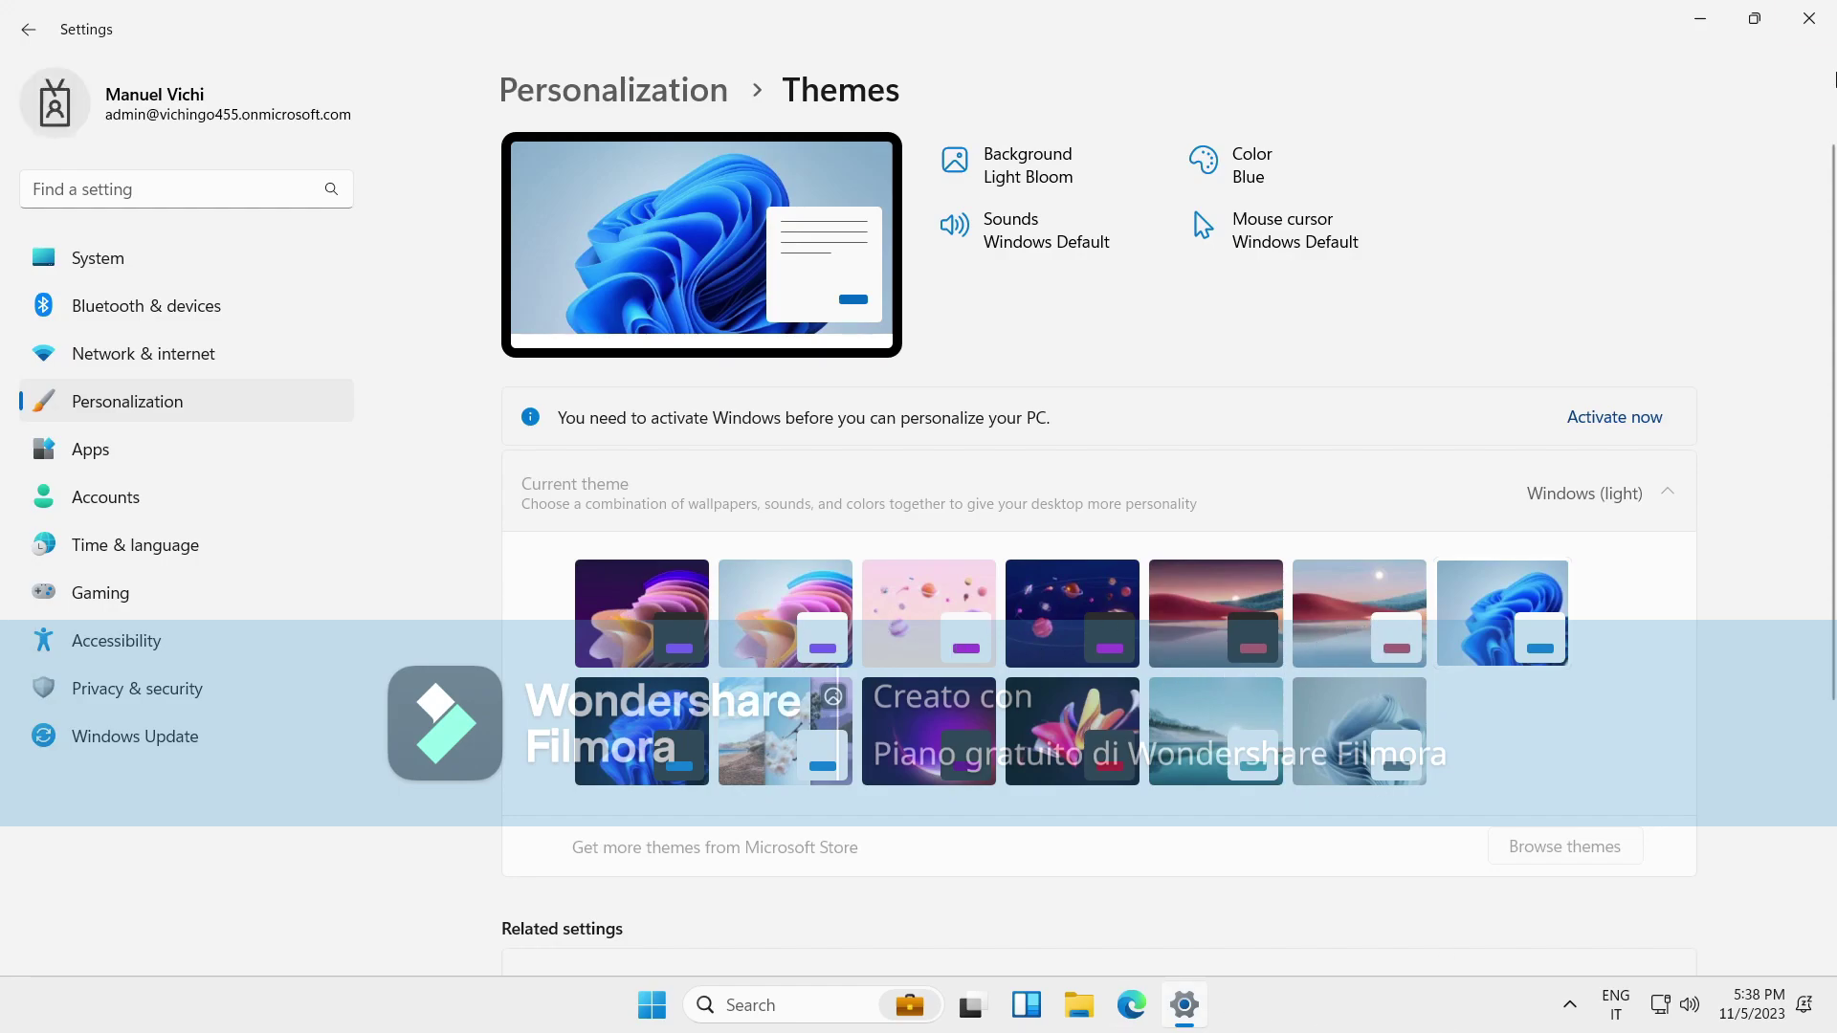
click(1808, 17)
click(678, 1005)
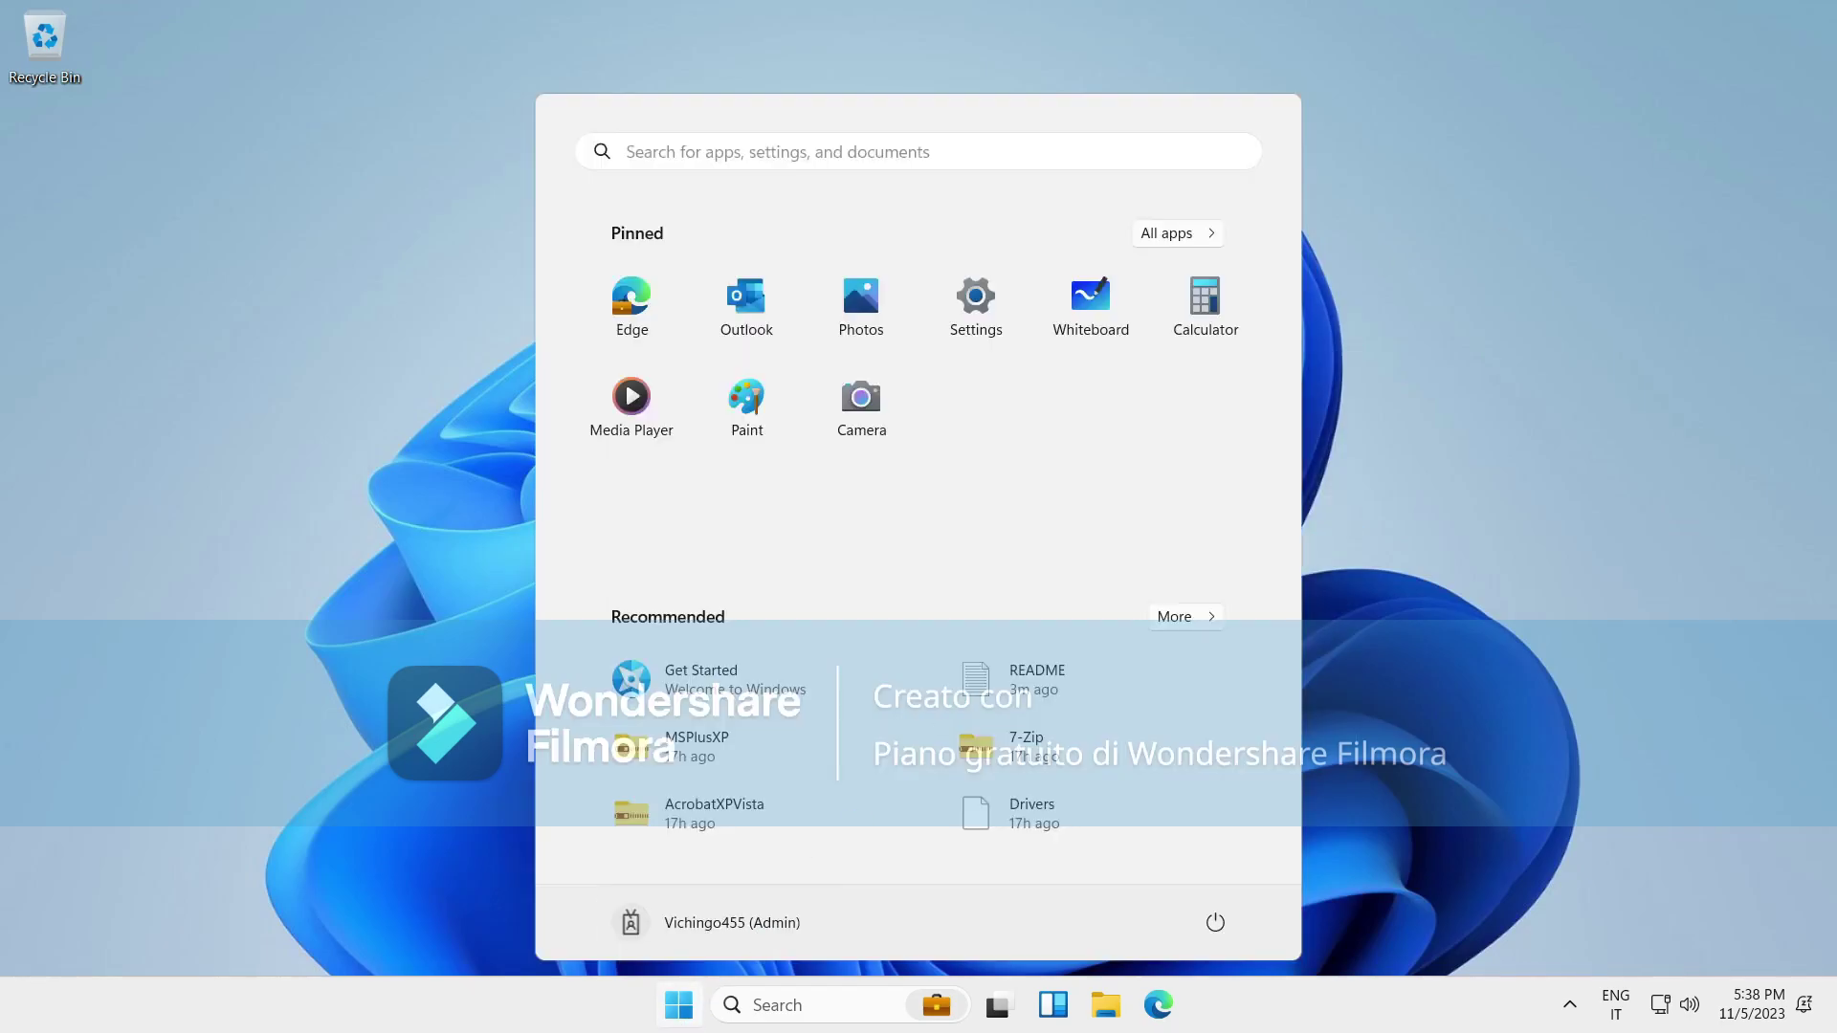
Launch Microsoft Whiteboard from Start and accept its first-run privacy notice with Let's go!
click(1062, 319)
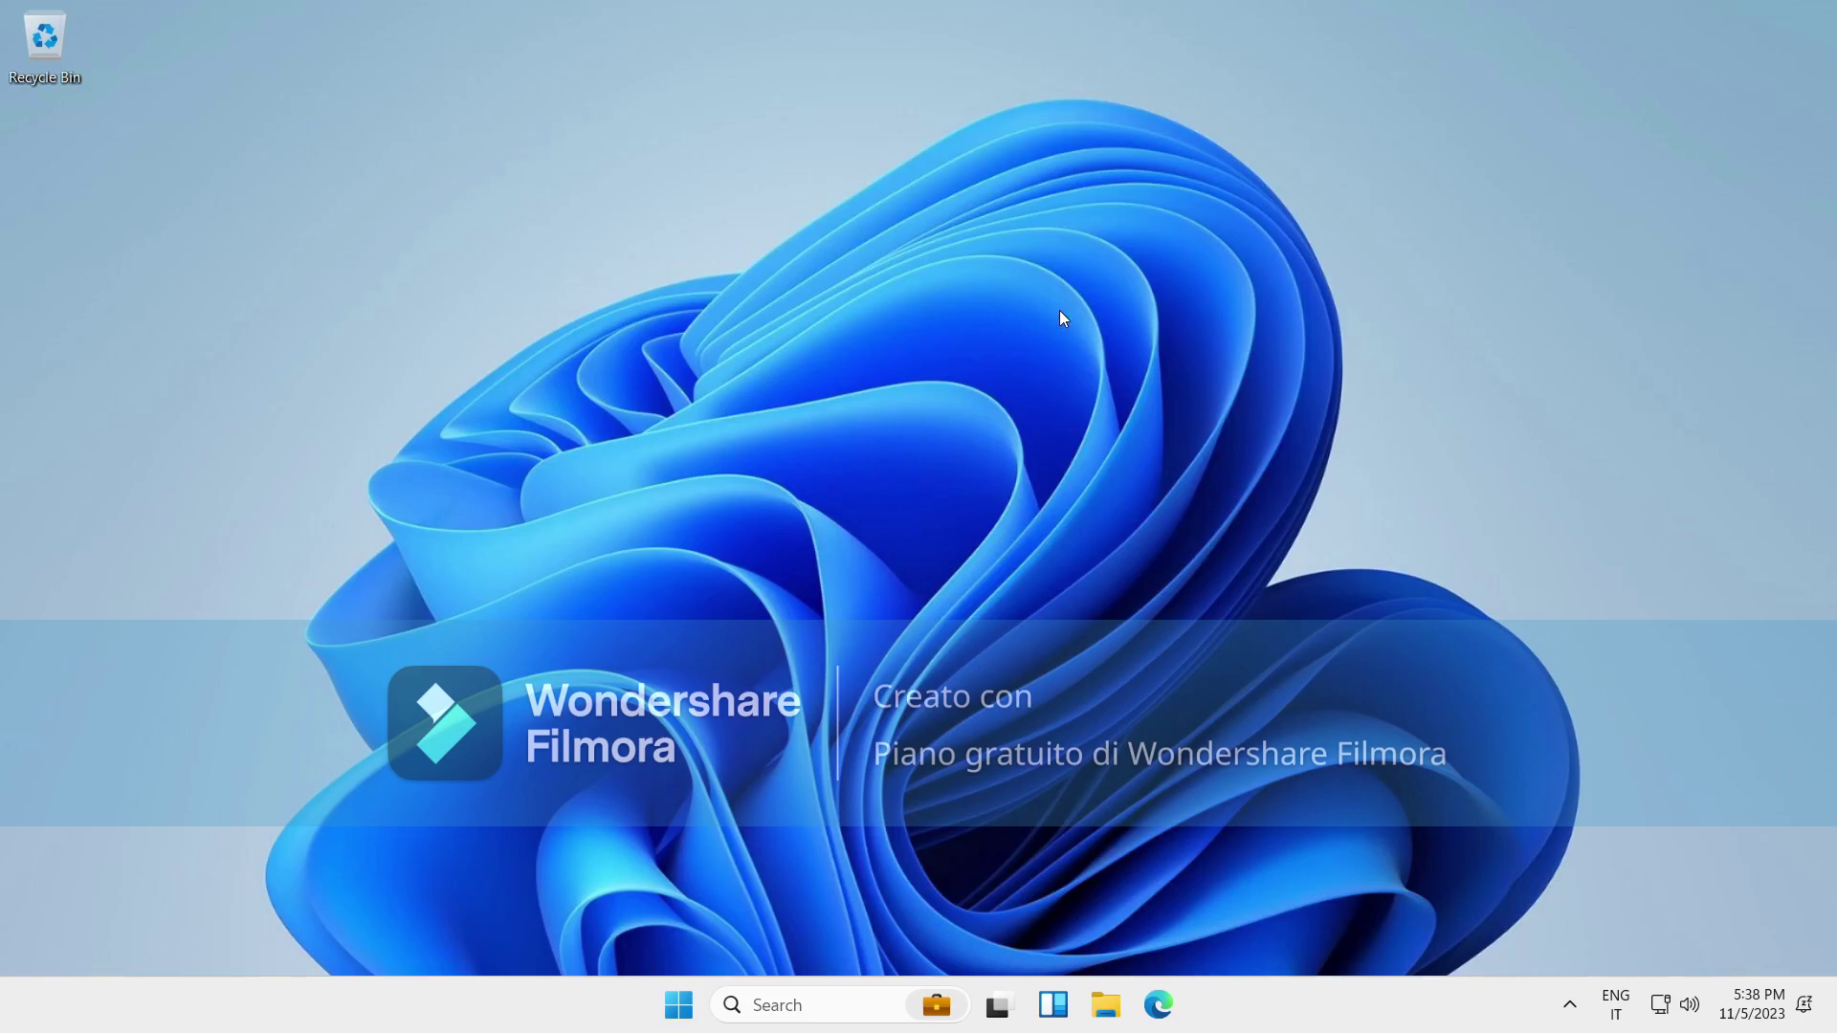
click(681, 1007)
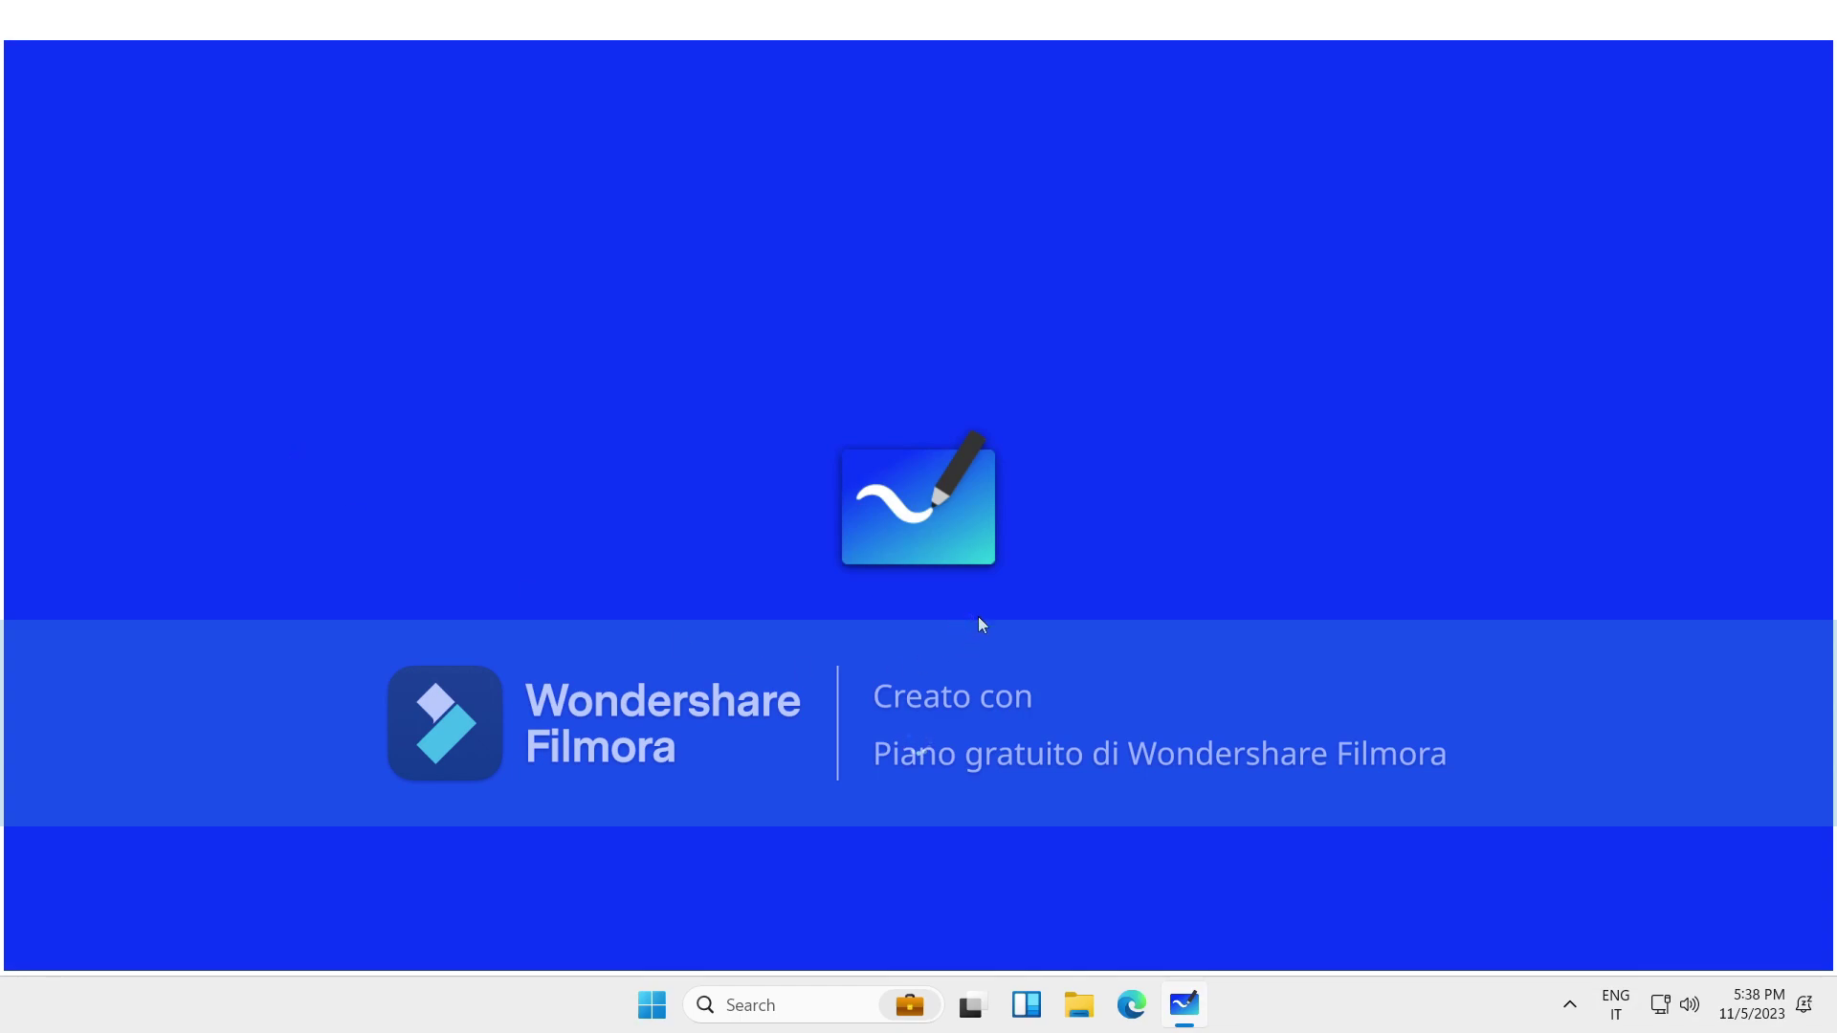
click(1569, 1003)
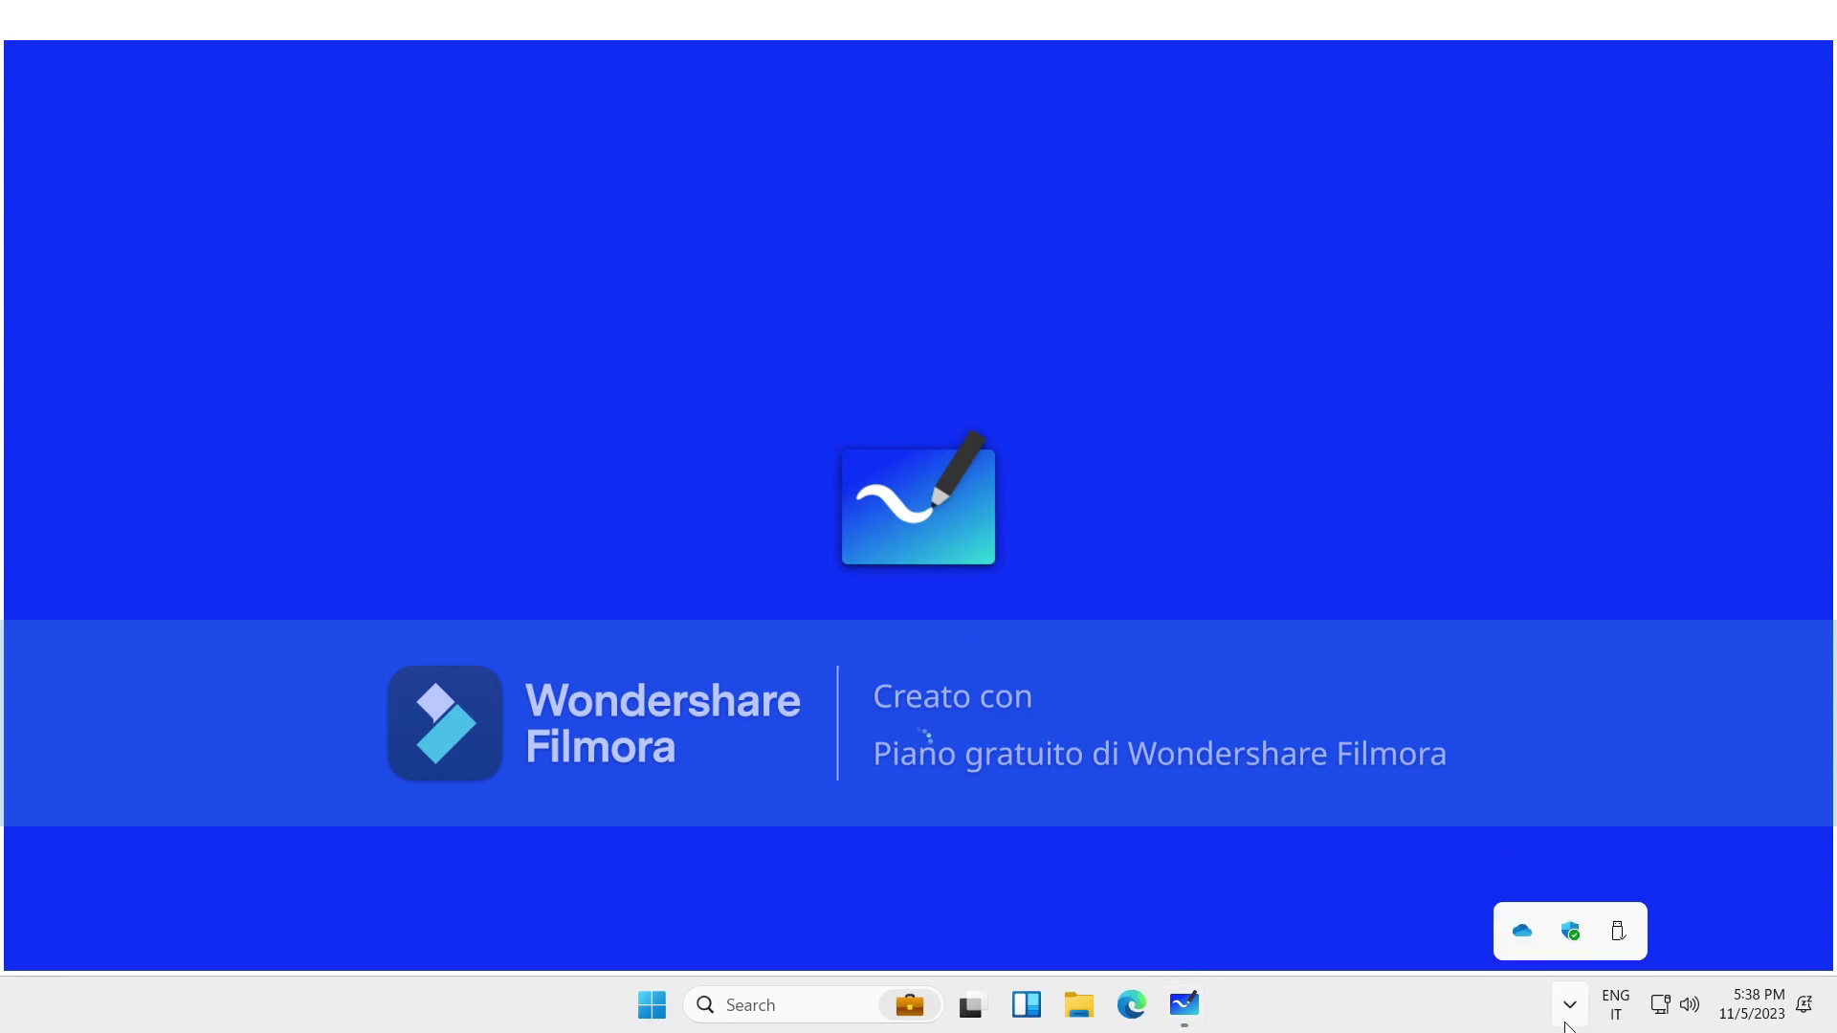
click(918, 791)
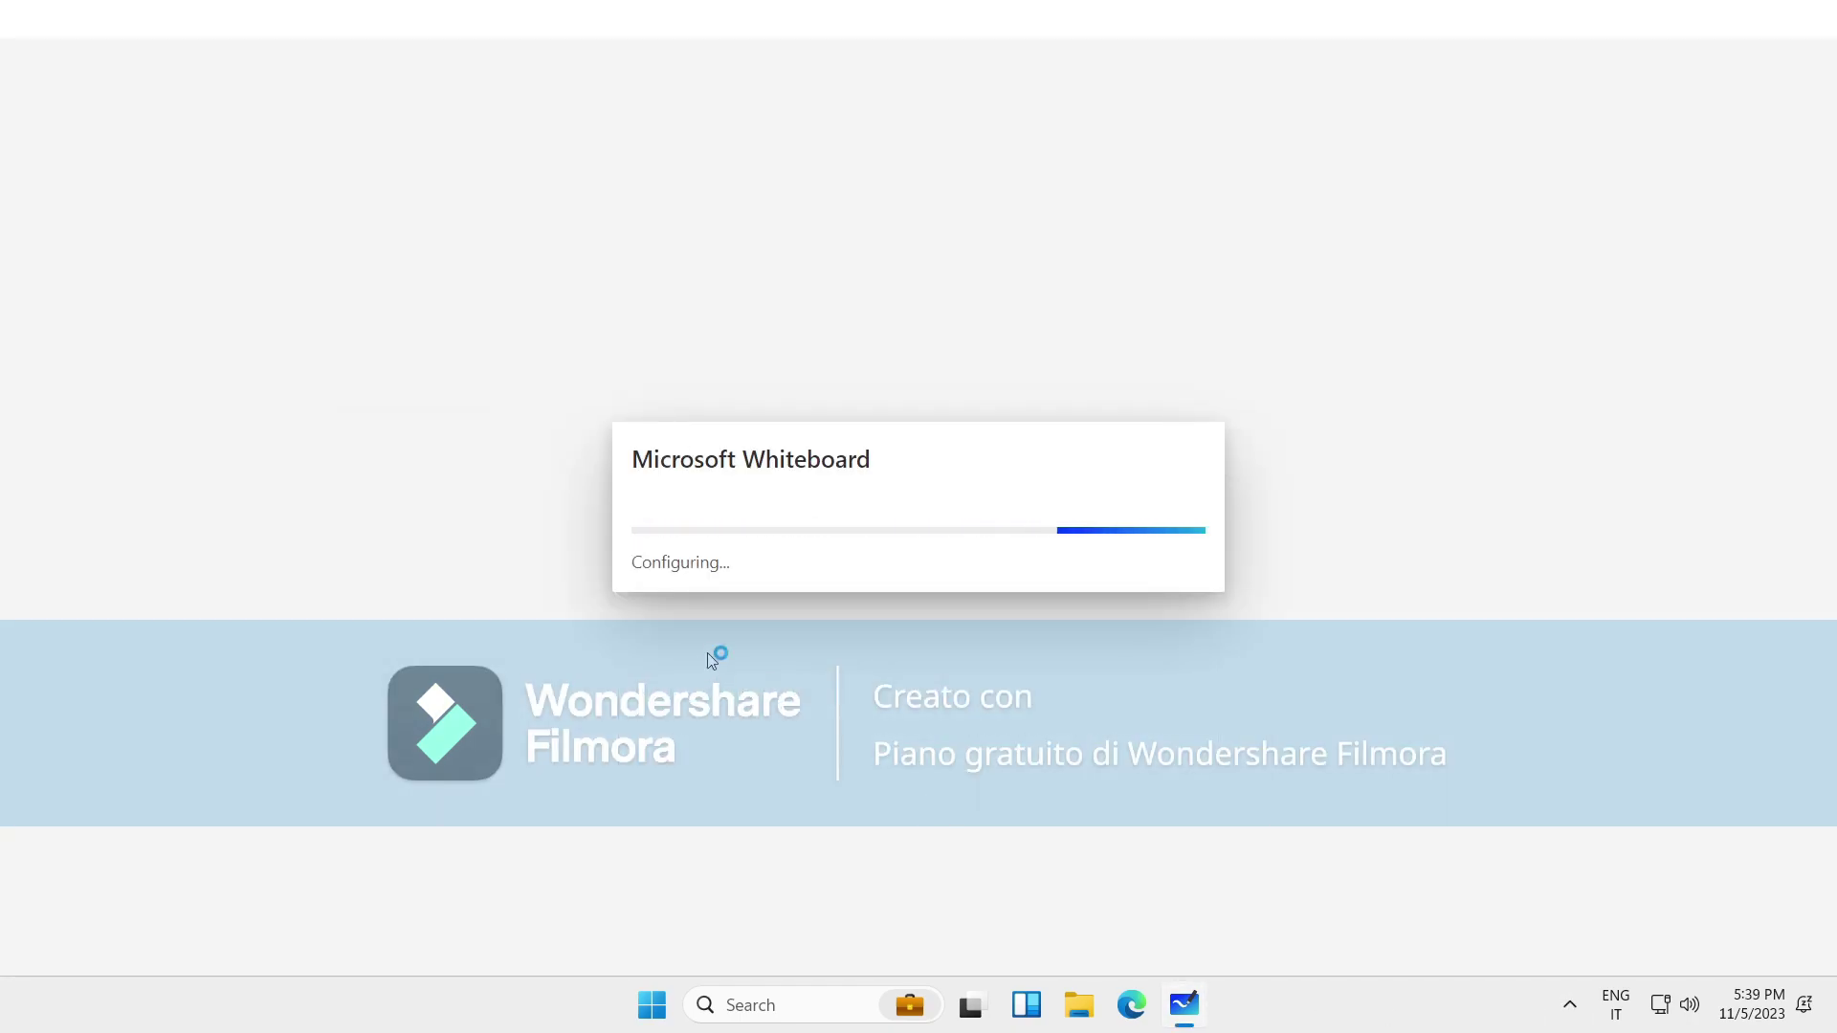
triple_click(855, 465)
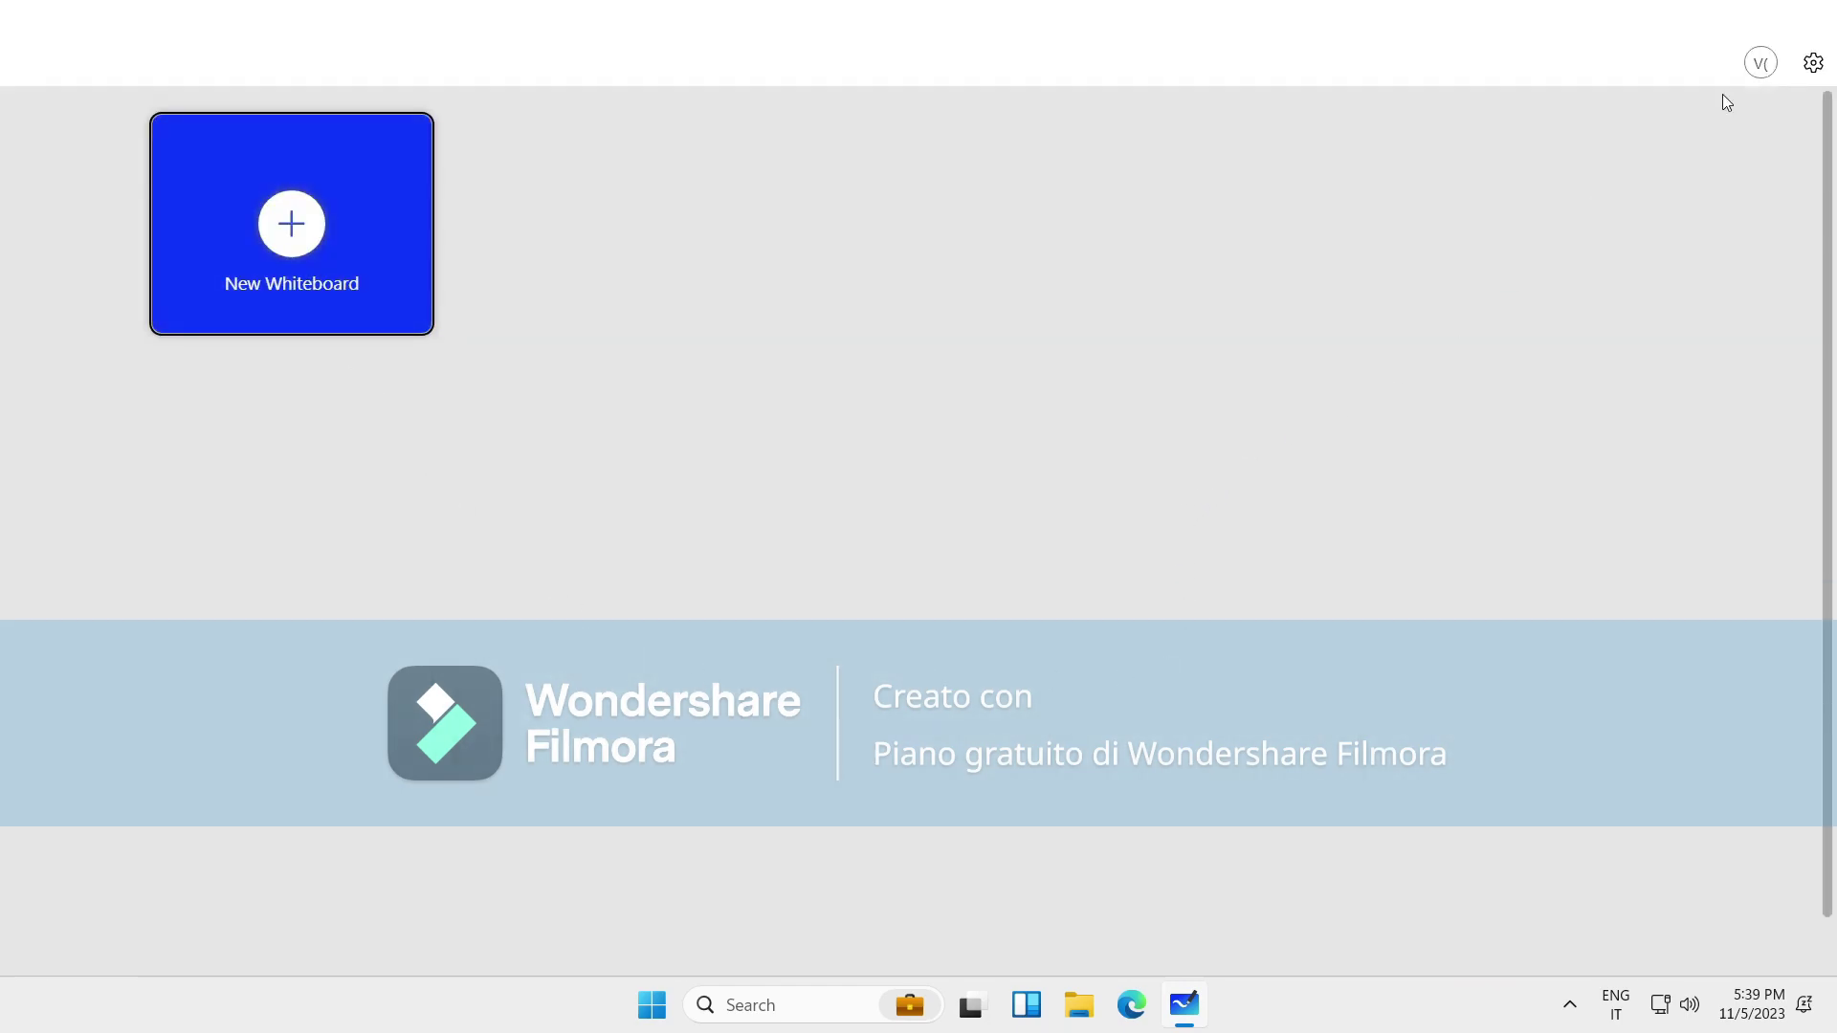
Check Whiteboard's gear menu, restore down and re-maximize the window, then close the app.
click(1813, 63)
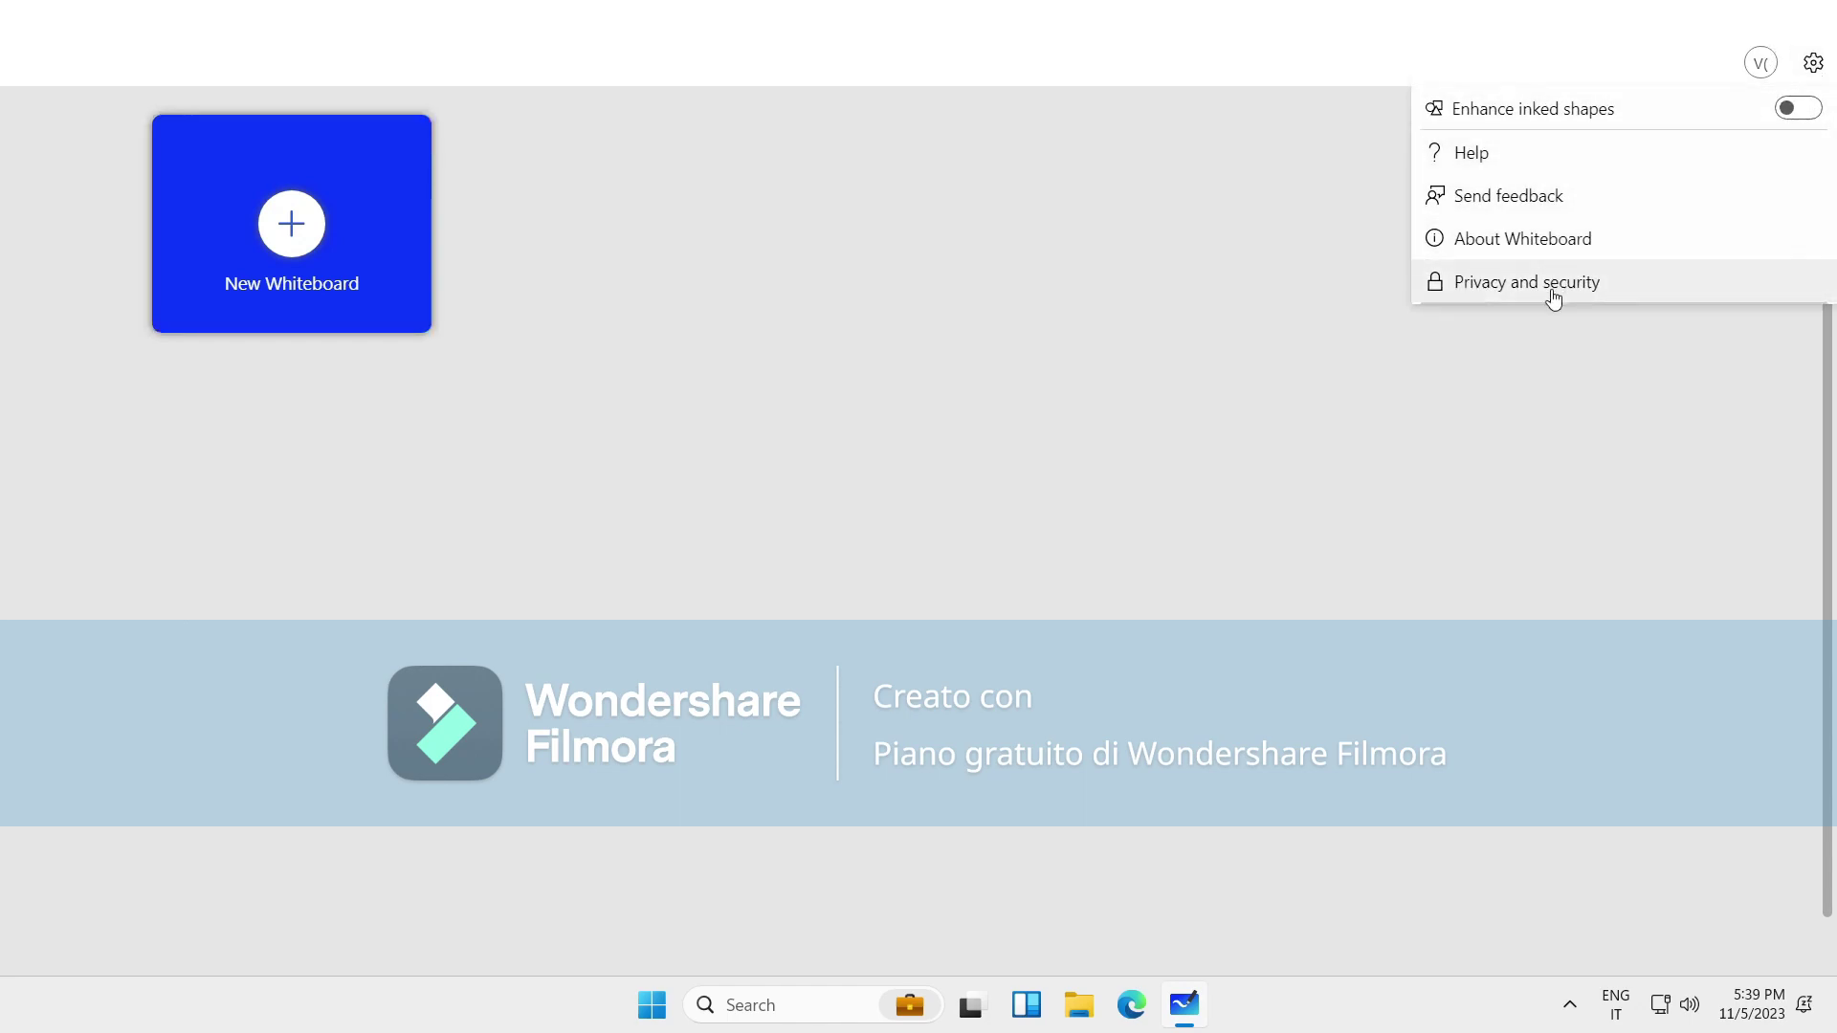
click(1489, 436)
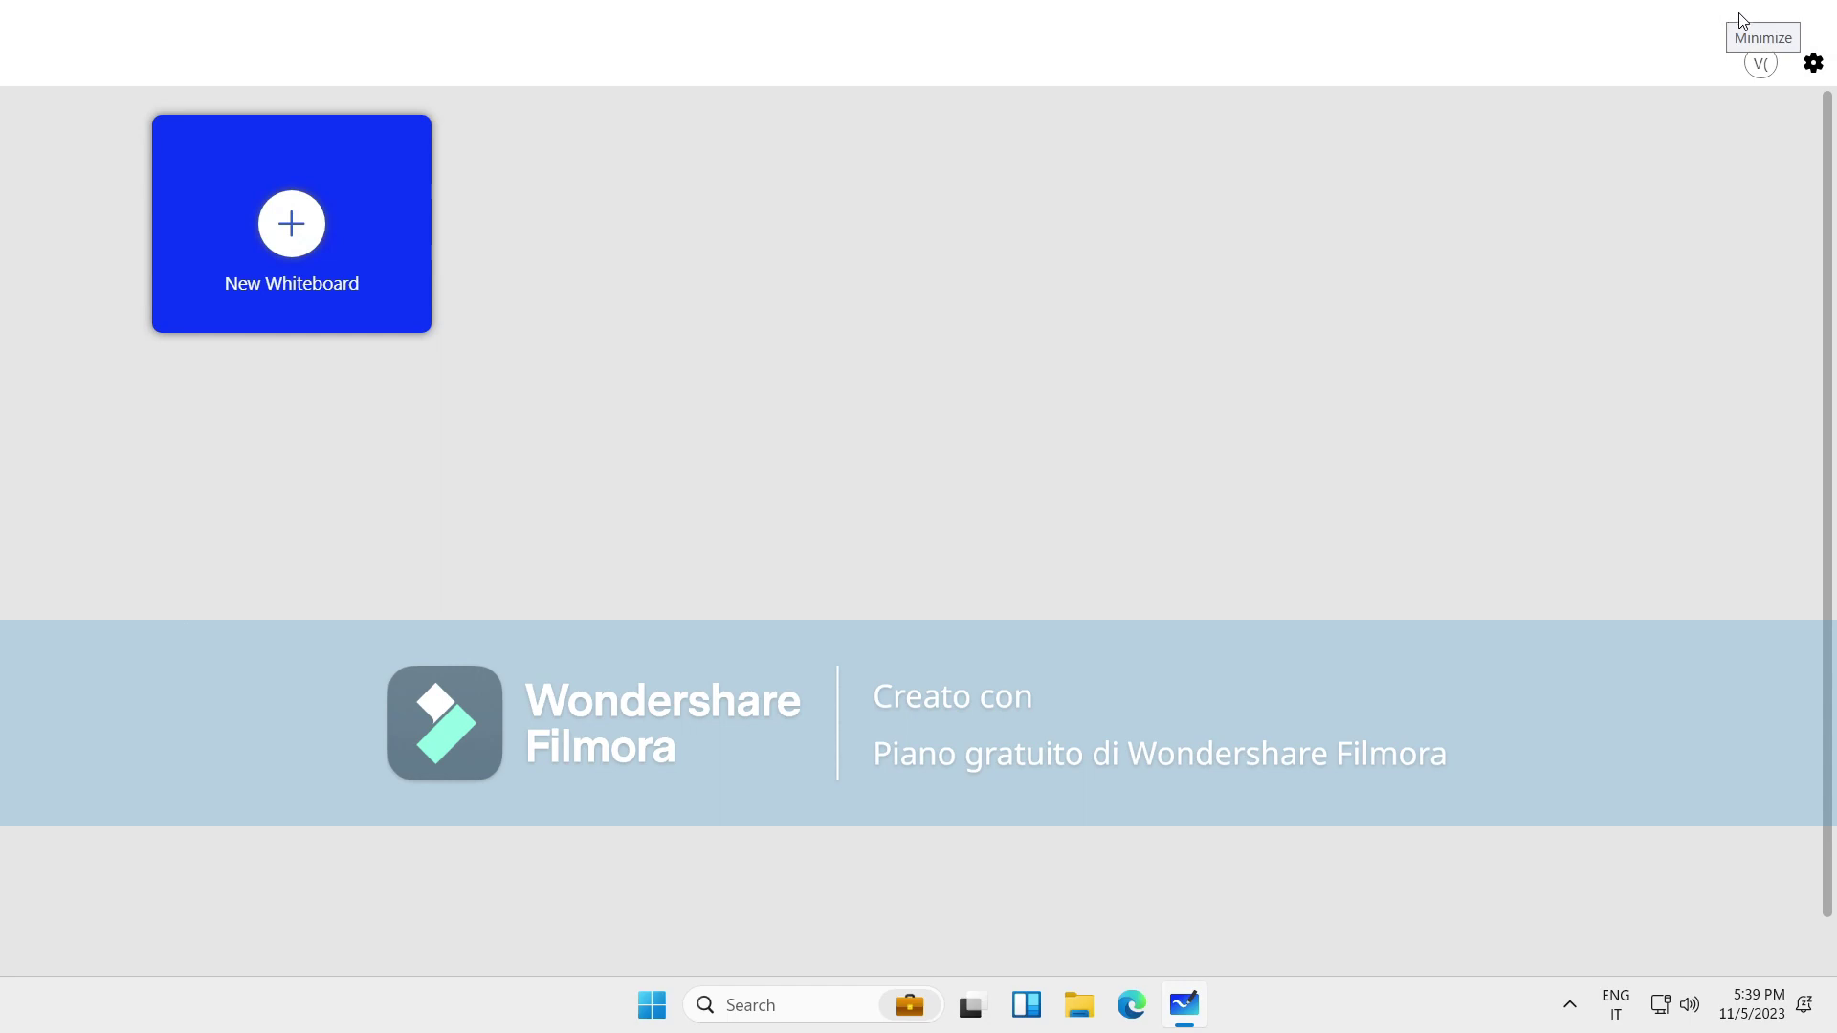
click(1767, 19)
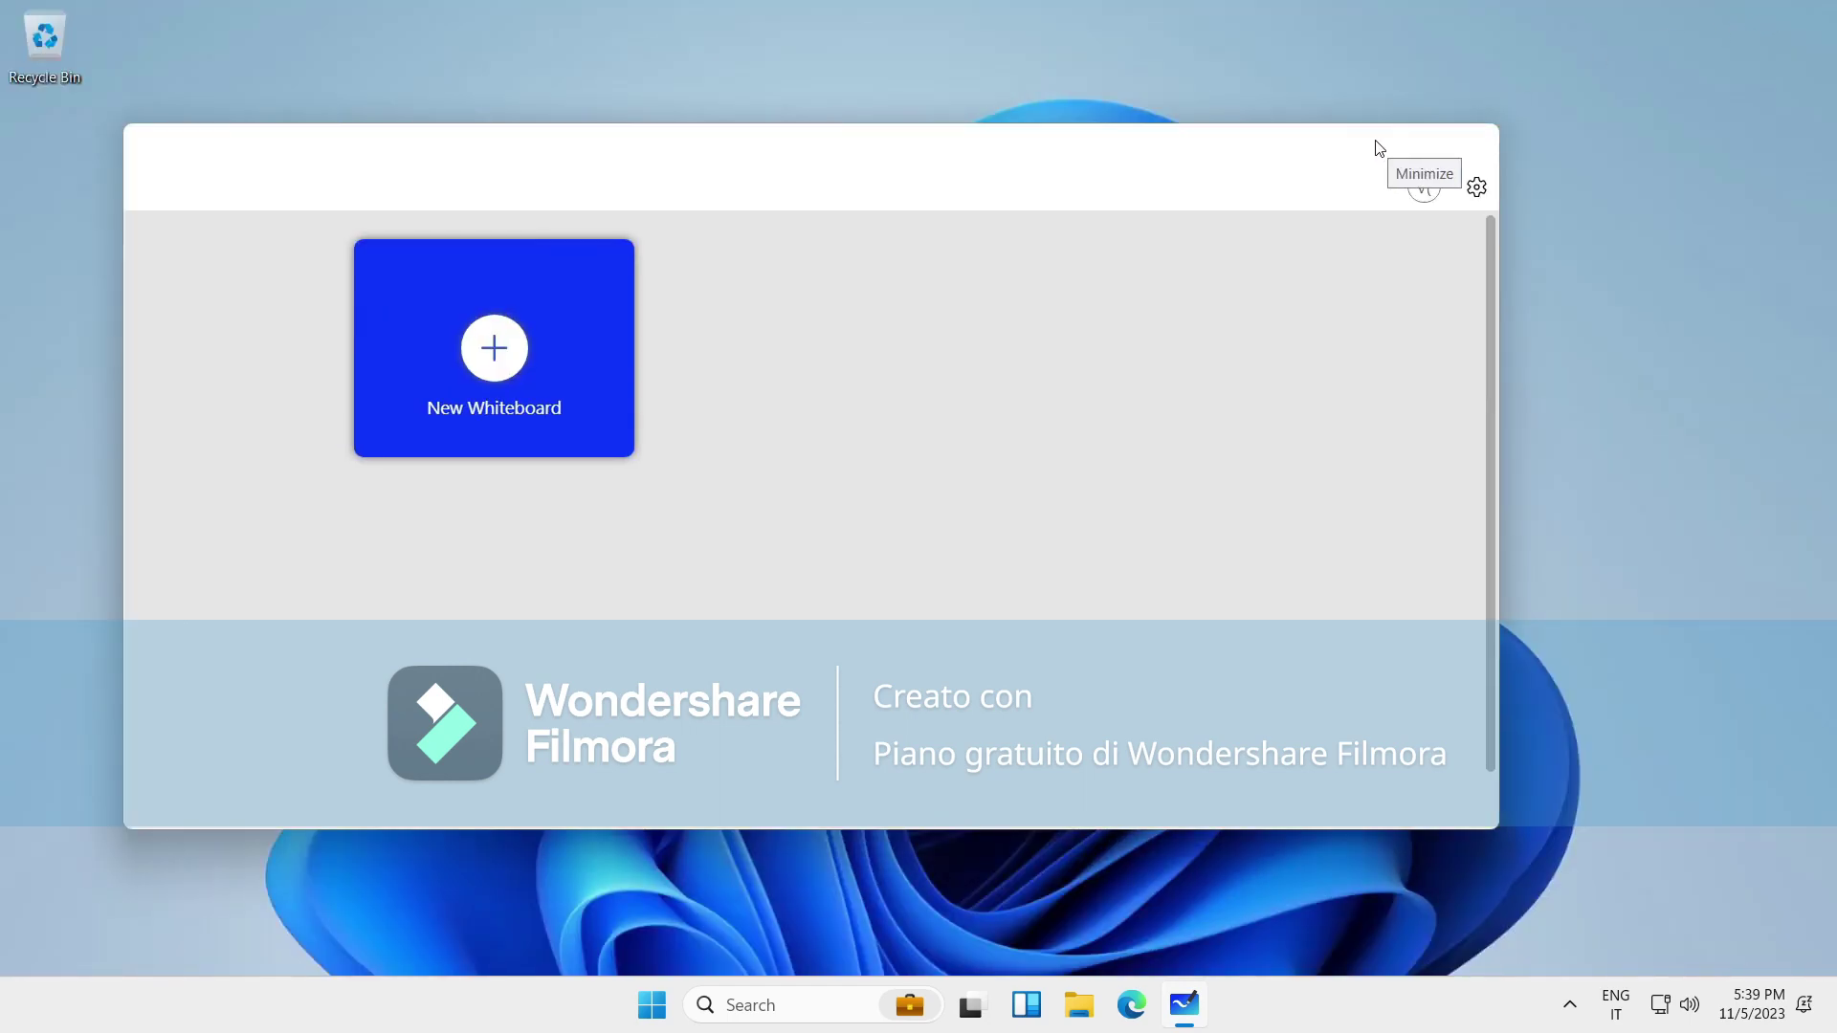
click(1426, 148)
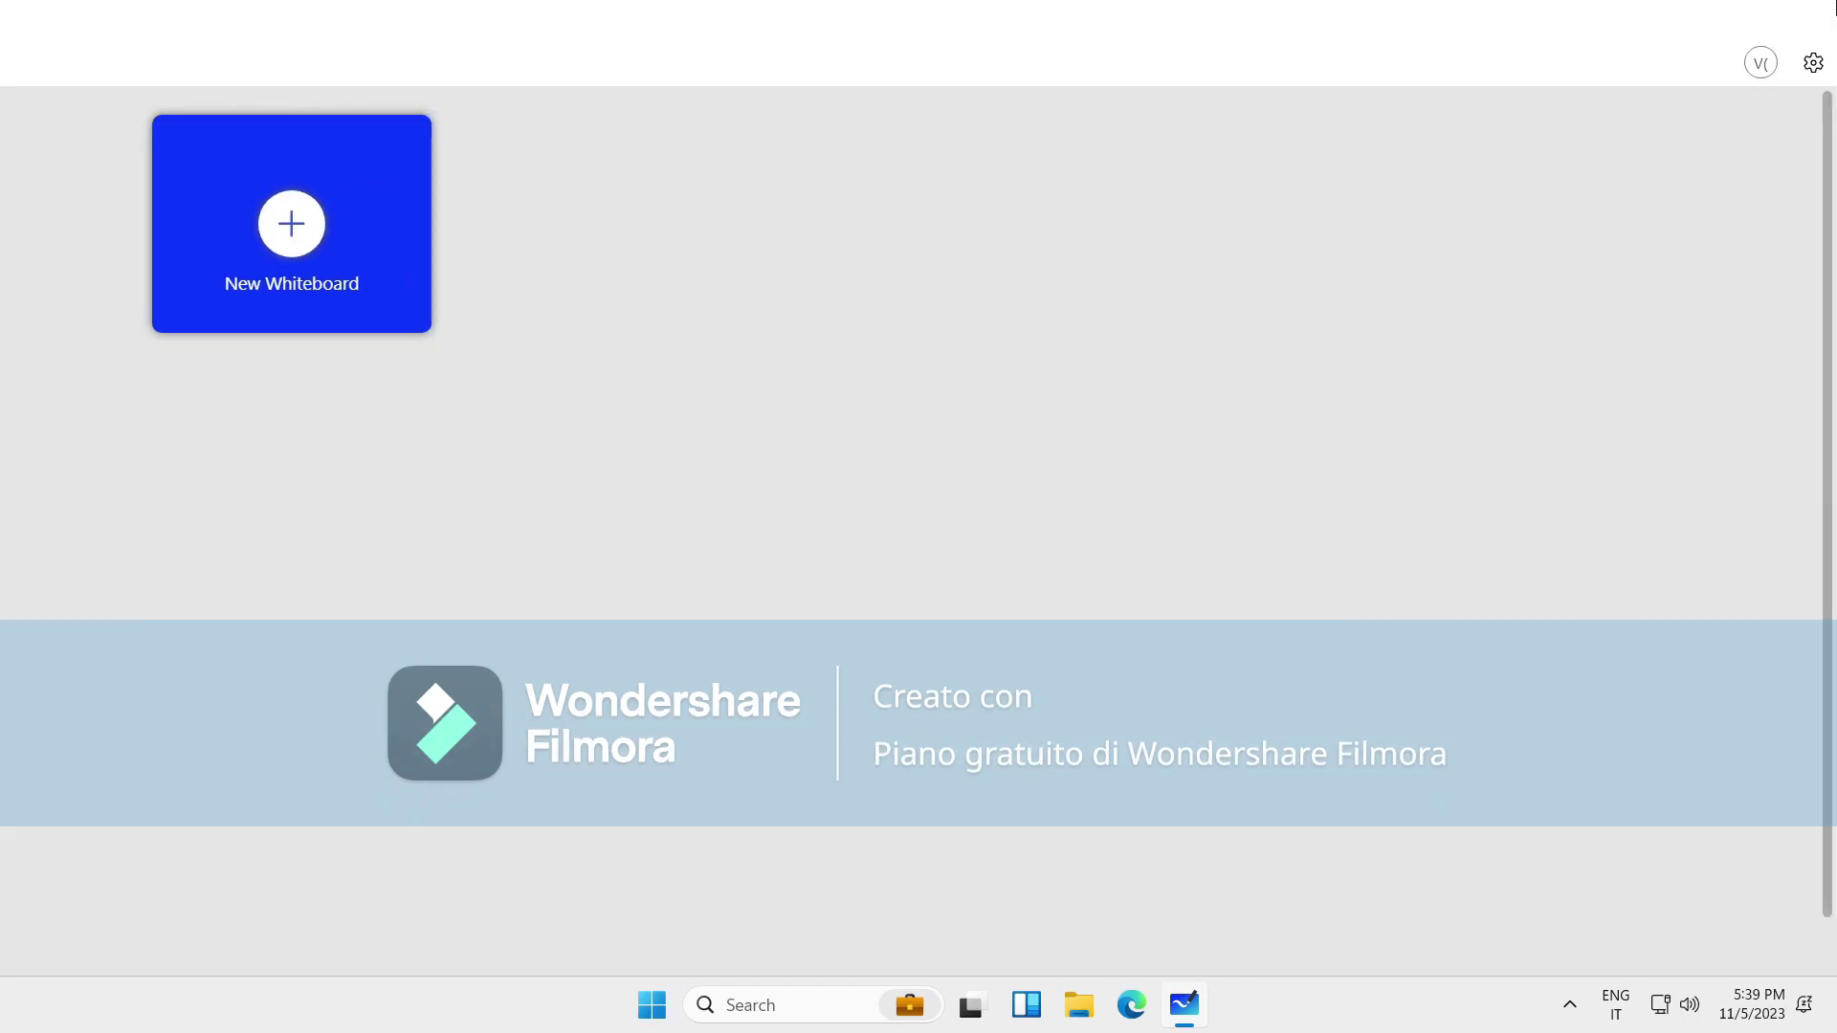
click(1834, 8)
Toggle the Start menu and glance at the desktop's right-click menu, then reopen Start.
click(682, 1005)
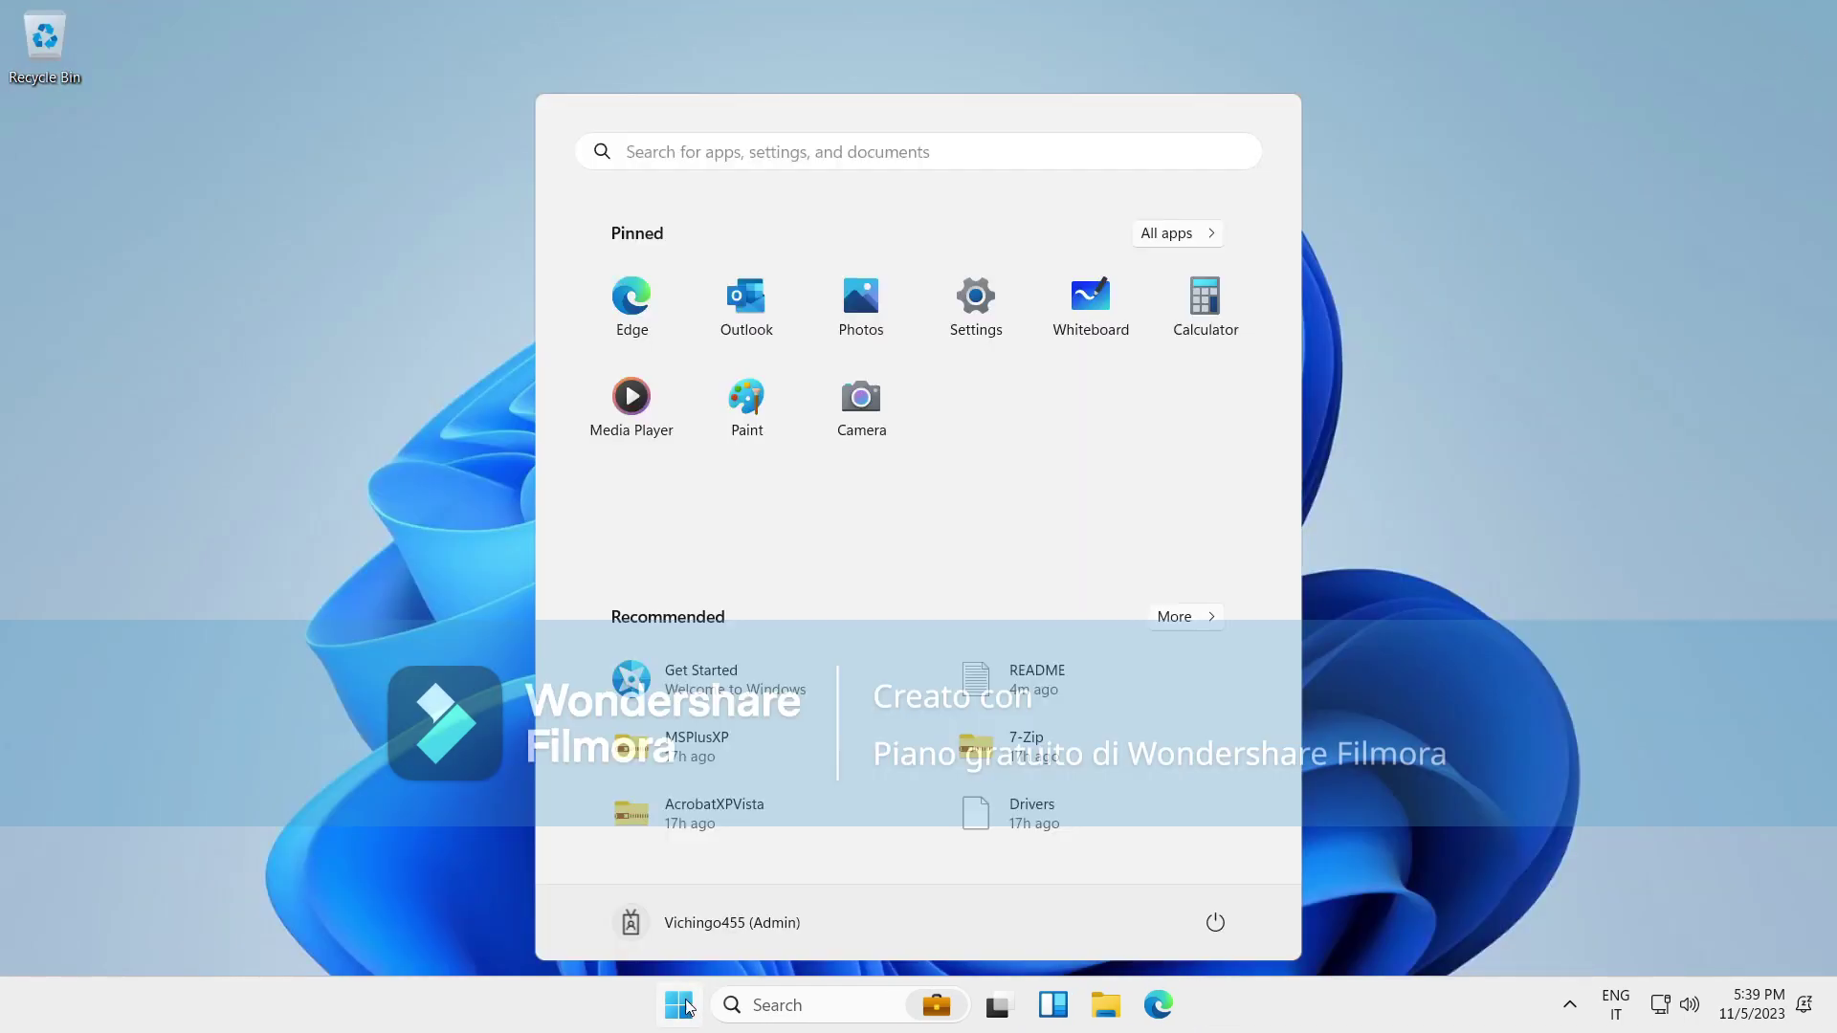
click(226, 371)
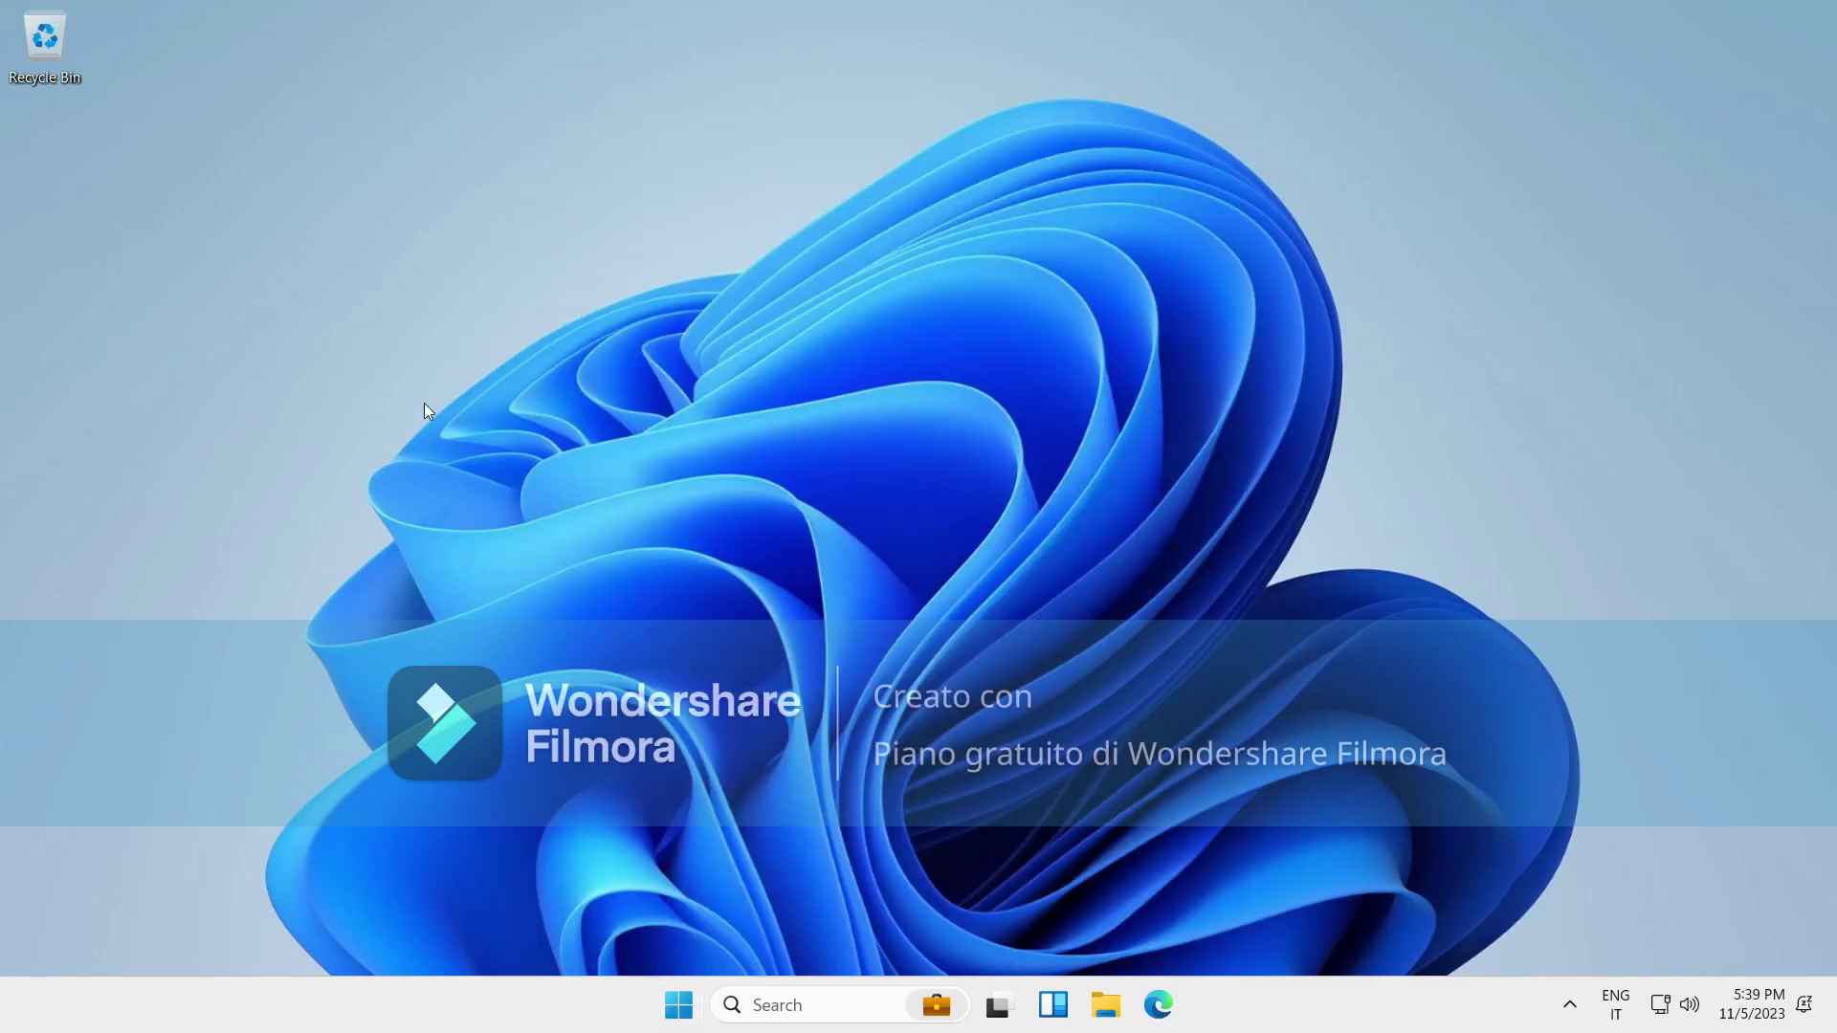
right_click(683, 385)
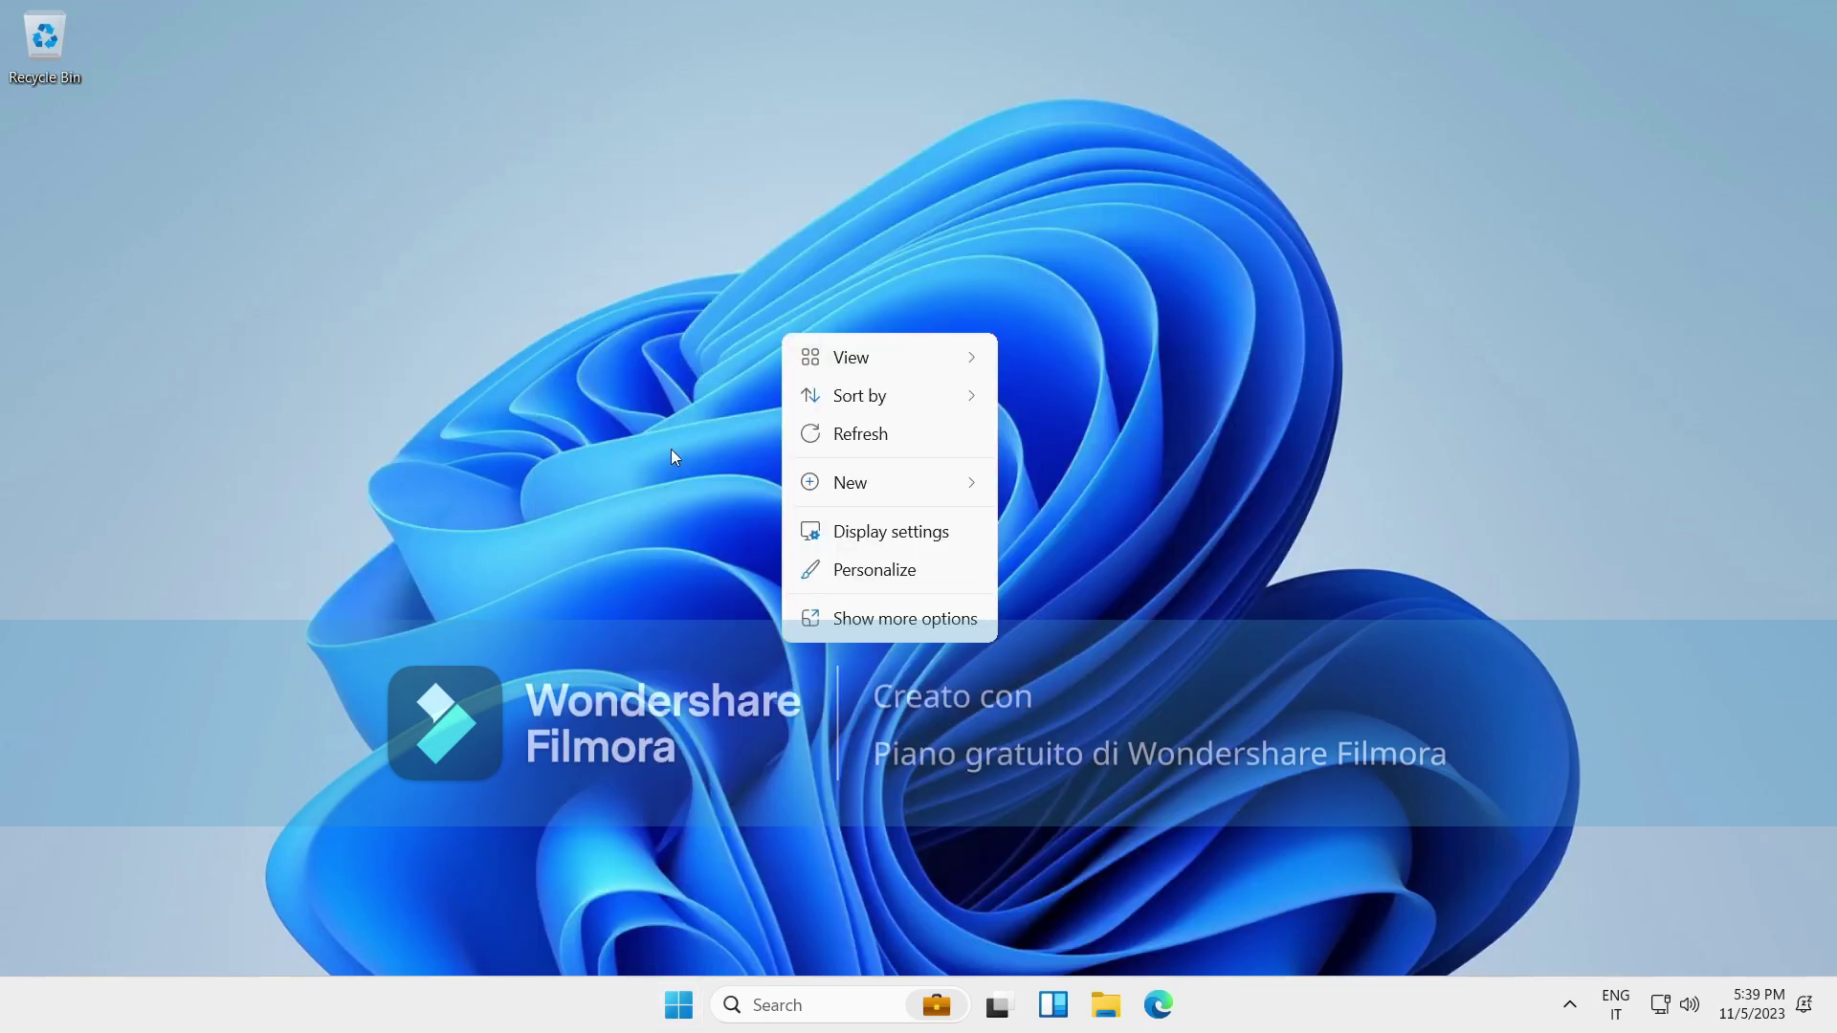
click(820, 950)
click(679, 1005)
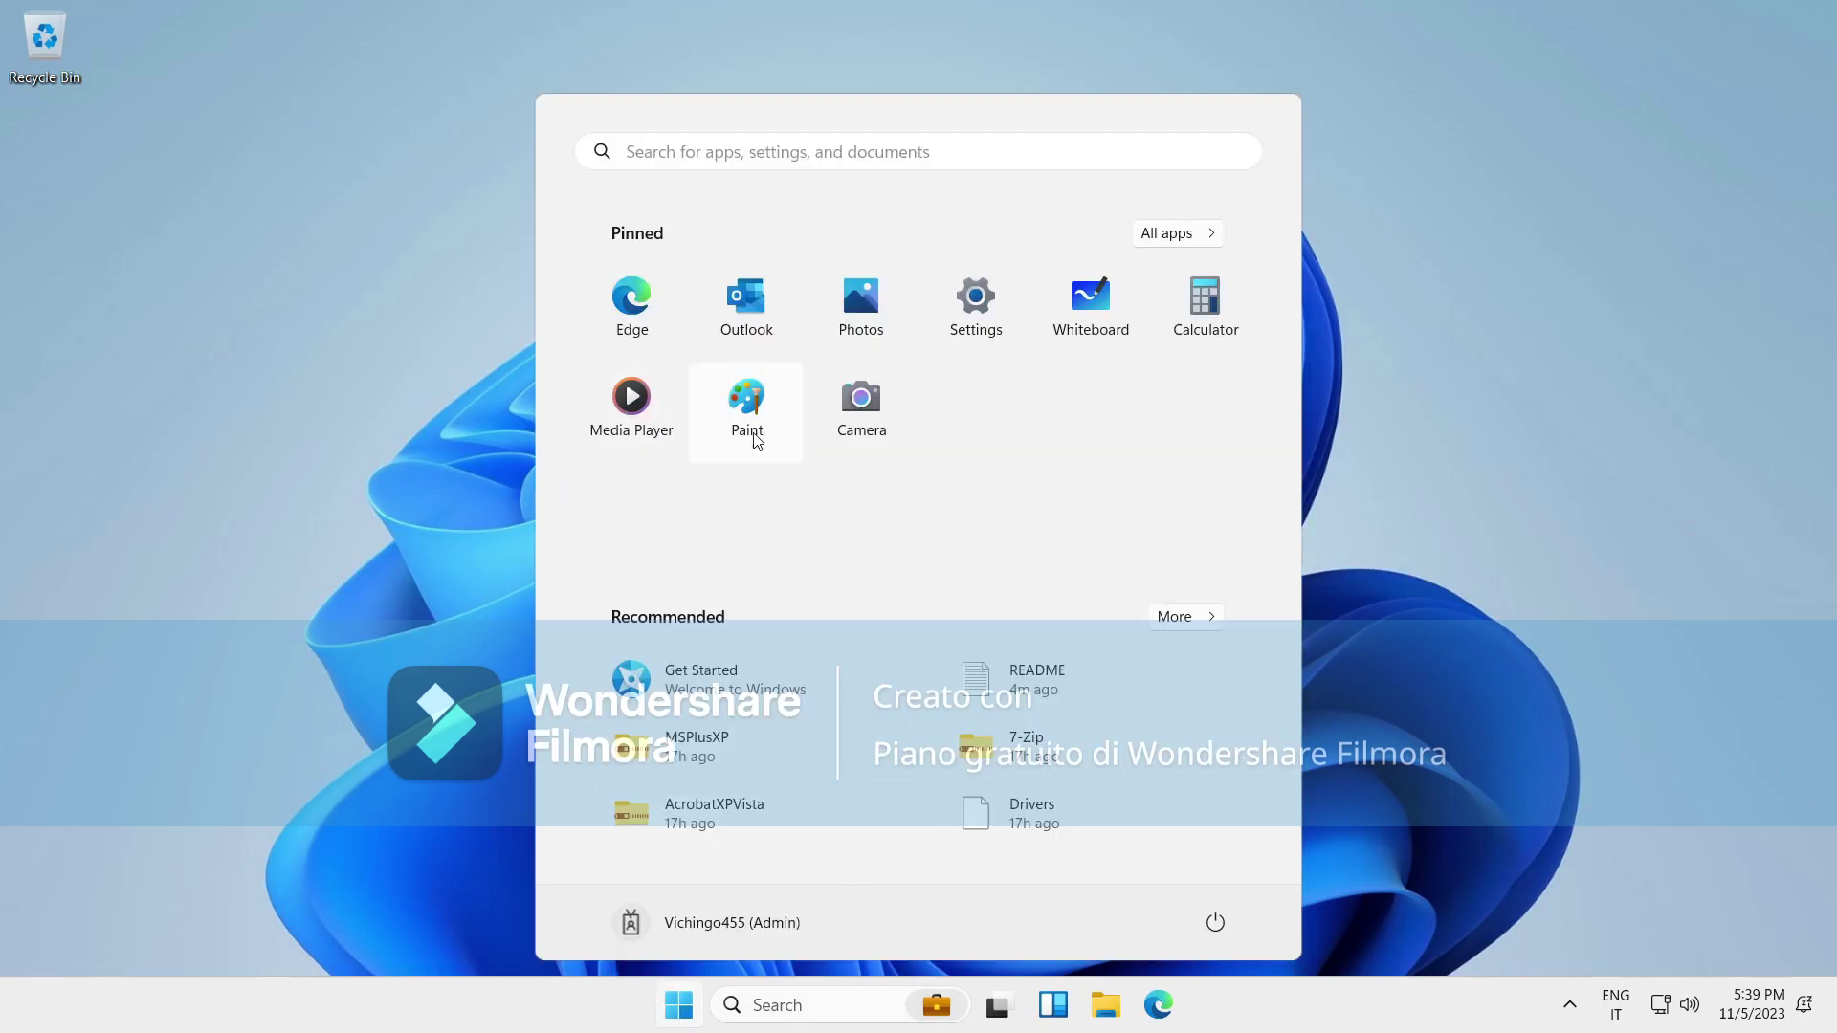
Run Terminal as administrator from the All apps list.
click(1184, 235)
scroll(936, 574, down, 10)
scroll(937, 637, down, 5)
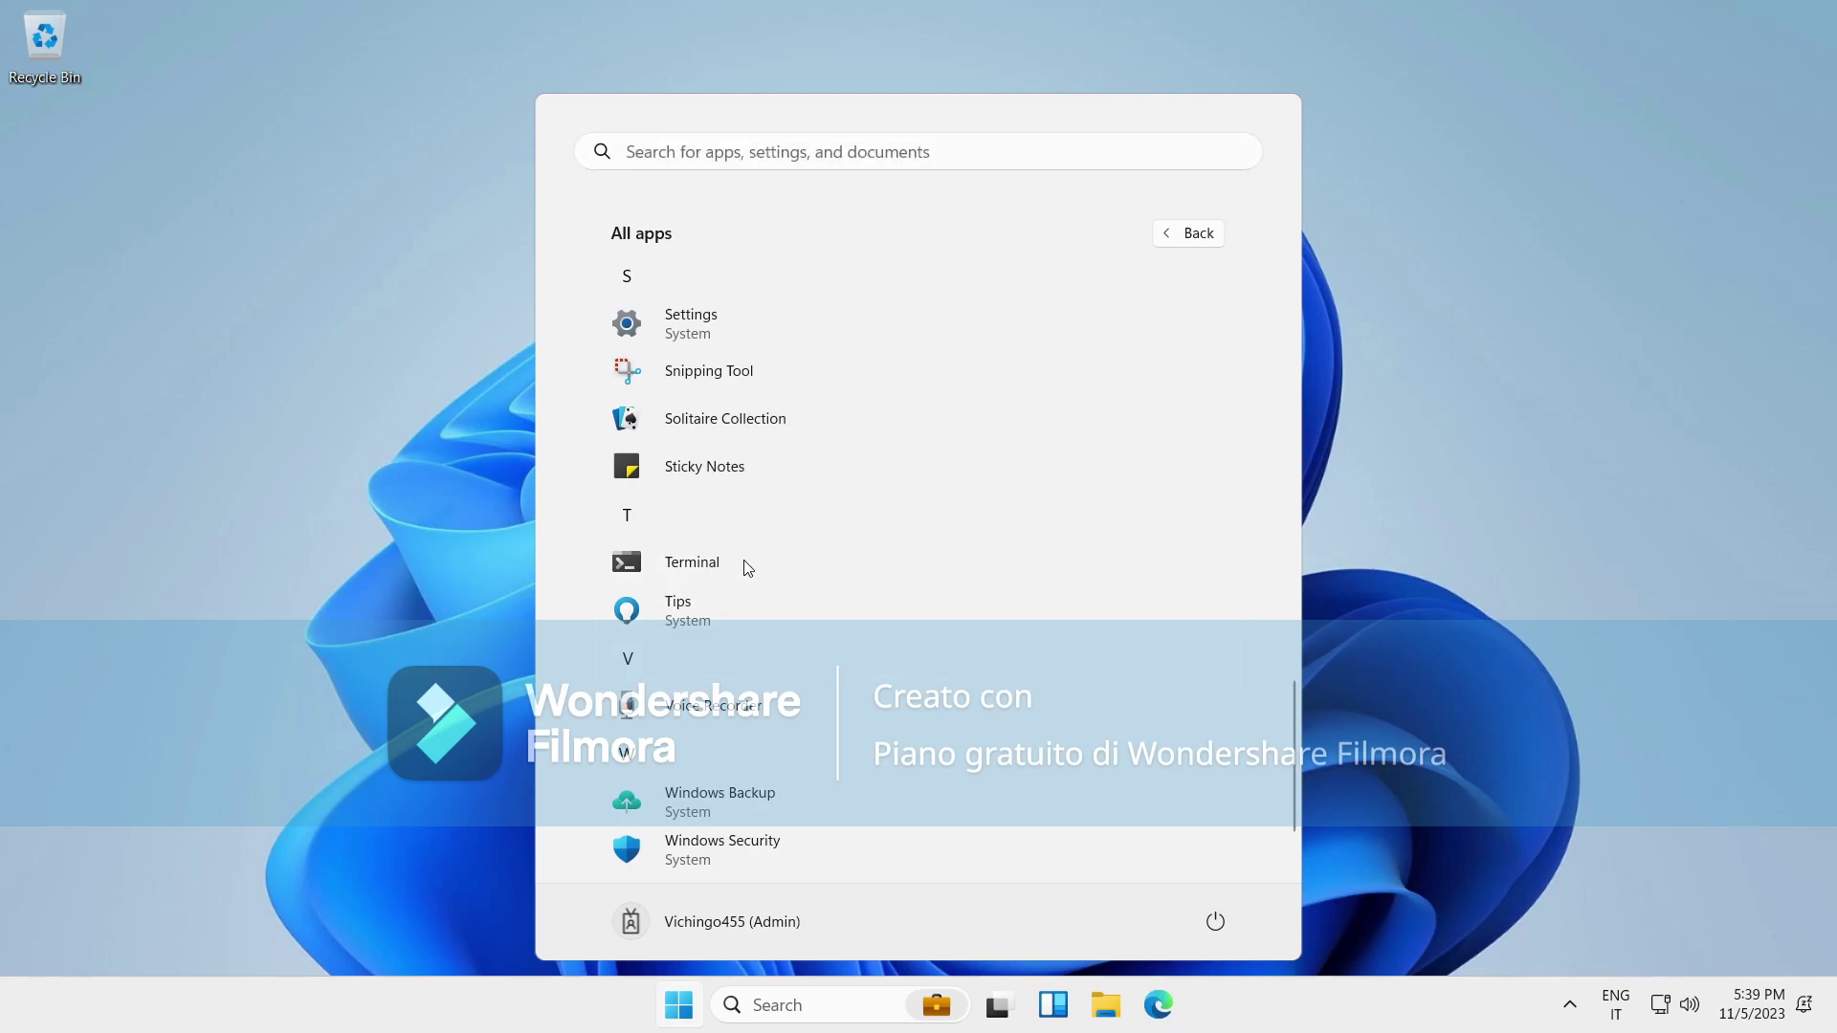
right_click(823, 574)
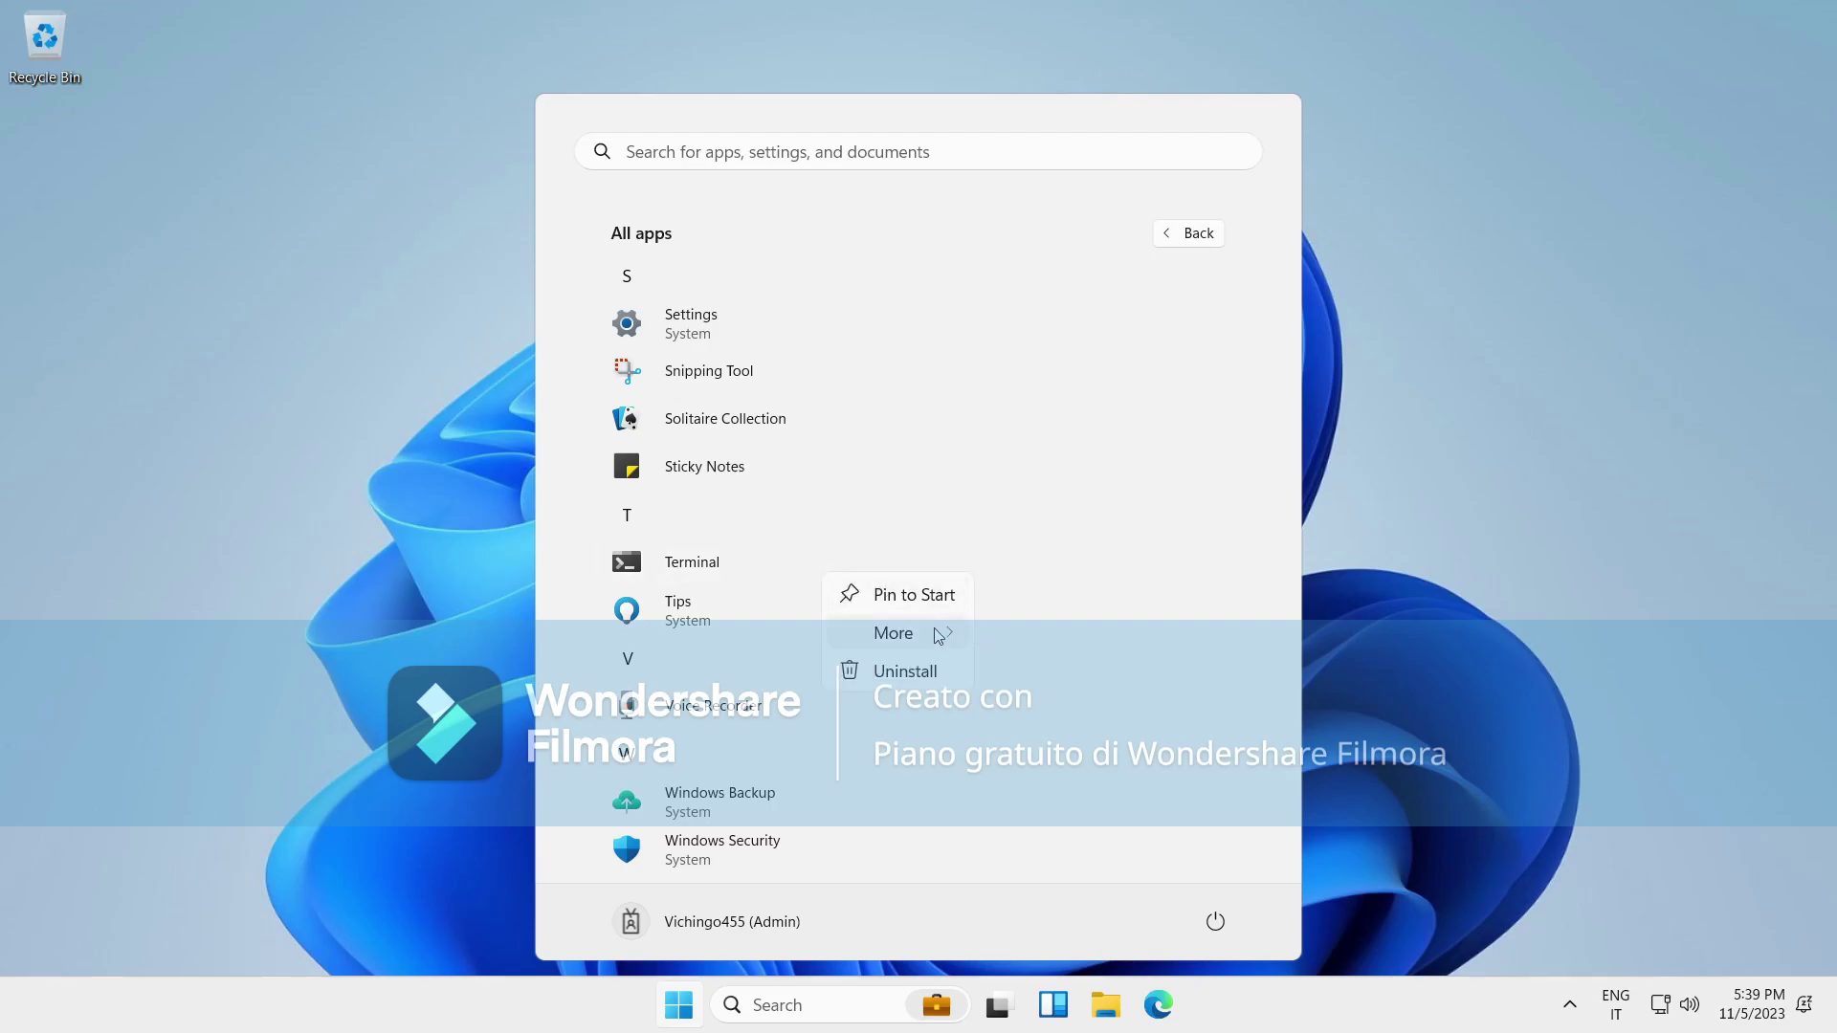
mouse_move(924, 640)
click(1024, 670)
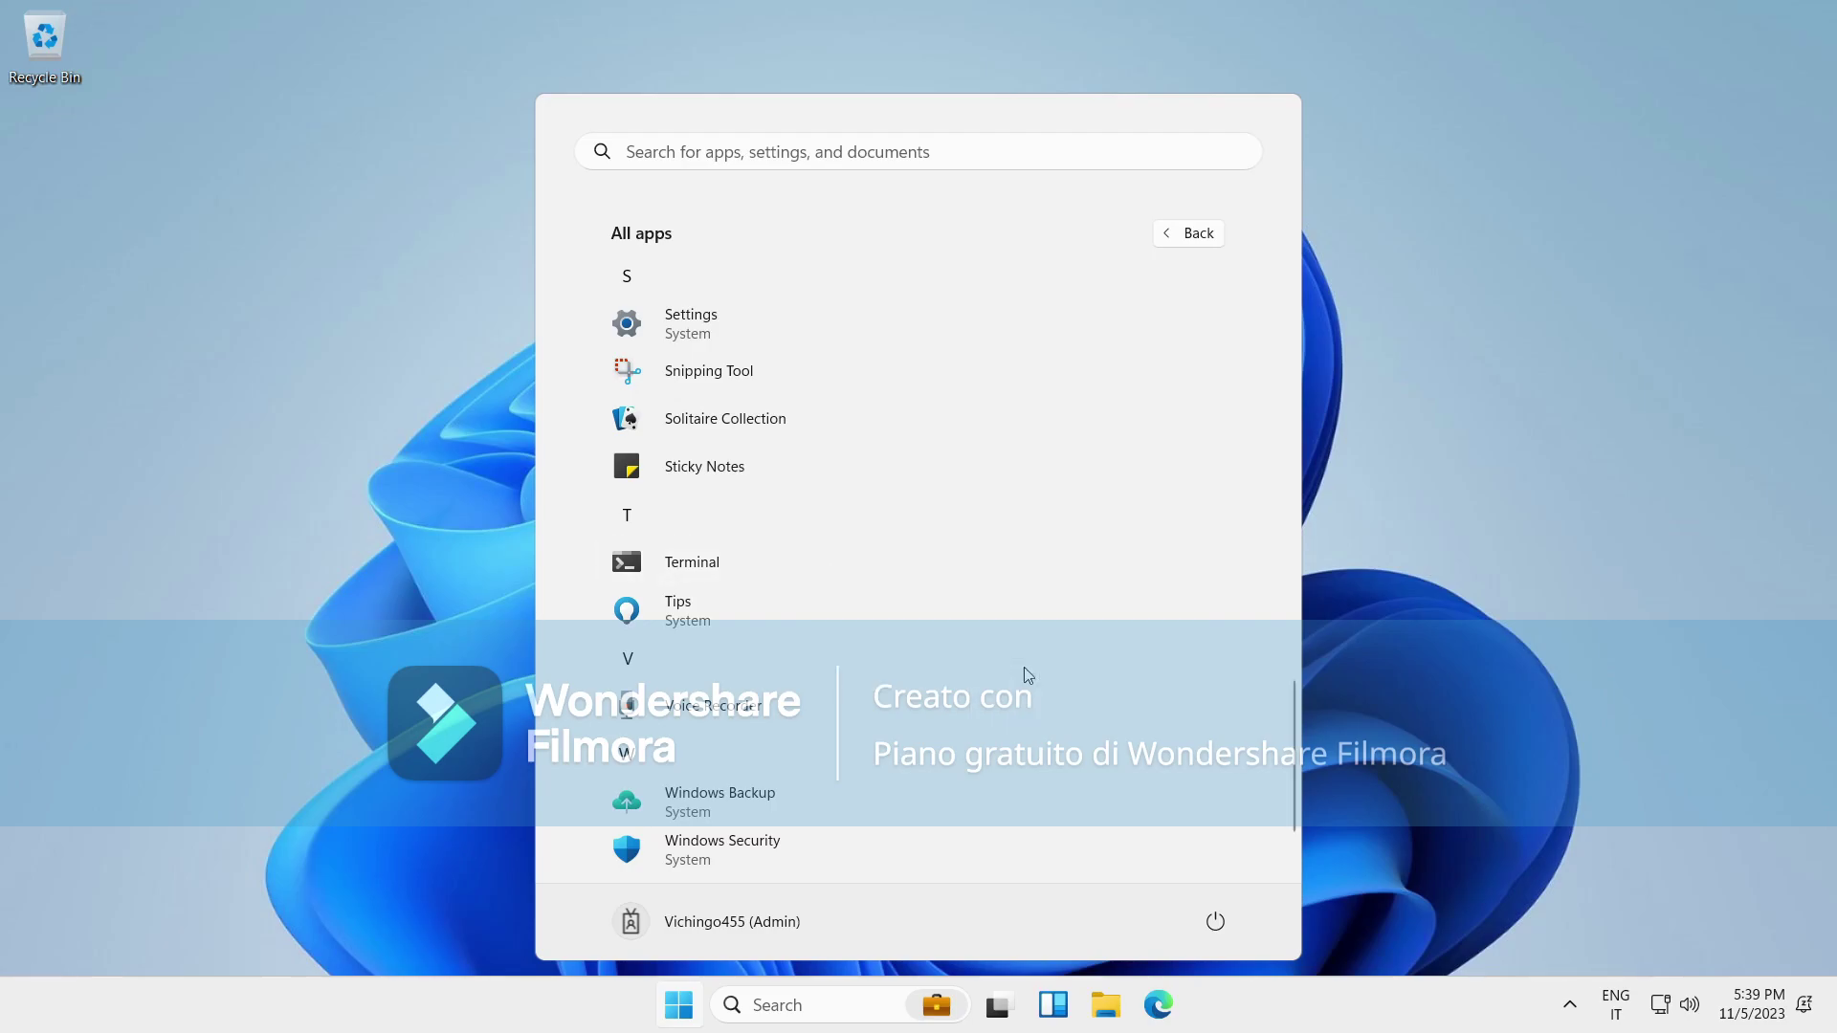